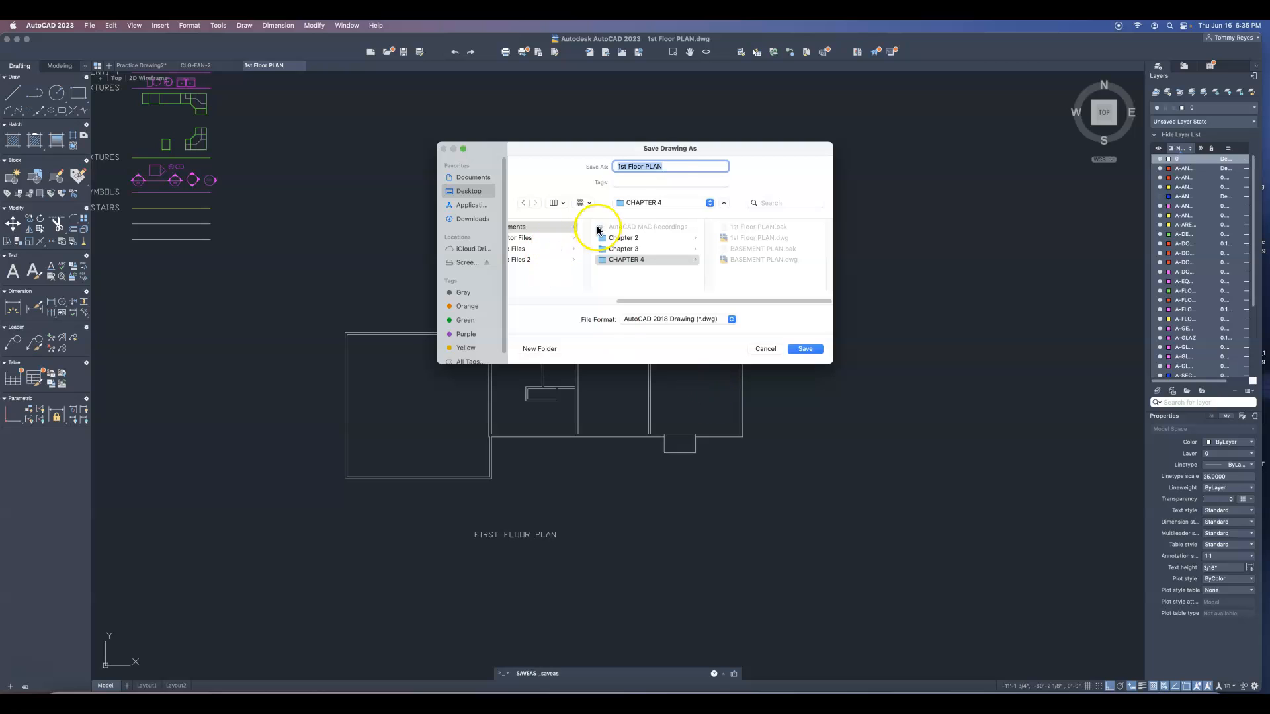
Save the drawing as a new file named 2nd Floor PLAN in the CHAPTER 4 folder.
{"action": "left_click", "coordinate": [629, 166]}
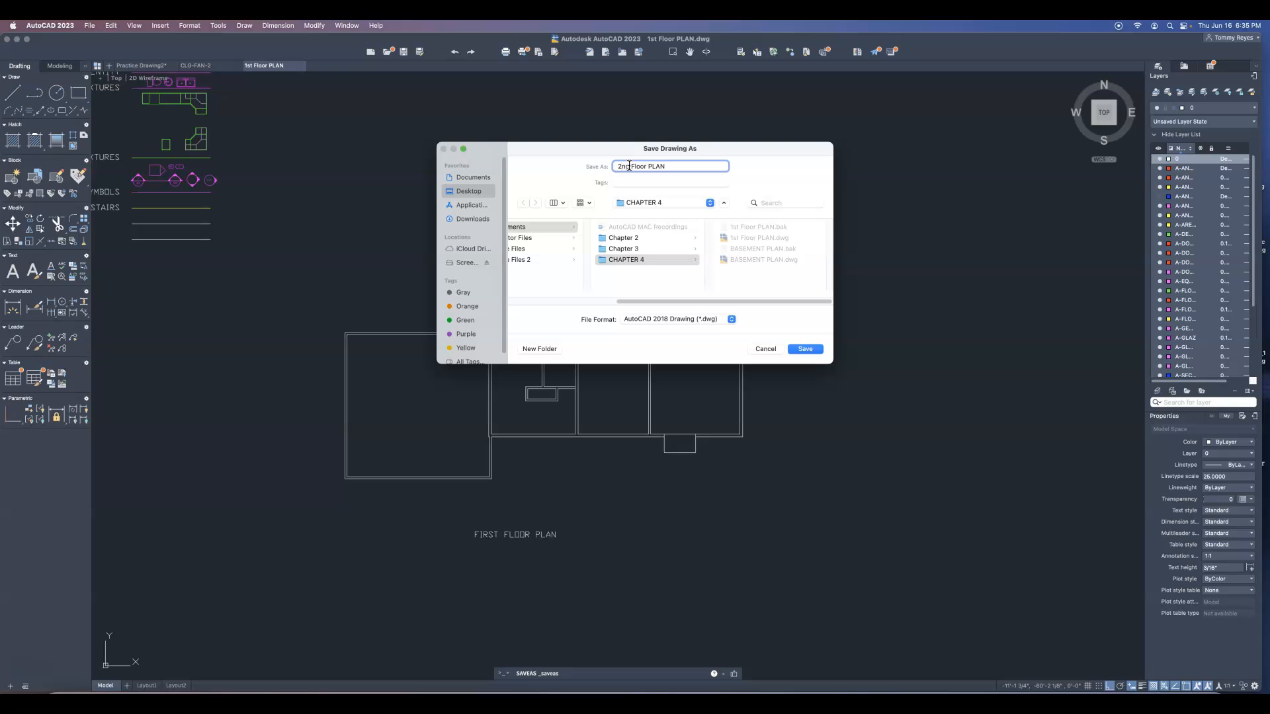
{"action": "left_click", "coordinate": [803, 350]}
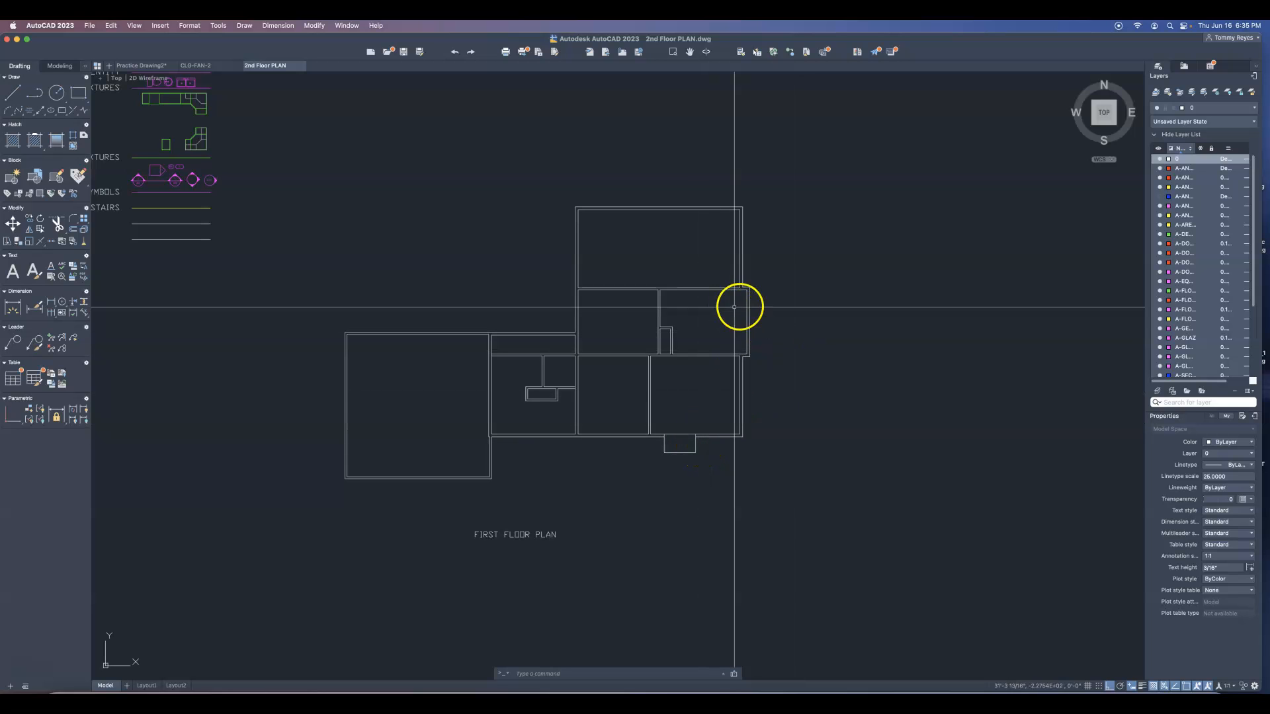
Erase the interior partitions of the main block and the entire wing to its west.
{"action": "left_click", "coordinate": [699, 278]}
{"action": "left_click", "coordinate": [630, 371]}
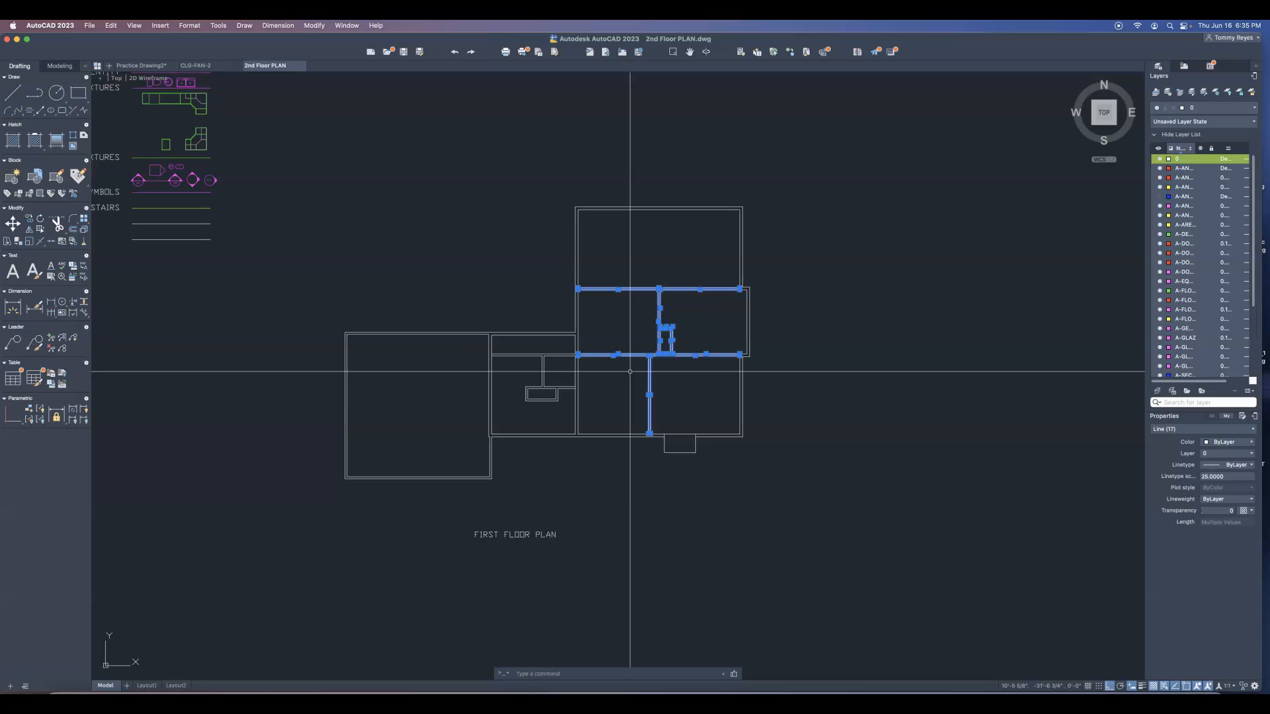
{"action": "key", "text": "Delete"}
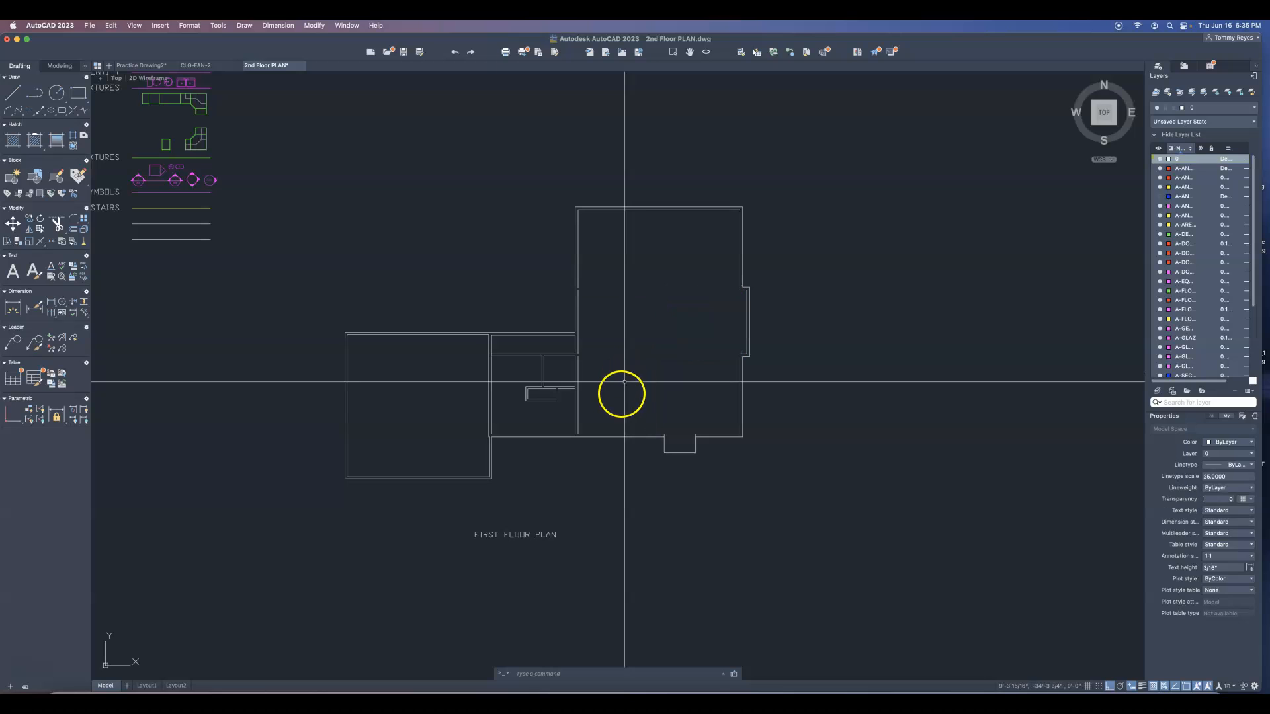
{"action": "left_click", "coordinate": [562, 306]}
{"action": "left_click", "coordinate": [333, 502]}
{"action": "key", "text": "Delete"}
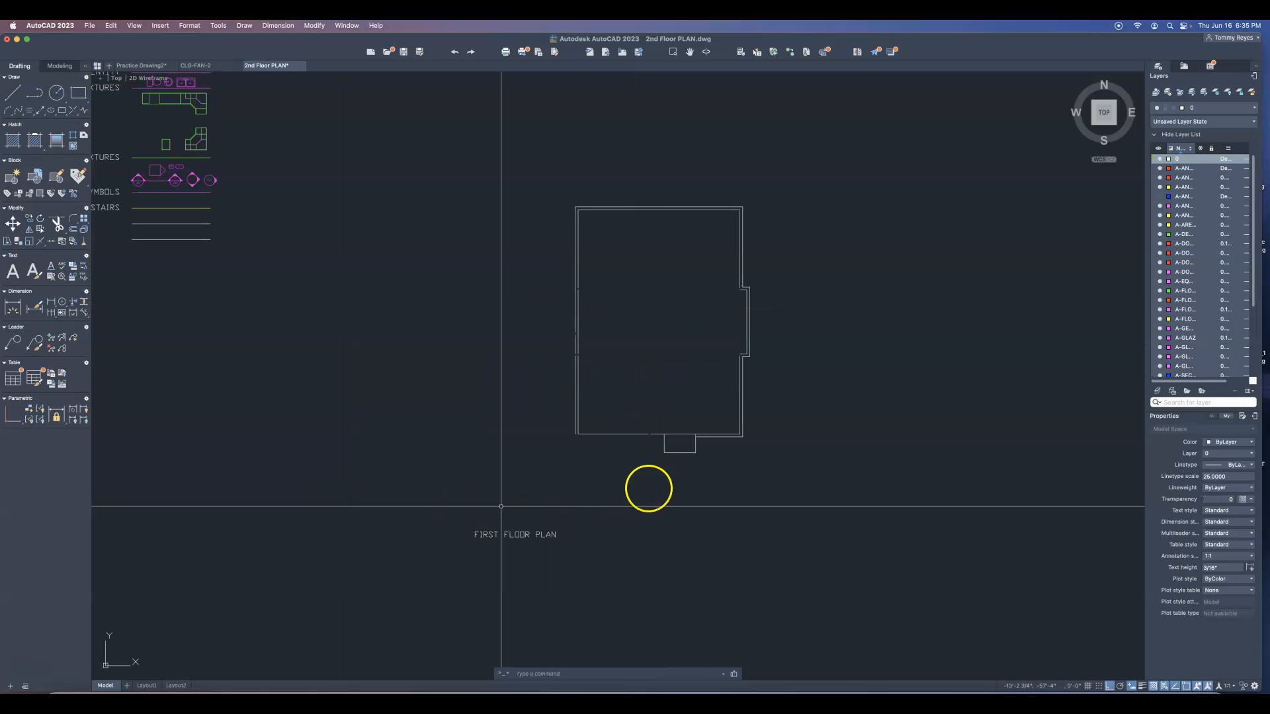
Fillet the outer lines of the south and west walls so they meet at the southwest corner.
{"action": "scroll", "coordinate": [636, 444], "scroll_direction": "up", "scroll_amount": 1}
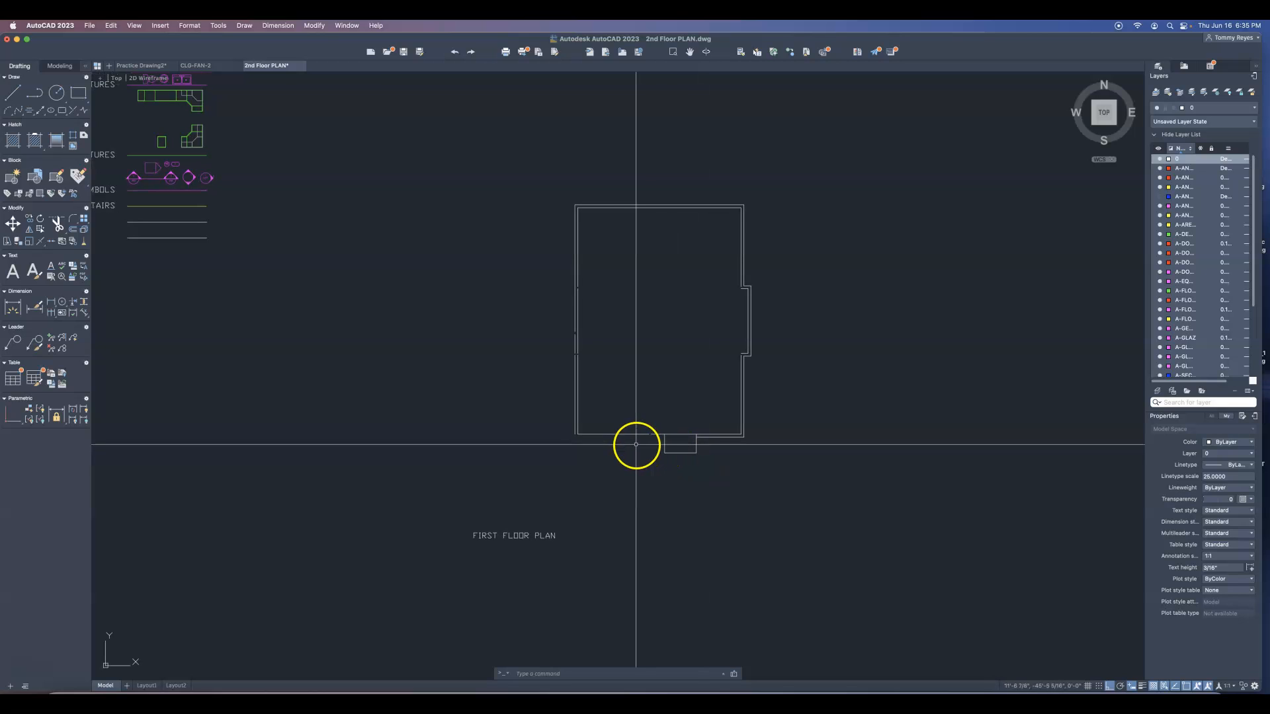
{"action": "type", "text": "f"}
{"action": "key", "text": "Return"}
{"action": "left_click", "coordinate": [705, 437]}
{"action": "left_click", "coordinate": [573, 432]}
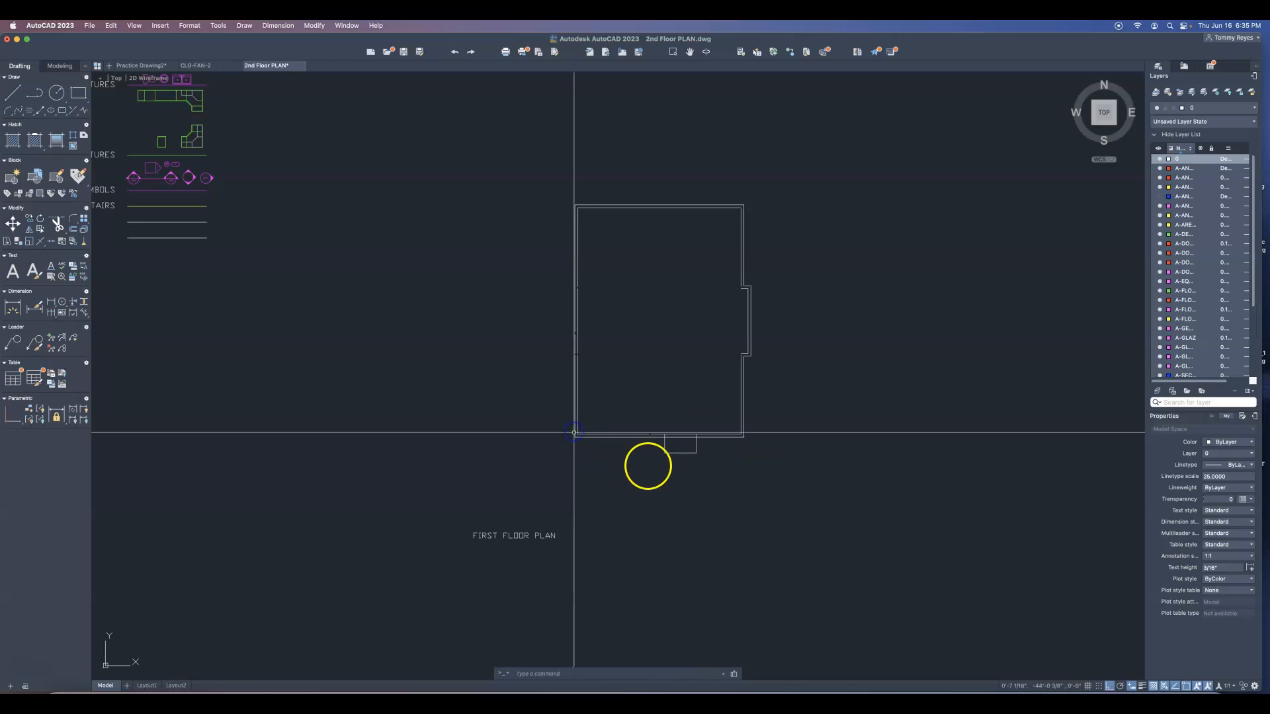
Join the two broken segments of the south wall's inner line into one line.
{"action": "scroll", "coordinate": [648, 467], "scroll_direction": "up", "scroll_amount": 5}
{"action": "scroll", "coordinate": [649, 454], "scroll_direction": "down", "scroll_amount": 3}
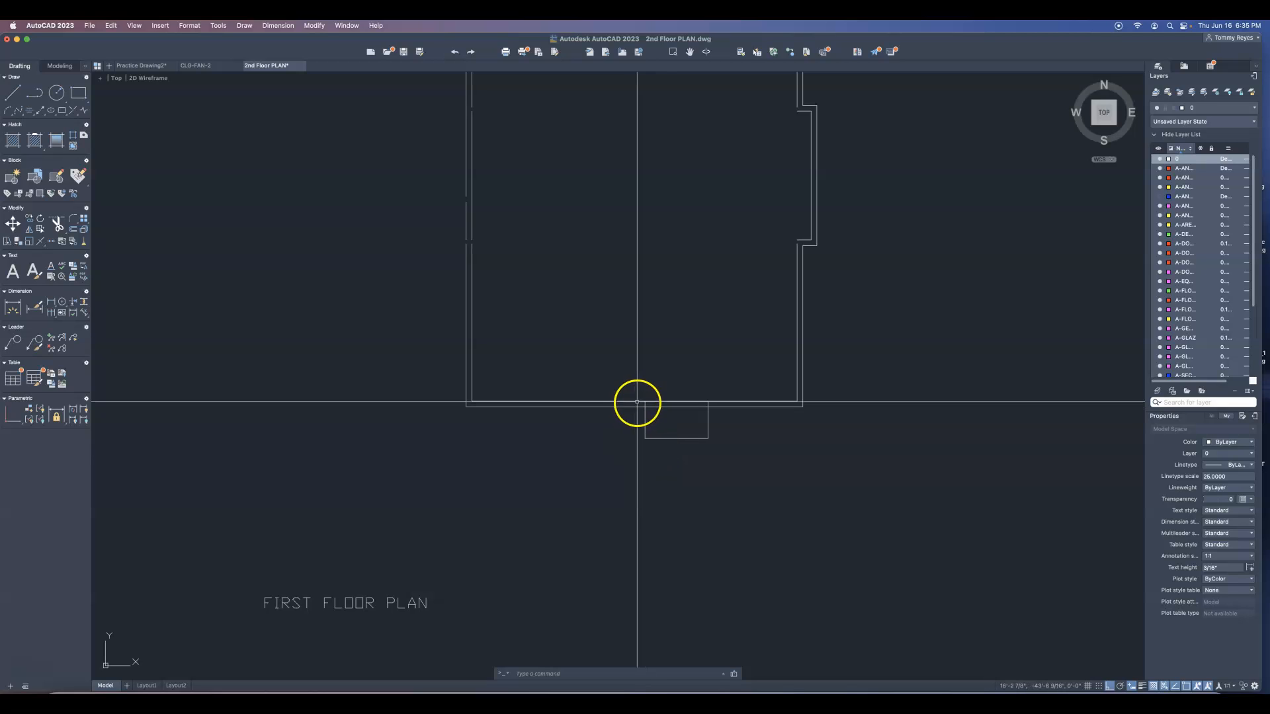
{"action": "type", "text": "j"}
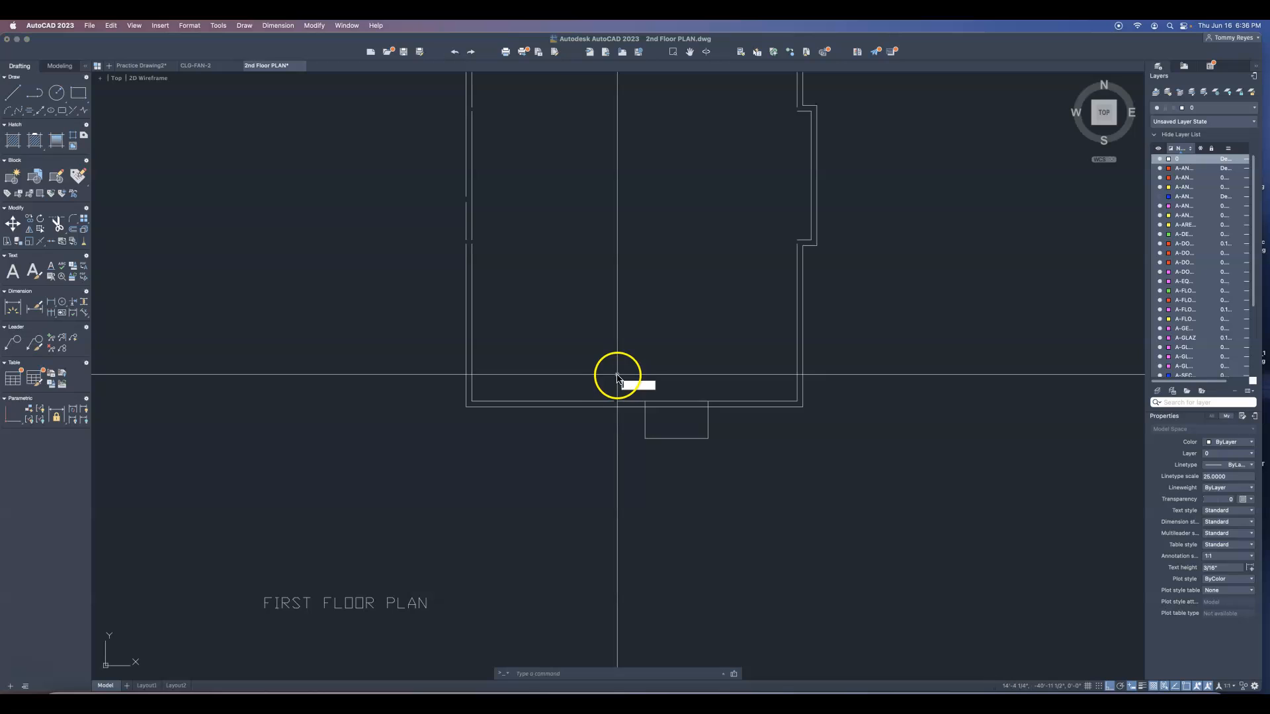
{"action": "key", "text": "Return"}
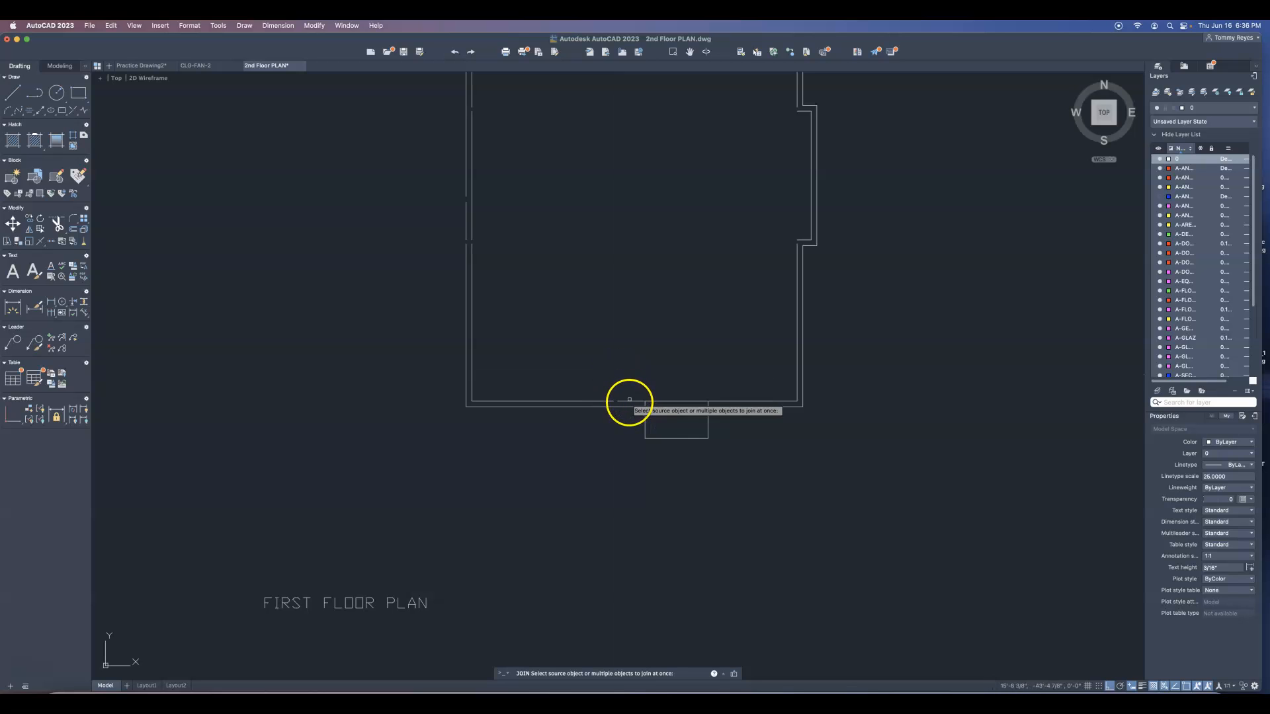
{"action": "left_click", "coordinate": [628, 401]}
{"action": "left_click", "coordinate": [608, 402]}
{"action": "key", "text": "Return"}
Join the broken segments of the west wall's inner and outer lines to close the gaps left by the erased walls.
{"action": "key", "text": "Return"}
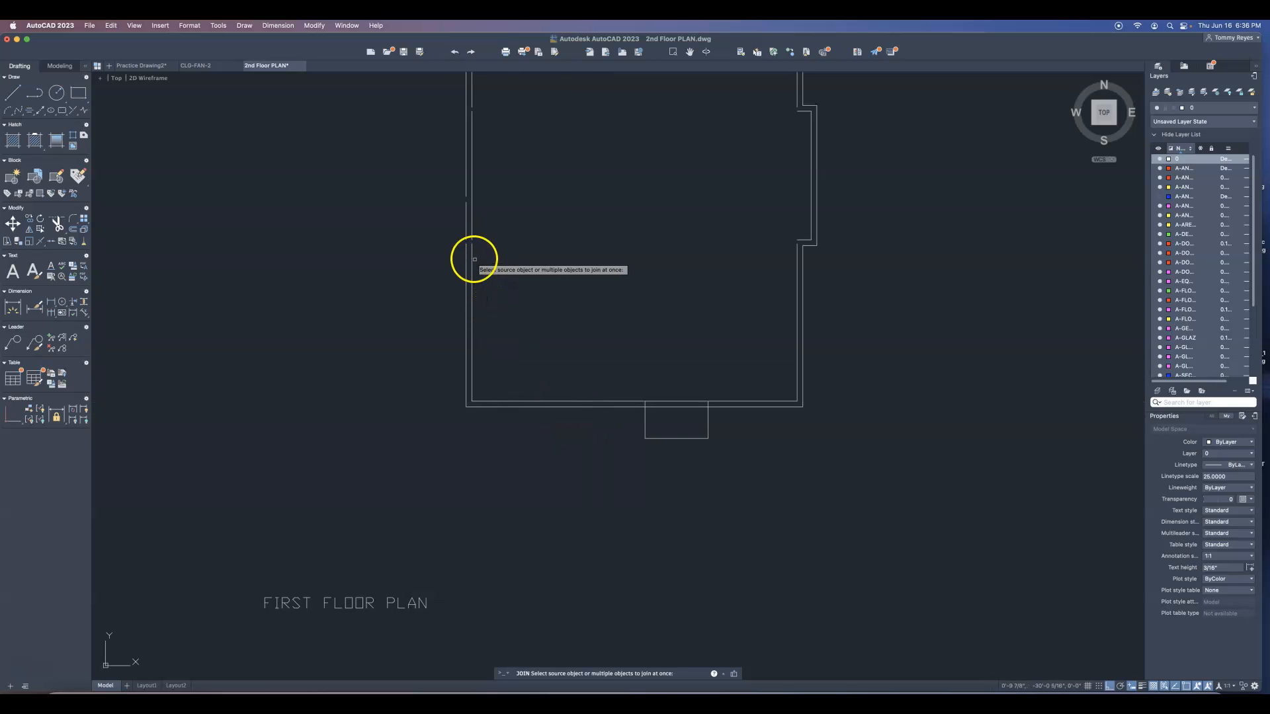
{"action": "left_click", "coordinate": [471, 256]}
{"action": "left_click", "coordinate": [472, 230]}
{"action": "key", "text": "Return"}
{"action": "key", "text": "Return"}
{"action": "left_click", "coordinate": [467, 250]}
{"action": "key", "text": "Return"}
{"action": "key", "text": "Return"}
{"action": "left_click", "coordinate": [466, 209]}
{"action": "left_click", "coordinate": [466, 193]}
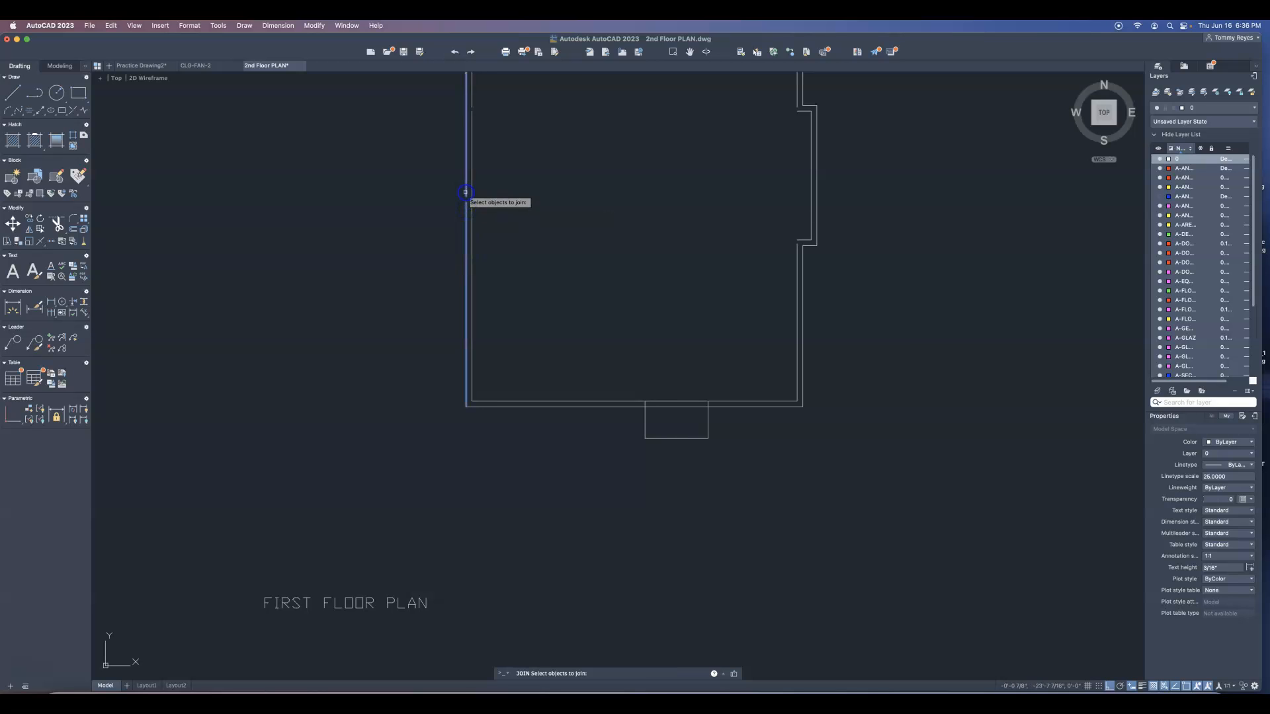
{"action": "key", "text": "Return"}
{"action": "key", "text": "Return"}
{"action": "left_click", "coordinate": [471, 109]}
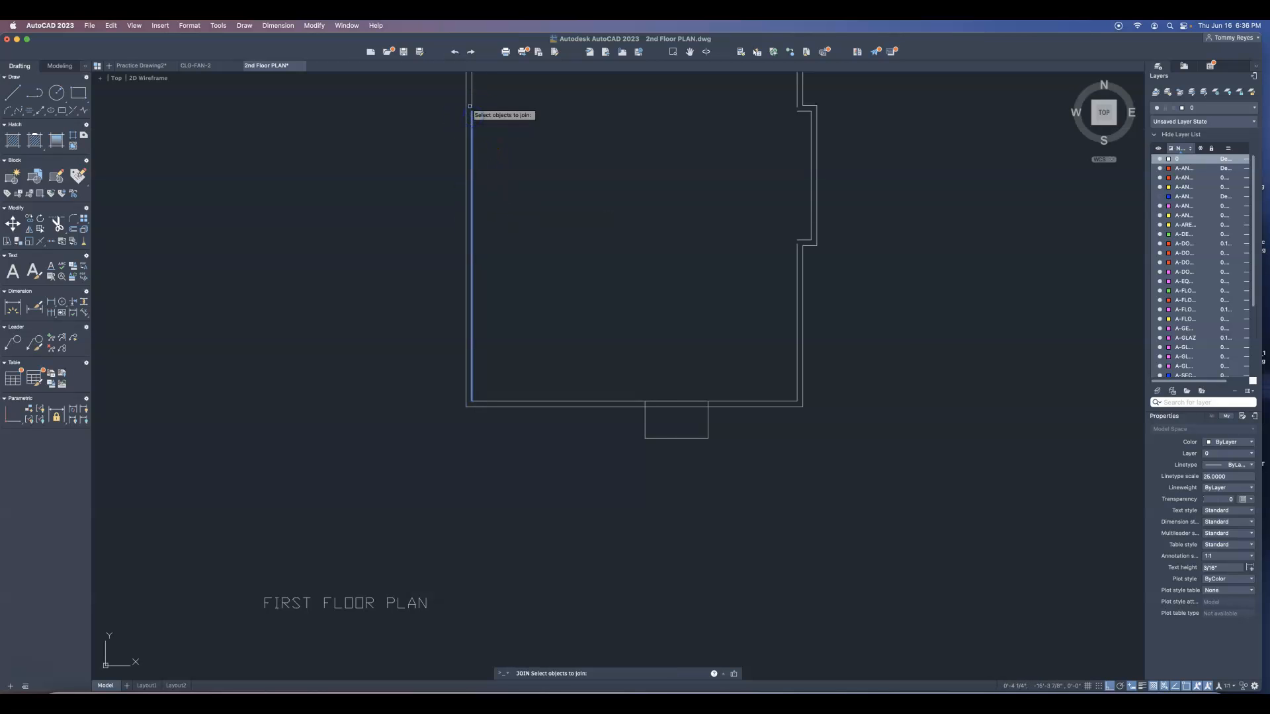
{"action": "key", "text": "Return"}
Fillet the inner wall lines at both corners where the east bump-out meets the main block.
{"action": "scroll", "coordinate": [459, 278], "scroll_direction": "down", "scroll_amount": 6}
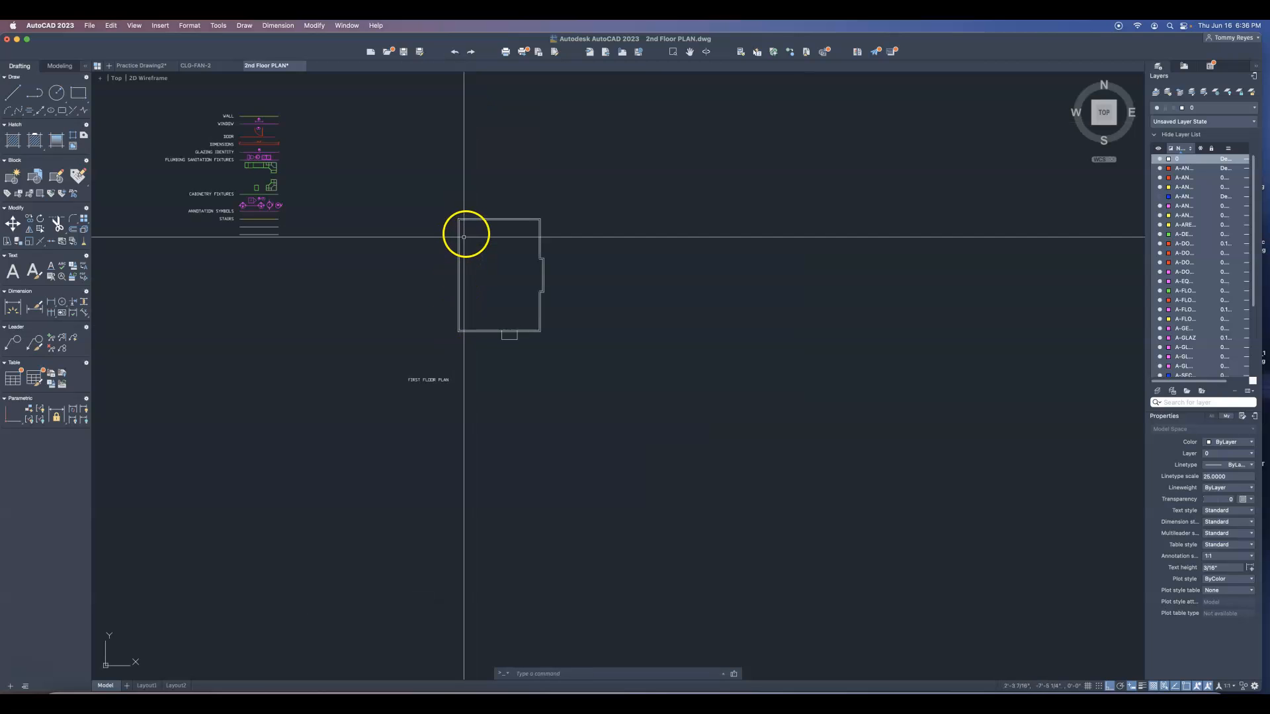
{"action": "scroll", "coordinate": [465, 237], "scroll_direction": "up", "scroll_amount": 6}
{"action": "type", "text": "f"}
{"action": "key", "text": "Return"}
{"action": "left_click", "coordinate": [763, 479]}
{"action": "left_click", "coordinate": [768, 464]}
{"action": "key", "text": "Return"}
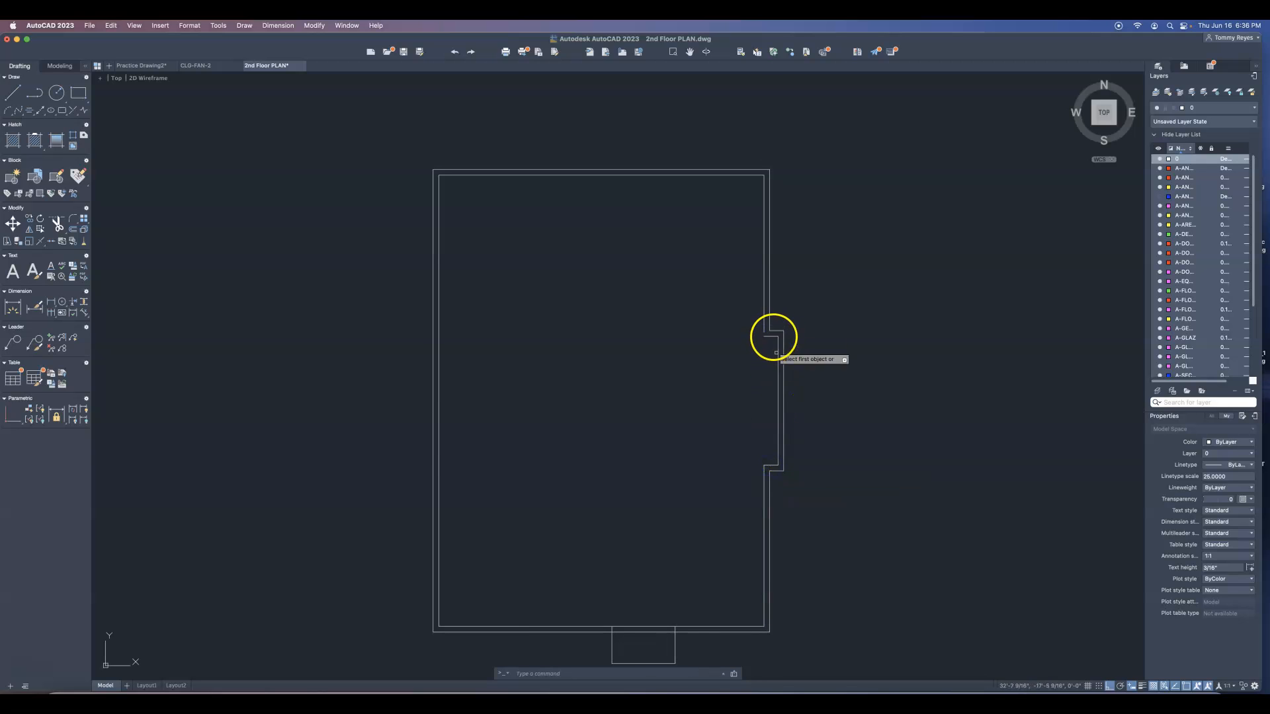
{"action": "left_click", "coordinate": [771, 334]}
{"action": "left_click", "coordinate": [765, 327]}
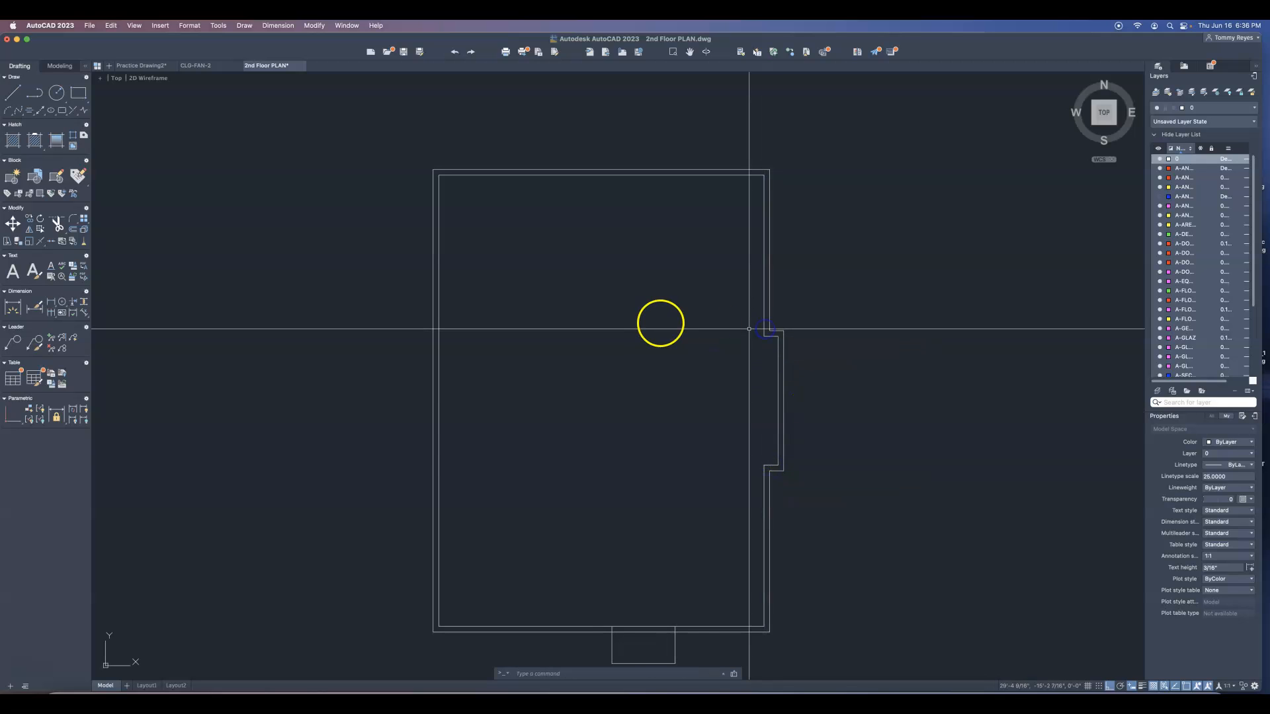
Change the plan title text to SECOND FLOOR PLAN.
{"action": "scroll", "coordinate": [750, 329], "scroll_direction": "down", "scroll_amount": 3}
{"action": "double_click", "coordinate": [486, 573]}
{"action": "left_click_drag", "start_coordinate": [448, 575], "coordinate": [469, 571]}
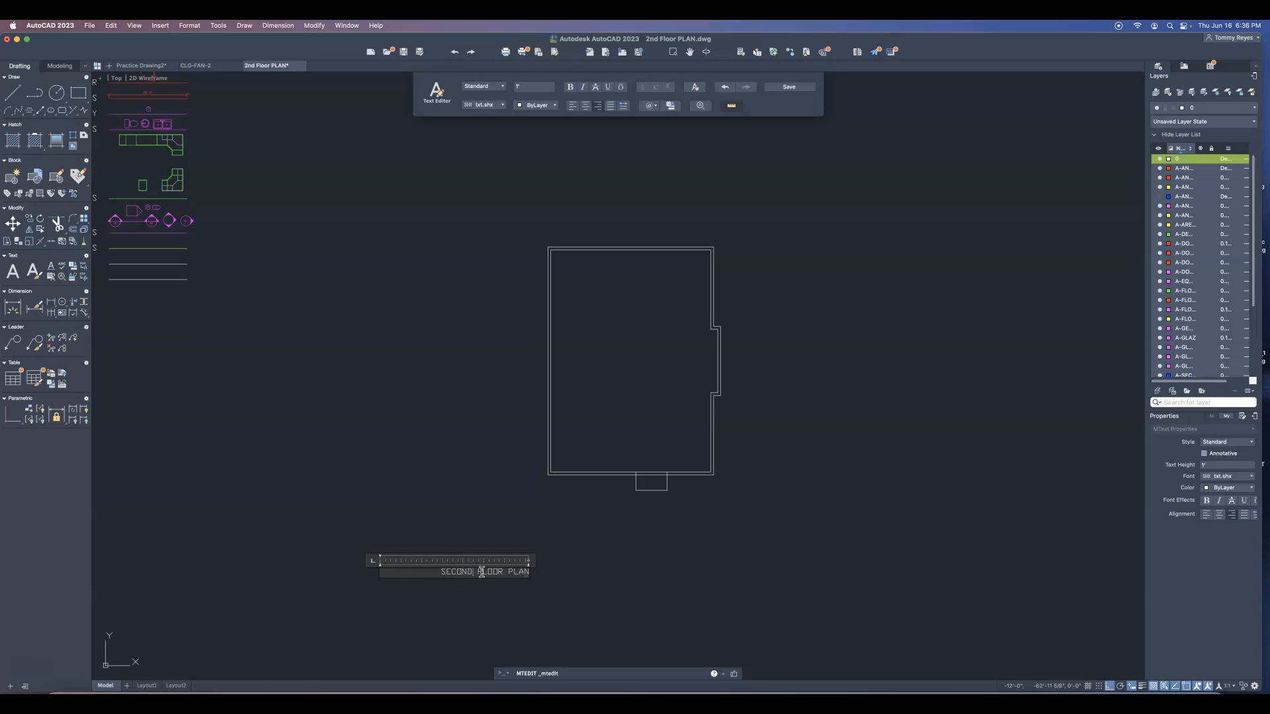
{"action": "left_click", "coordinate": [488, 524]}
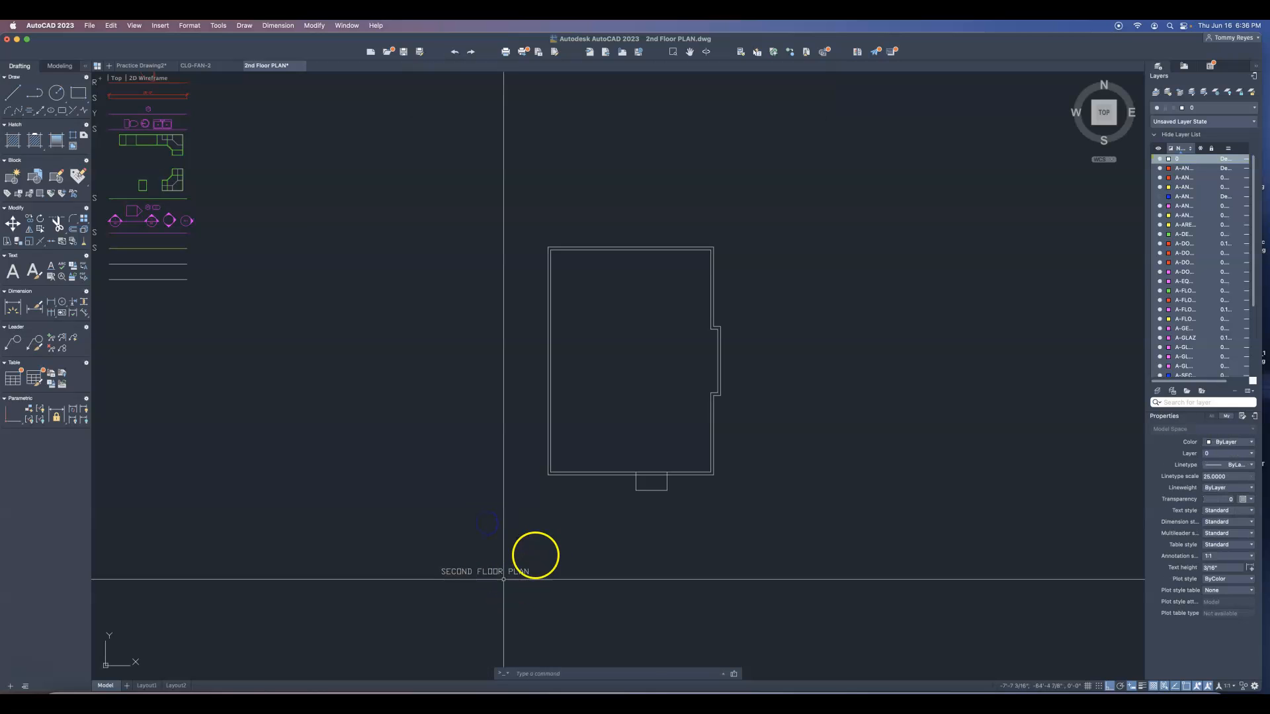
Move the plan title horizontally about 31'-1" to the east so it sits beneath the building outline.
{"action": "left_click", "coordinate": [519, 571]}
{"action": "type", "text": "m"}
{"action": "key", "text": "Return"}
{"action": "left_click", "coordinate": [510, 605]}
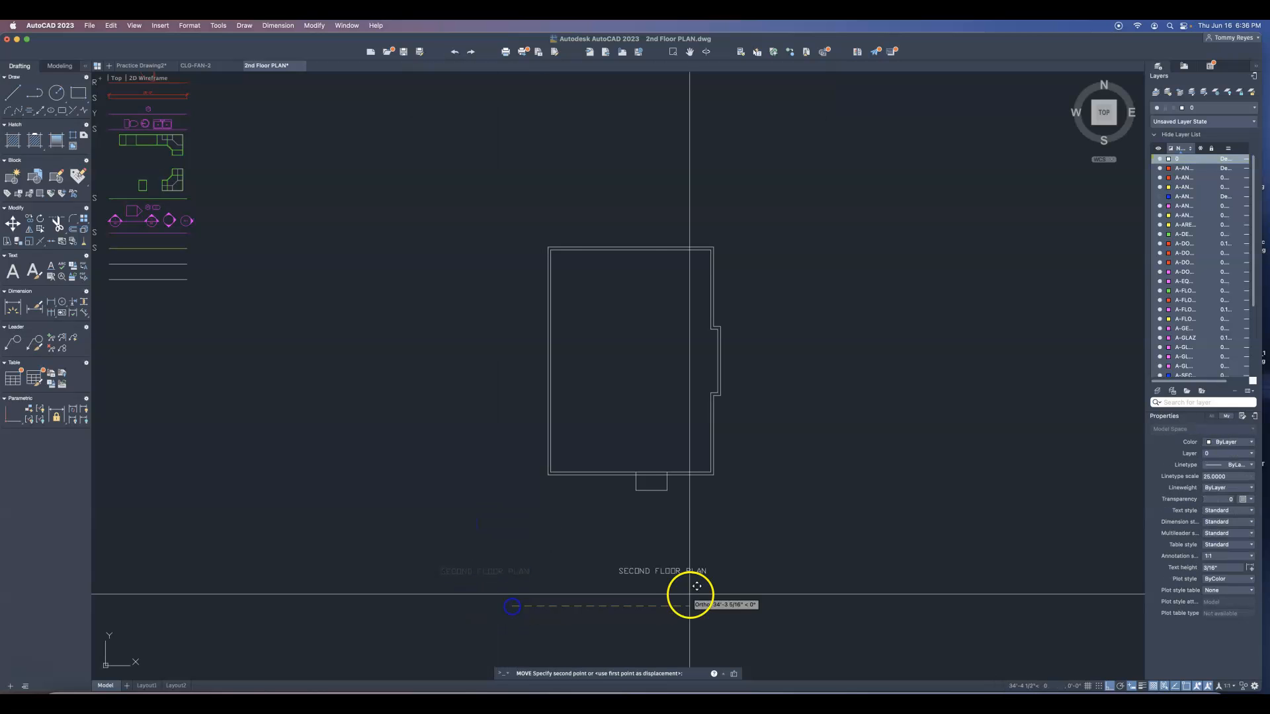
{"action": "left_click", "coordinate": [673, 600]}
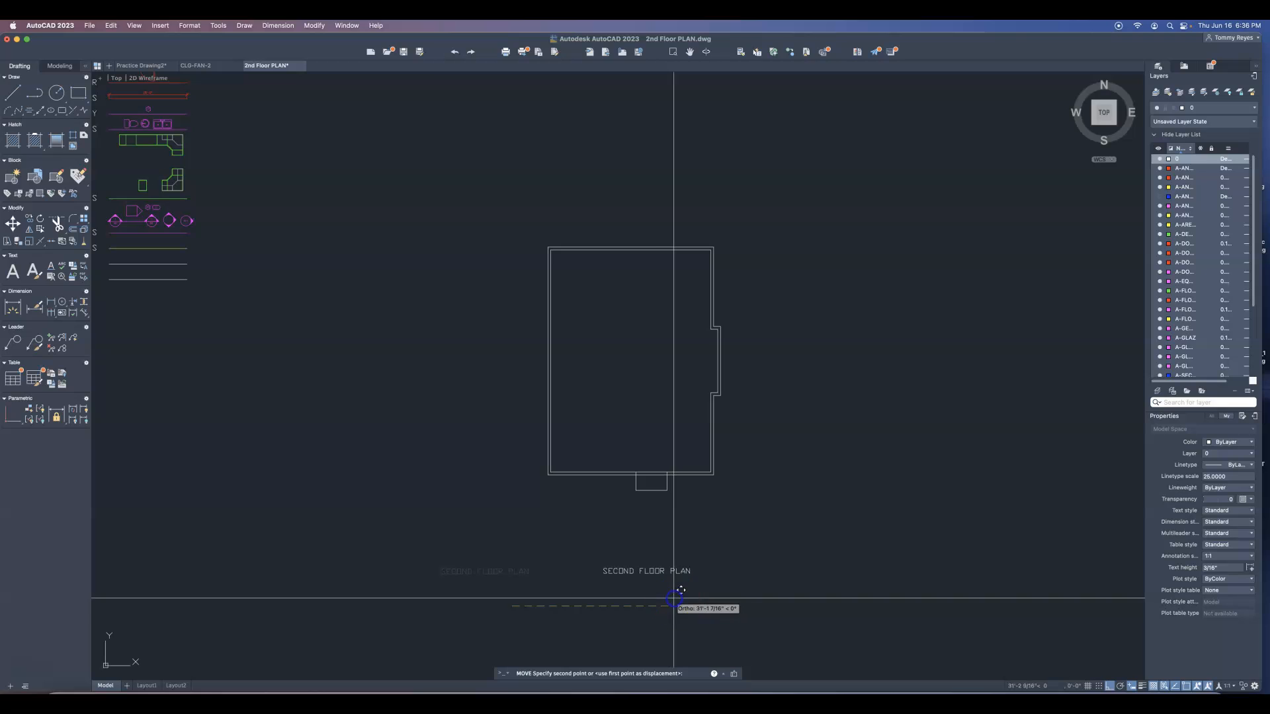
Erase the three lines of the small rectangular projection on the south wall.
{"action": "left_click_drag", "start_coordinate": [637, 467], "coordinate": [691, 512]}
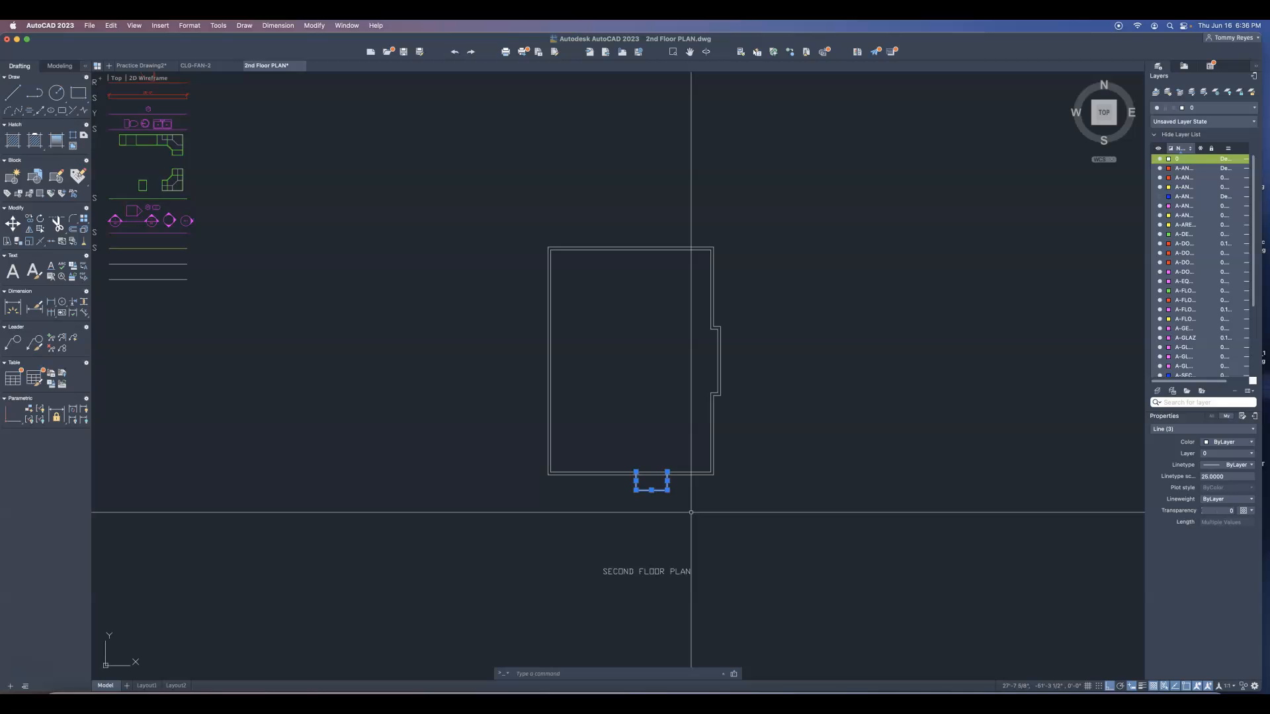
{"action": "key", "text": "Delete"}
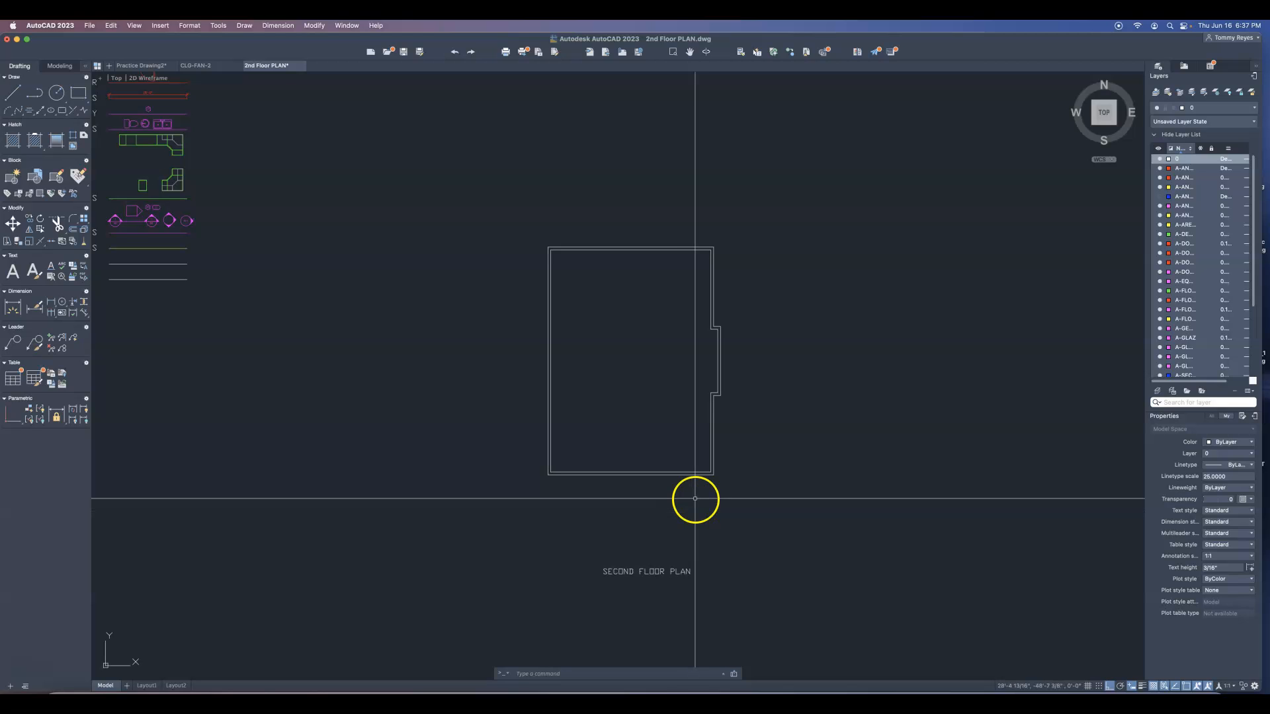
Draw a rectangle by dimensions with a length of 2'8" in the empty area east of the plan.
{"action": "type", "text": "rec"}
{"action": "key", "text": "Return"}
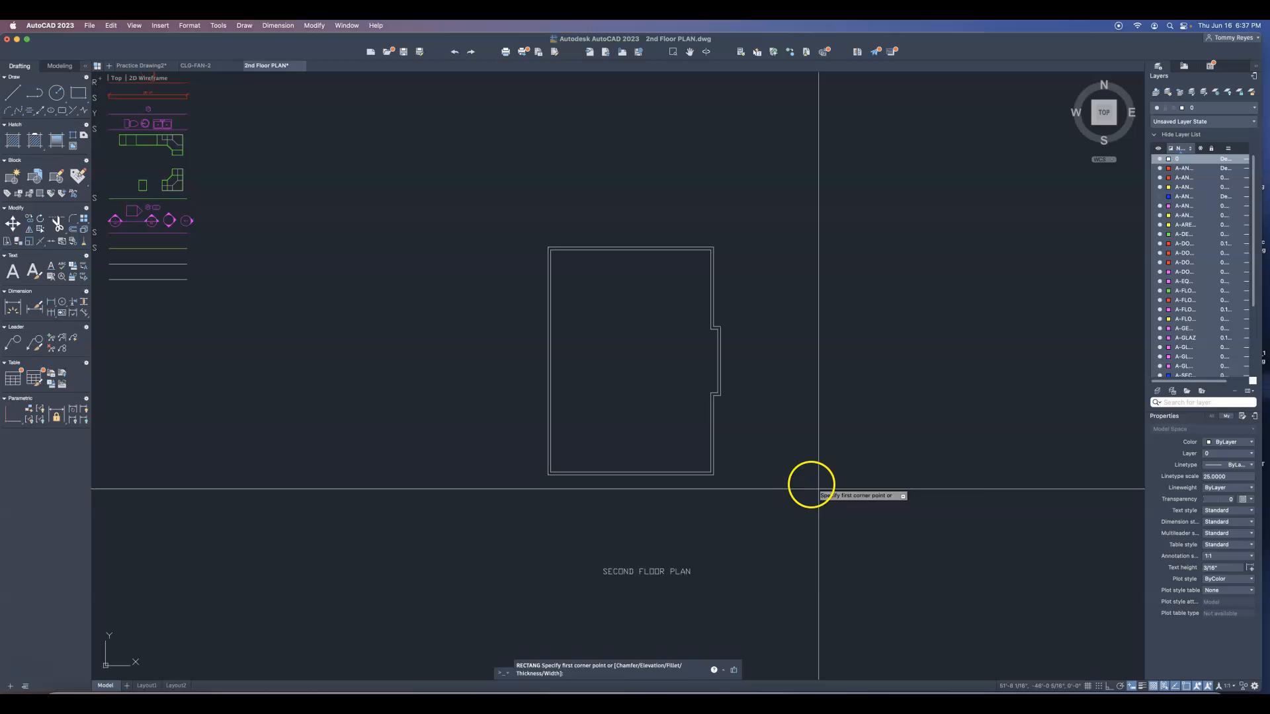
{"action": "left_click", "coordinate": [785, 484]}
{"action": "type", "text": "d"}
{"action": "key", "text": "Return"}
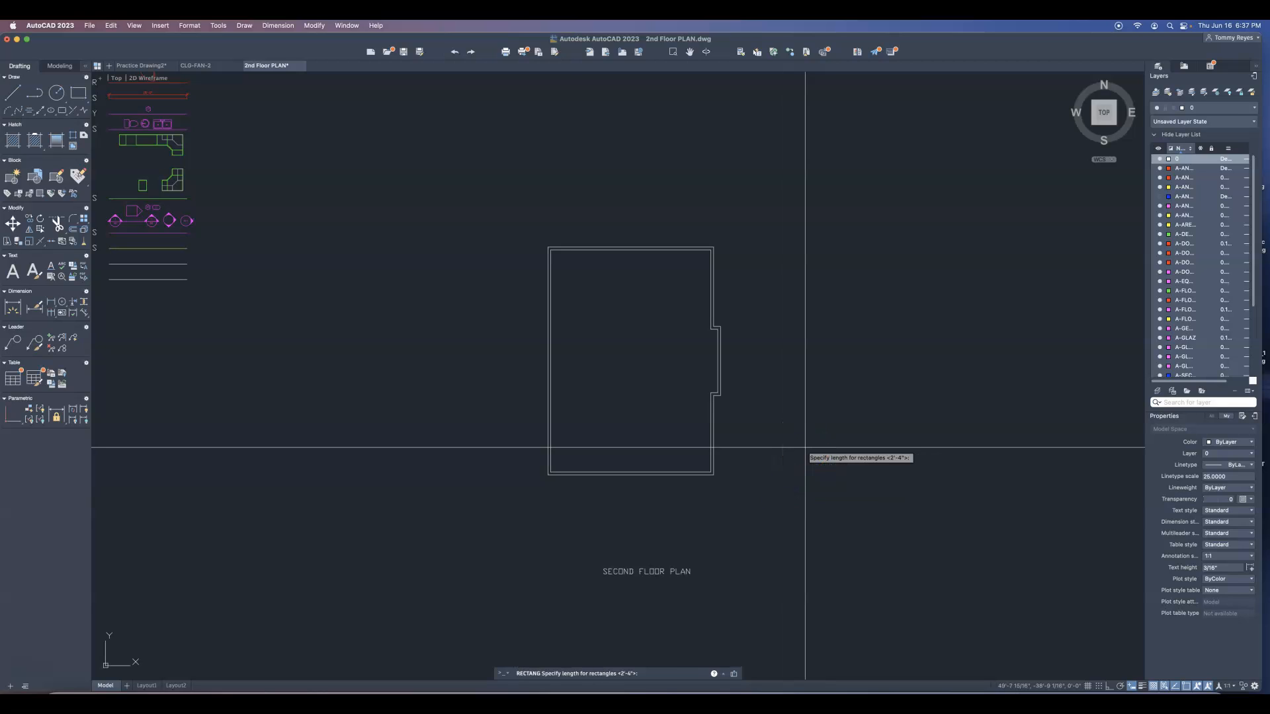
{"action": "type", "text": "2'8"}
{"action": "key", "text": "Return"}
{"action": "key", "text": "Return"}
{"action": "left_click", "coordinate": [814, 448]}
{"action": "left_click", "coordinate": [815, 448]}
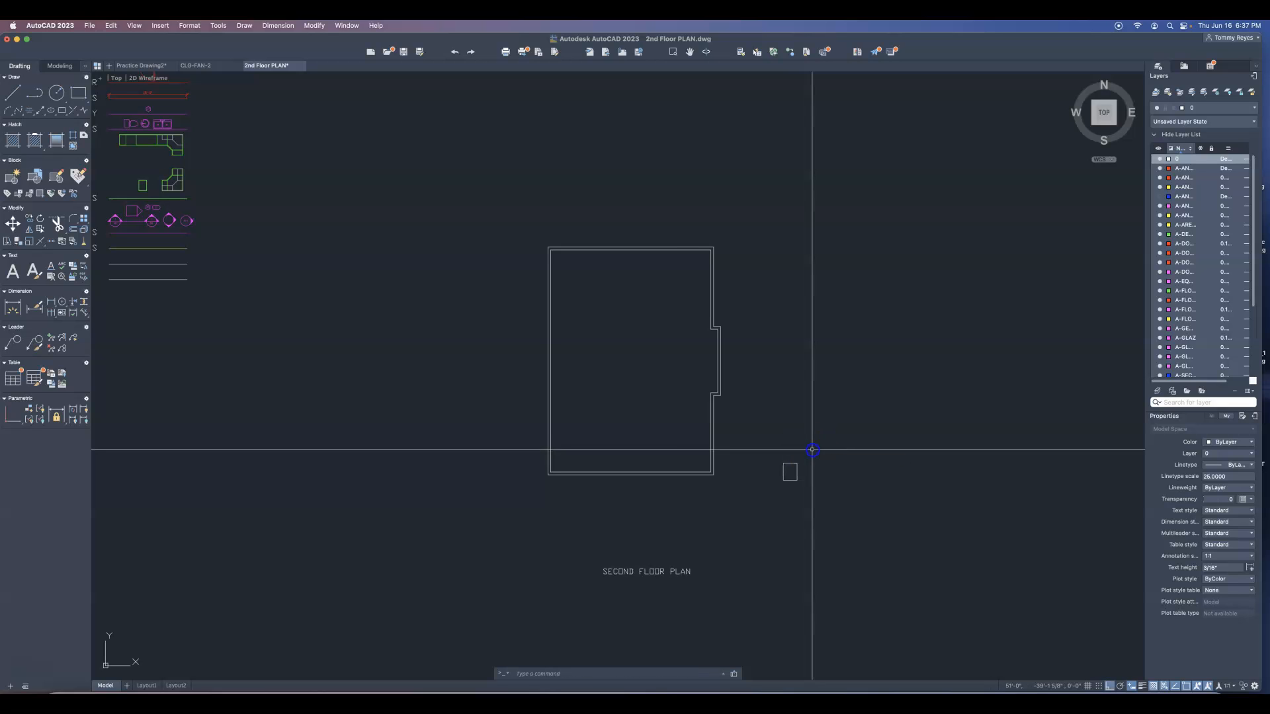
Move the new rectangle so its northeast corner lands on the building's outer southeast corner.
{"action": "left_click", "coordinate": [784, 482]}
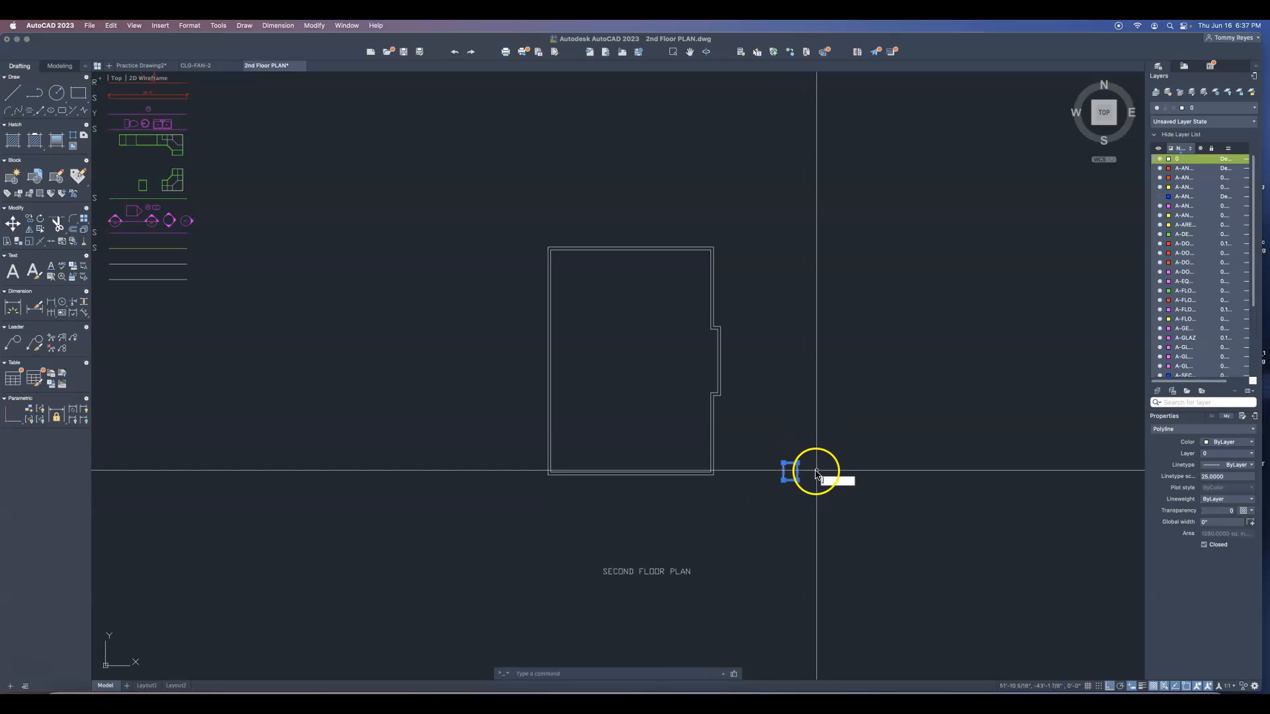
{"action": "left_click", "coordinate": [843, 440]}
{"action": "left_click", "coordinate": [784, 496]}
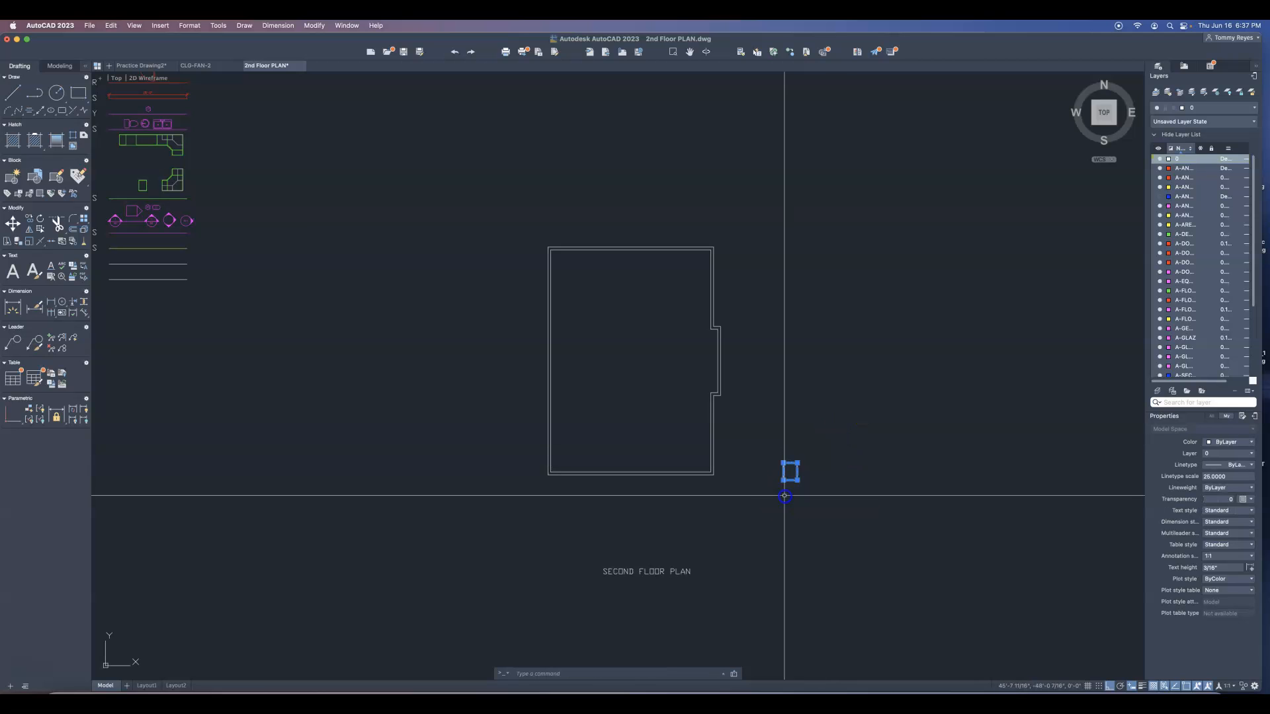
{"action": "type", "text": "M"}
{"action": "key", "text": "Return"}
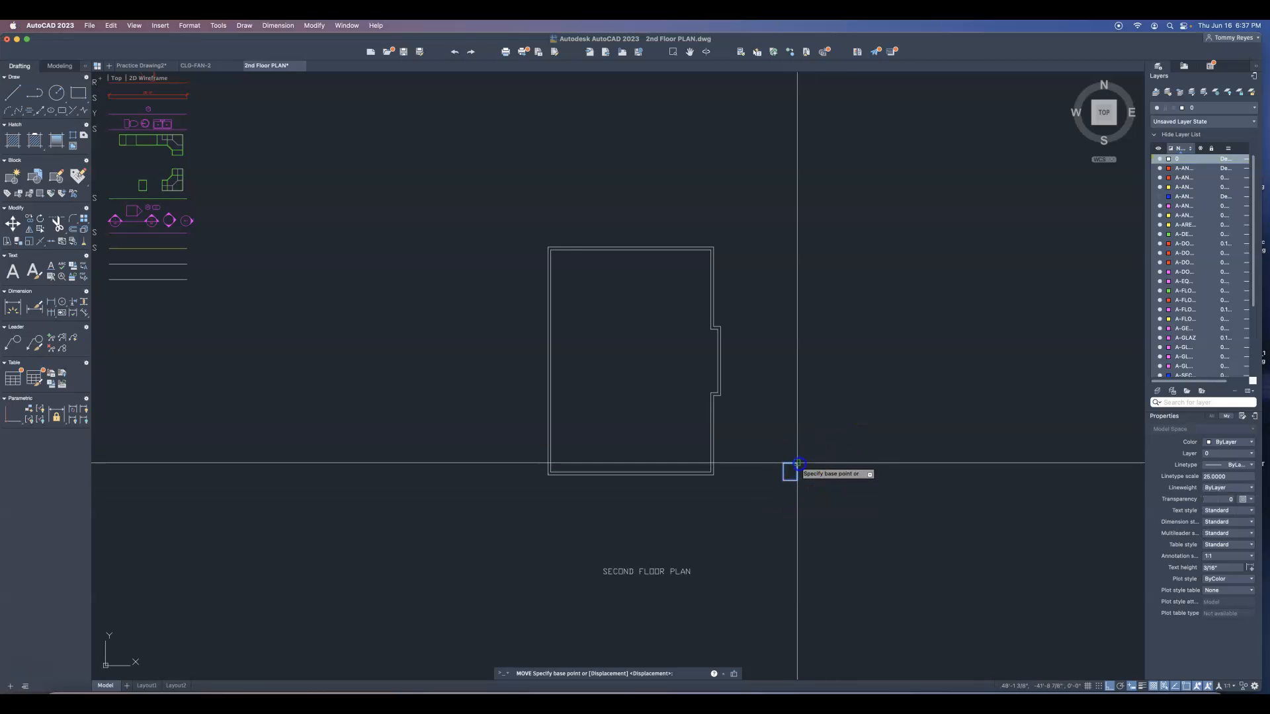
{"action": "left_click", "coordinate": [796, 464]}
{"action": "scroll", "coordinate": [700, 499], "scroll_direction": "up", "scroll_amount": 3}
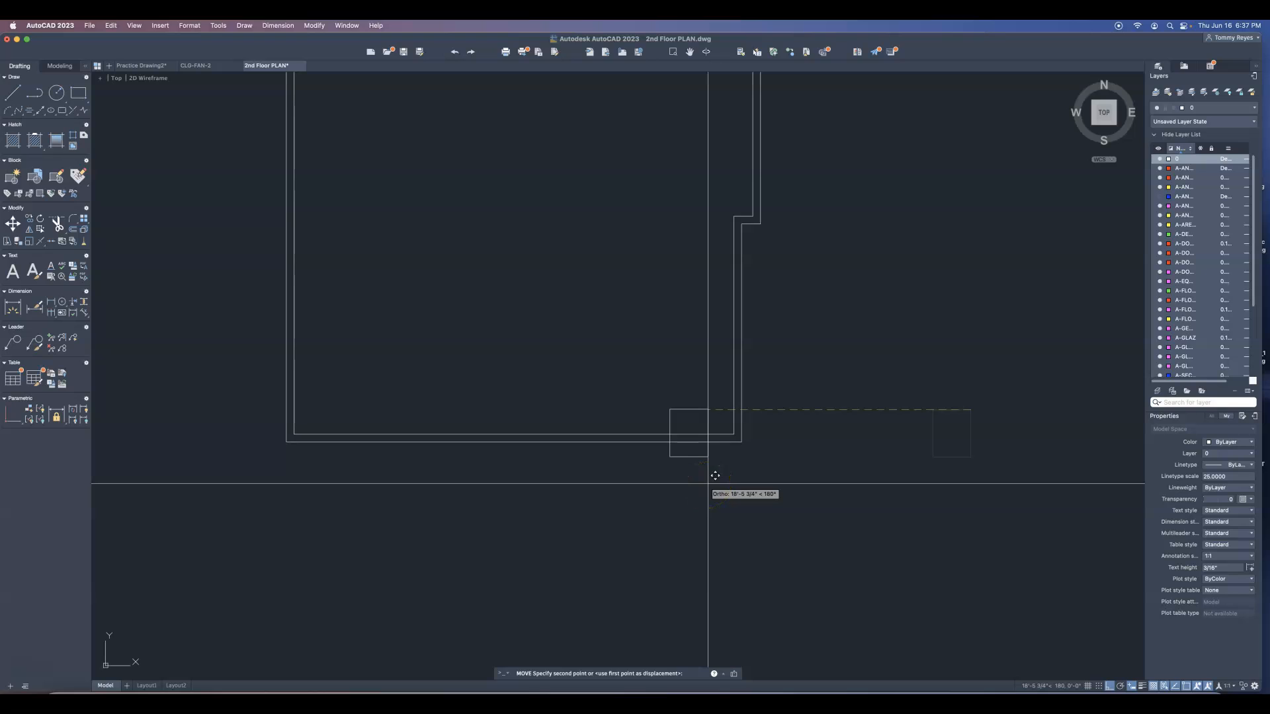
{"action": "left_click", "coordinate": [742, 440]}
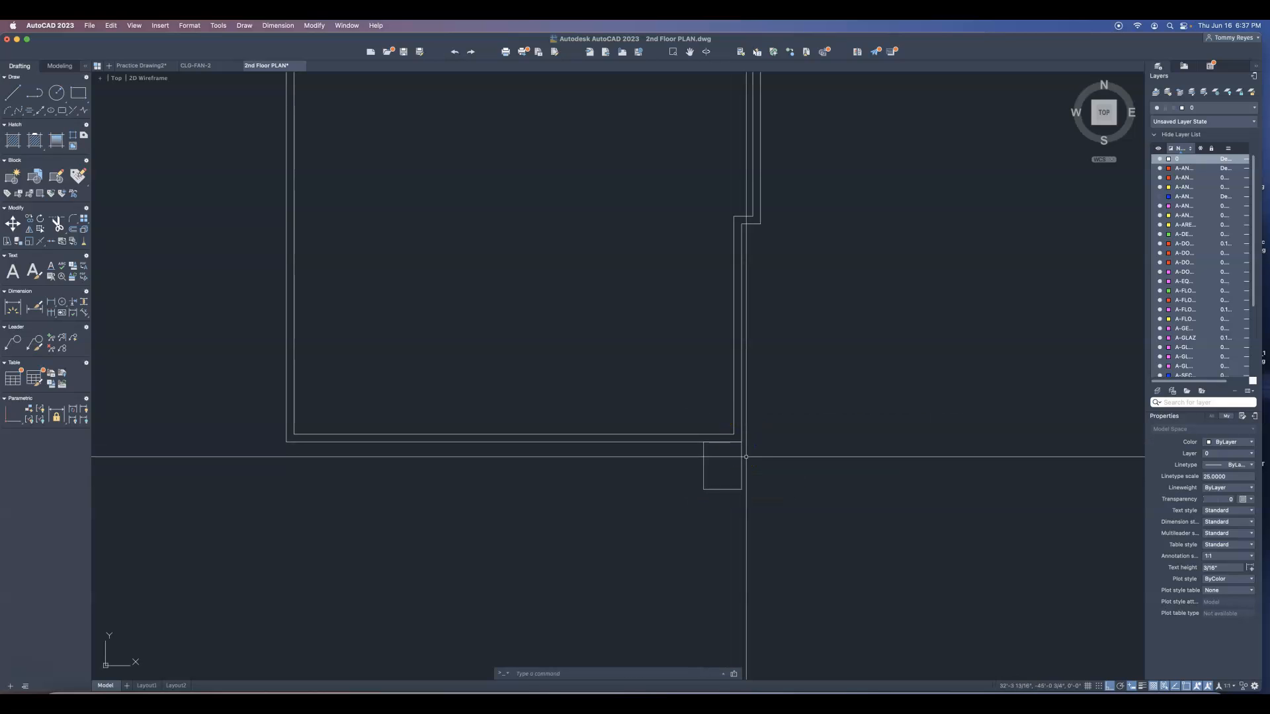
Move the rectangle 10'8" west along the south wall.
{"action": "left_click", "coordinate": [741, 491]}
{"action": "left_click", "coordinate": [766, 474]}
{"action": "left_click", "coordinate": [703, 502]}
{"action": "type", "text": "m"}
{"action": "key", "text": "Return"}
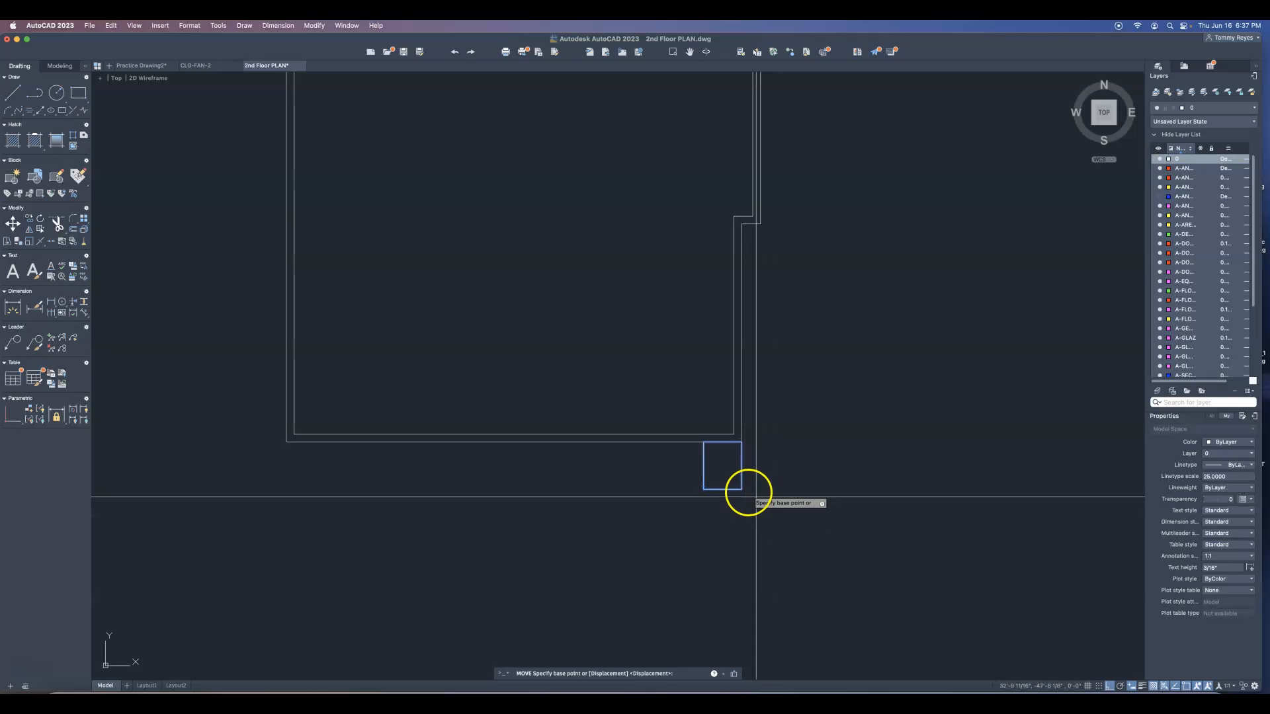
{"action": "left_click", "coordinate": [741, 489]}
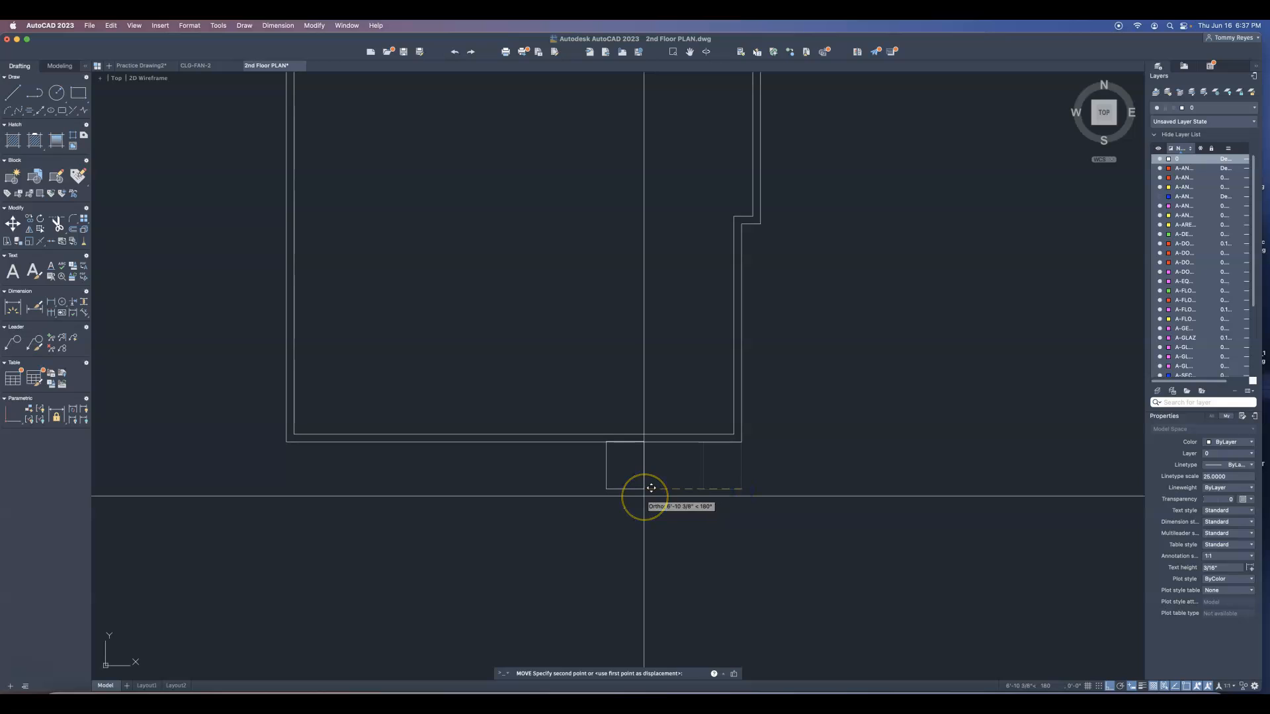
{"action": "type", "text": "10'"}
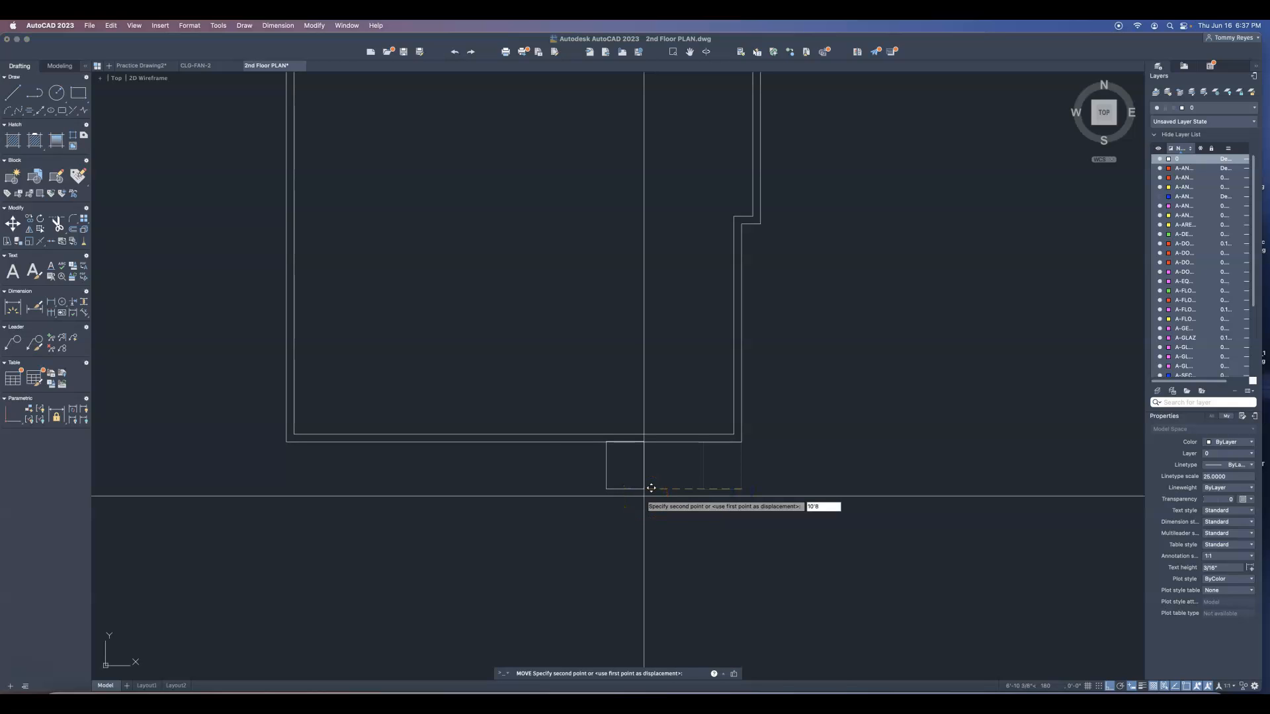
{"action": "type", "text": "8"}
{"action": "key", "text": "Return"}
Move the rectangle north through the wall thickness so its top edge aligns with the south wall's inner line.
{"action": "type", "text": "m"}
{"action": "key", "text": "Return"}
{"action": "left_click", "coordinate": [596, 461]}
{"action": "left_click", "coordinate": [567, 503]}
{"action": "key", "text": "Return"}
{"action": "left_click", "coordinate": [589, 443]}
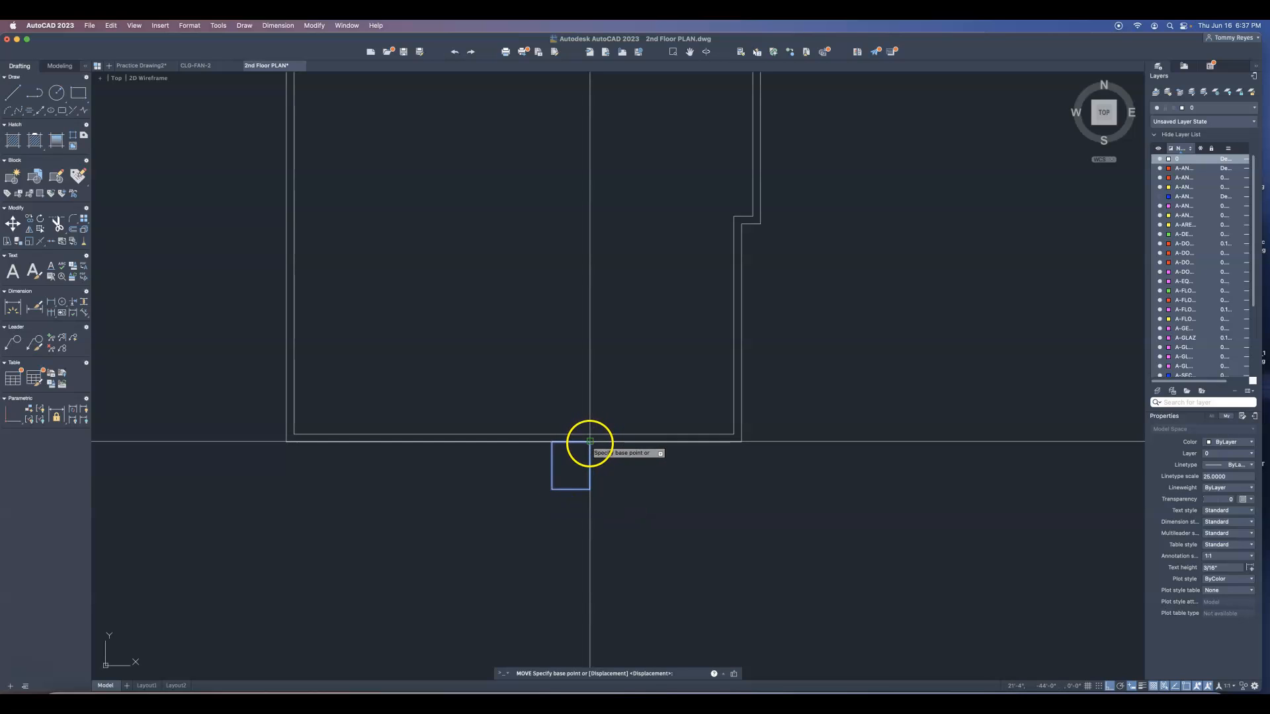
{"action": "left_click", "coordinate": [589, 436]}
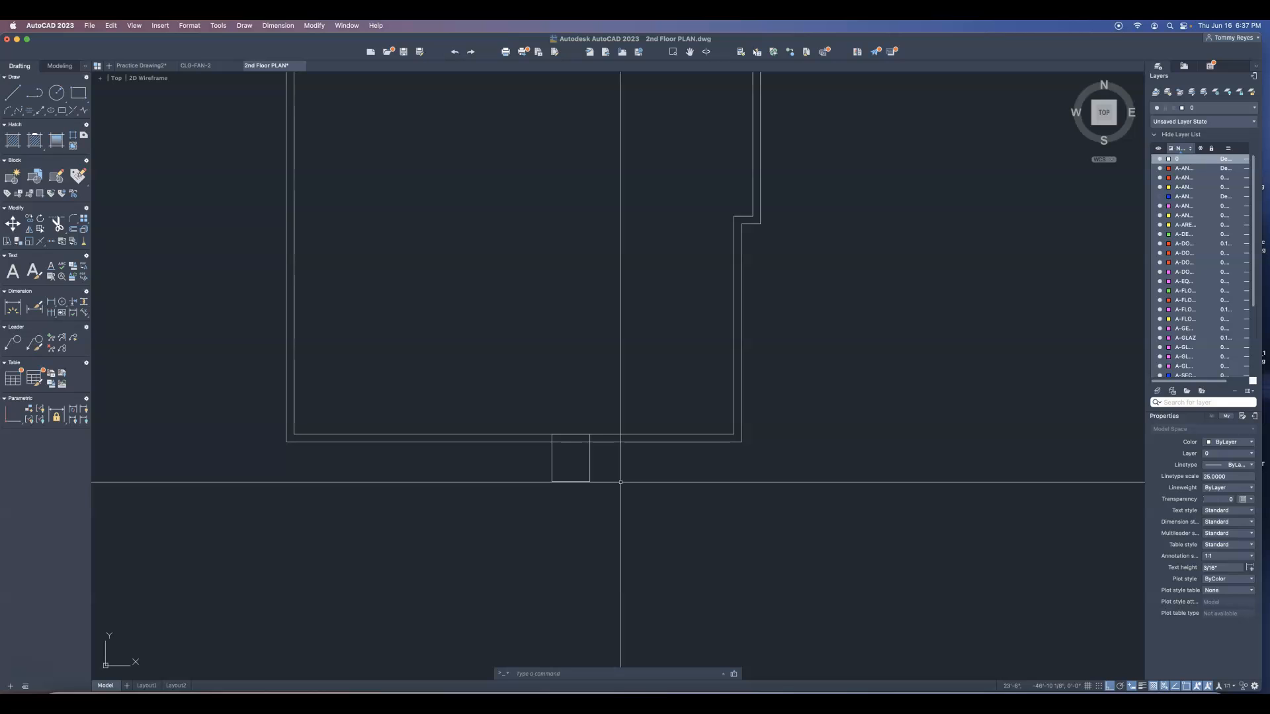
Trim away the south wall's outer line where it crosses the inside of the small rectangle.
{"action": "type", "text": "tr"}
{"action": "key", "text": "Return"}
{"action": "left_click", "coordinate": [573, 441]}
{"action": "key", "text": "Escape"}
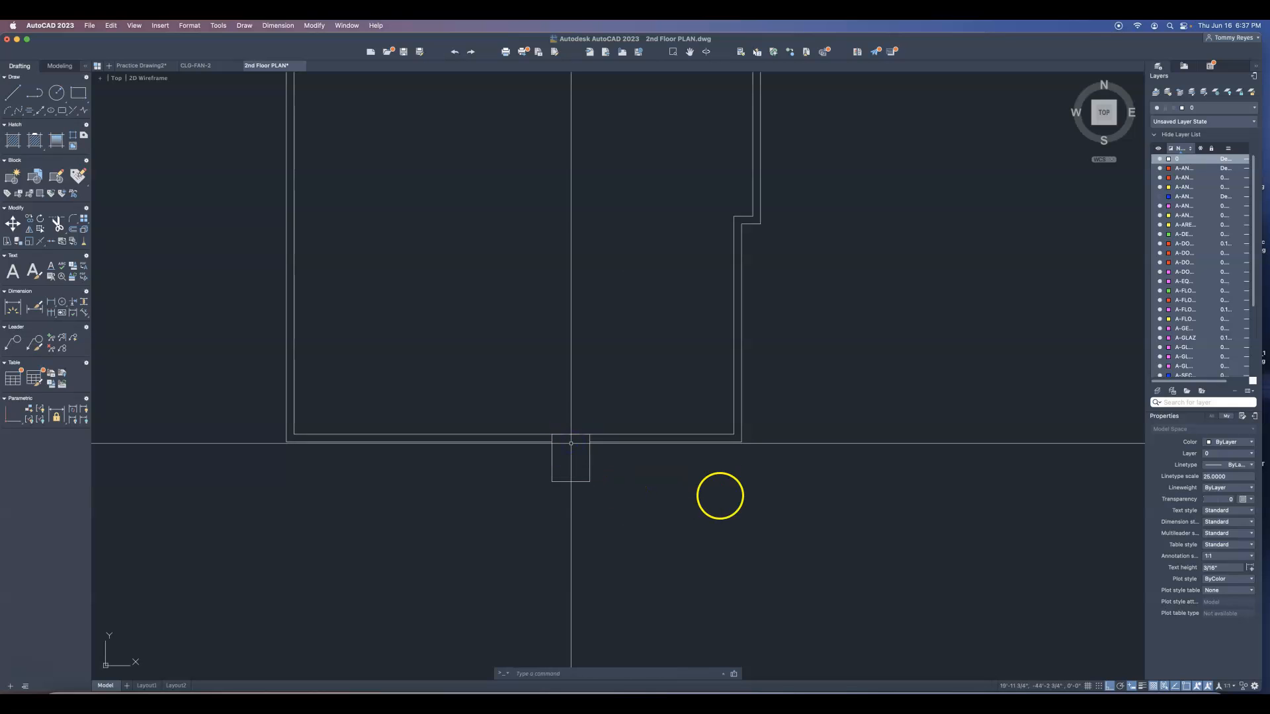
{"action": "scroll", "coordinate": [589, 523], "scroll_direction": "down", "scroll_amount": 3}
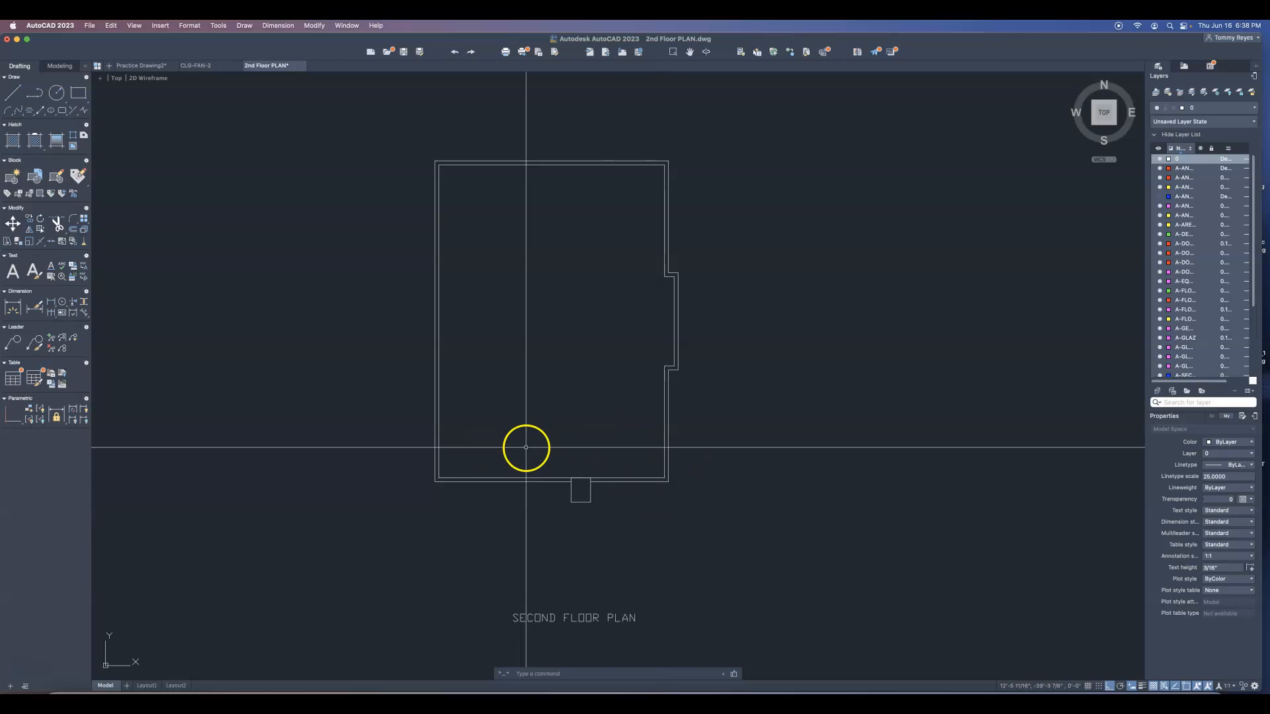
Draw a horizontal line across the lower part of the plan between the west and east walls' inner faces, and delete the stray segment outside the west wall.
{"action": "type", "text": "l"}
{"action": "key", "text": "Return"}
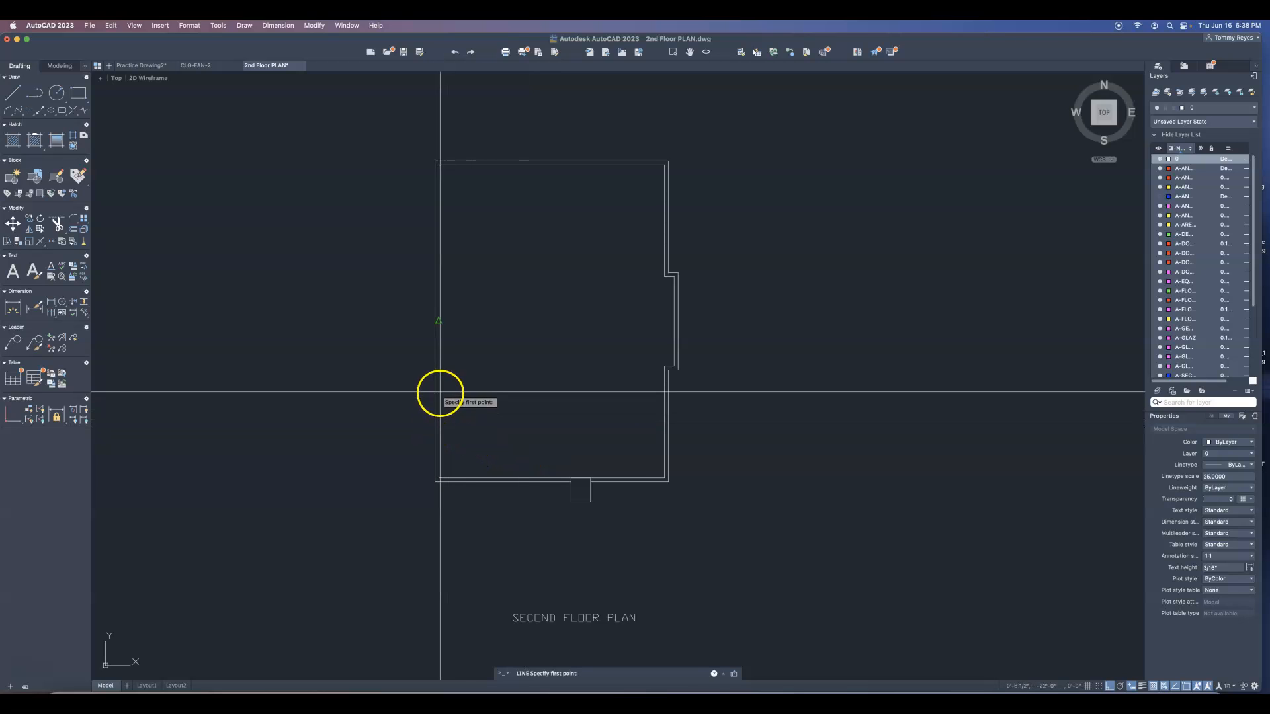
{"action": "left_click", "coordinate": [437, 421]}
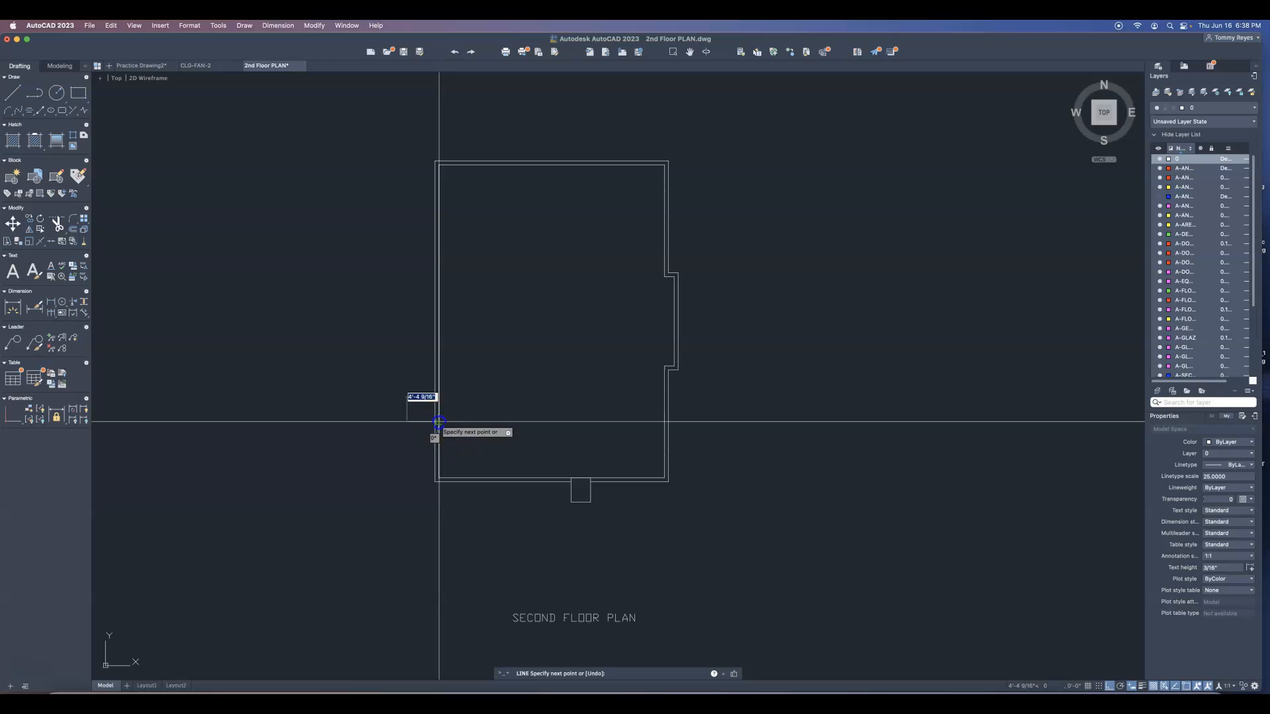
{"action": "left_click", "coordinate": [664, 421]}
{"action": "right_click", "coordinate": [433, 423]}
{"action": "left_click", "coordinate": [427, 423]}
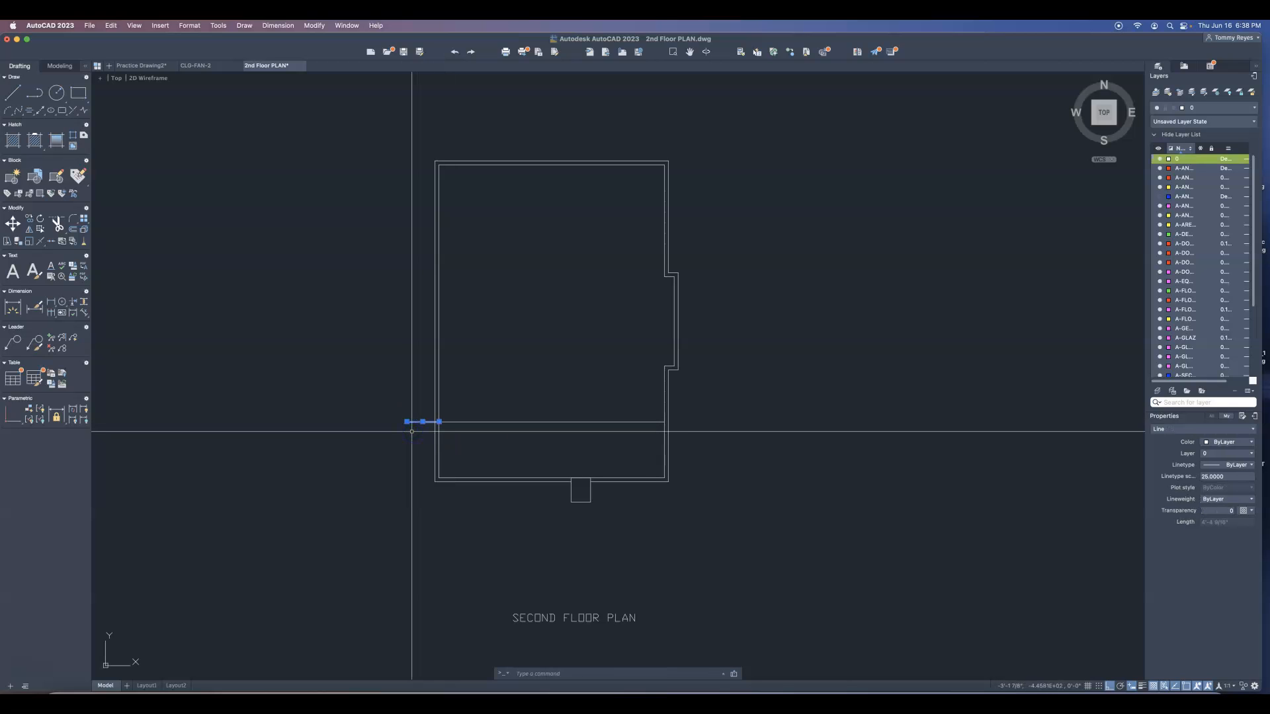
{"action": "left_click", "coordinate": [638, 471]}
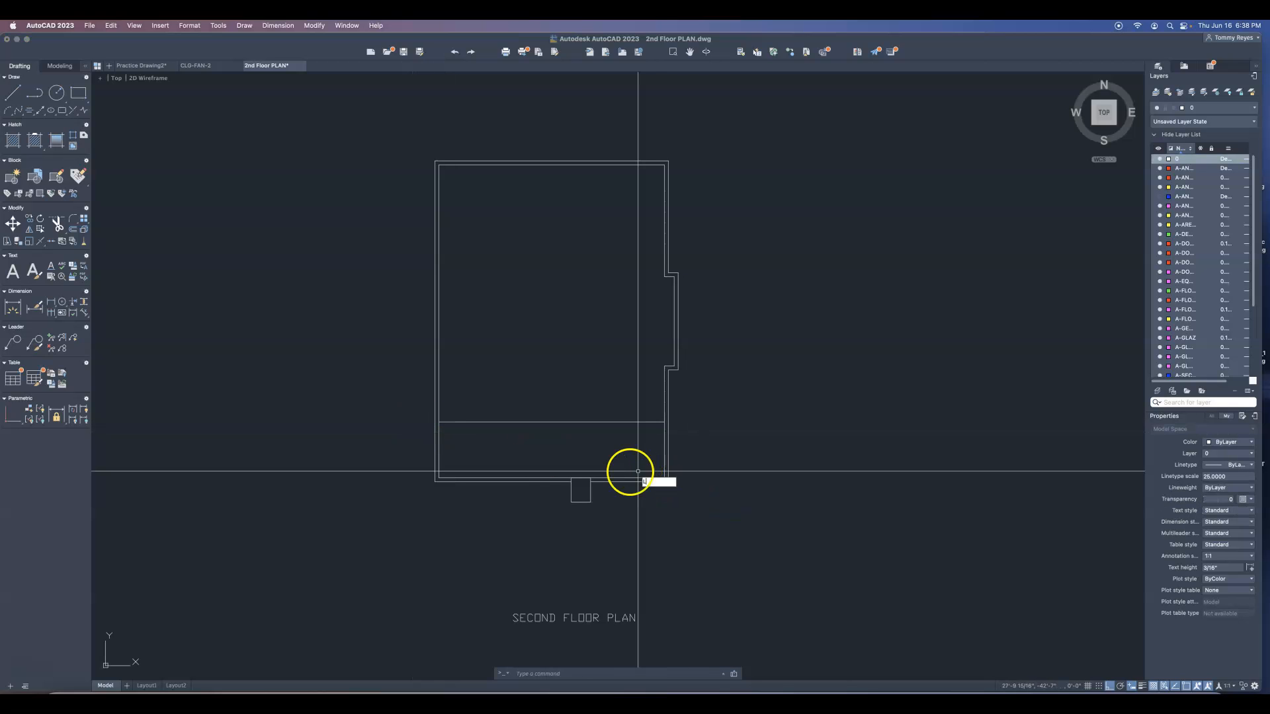
Draw a vertical line going north from the midpoint of the horizontal line.
{"action": "left_click", "coordinate": [552, 421]}
{"action": "left_click", "coordinate": [564, 297]}
{"action": "key", "text": "Escape"}
Move the vertical line down so its lower end sits on the south wall's inner line, and stretch its upper end further north.
{"action": "left_click", "coordinate": [568, 364]}
{"action": "left_click", "coordinate": [532, 368]}
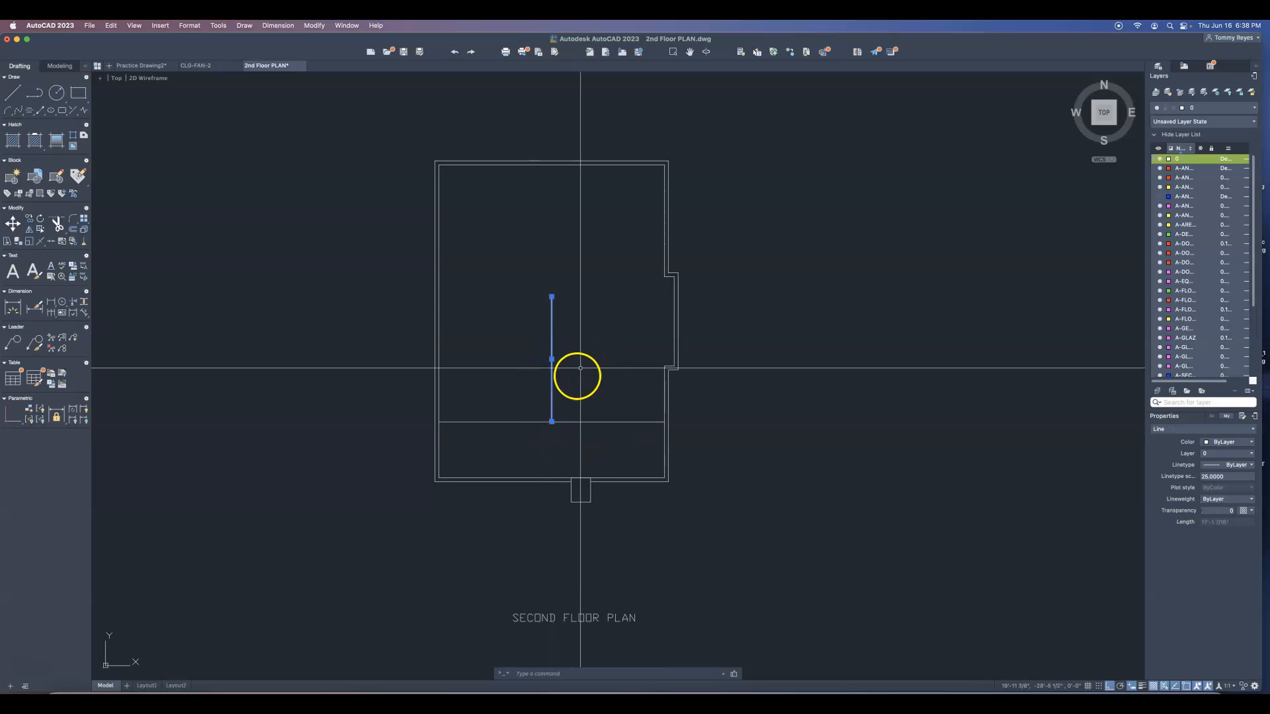
{"action": "type", "text": "m"}
{"action": "key", "text": "Return"}
{"action": "left_click", "coordinate": [552, 421]}
{"action": "left_click", "coordinate": [552, 477]}
{"action": "left_click", "coordinate": [552, 353]}
{"action": "left_click", "coordinate": [551, 279]}
{"action": "key", "text": "Escape"}
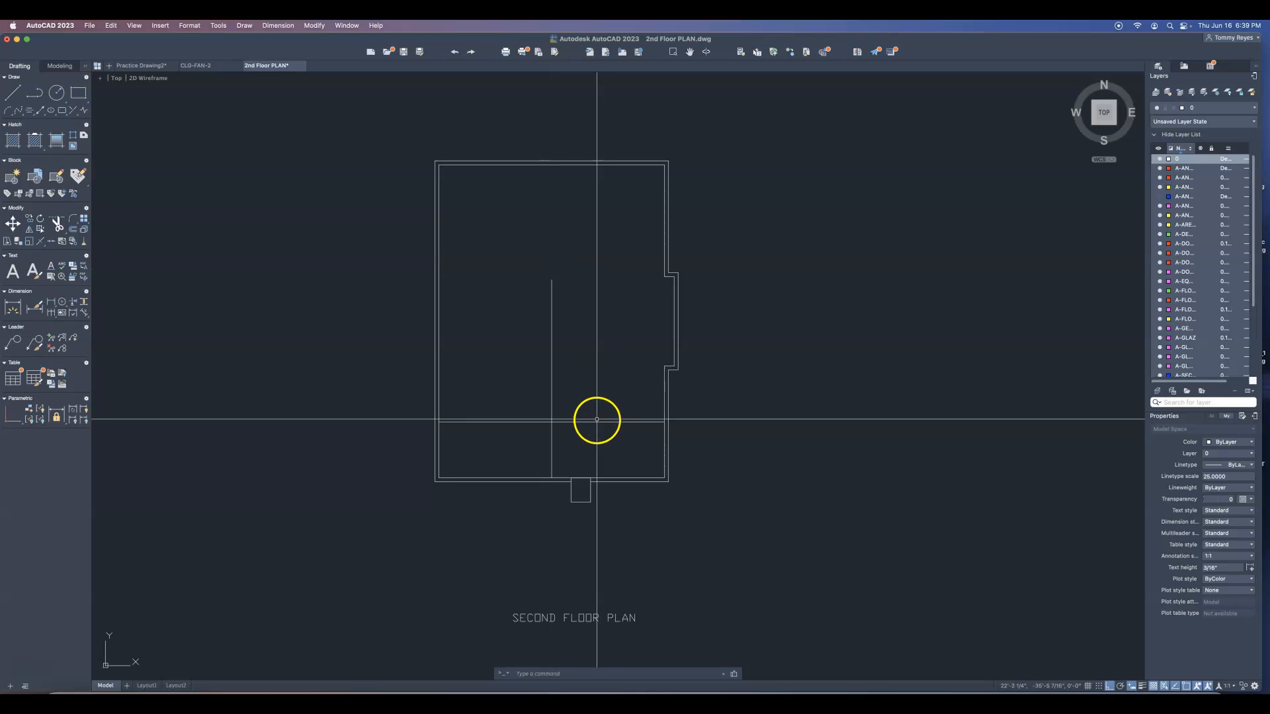
{"action": "mouse_move", "coordinate": [611, 421]}
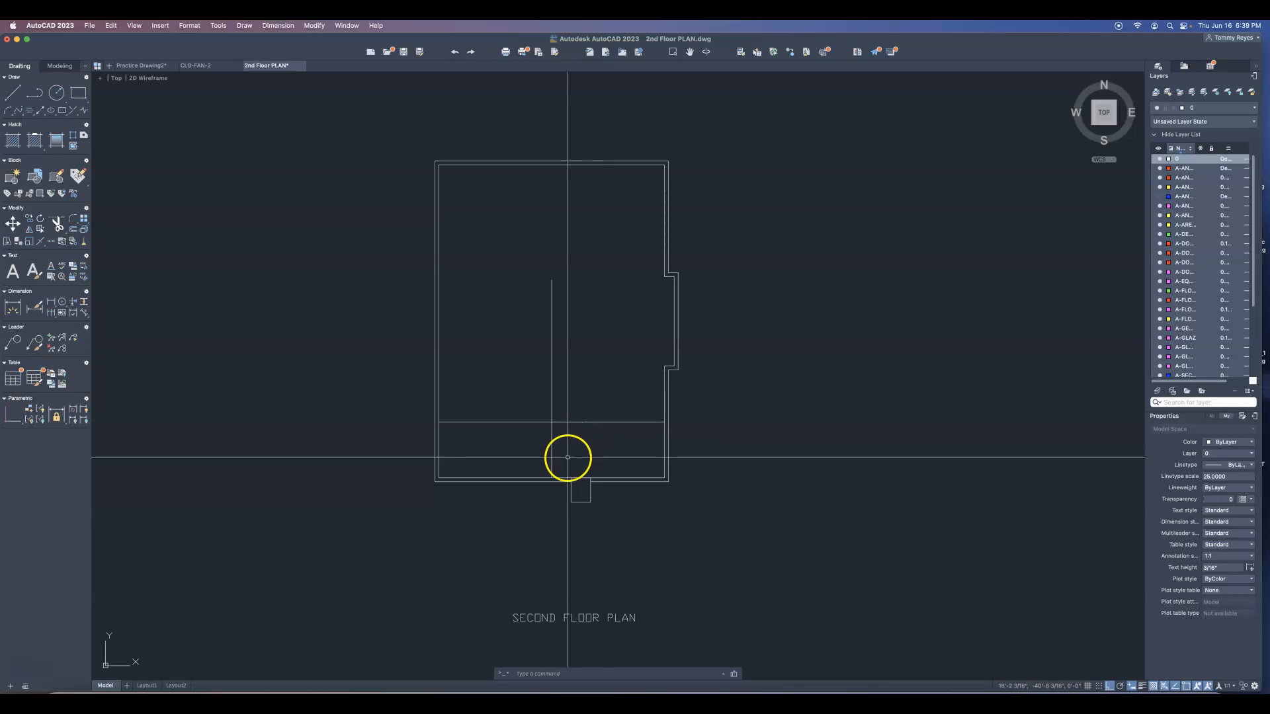
{"action": "left_click_drag", "start_coordinate": [568, 353], "coordinate": [531, 377]}
{"action": "type", "text": "co"}
{"action": "key", "text": "Return"}
{"action": "left_click", "coordinate": [552, 422]}
{"action": "type", "text": "4"}
{"action": "key", "text": "Return"}
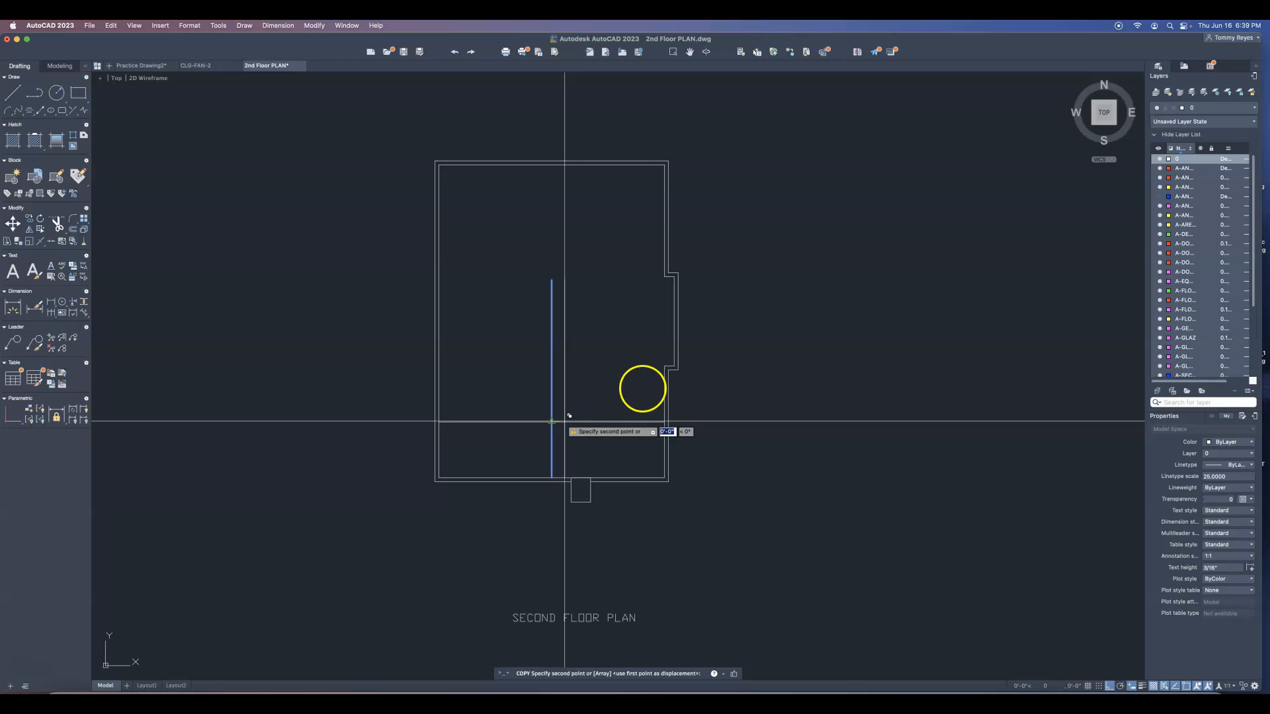
{"action": "left_click", "coordinate": [614, 391]}
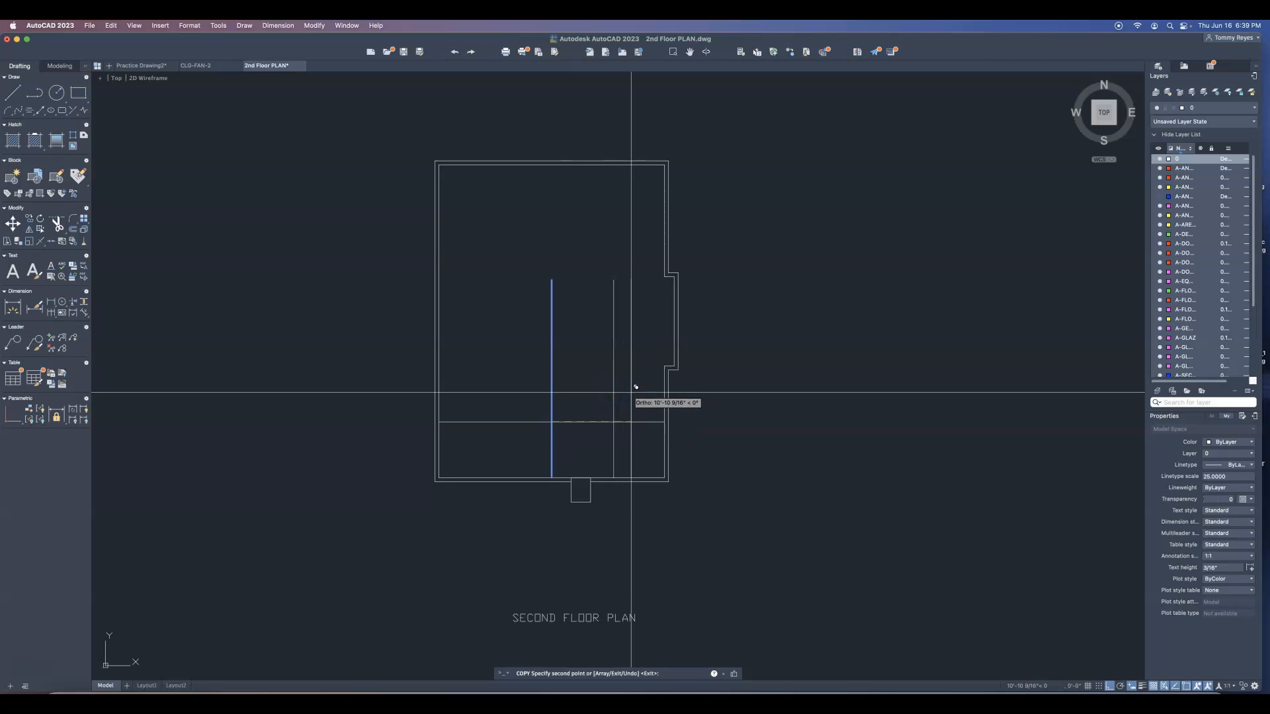
{"action": "key", "text": "super+z"}
{"action": "key", "text": "Escape"}
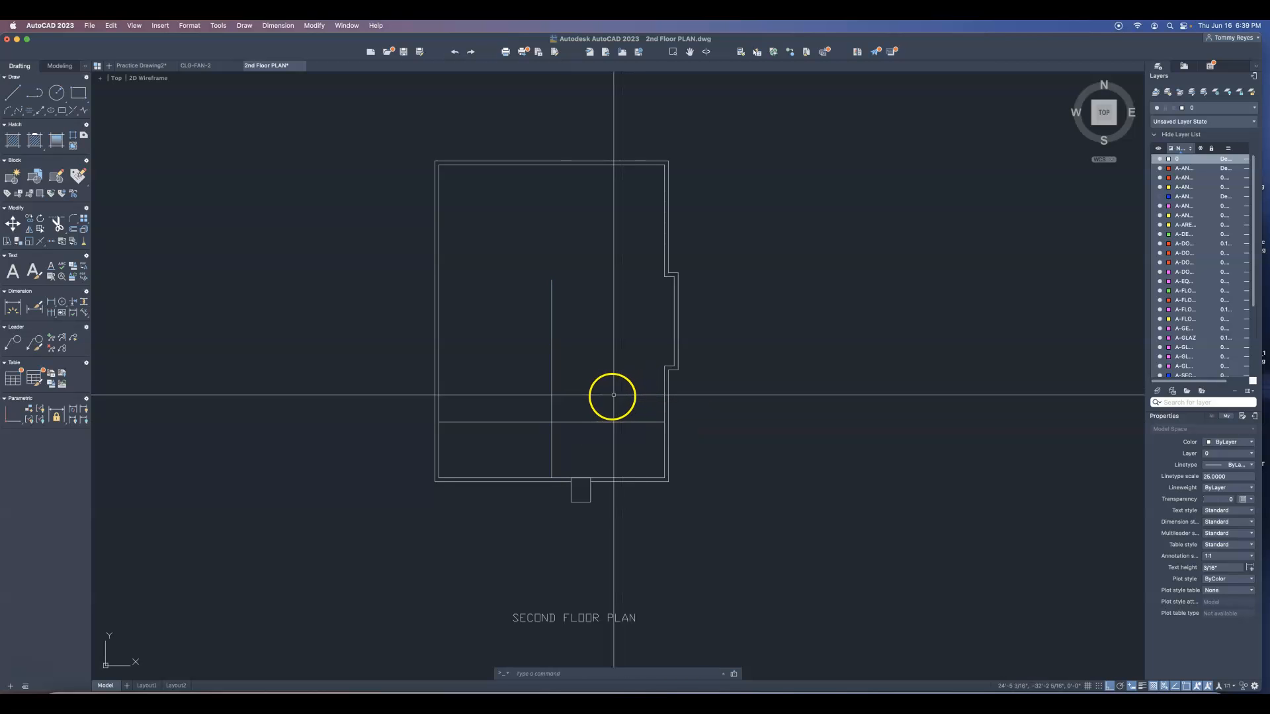
Copy the vertical line 4.5" to the east to form a second partition line.
{"action": "right_click", "coordinate": [610, 397]}
{"action": "left_click", "coordinate": [627, 408]}
{"action": "left_click", "coordinate": [552, 370]}
{"action": "key", "text": "Return"}
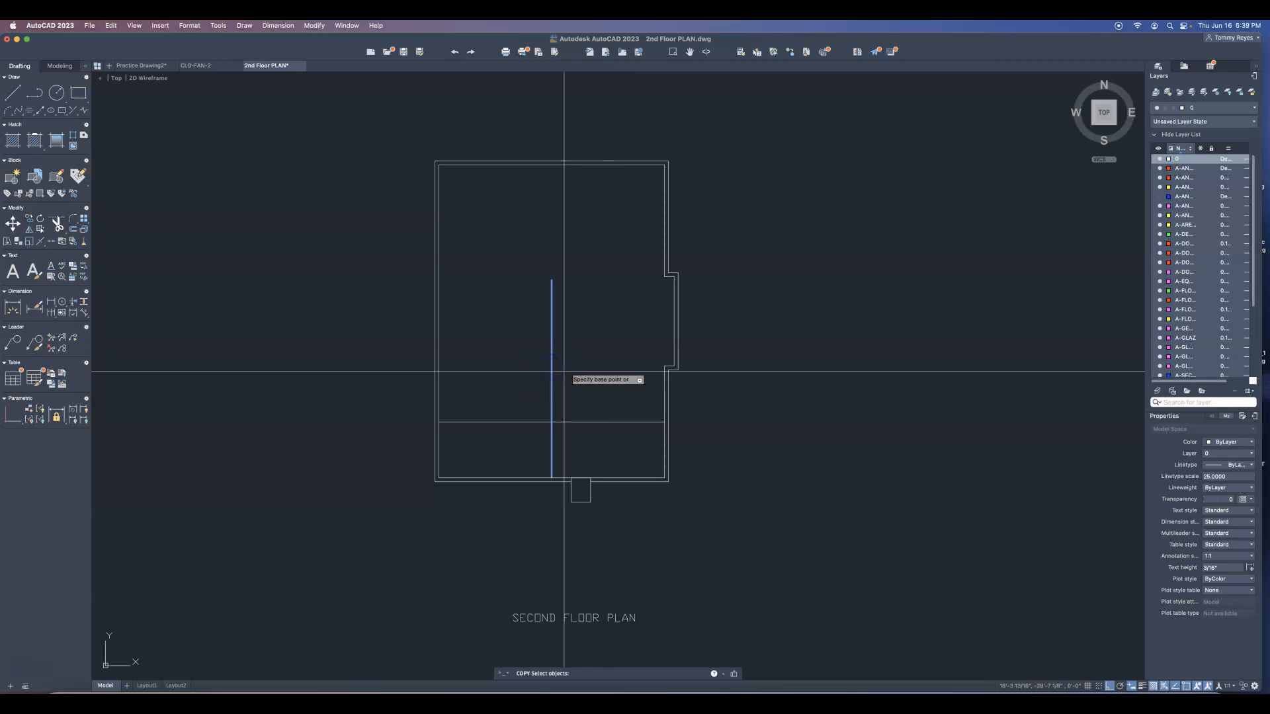
{"action": "left_click", "coordinate": [572, 367]}
{"action": "type", "text": "4.5"}
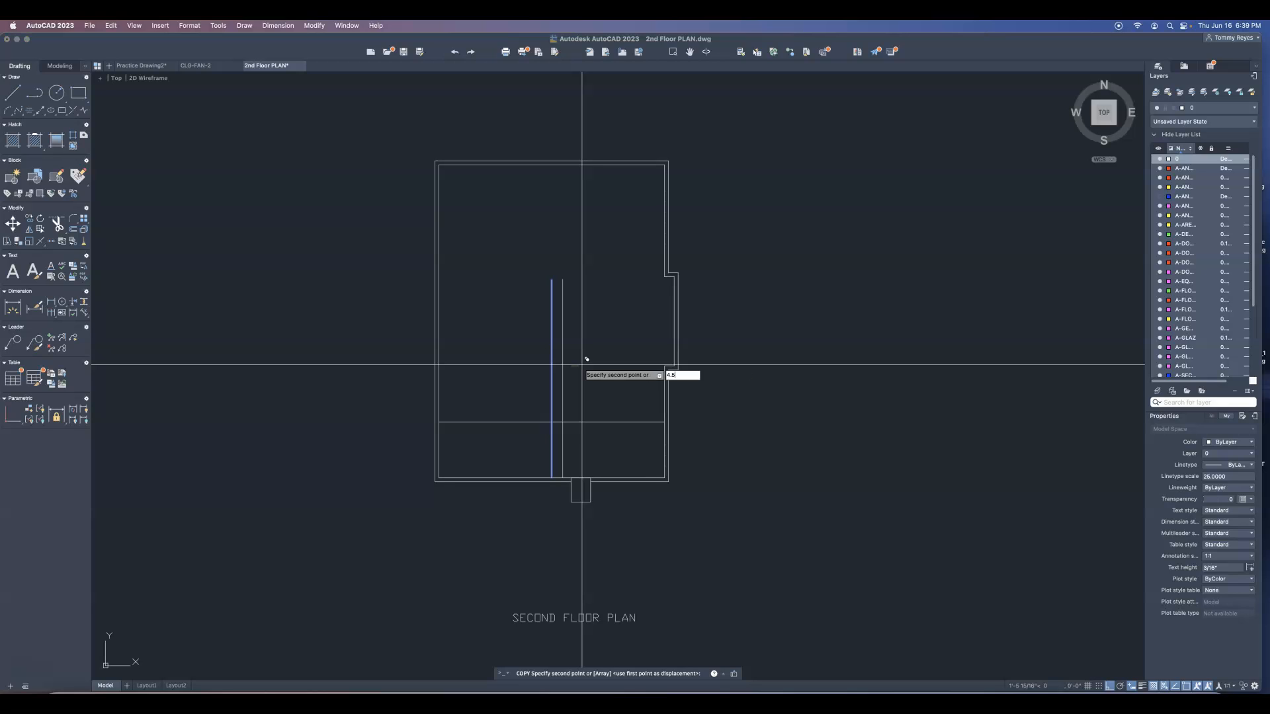
{"action": "key", "text": "Return"}
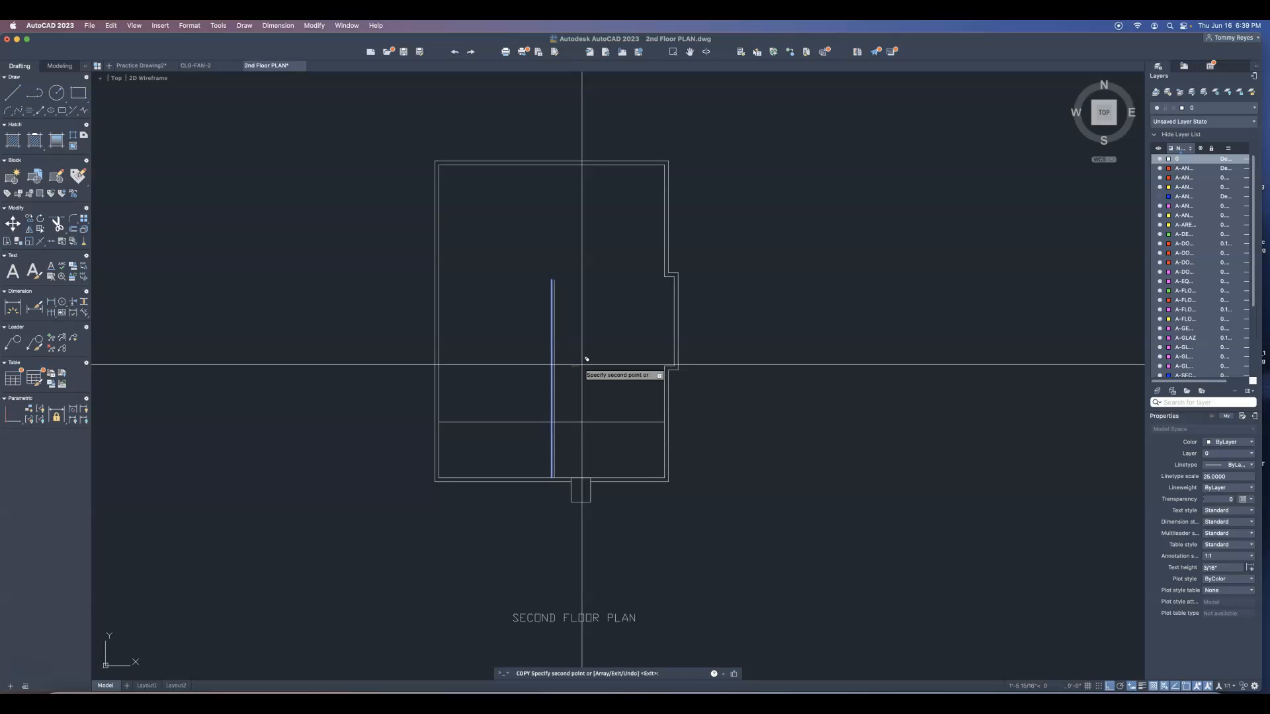
{"action": "key", "text": "Return"}
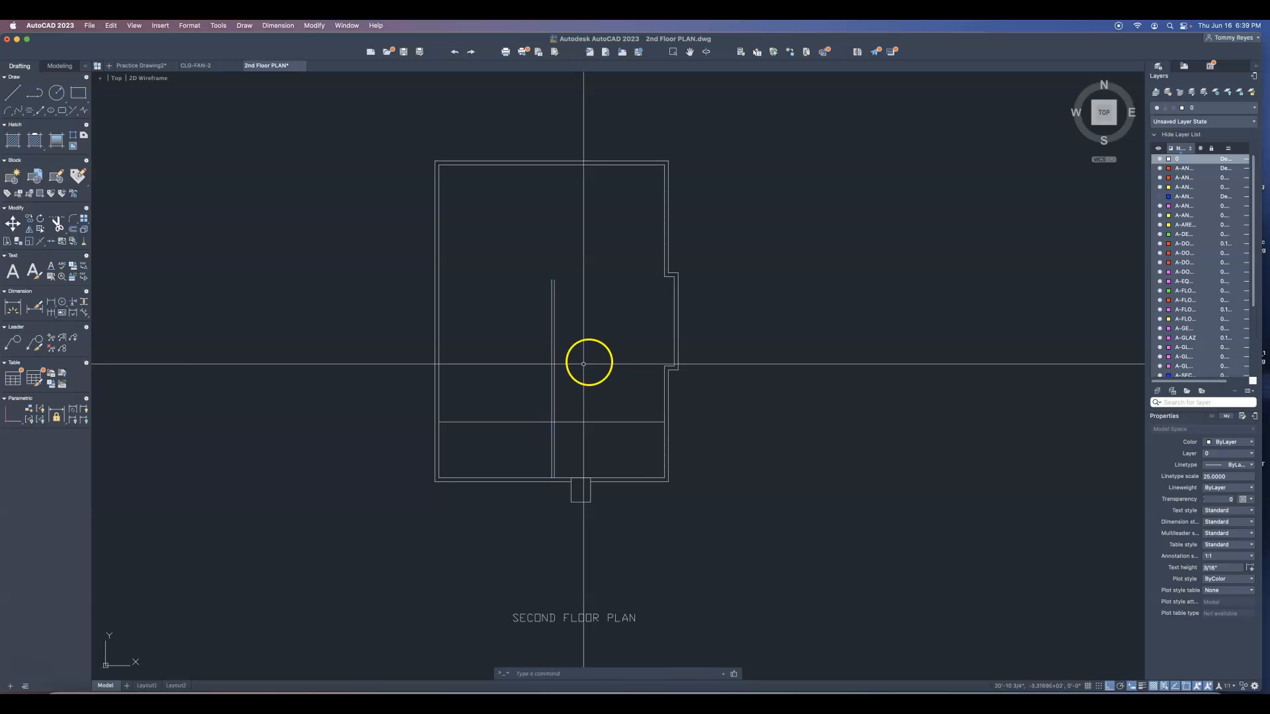
Draw a short line joining the upper ends of the two vertical partition lines.
{"action": "type", "text": "l"}
{"action": "key", "text": "Return"}
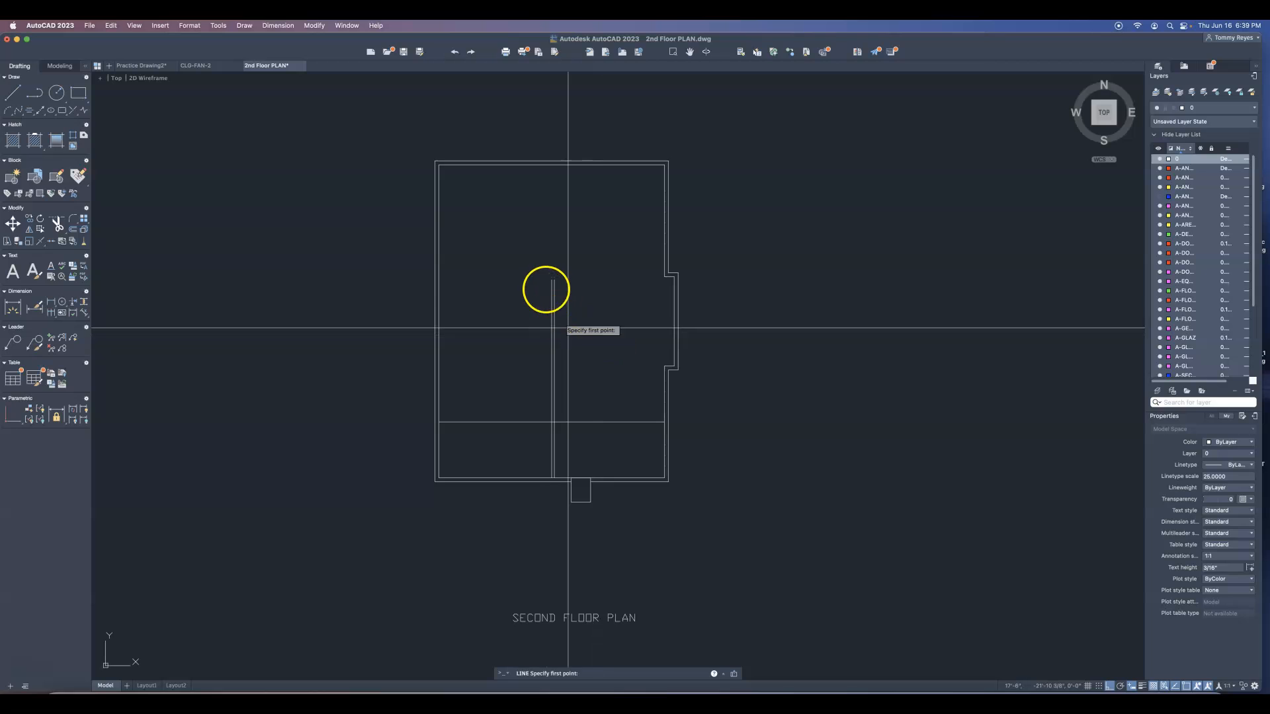
{"action": "left_click", "coordinate": [553, 278]}
{"action": "left_click", "coordinate": [558, 280]}
{"action": "key", "text": "Return"}
Move the three partition lines south so the midpoint of their short top line lands on the midpoint of the horizontal line.
{"action": "left_click", "coordinate": [567, 266]}
{"action": "left_click", "coordinate": [507, 351]}
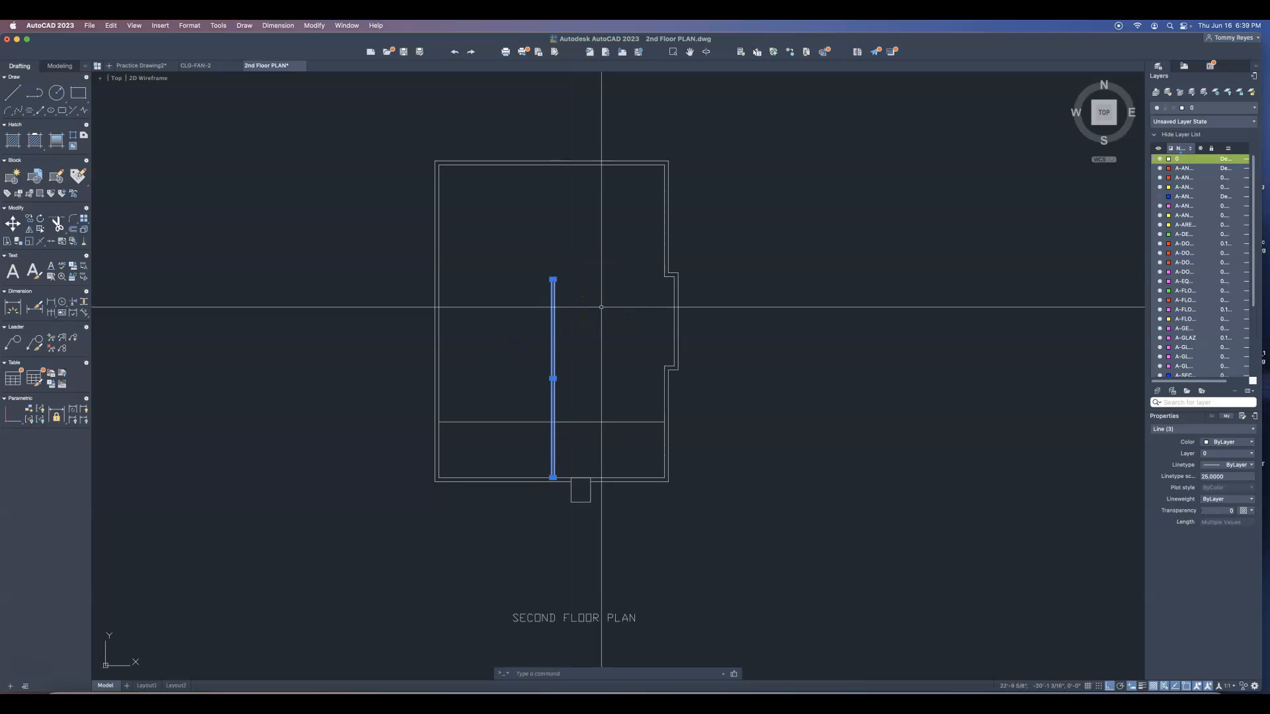
{"action": "type", "text": "m"}
{"action": "key", "text": "Return"}
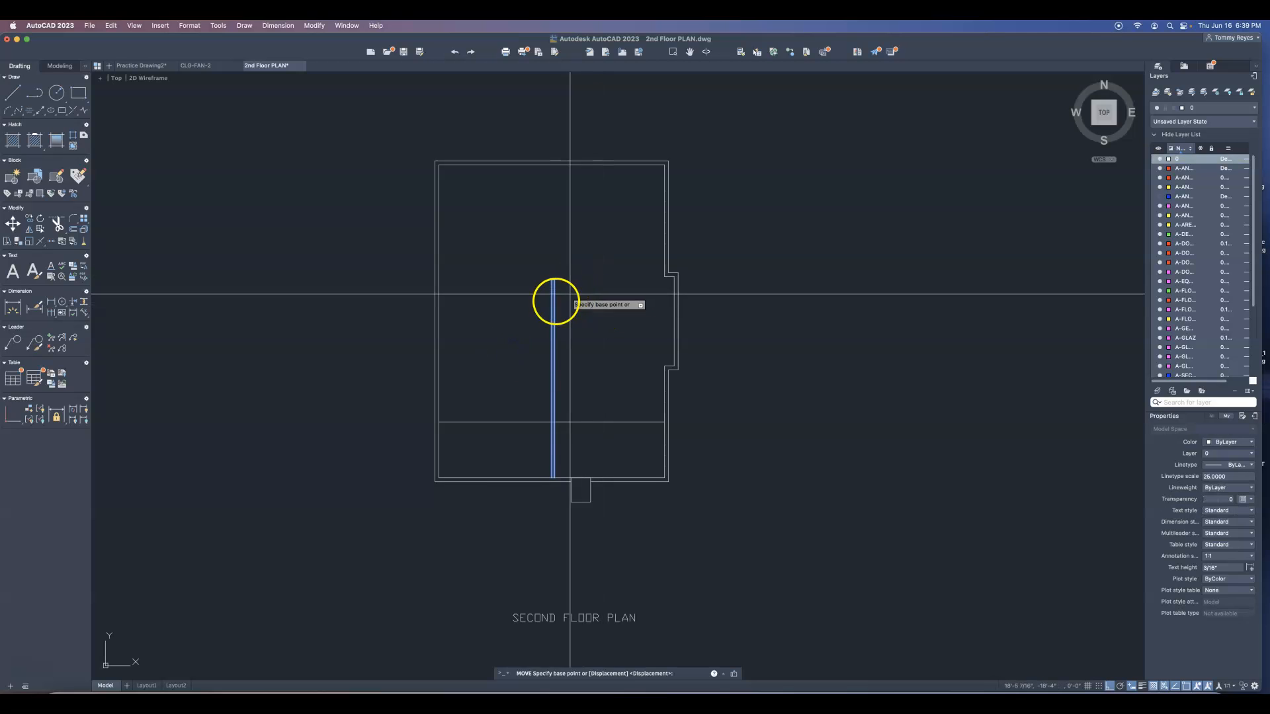
{"action": "scroll", "coordinate": [558, 291], "scroll_direction": "up", "scroll_amount": 3}
{"action": "scroll", "coordinate": [556, 281], "scroll_direction": "up", "scroll_amount": 3}
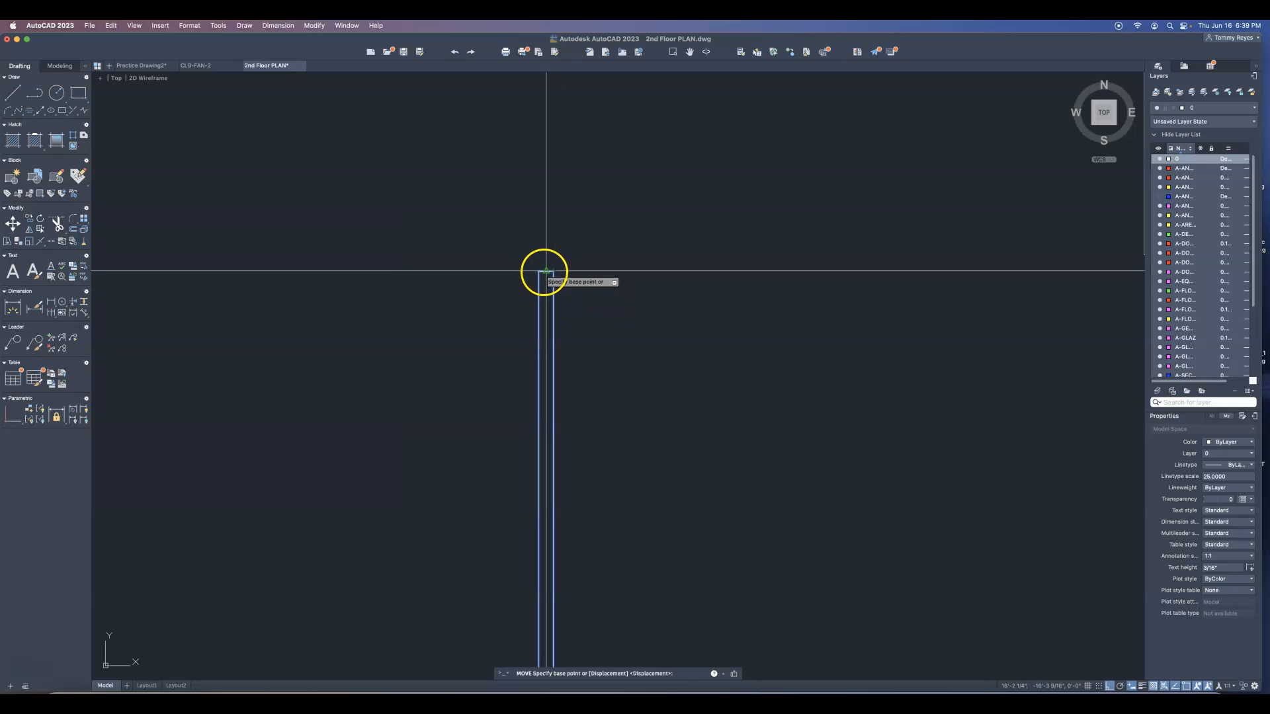
{"action": "left_click", "coordinate": [547, 270]}
{"action": "scroll", "coordinate": [546, 270], "scroll_direction": "down", "scroll_amount": 5}
{"action": "scroll", "coordinate": [394, 318], "scroll_direction": "up", "scroll_amount": 5}
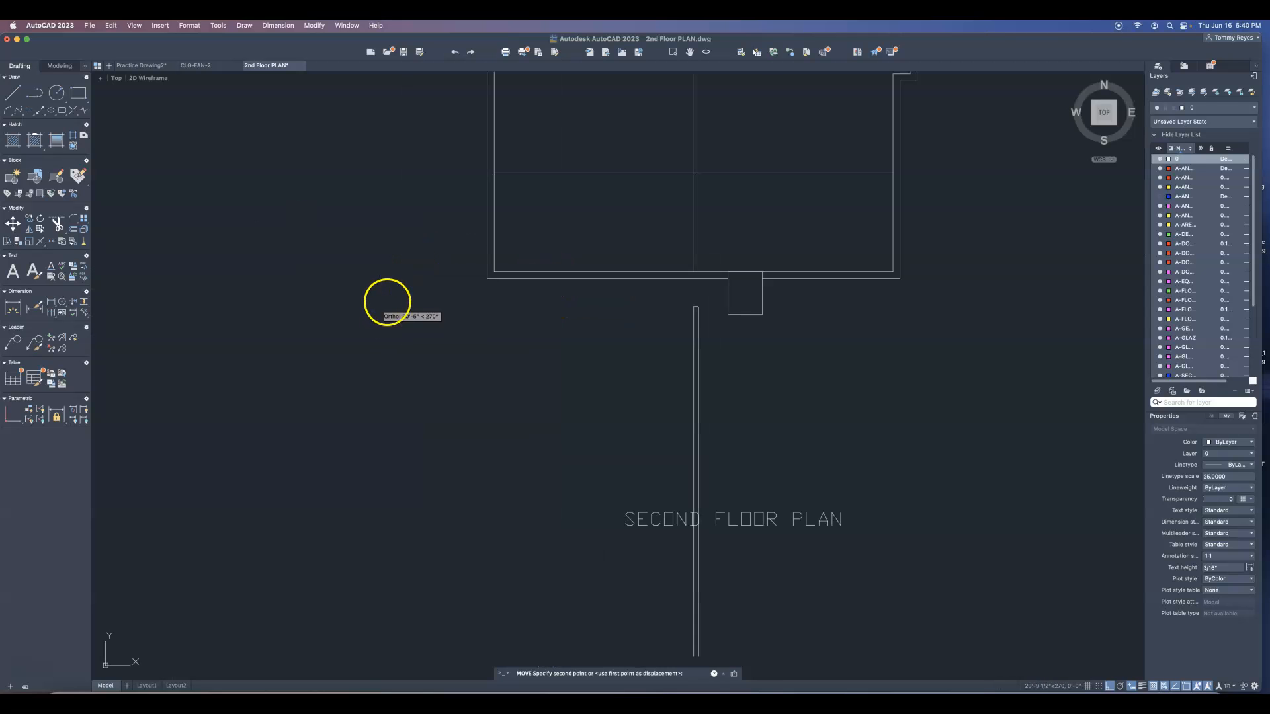
{"action": "left_click", "coordinate": [694, 173]}
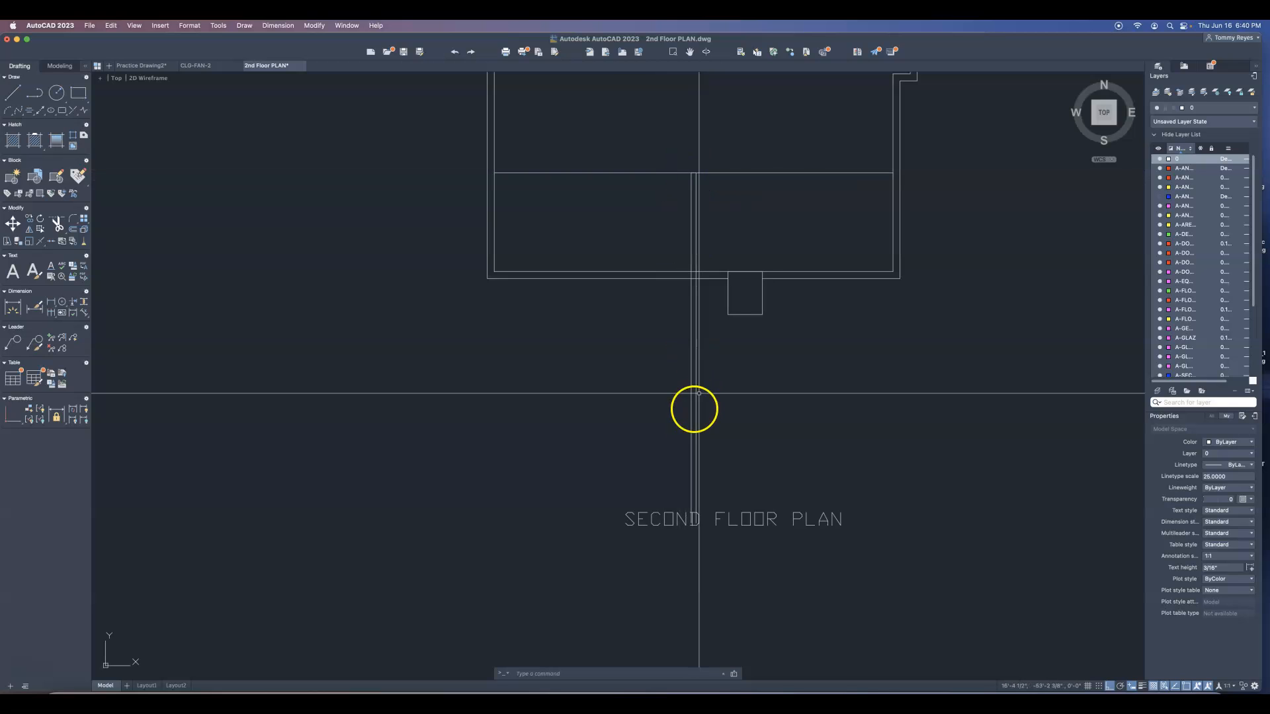
Offset the west wall's outer line 8'5.5" east into the building.
{"action": "scroll", "coordinate": [681, 430], "scroll_direction": "down", "scroll_amount": 3}
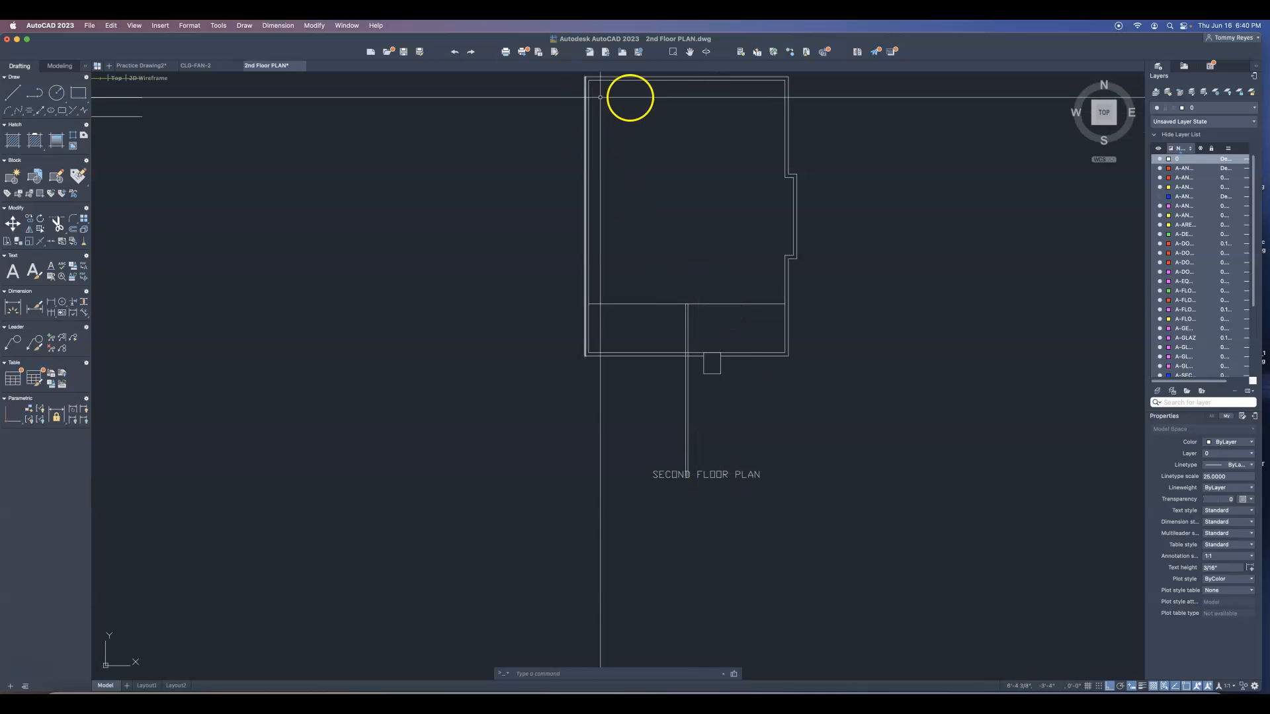
{"action": "scroll", "coordinate": [592, 450], "scroll_direction": "down", "scroll_amount": 8}
{"action": "scroll", "coordinate": [595, 436], "scroll_direction": "up", "scroll_amount": 3}
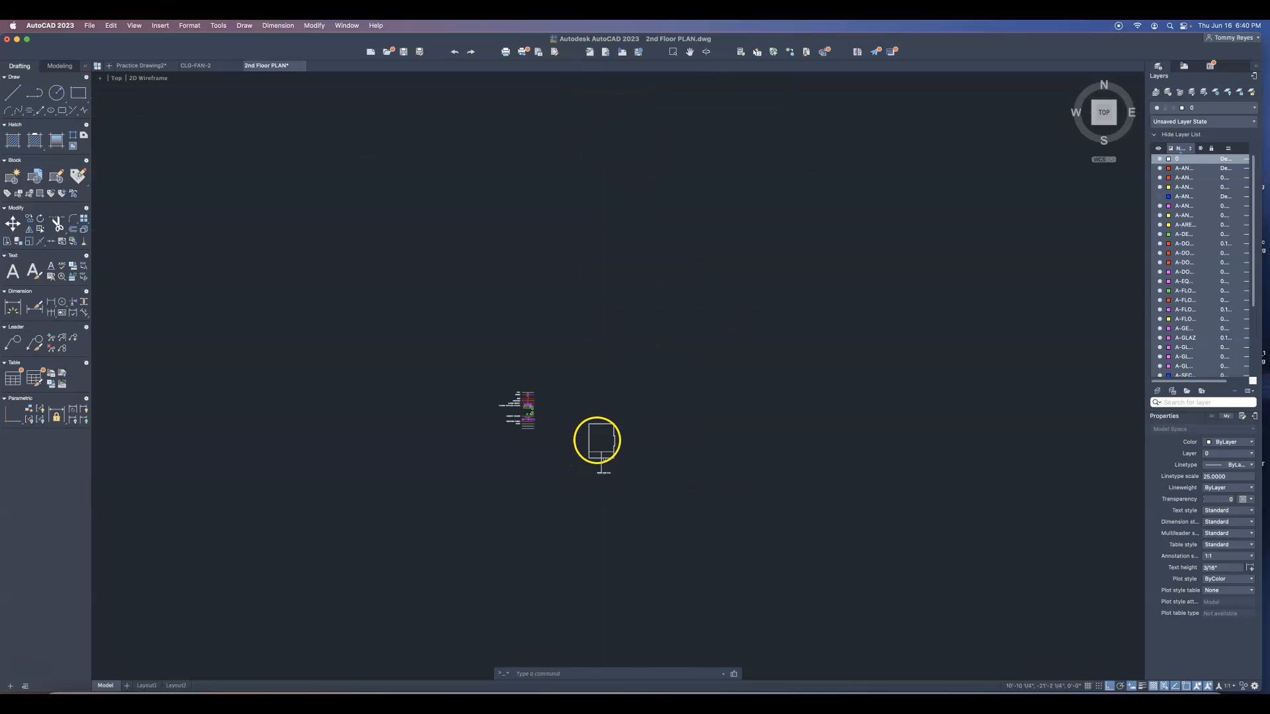
{"action": "scroll", "coordinate": [583, 416], "scroll_direction": "up", "scroll_amount": 5}
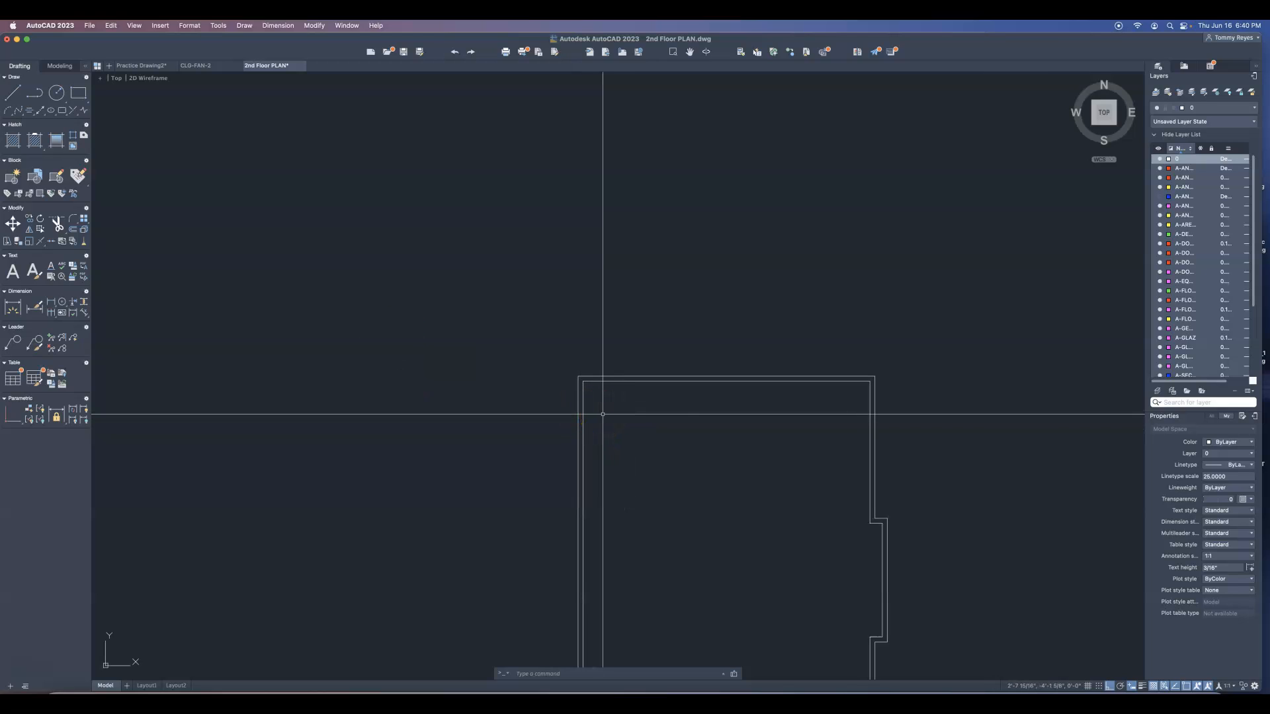
{"action": "type", "text": "o"}
{"action": "key", "text": "Return"}
{"action": "type", "text": "8'5."}
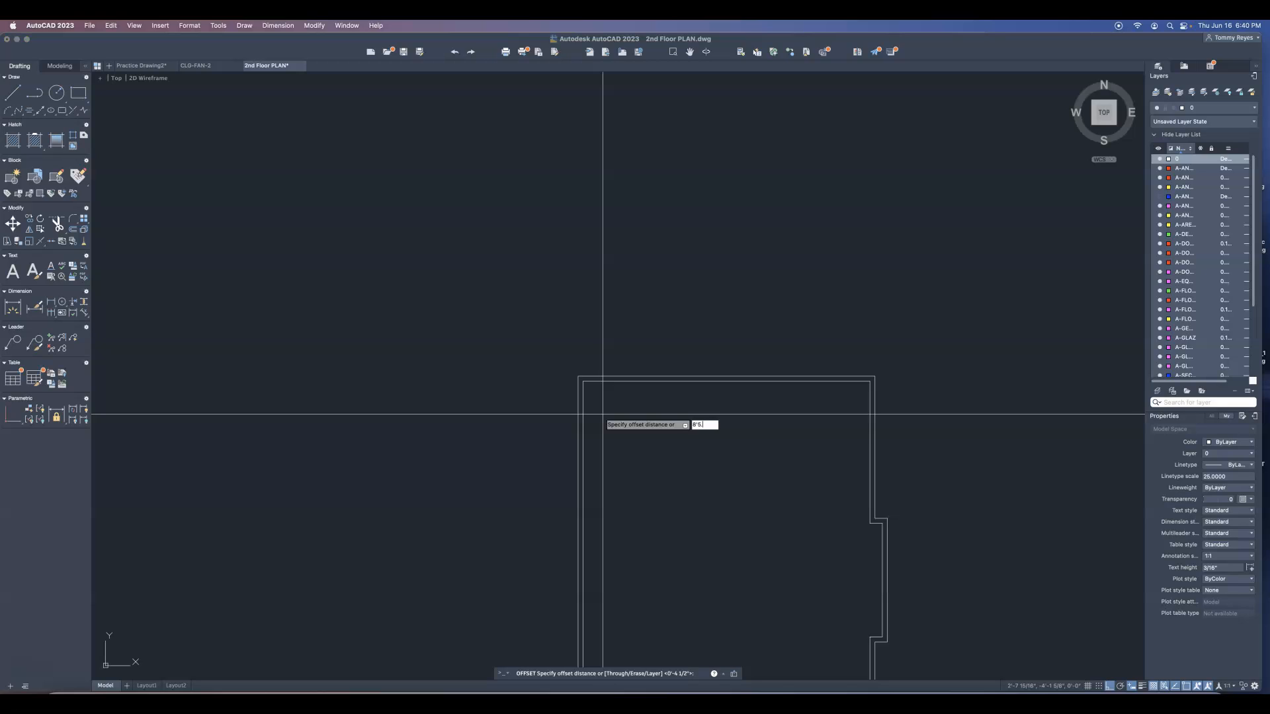
{"action": "type", "text": "5"}
{"action": "key", "text": "Return"}
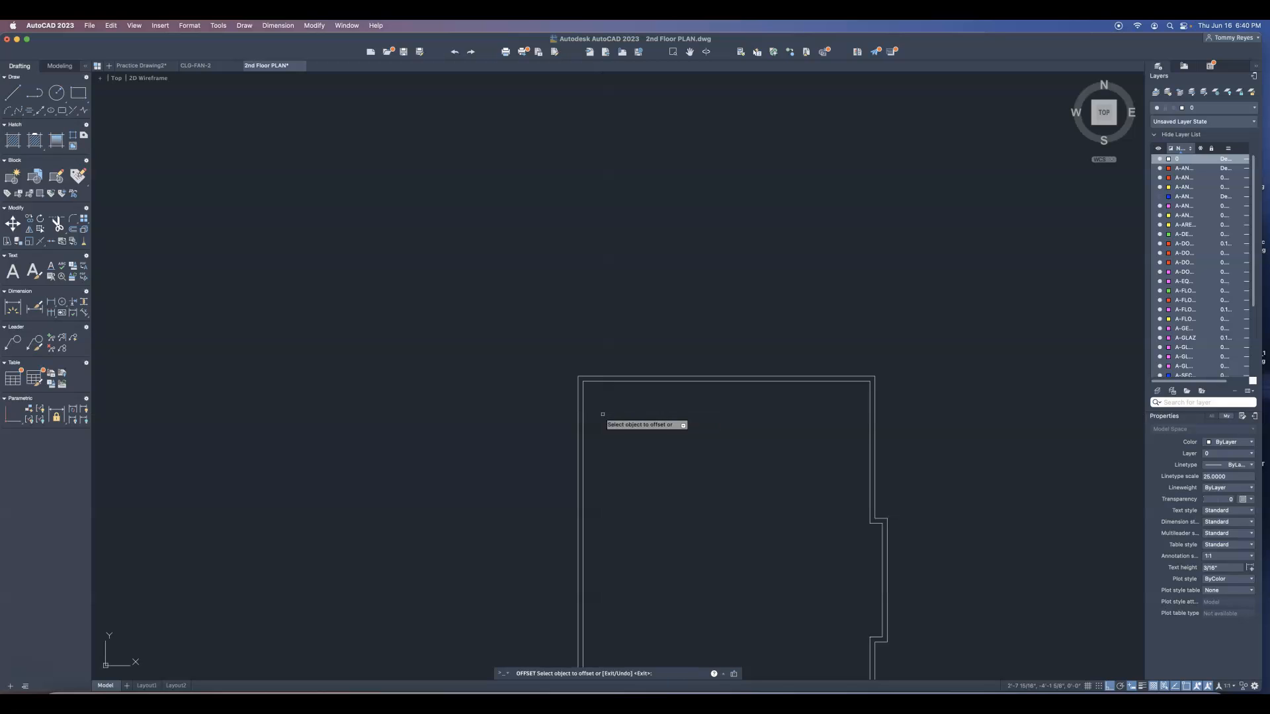
{"action": "left_click", "coordinate": [579, 414]}
{"action": "left_click", "coordinate": [668, 419]}
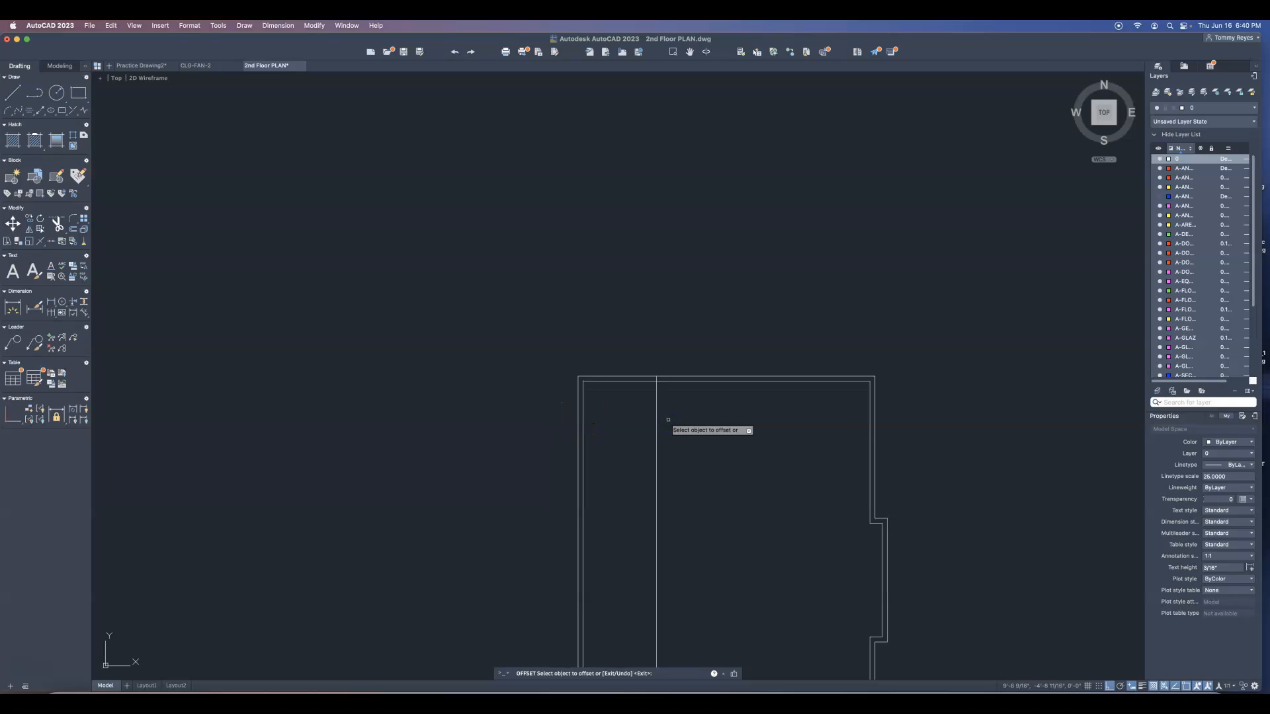
{"action": "type", "text": "4"}
{"action": "key", "text": "BackSpace"}
{"action": "left_click", "coordinate": [662, 425]}
{"action": "left_click", "coordinate": [686, 430]}
{"action": "key", "text": "Escape"}
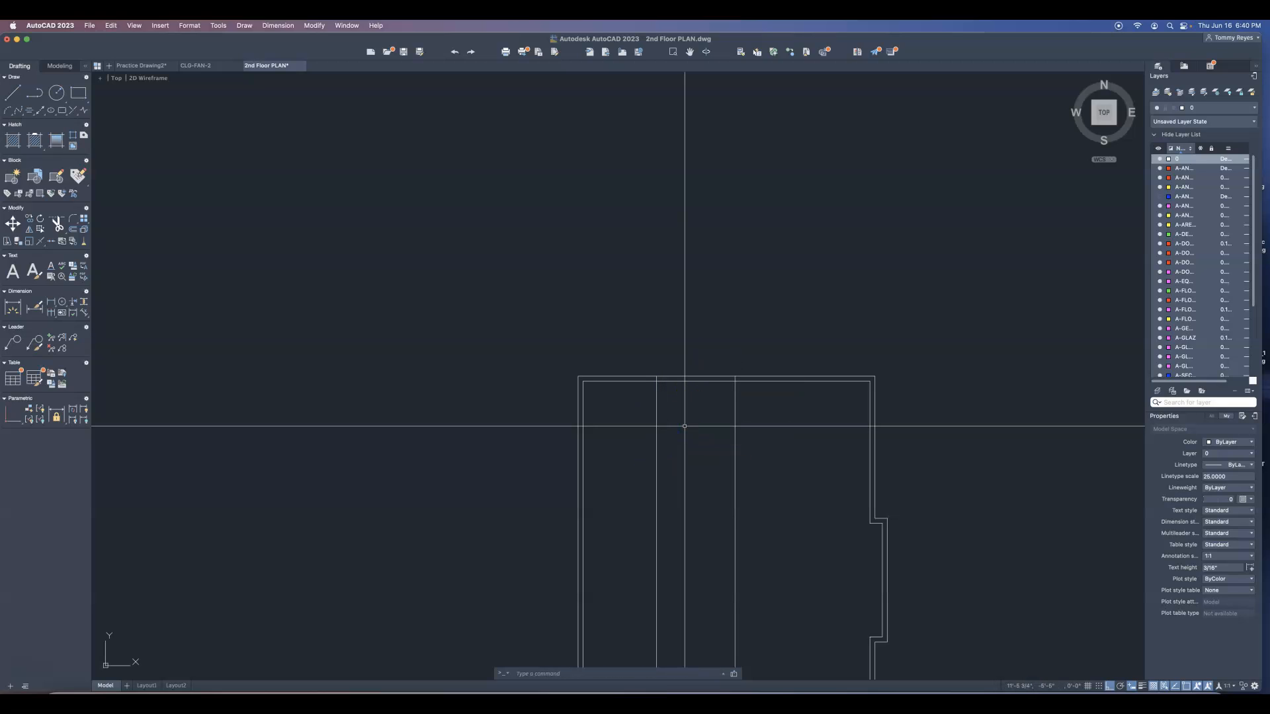
{"action": "left_click", "coordinate": [735, 424]}
{"action": "key", "text": "Delete"}
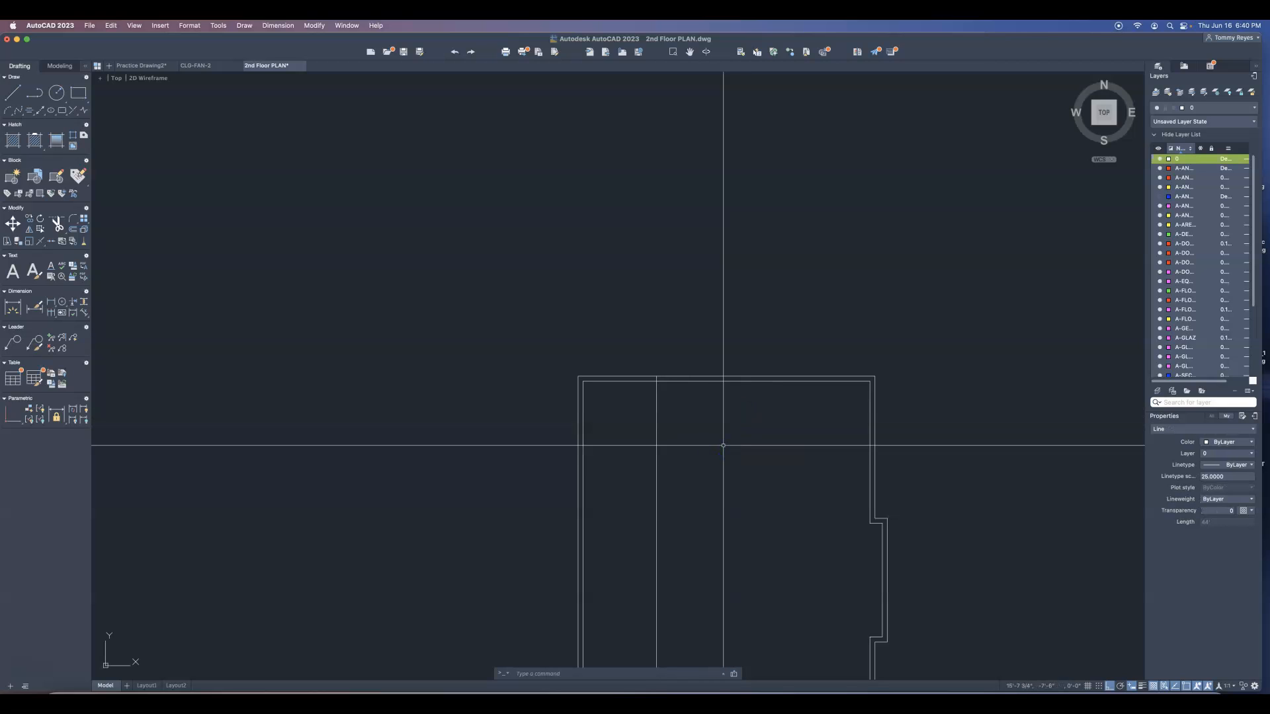
Offset the new vertical line inside the building 4.5" to the east to give the wall its thickness.
{"action": "type", "text": "4.5"}
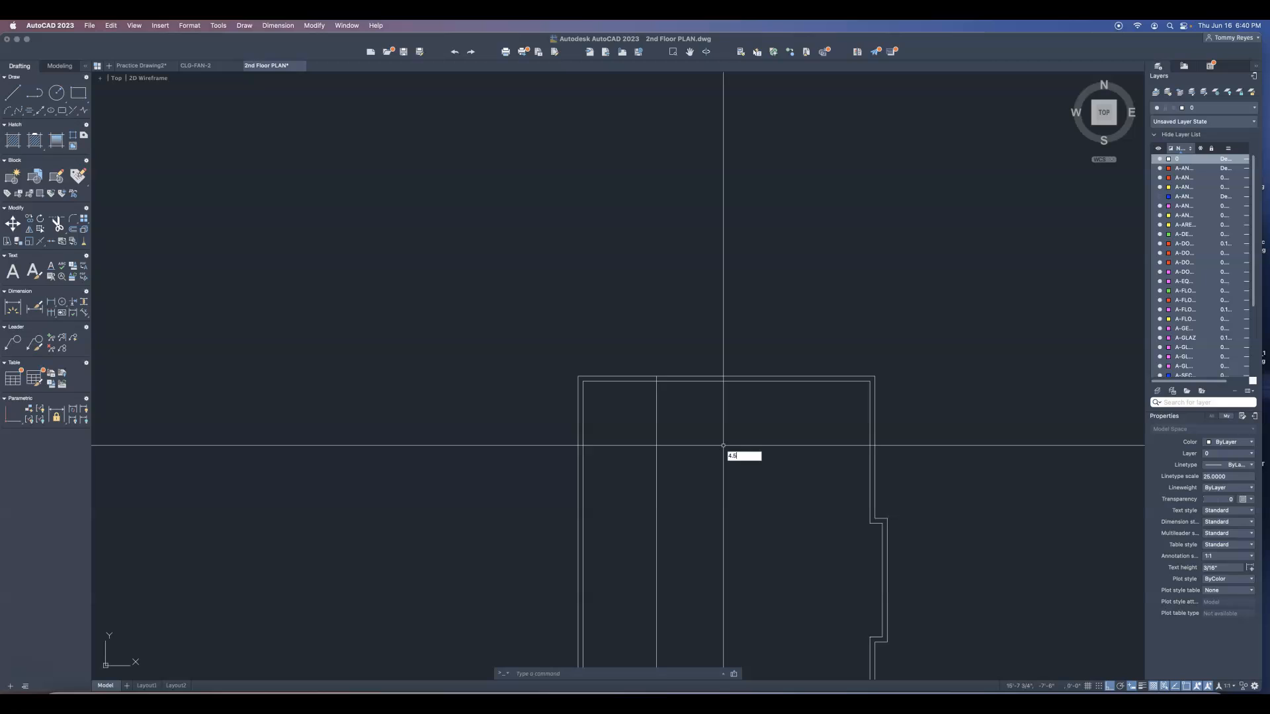
{"action": "key", "text": "Escape"}
{"action": "type", "text": "o"}
{"action": "key", "text": "Return"}
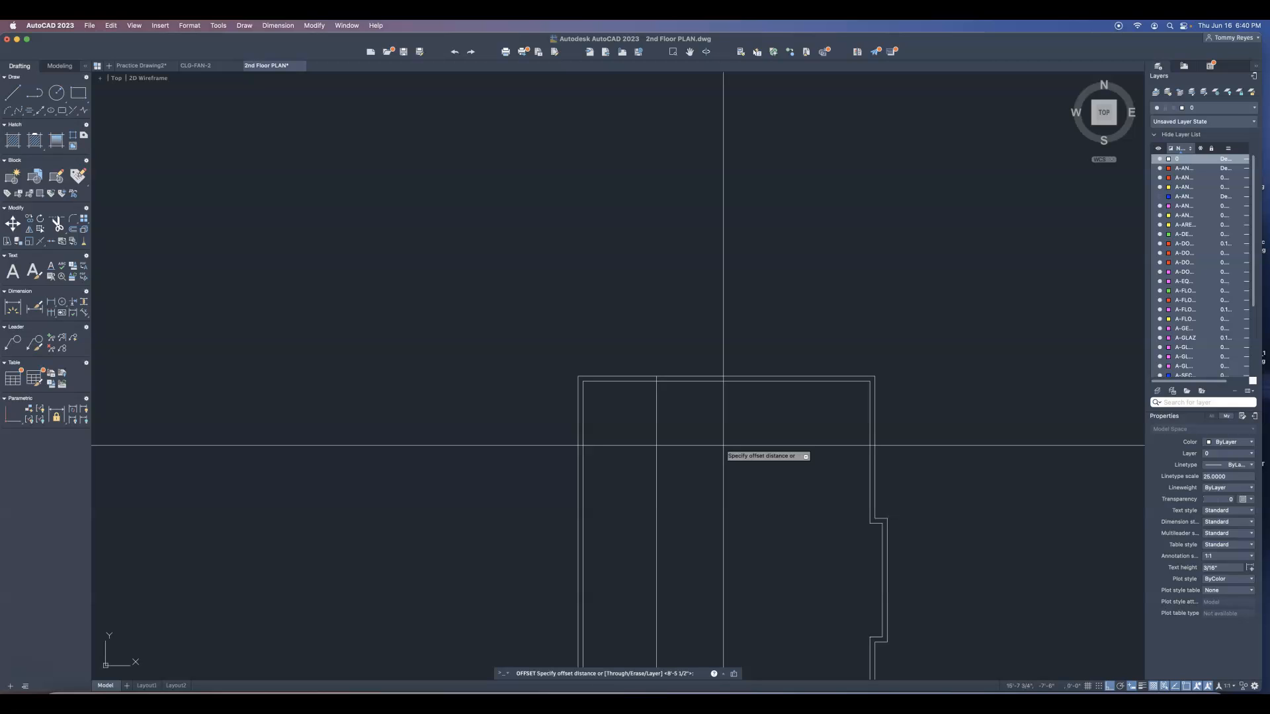
{"action": "type", "text": "4.5"}
{"action": "key", "text": "Return"}
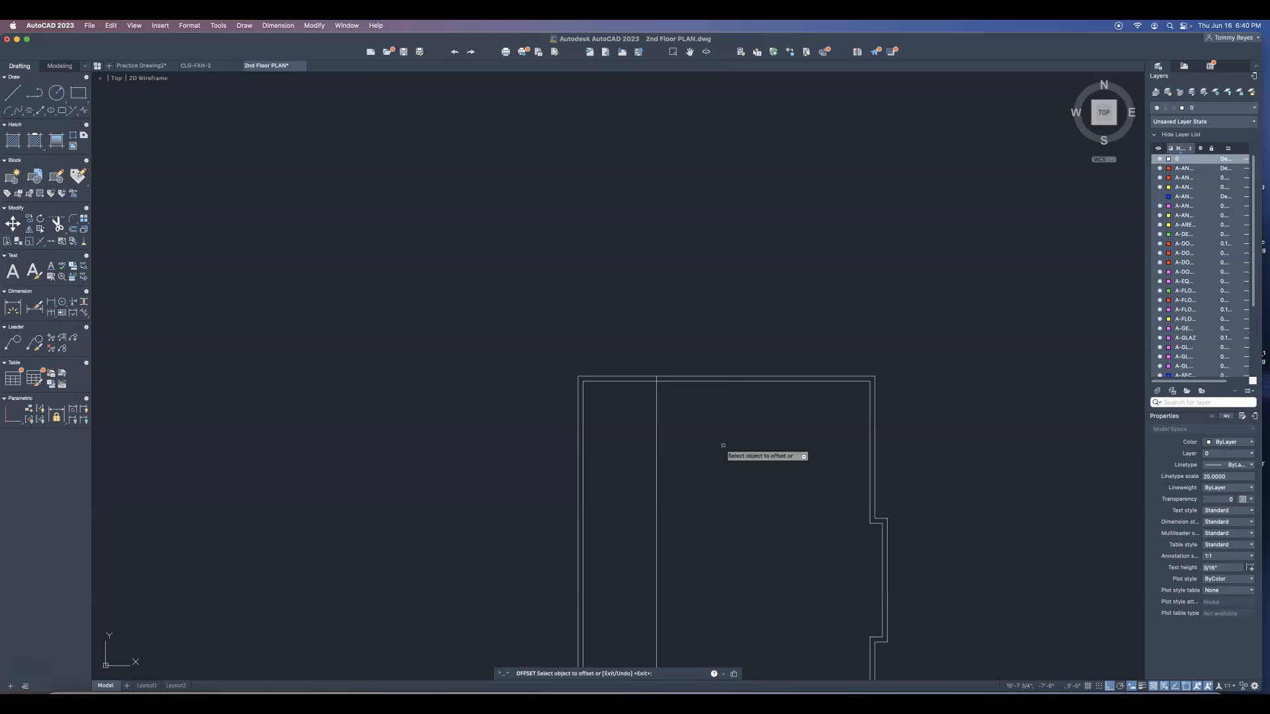
{"action": "left_click", "coordinate": [656, 419]}
{"action": "left_click", "coordinate": [703, 419]}
{"action": "left_click", "coordinate": [731, 411]}
Trim the new vertical partition's lines where they cross the north exterior wall, leaving an open junction at the inner face.
{"action": "scroll", "coordinate": [645, 405], "scroll_direction": "up", "scroll_amount": 6}
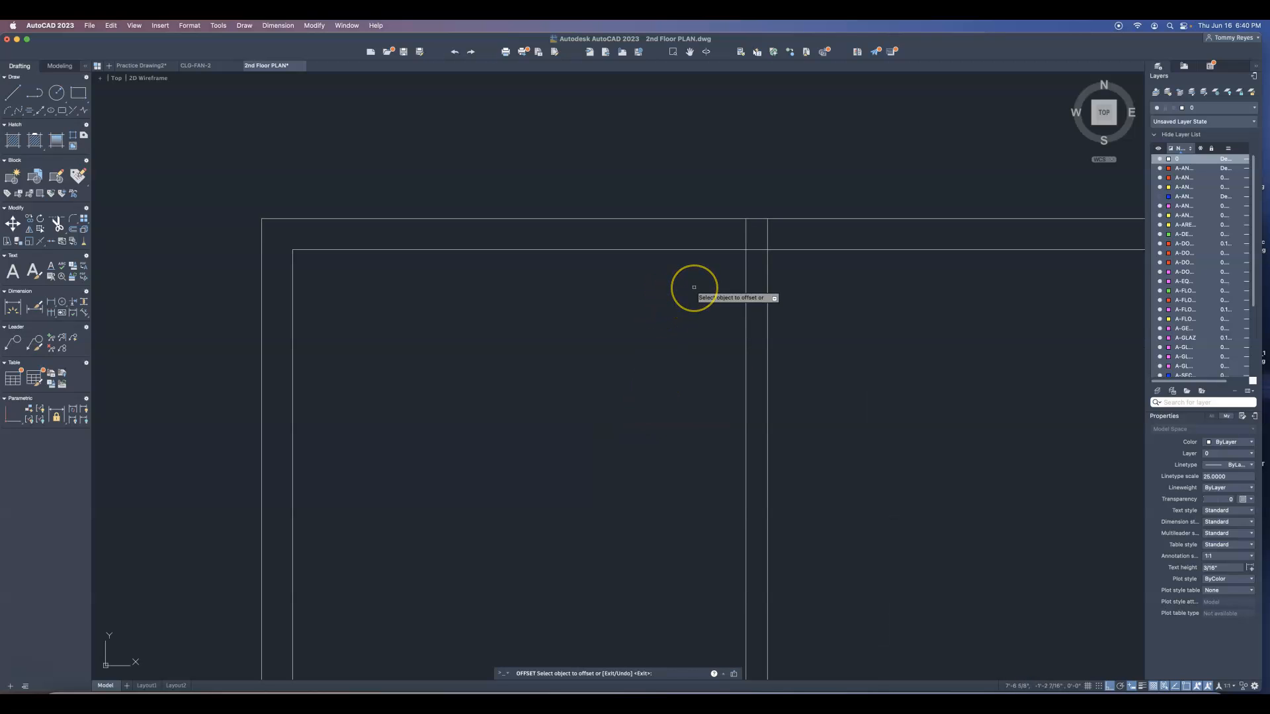
{"action": "key", "text": "Escape"}
{"action": "type", "text": "tr"}
{"action": "key", "text": "Return"}
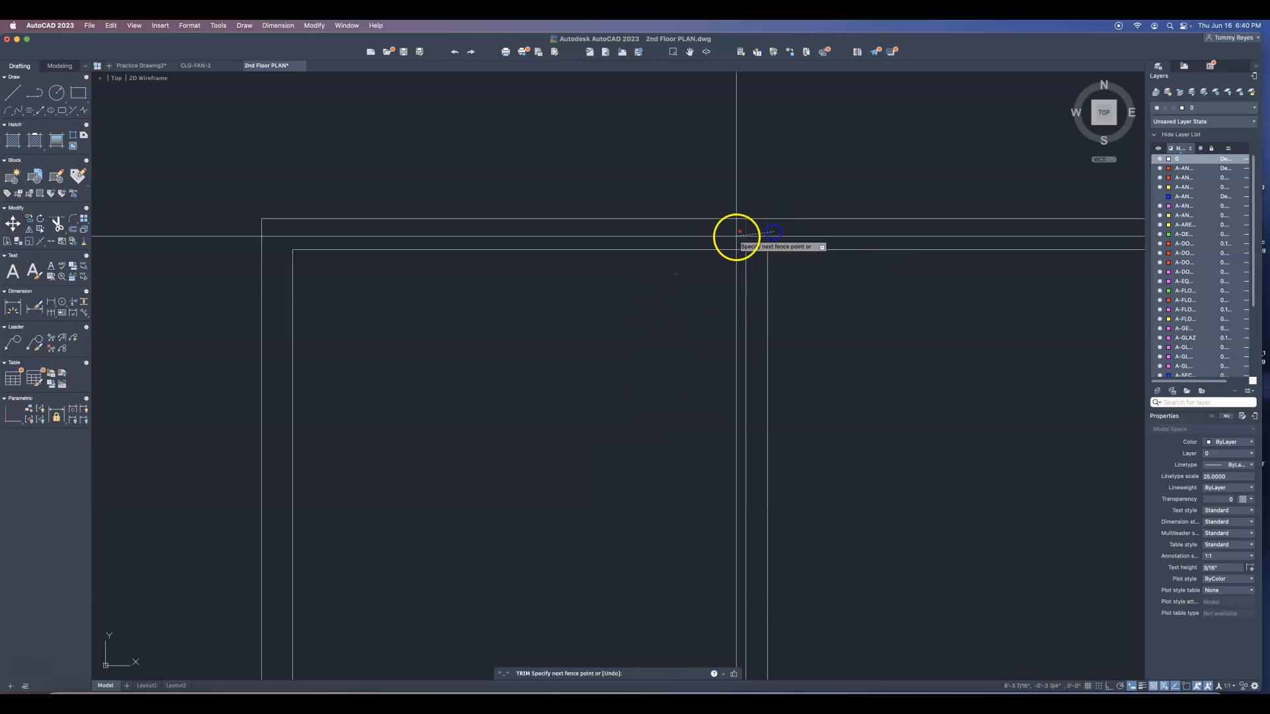
{"action": "key", "text": "Escape"}
{"action": "scroll", "coordinate": [674, 216], "scroll_direction": "down", "scroll_amount": 6}
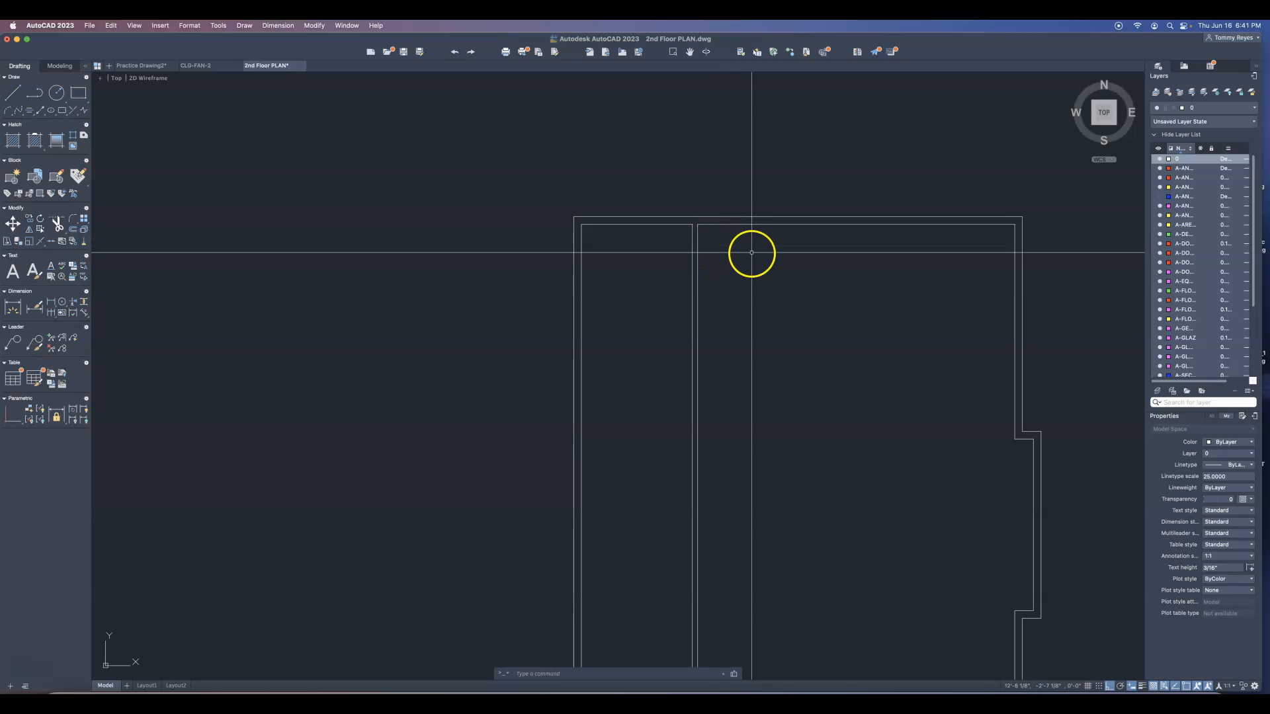
Offset the north wall's outer line 7'4.5" south into the building.
{"action": "type", "text": "o"}
{"action": "key", "text": "Return"}
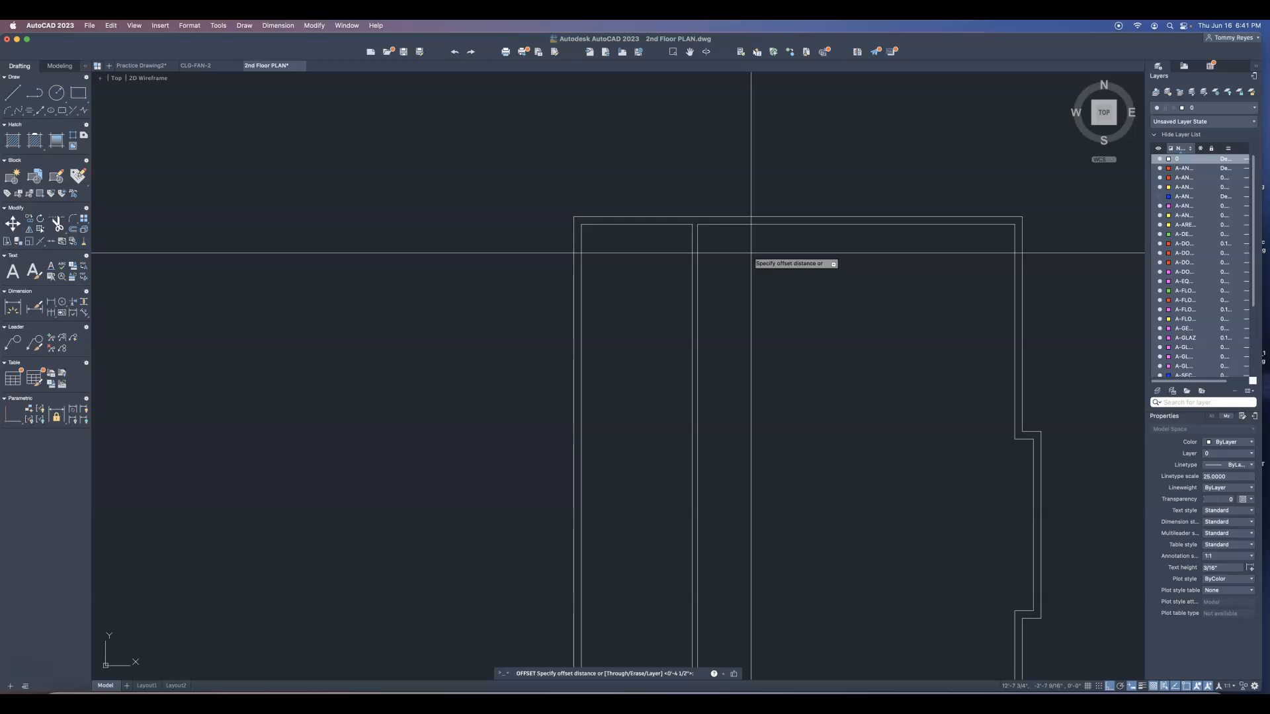
{"action": "type", "text": "7'4.5"}
{"action": "key", "text": "Return"}
{"action": "left_click", "coordinate": [709, 217]}
{"action": "left_click", "coordinate": [737, 335]}
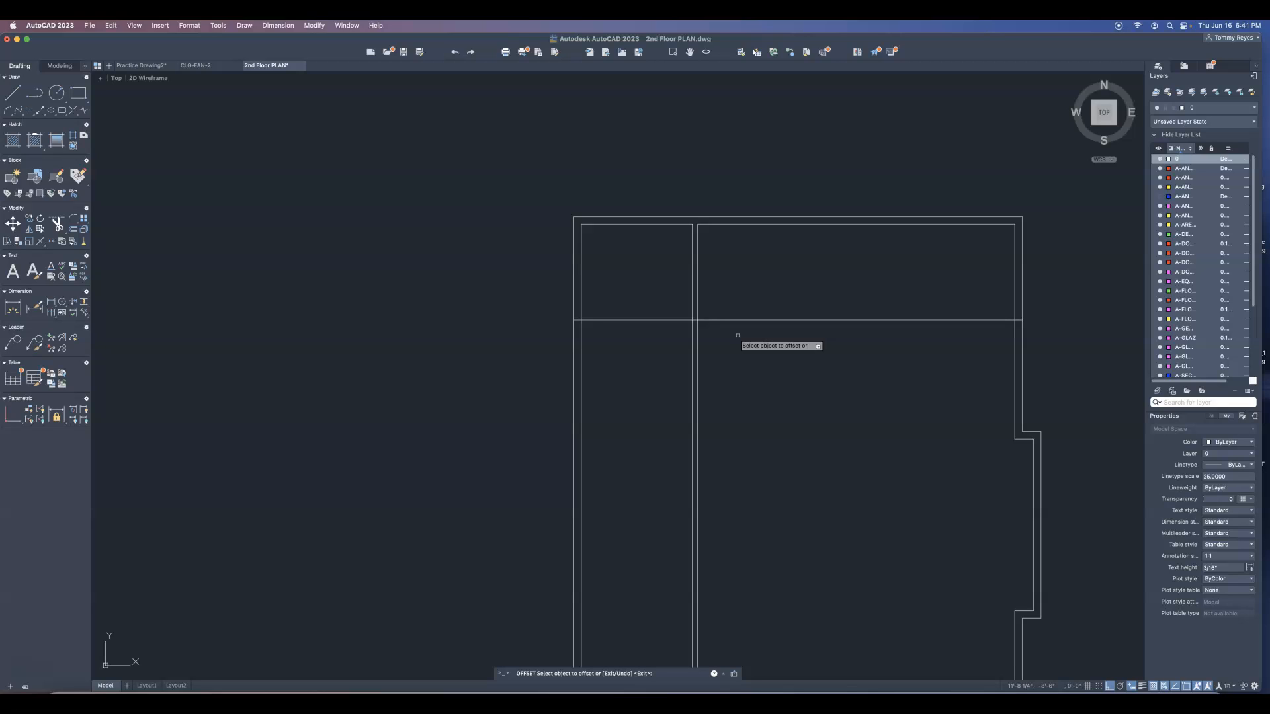
{"action": "key", "text": "Return"}
Offset the new horizontal line 9'8-7/8" further south.
{"action": "key", "text": "Return"}
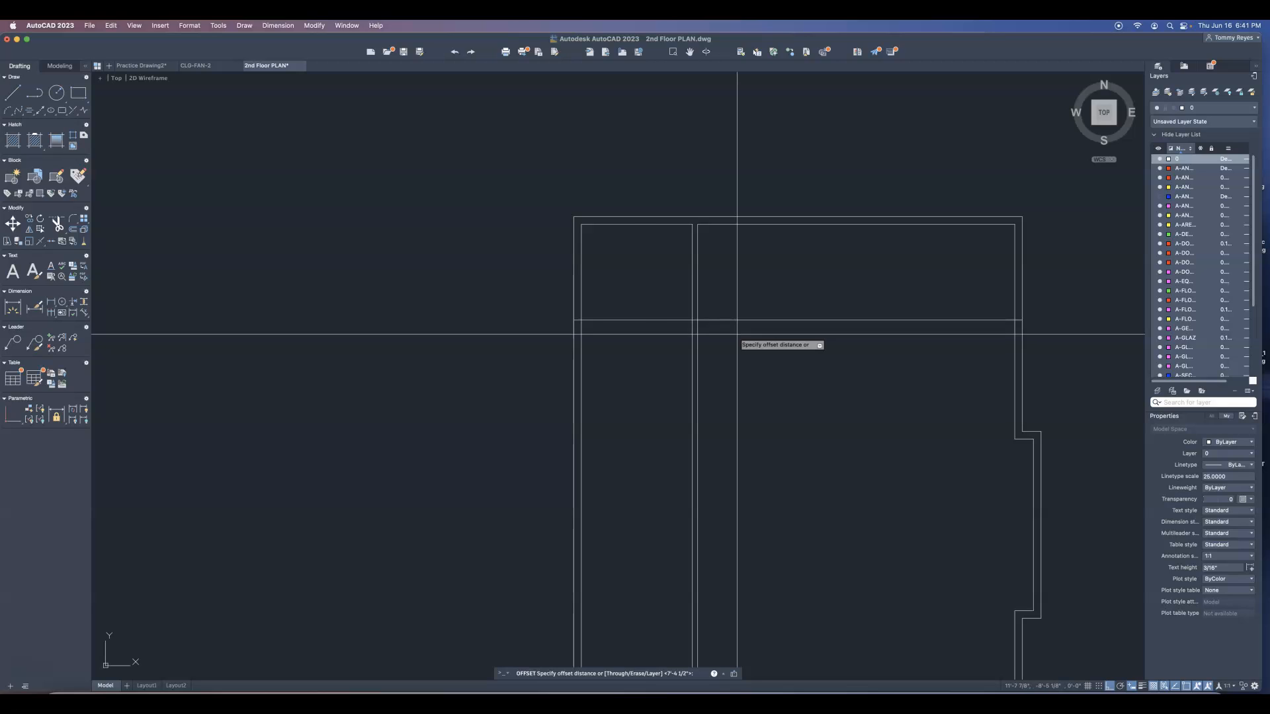
{"action": "type", "text": "9'8-7/8"}
{"action": "key", "text": "Return"}
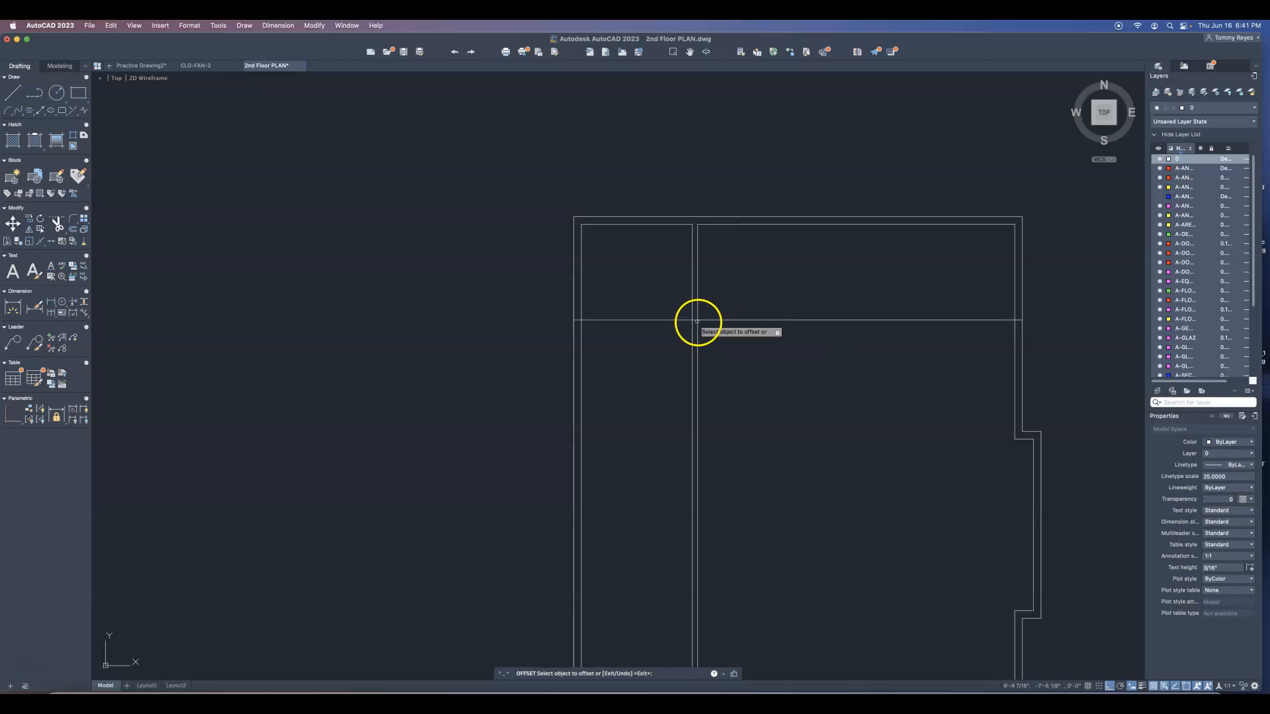
{"action": "left_click", "coordinate": [712, 320]}
{"action": "left_click", "coordinate": [721, 391]}
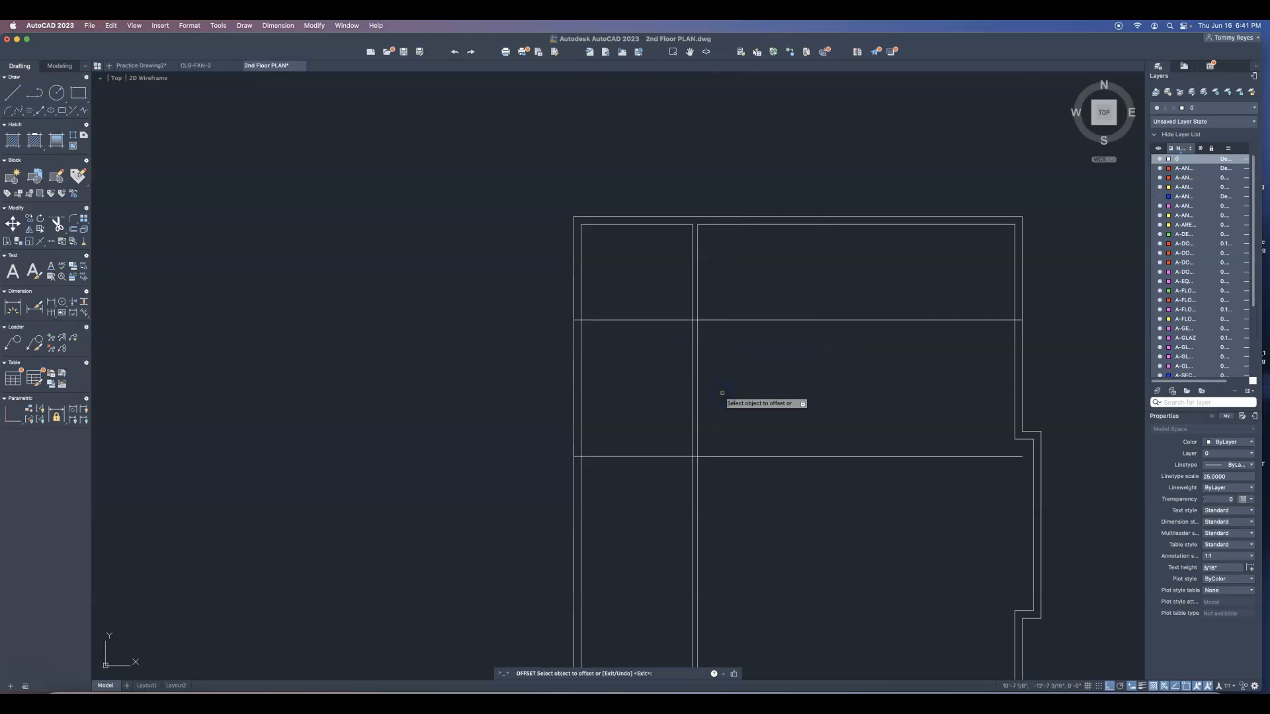
{"action": "key", "text": "Return"}
Offset the upper horizontal partition line 4.5" north and the lower one 4.5" south to give both walls thickness.
{"action": "key", "text": "Return"}
{"action": "type", "text": "4.5"}
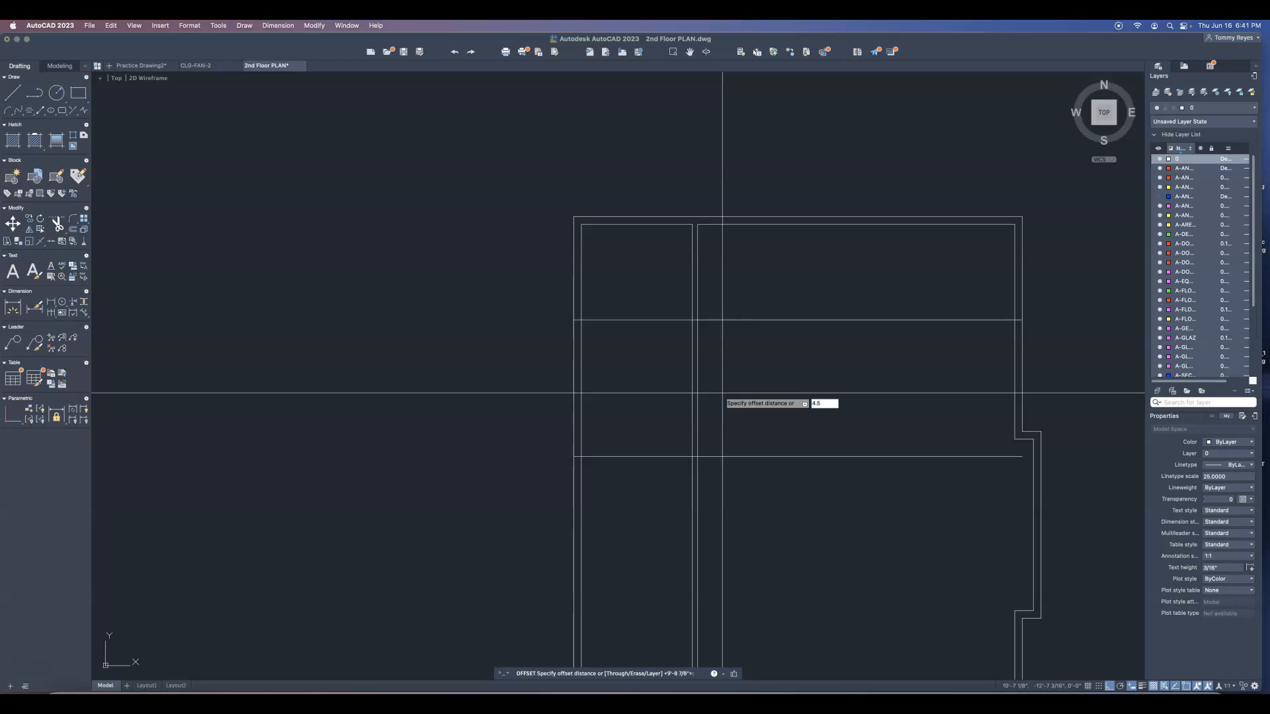
{"action": "key", "text": "Return"}
{"action": "left_click", "coordinate": [661, 320]}
{"action": "left_click", "coordinate": [663, 294]}
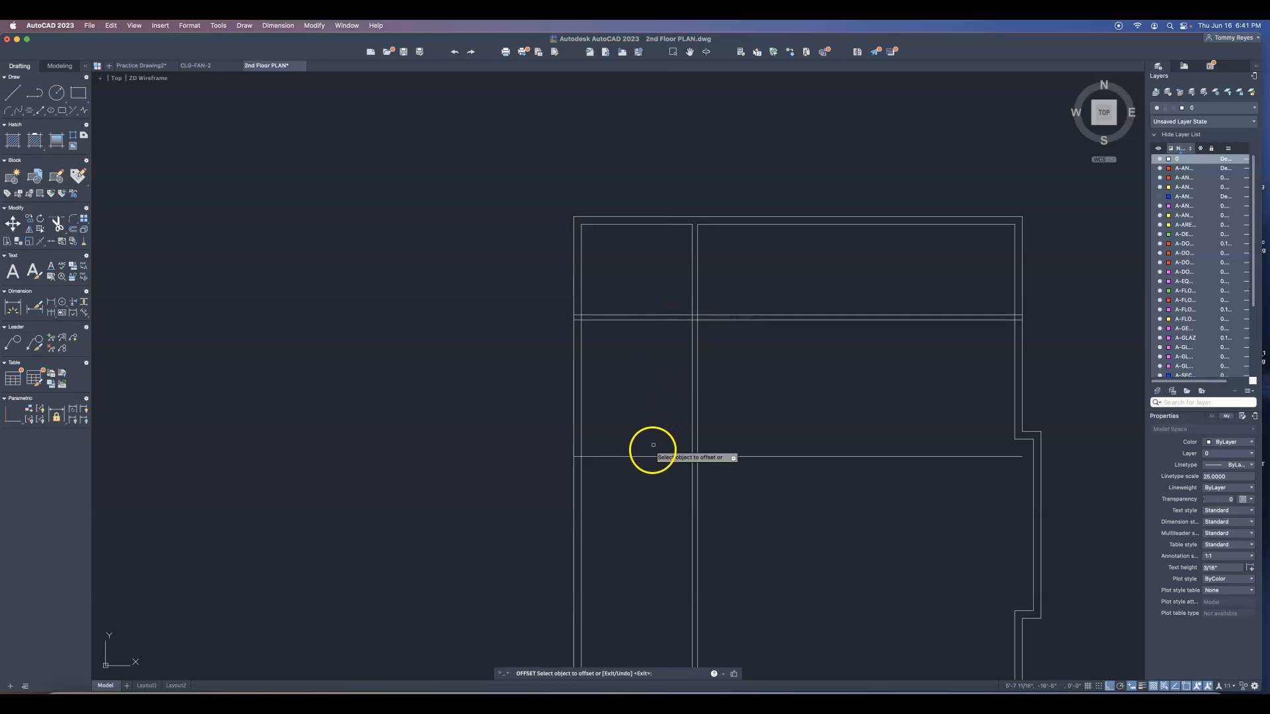
{"action": "left_click", "coordinate": [639, 500]}
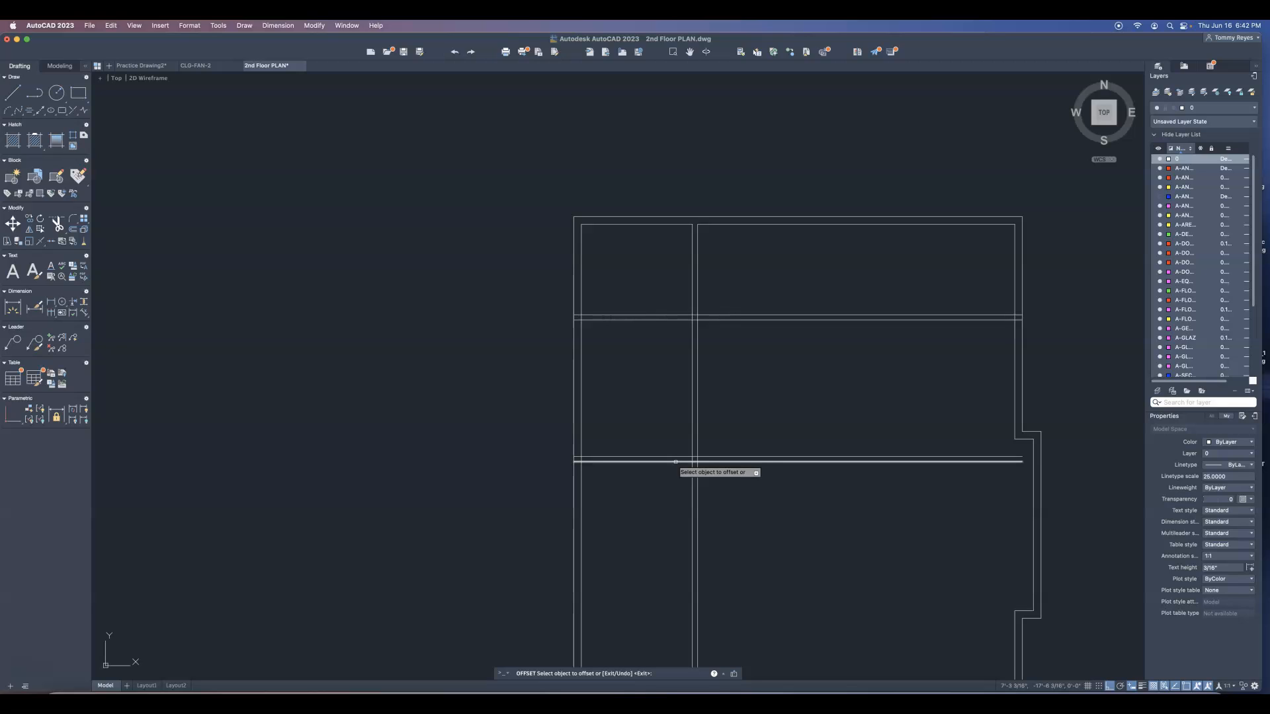
{"action": "left_click", "coordinate": [761, 433]}
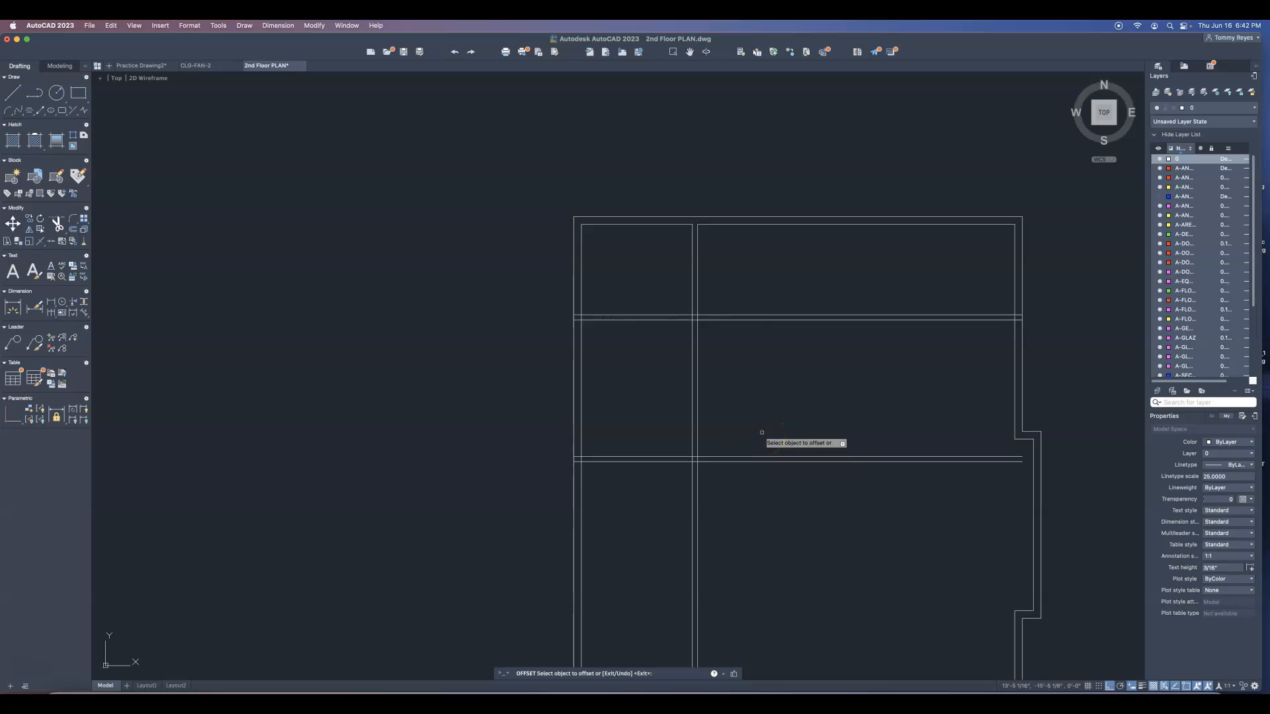
{"action": "key", "text": "Escape"}
Trim the vertical partition lines so they stop at the north face of the lower horizontal wall.
{"action": "type", "text": "tr"}
{"action": "key", "text": "Return"}
{"action": "left_click_drag", "start_coordinate": [713, 494], "coordinate": [672, 518]}
{"action": "scroll", "coordinate": [695, 462], "scroll_direction": "up", "scroll_amount": 6}
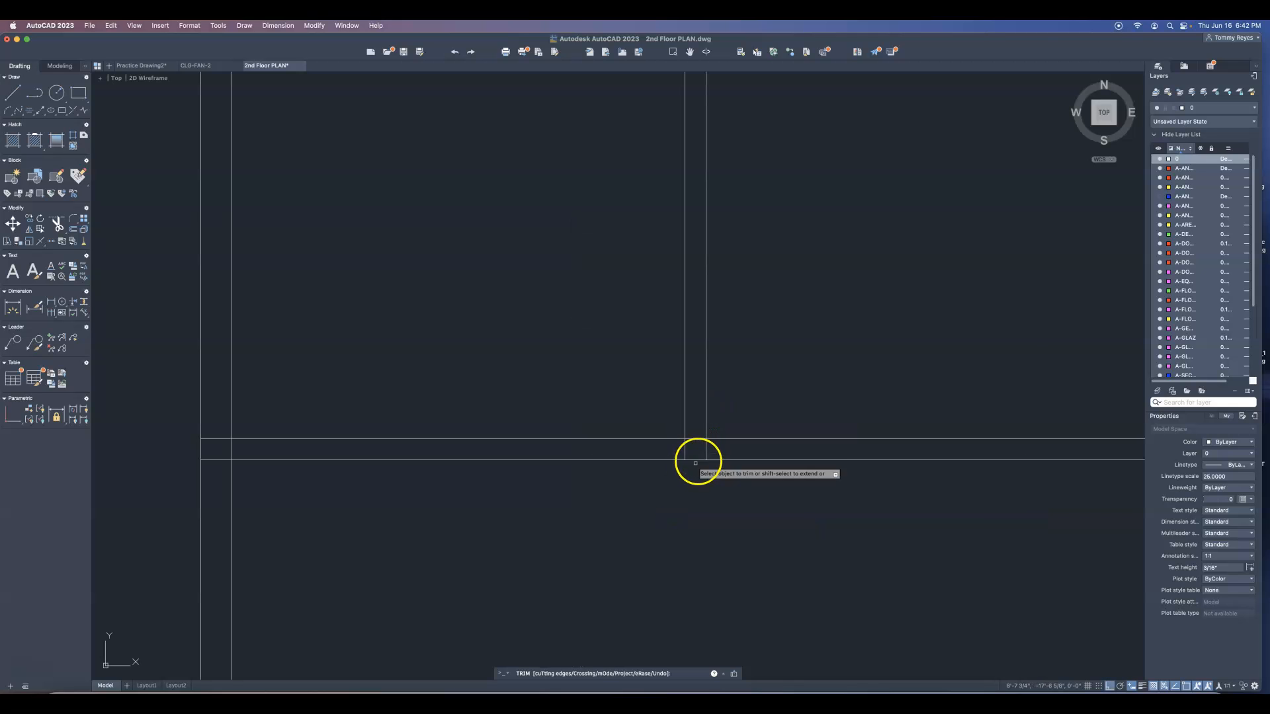
{"action": "left_click", "coordinate": [684, 454]}
Try to trim the remaining vertical partition lines above the lower horizontal wall, and undo that trim.
{"action": "left_click", "coordinate": [741, 359]}
{"action": "left_click", "coordinate": [672, 383]}
{"action": "scroll", "coordinate": [665, 548], "scroll_direction": "down", "scroll_amount": 6}
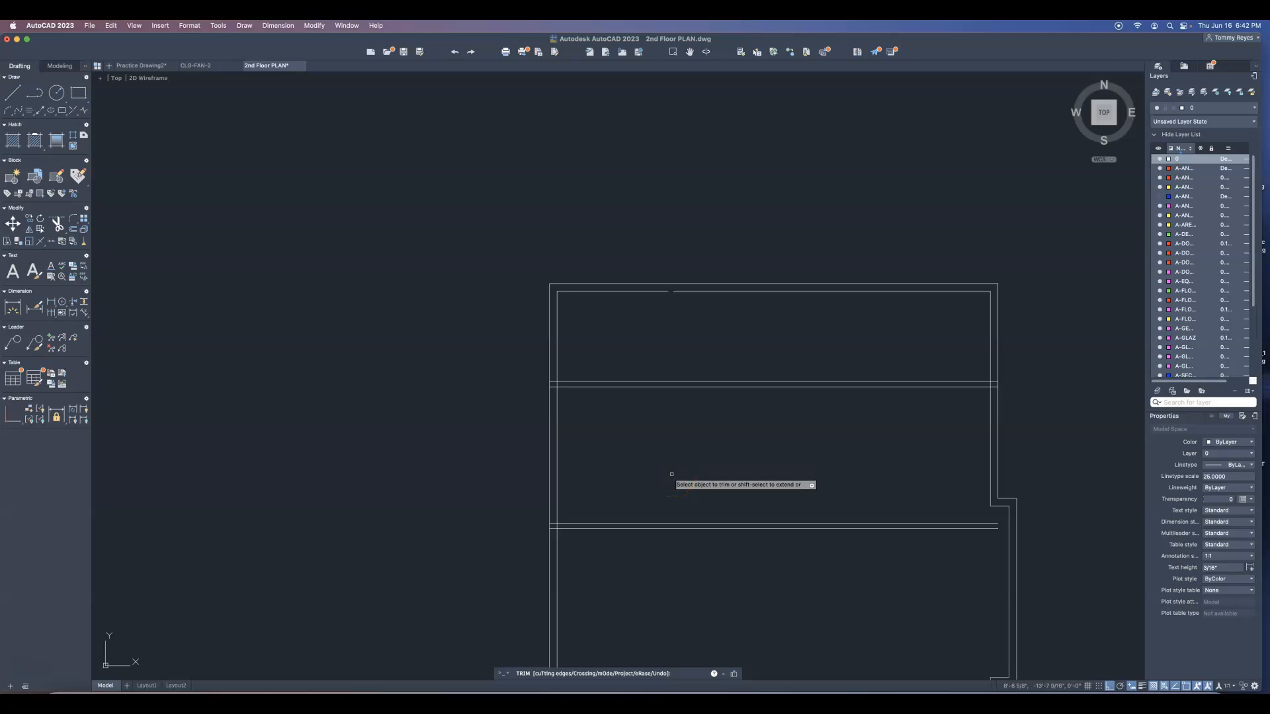
{"action": "key", "text": "super+z"}
{"action": "scroll", "coordinate": [665, 498], "scroll_direction": "down", "scroll_amount": 6}
{"action": "key", "text": "Escape"}
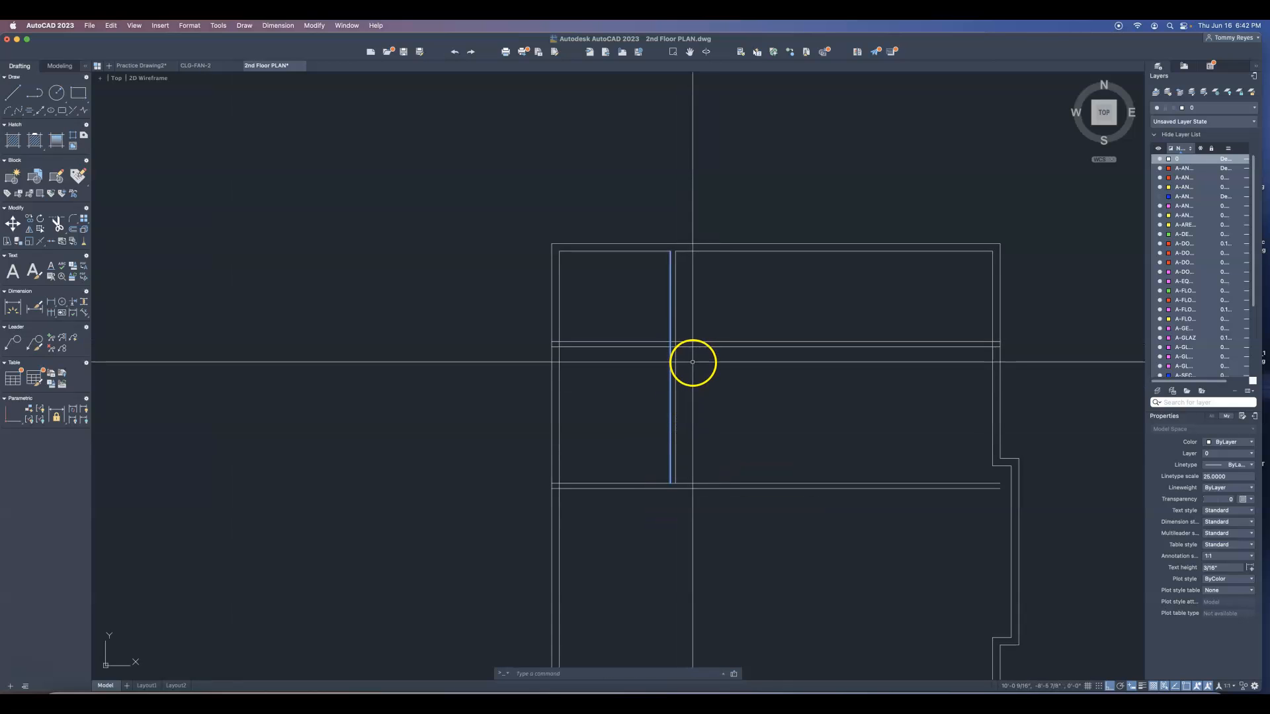
{"action": "left_click", "coordinate": [676, 397]}
{"action": "key", "text": "Escape"}
Trim the vertical partition so it ends at the upper horizontal wall, and open the wall line at their junction.
{"action": "type", "text": "tr"}
{"action": "key", "text": "Return"}
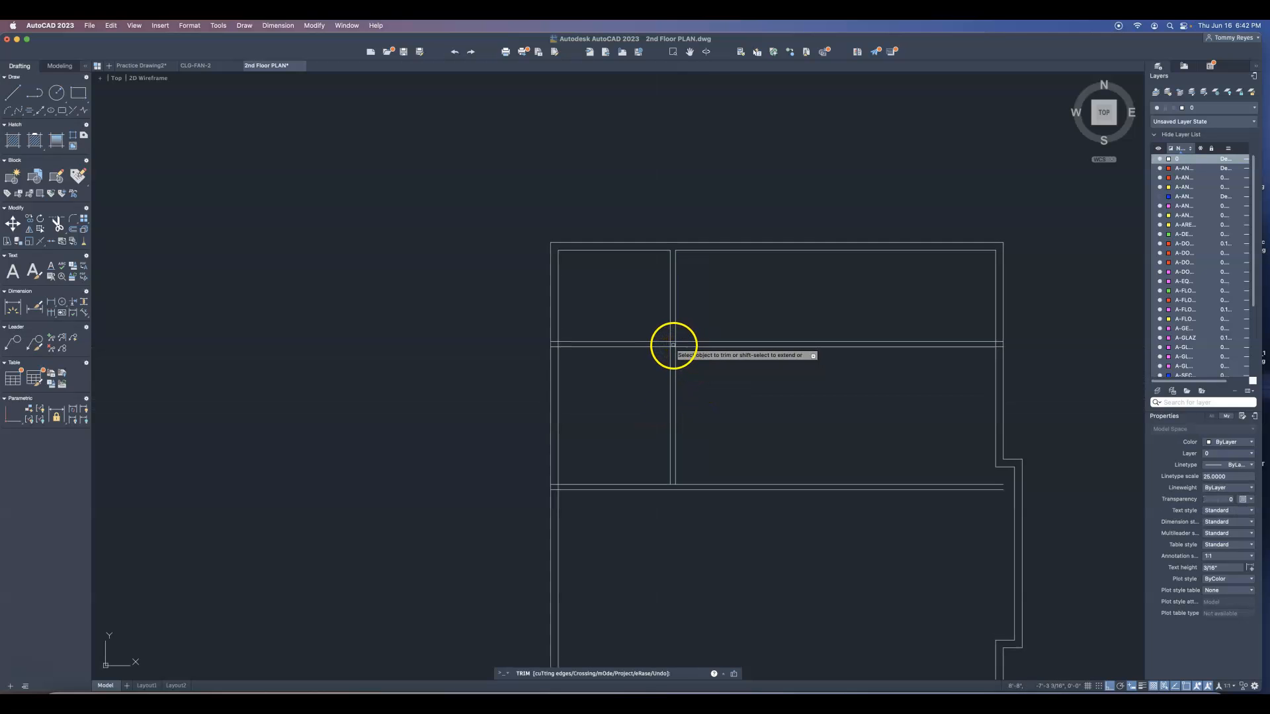
{"action": "left_click", "coordinate": [672, 345]}
{"action": "scroll", "coordinate": [672, 347], "scroll_direction": "up", "scroll_amount": 2}
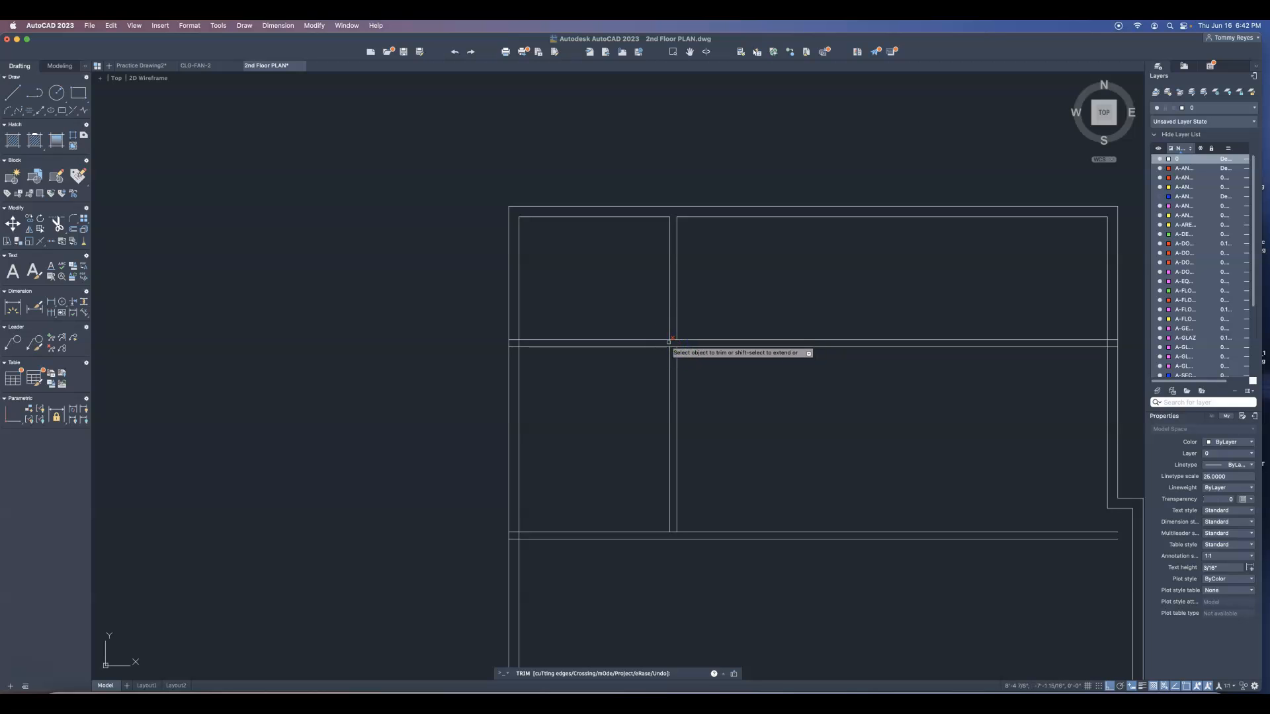
{"action": "left_click_drag", "start_coordinate": [688, 377], "coordinate": [649, 407]}
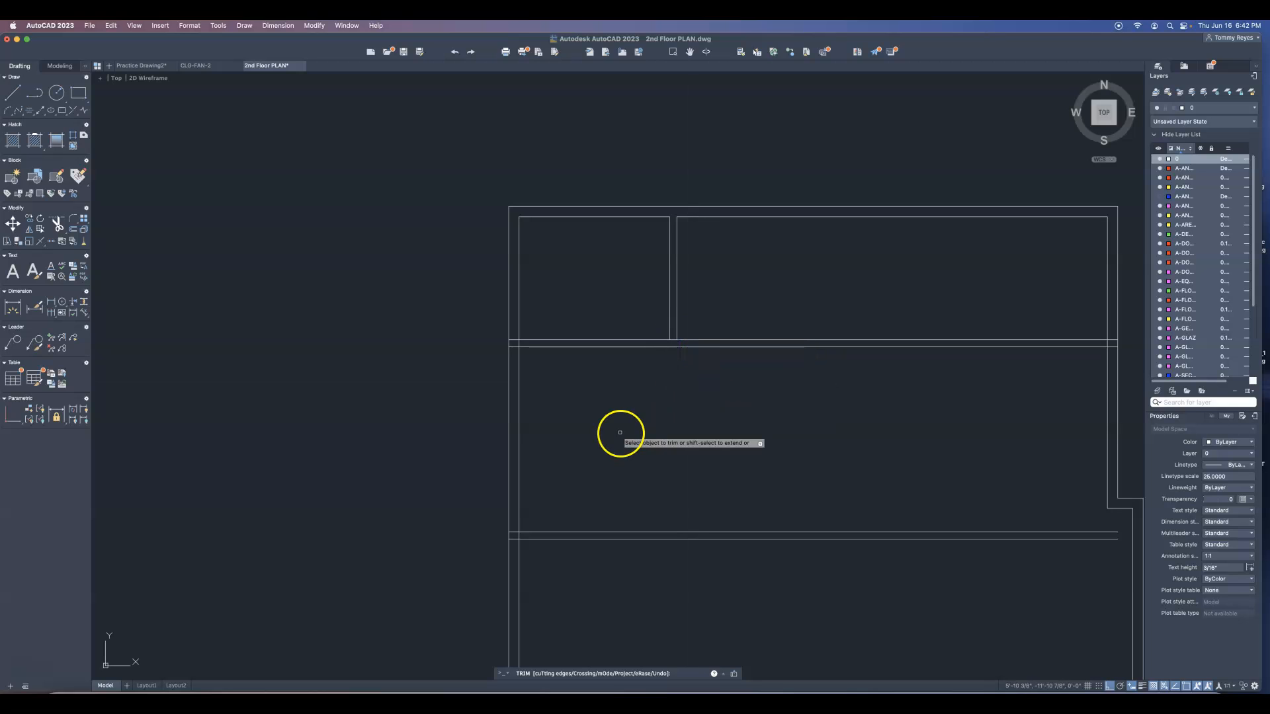
{"action": "scroll", "coordinate": [621, 434], "scroll_direction": "down", "scroll_amount": 3}
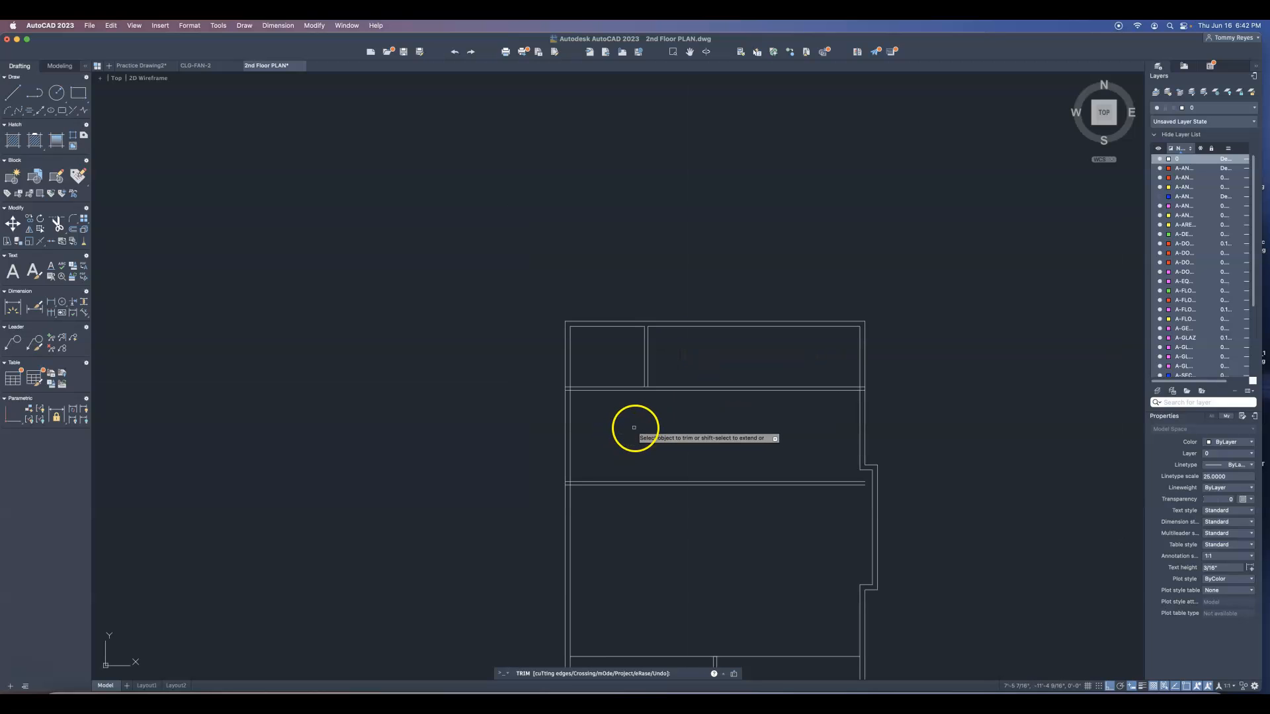
{"action": "scroll", "coordinate": [649, 387], "scroll_direction": "up", "scroll_amount": 3}
{"action": "left_click", "coordinate": [648, 390]}
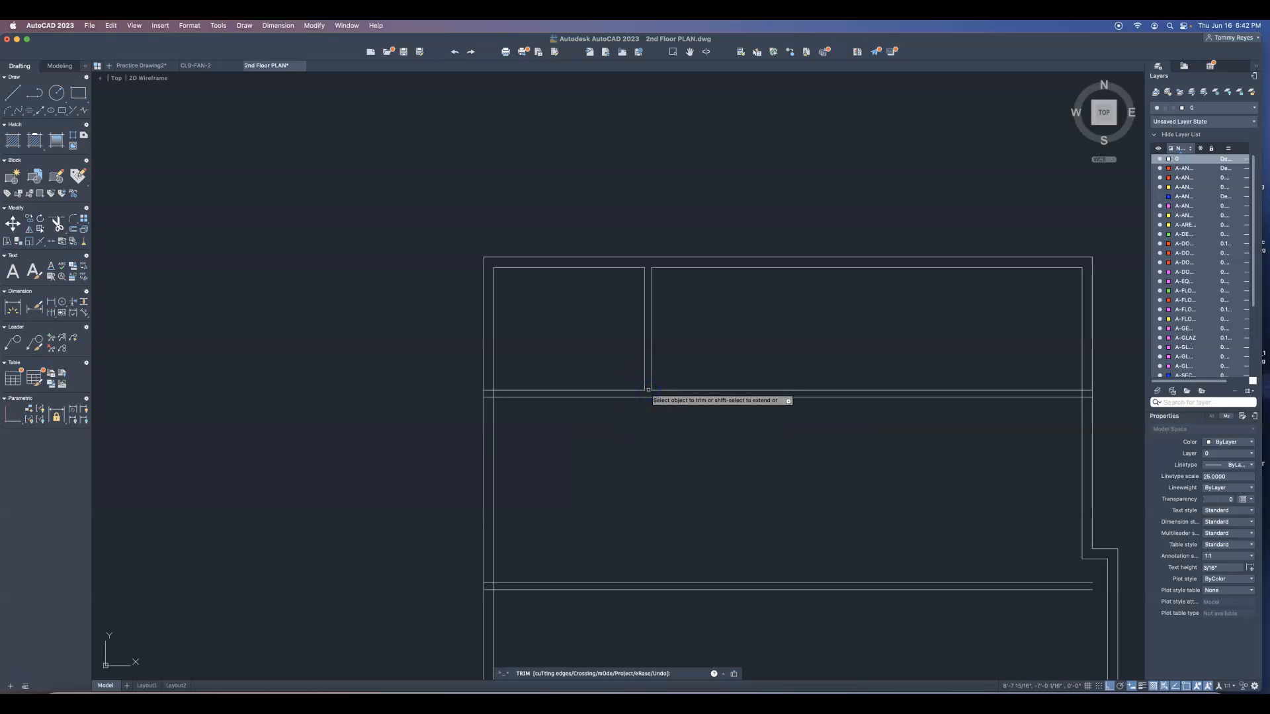
{"action": "key", "text": "Escape"}
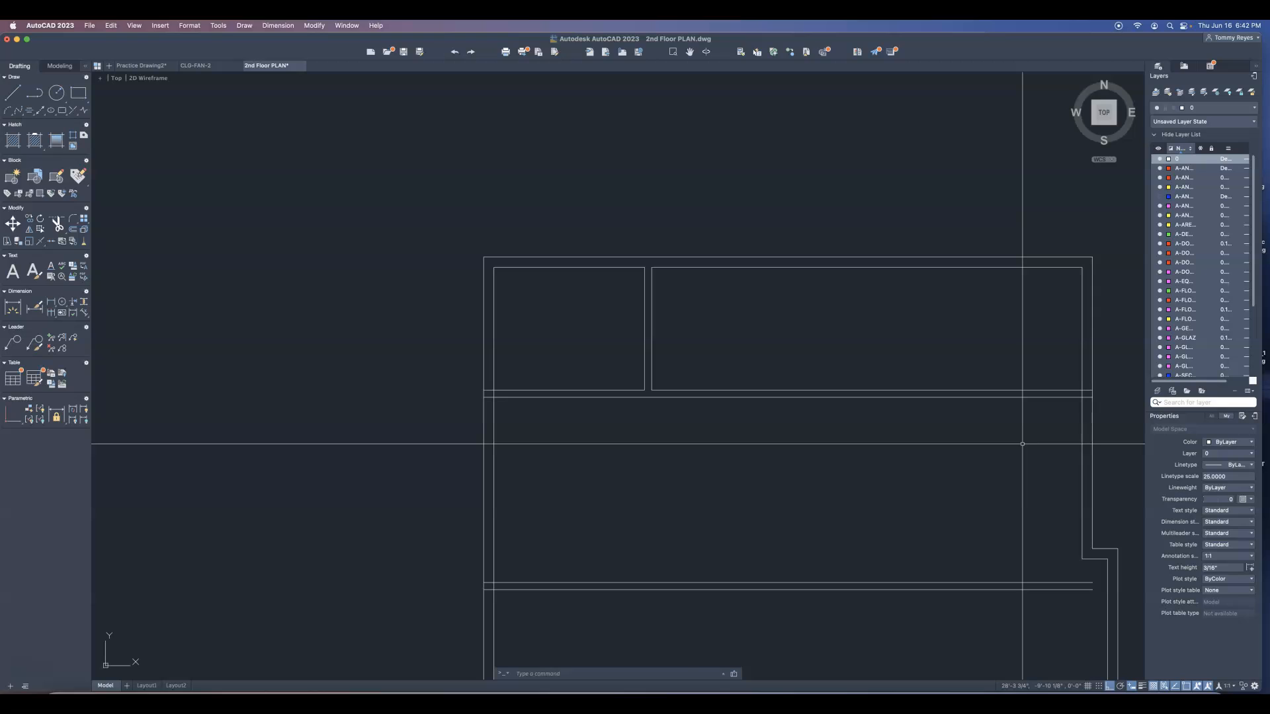
Offset the east wall's outer line 16'2" west into the building.
{"action": "type", "text": "o"}
{"action": "key", "text": "Return"}
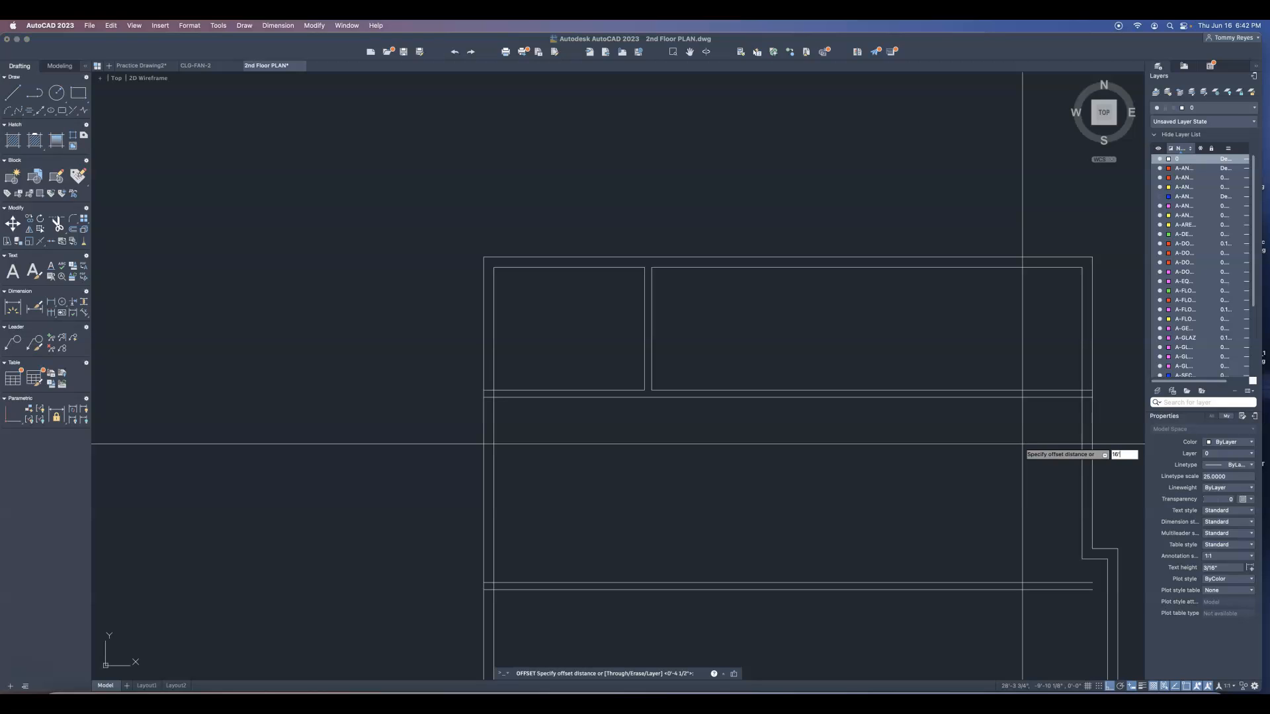
{"action": "type", "text": "16'2"}
{"action": "key", "text": "Return"}
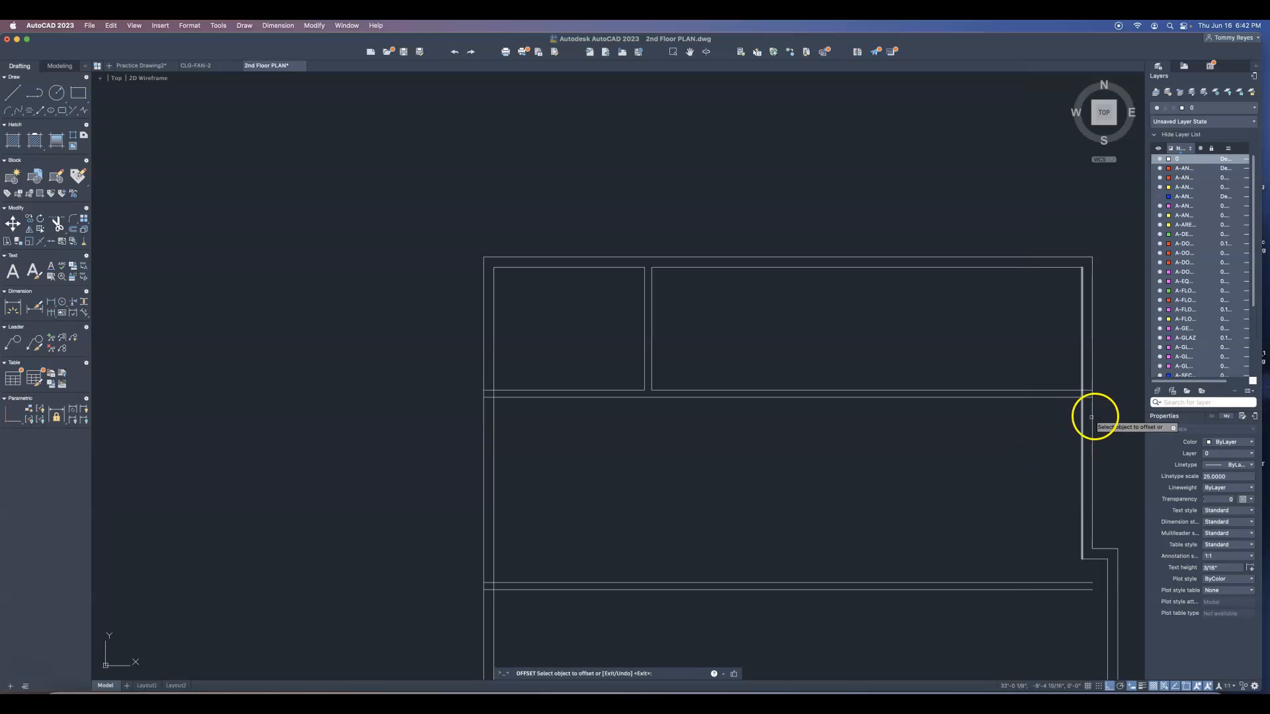
{"action": "left_click", "coordinate": [1093, 418]}
{"action": "left_click", "coordinate": [906, 486]}
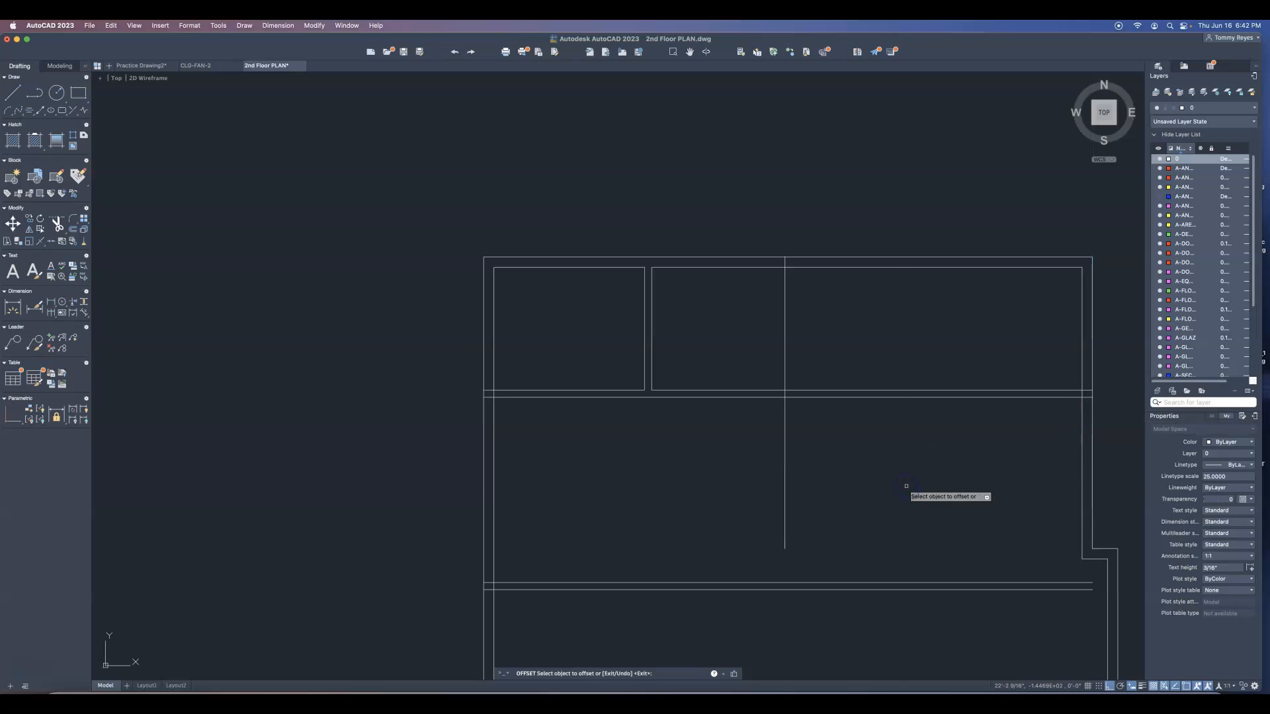
{"action": "key", "text": "Escape"}
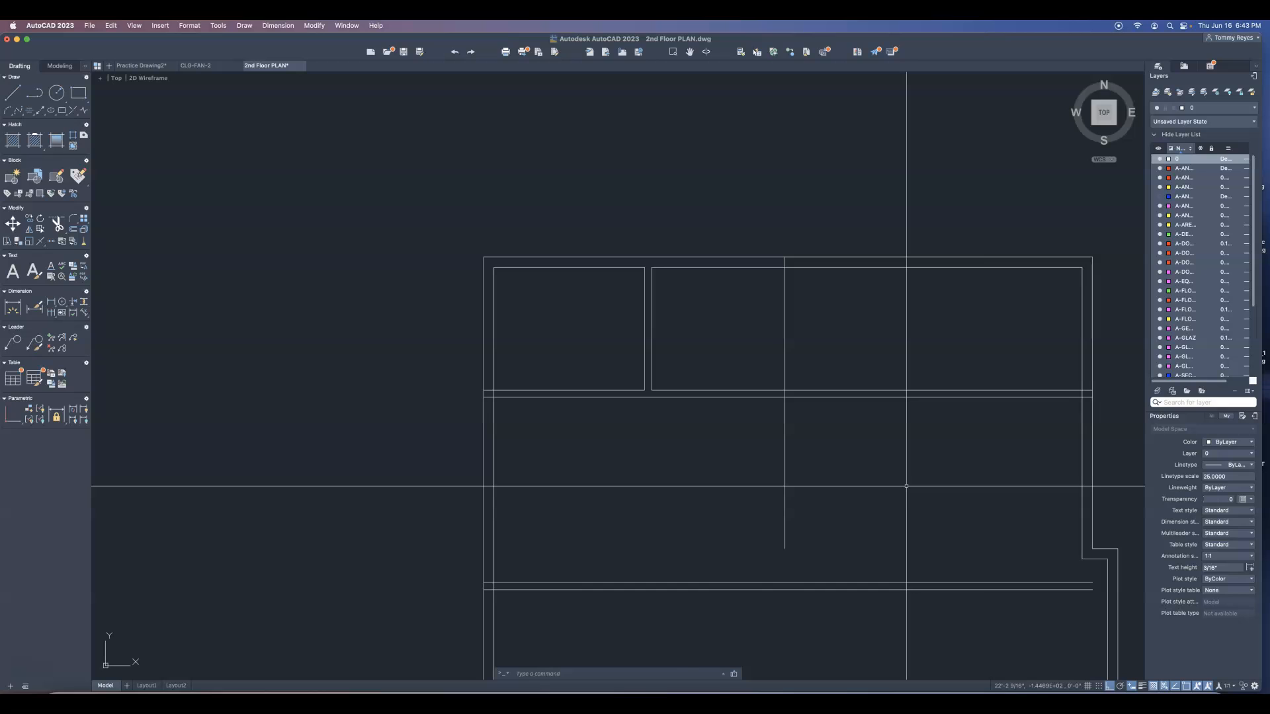
Offset the new vertical line 4.5" to the west to give the partition its thickness.
{"action": "key", "text": "Return"}
{"action": "type", "text": "4"}
{"action": "key", "text": "Return"}
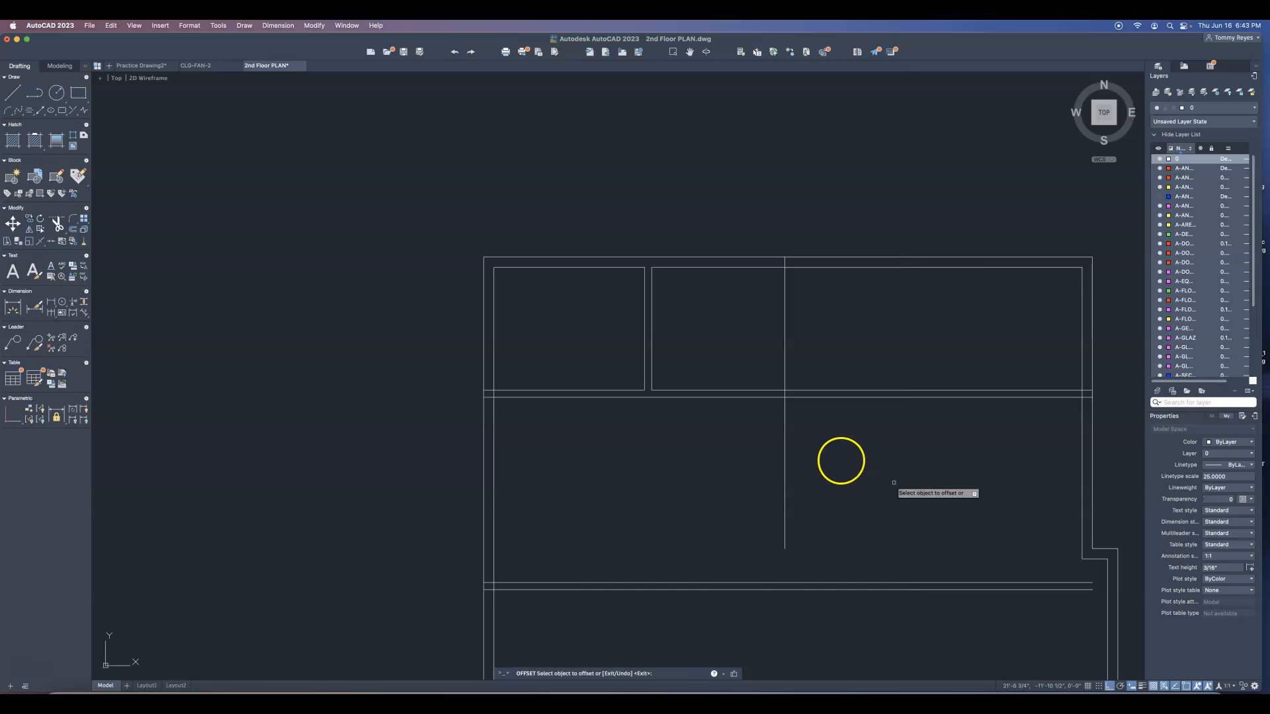
{"action": "left_click", "coordinate": [784, 422]}
{"action": "left_click", "coordinate": [734, 440]}
{"action": "key", "text": "Escape"}
Extend both lines of the new vertical partition south to the lower horizontal wall.
{"action": "type", "text": "ex"}
{"action": "key", "text": "Return"}
{"action": "left_click", "coordinate": [797, 514]}
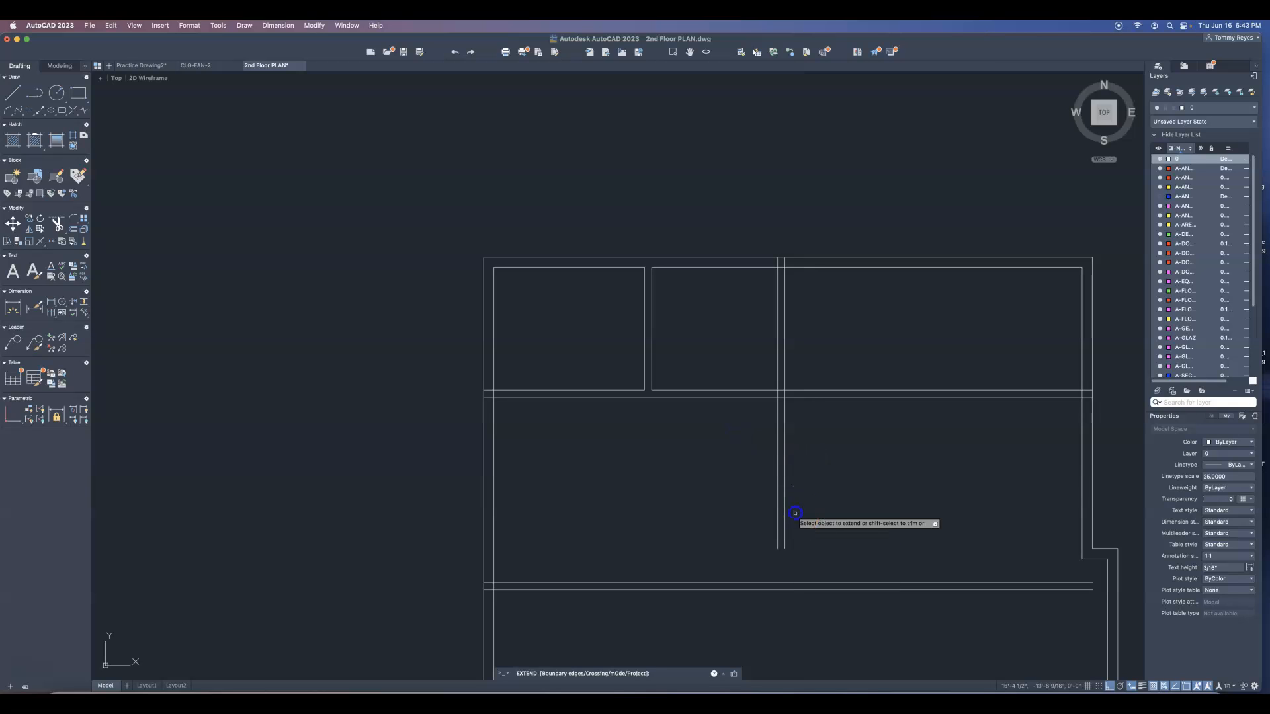
{"action": "left_click", "coordinate": [754, 544]}
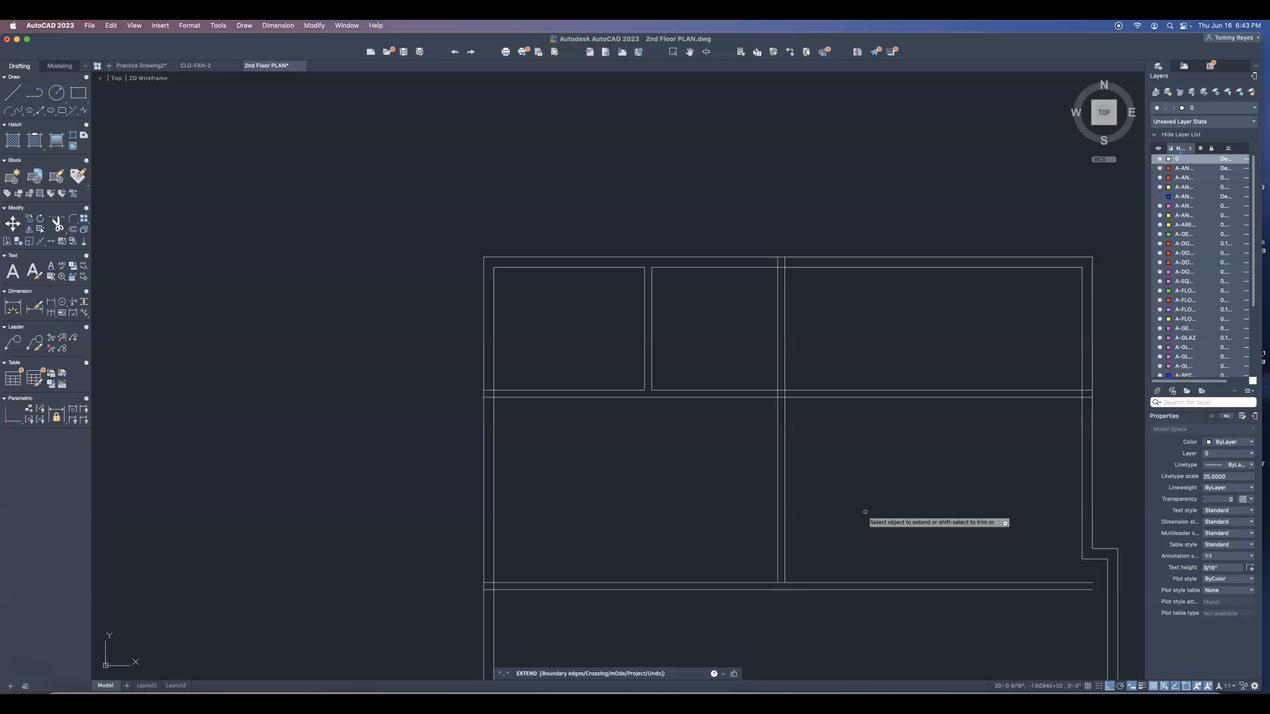
{"action": "key", "text": "Escape"}
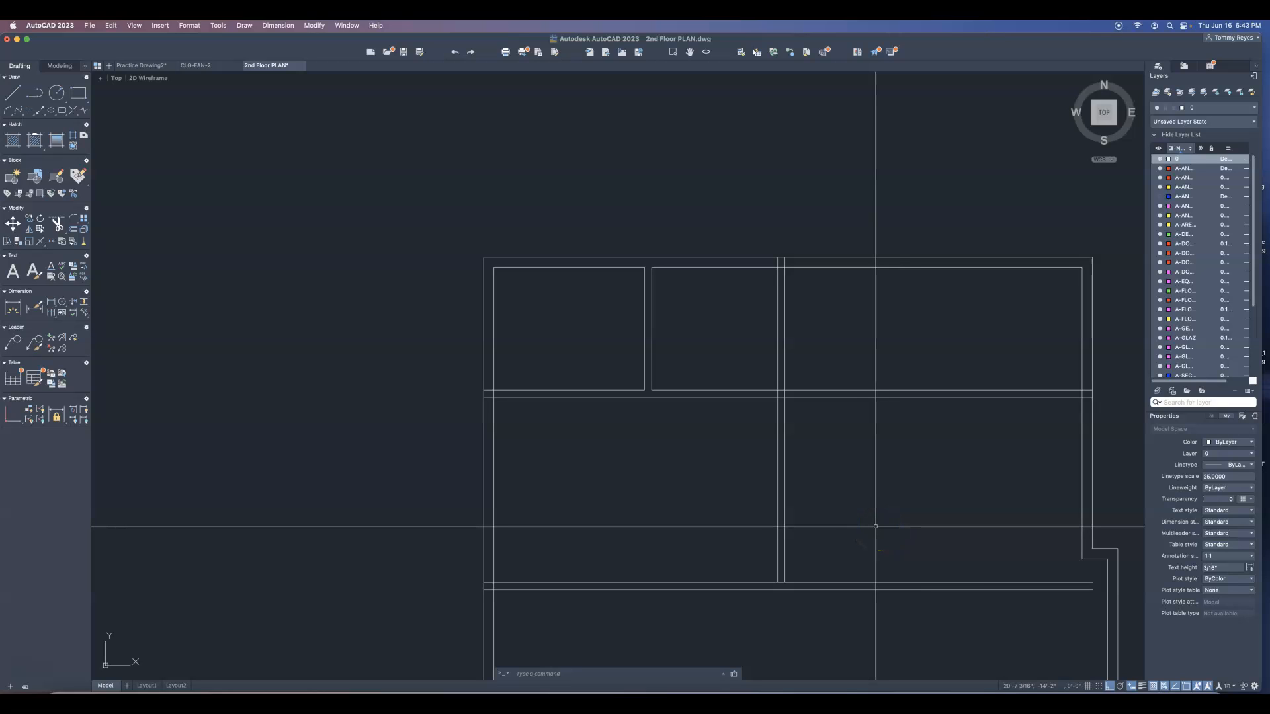
Draw a horizontal line from the east wall's inner corner at the bump-out west to the vertical partition.
{"action": "type", "text": "l"}
{"action": "key", "text": "Return"}
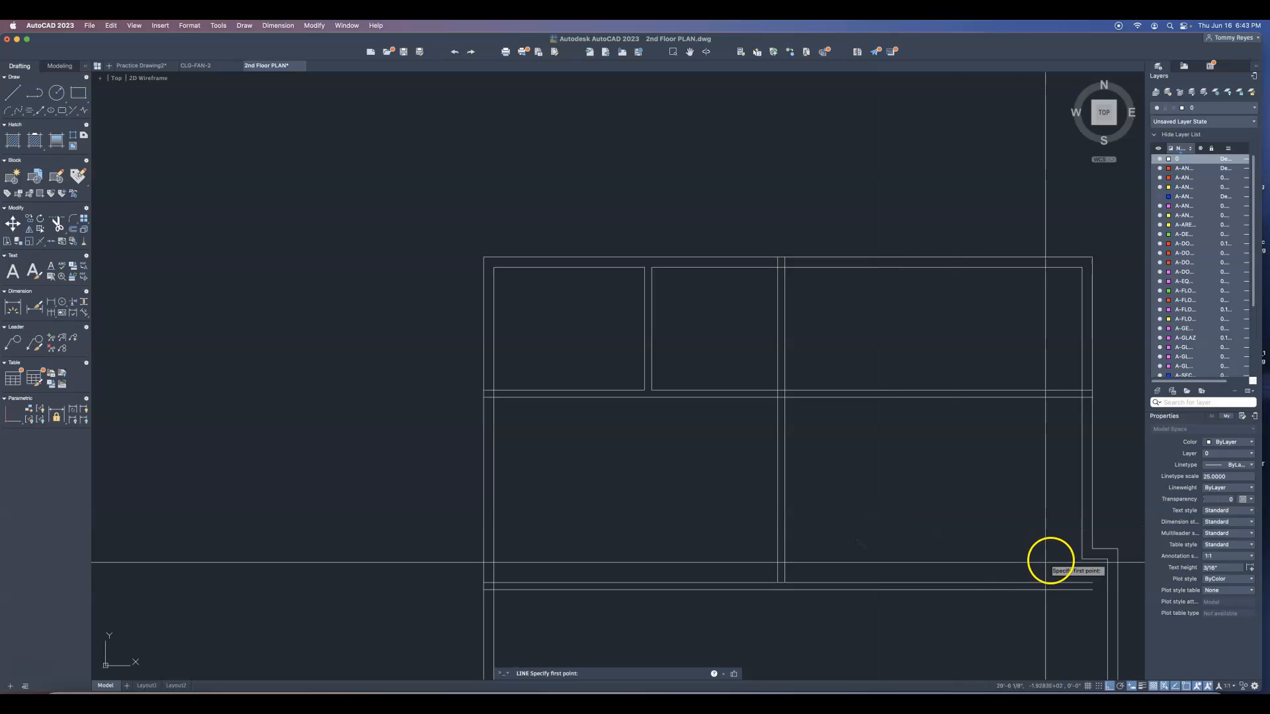
{"action": "left_click", "coordinate": [1081, 559]}
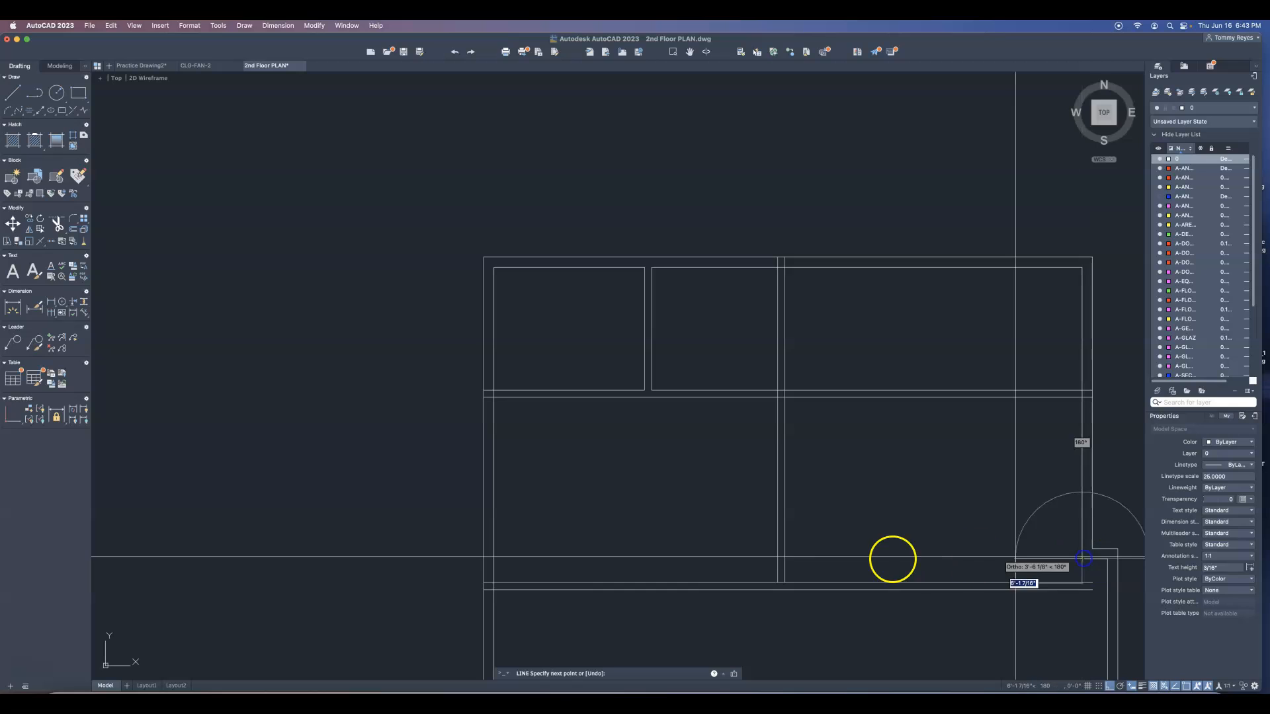
{"action": "left_click", "coordinate": [786, 558]}
{"action": "key", "text": "Escape"}
Offset the new horizontal line 4.5" to the north to form the wall's thickness.
{"action": "type", "text": "o"}
{"action": "key", "text": "Return"}
{"action": "type", "text": "4.5"}
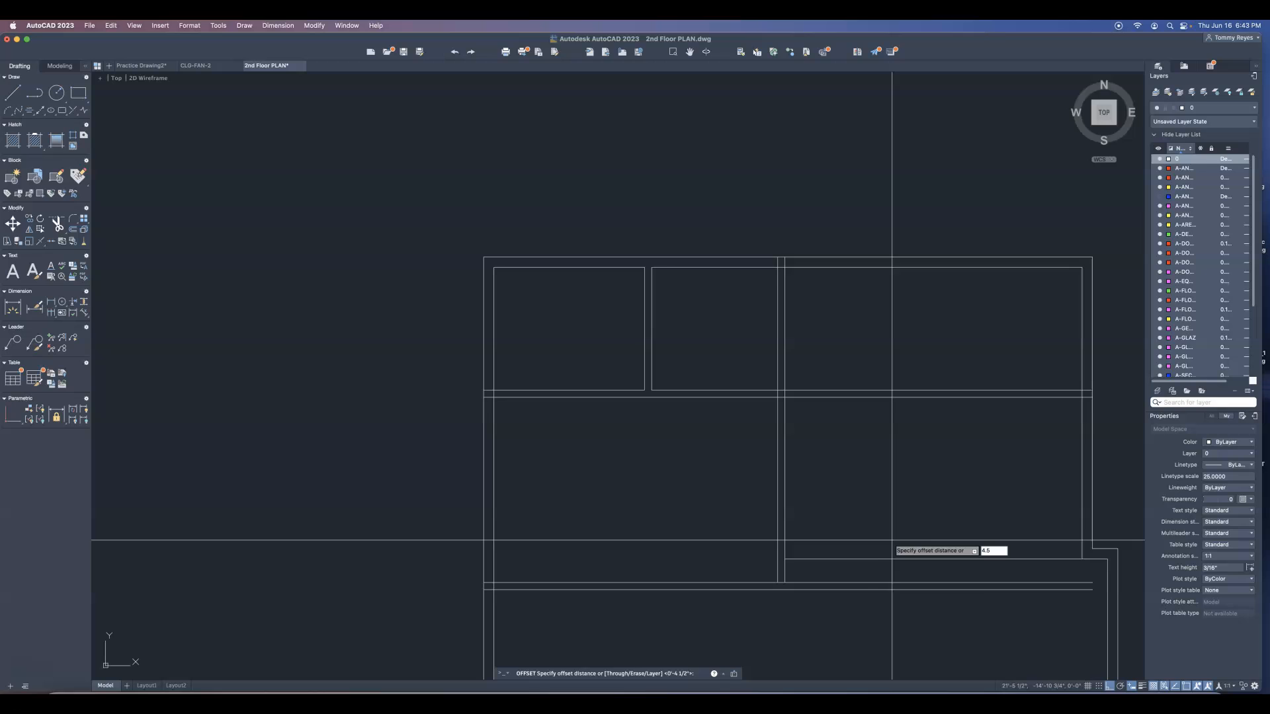
{"action": "key", "text": "Return"}
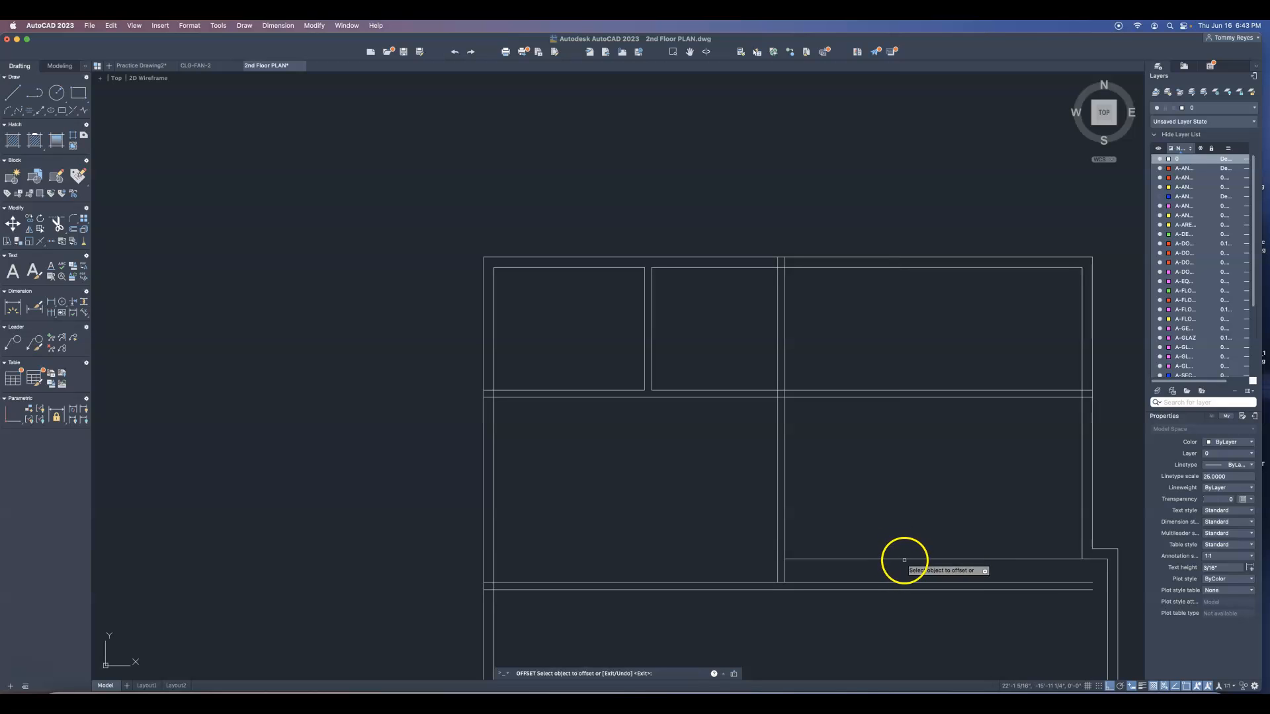
{"action": "left_click", "coordinate": [906, 559]}
{"action": "left_click", "coordinate": [913, 521]}
{"action": "key", "text": "Escape"}
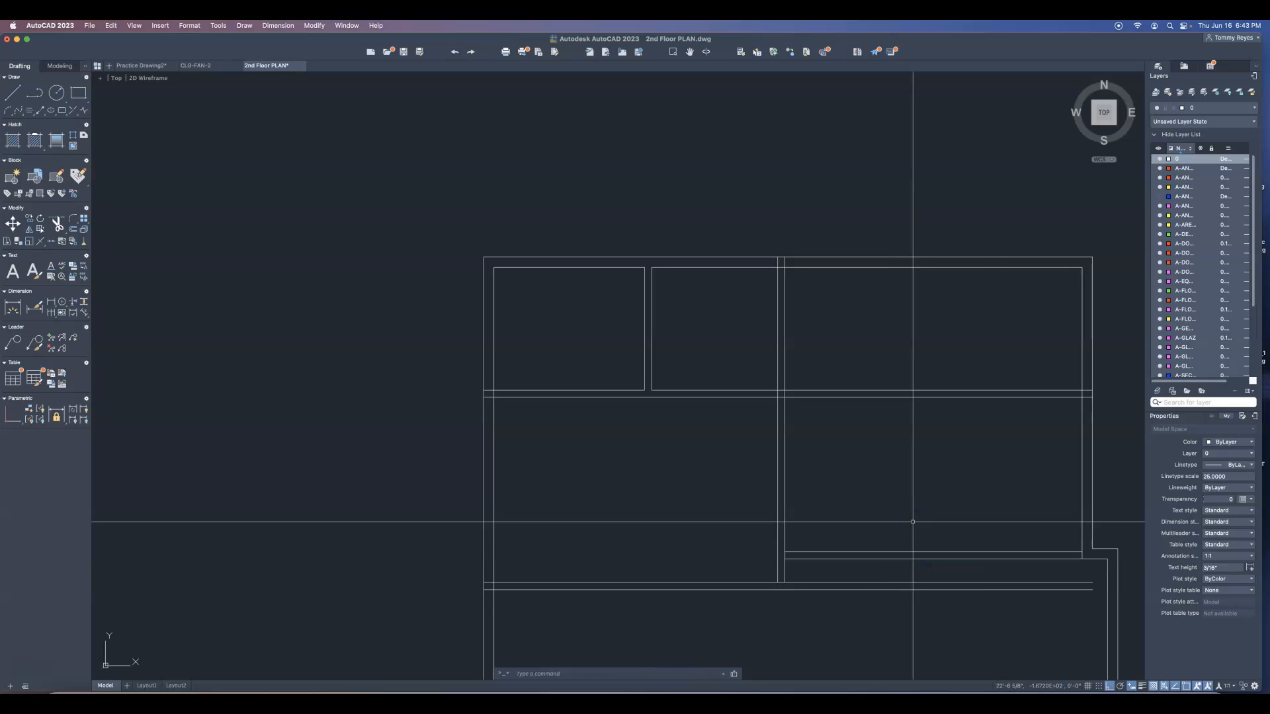
Trim the upper horizontal partition's two lines east of the central vertical partition.
{"action": "type", "text": "tr"}
{"action": "key", "text": "Return"}
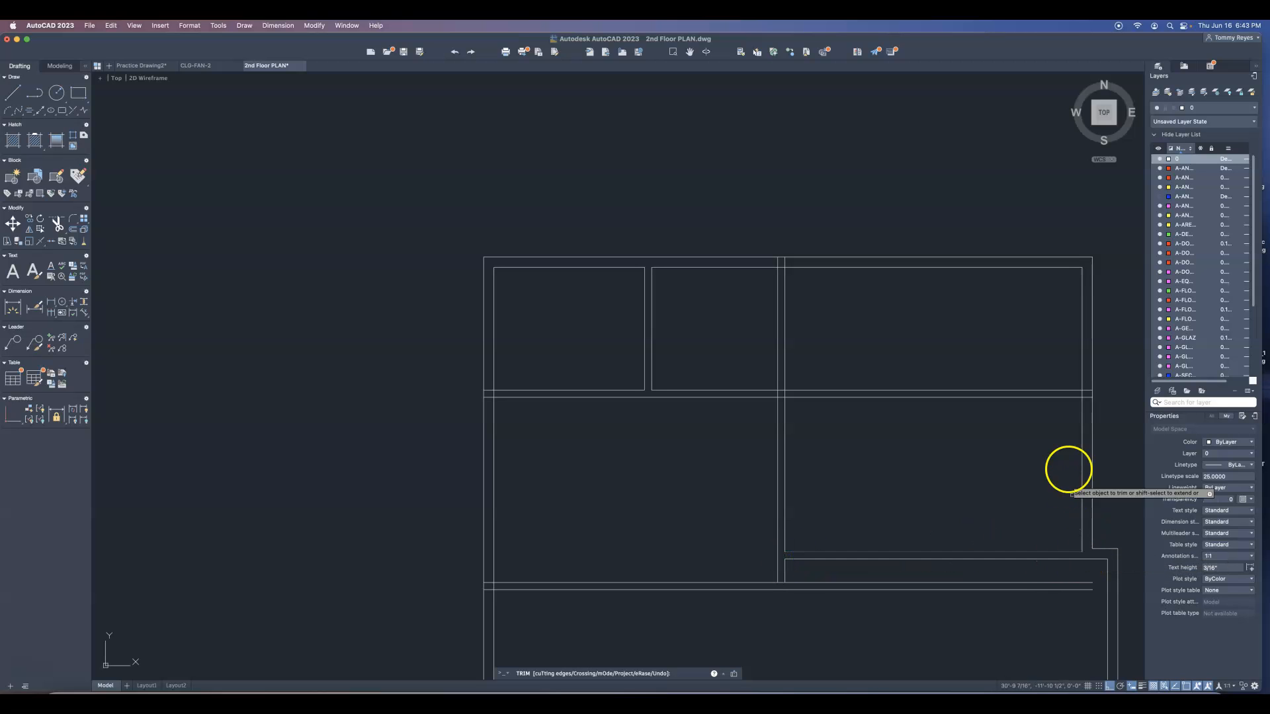
{"action": "left_click", "coordinate": [1086, 393]}
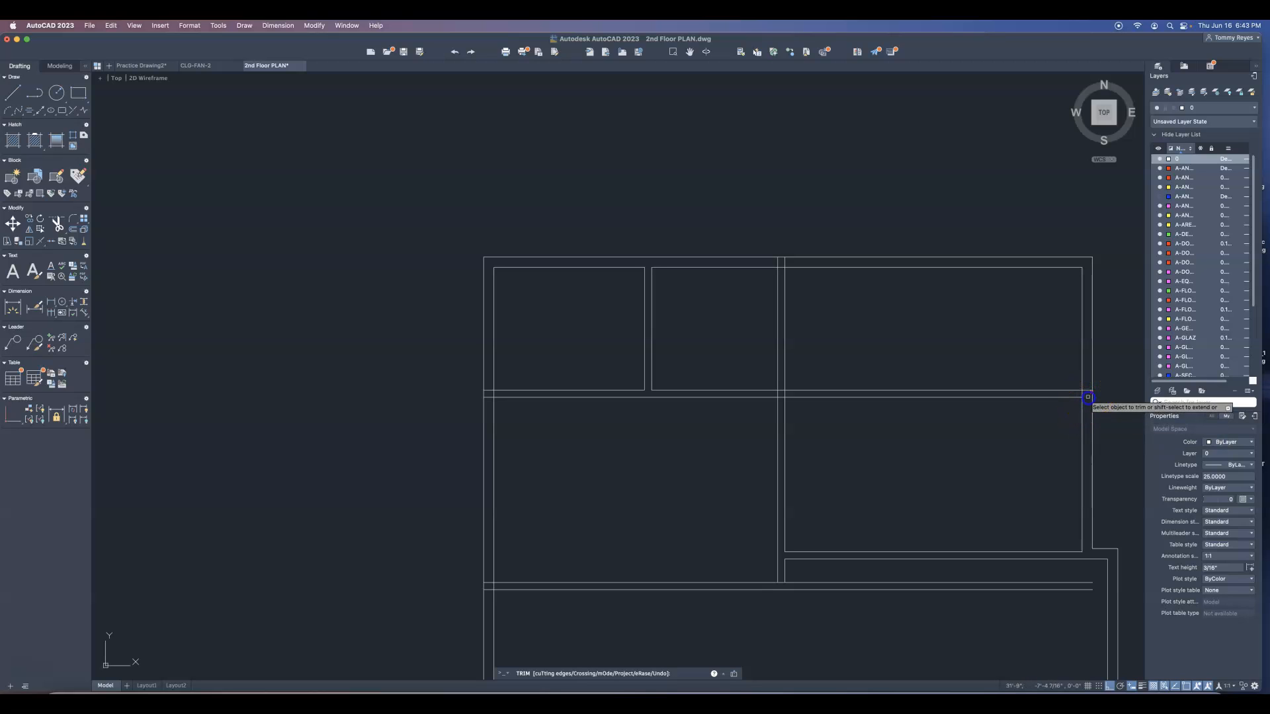
{"action": "left_click", "coordinate": [1024, 396]}
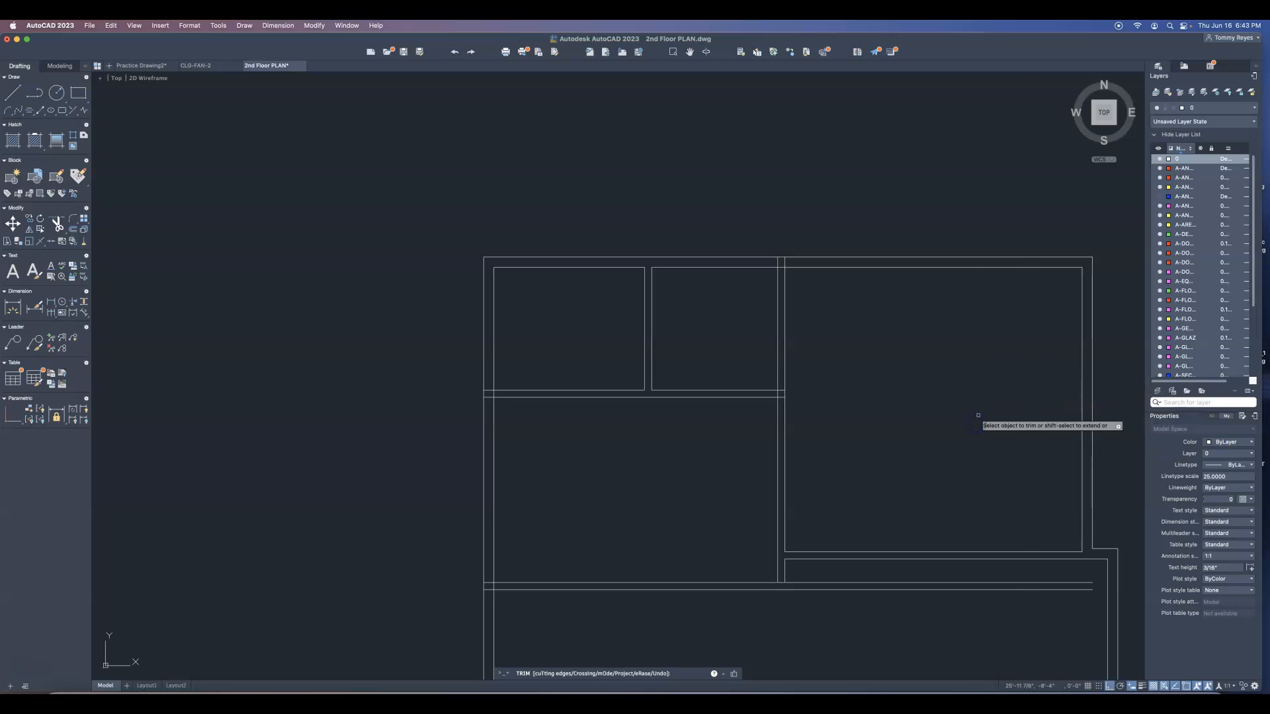
{"action": "key", "text": "Escape"}
Fillet the upper horizontal partition's two lines with the matching vertical partition lines to form a clean wall corner.
{"action": "type", "text": "f"}
{"action": "key", "text": "Return"}
{"action": "left_click", "coordinate": [779, 409]}
{"action": "left_click", "coordinate": [768, 397]}
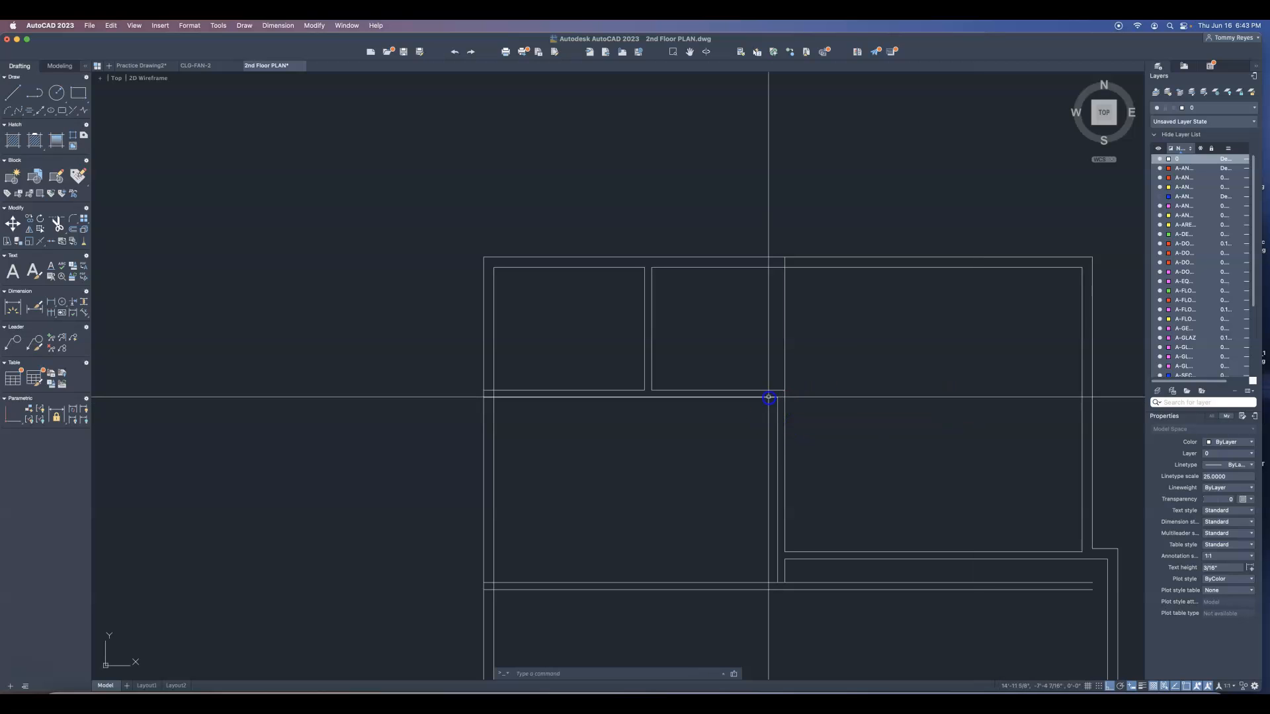
{"action": "left_click", "coordinate": [784, 404]}
{"action": "left_click", "coordinate": [777, 391]}
{"action": "left_click", "coordinate": [606, 422]}
Trim the upper horizontal partition's line ends inside the west exterior wall and open the wall's inner line at the junction.
{"action": "type", "text": "tr"}
{"action": "key", "text": "Return"}
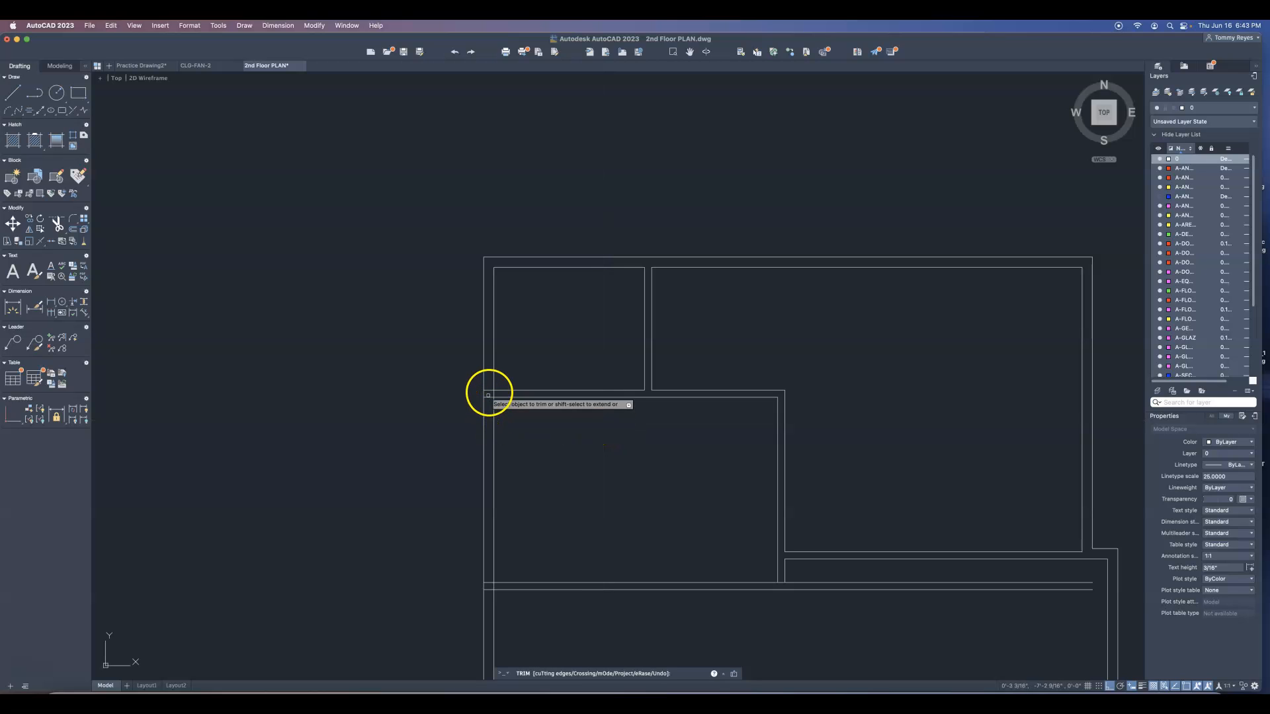
{"action": "left_click", "coordinate": [489, 391]}
{"action": "left_click", "coordinate": [490, 397]}
{"action": "left_click", "coordinate": [493, 393]}
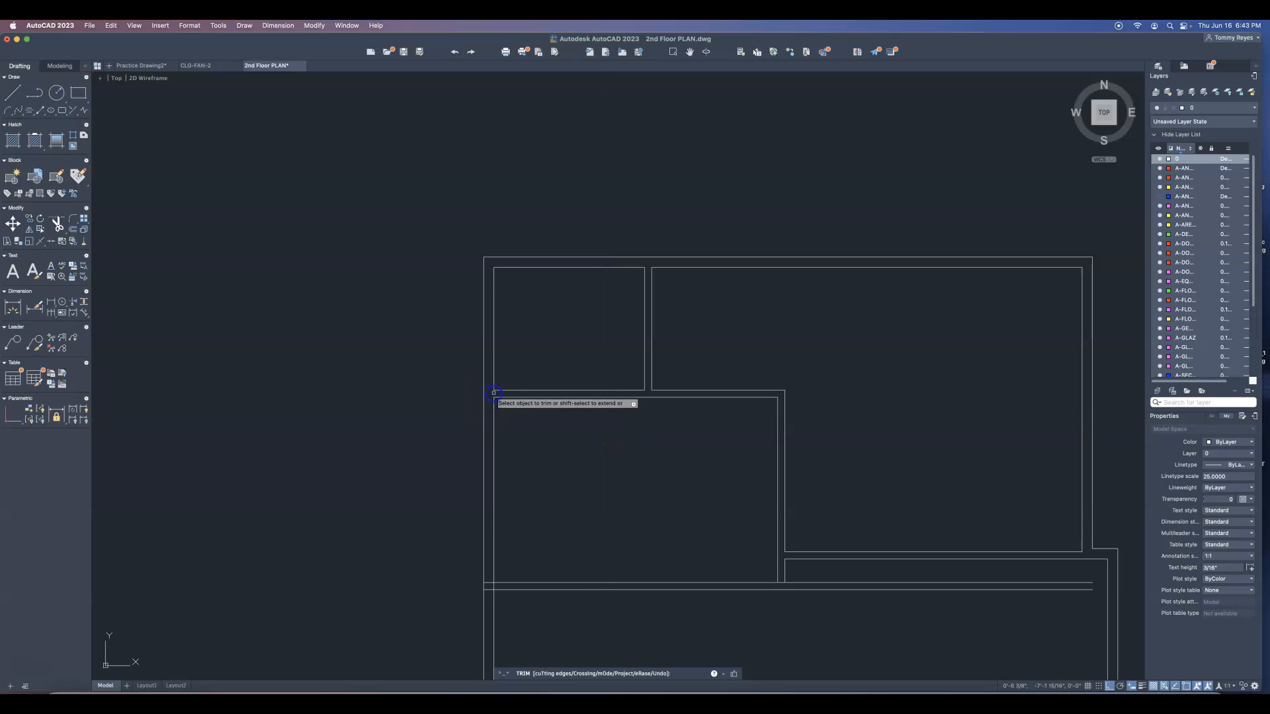
{"action": "scroll", "coordinate": [555, 431], "scroll_direction": "down", "scroll_amount": 6}
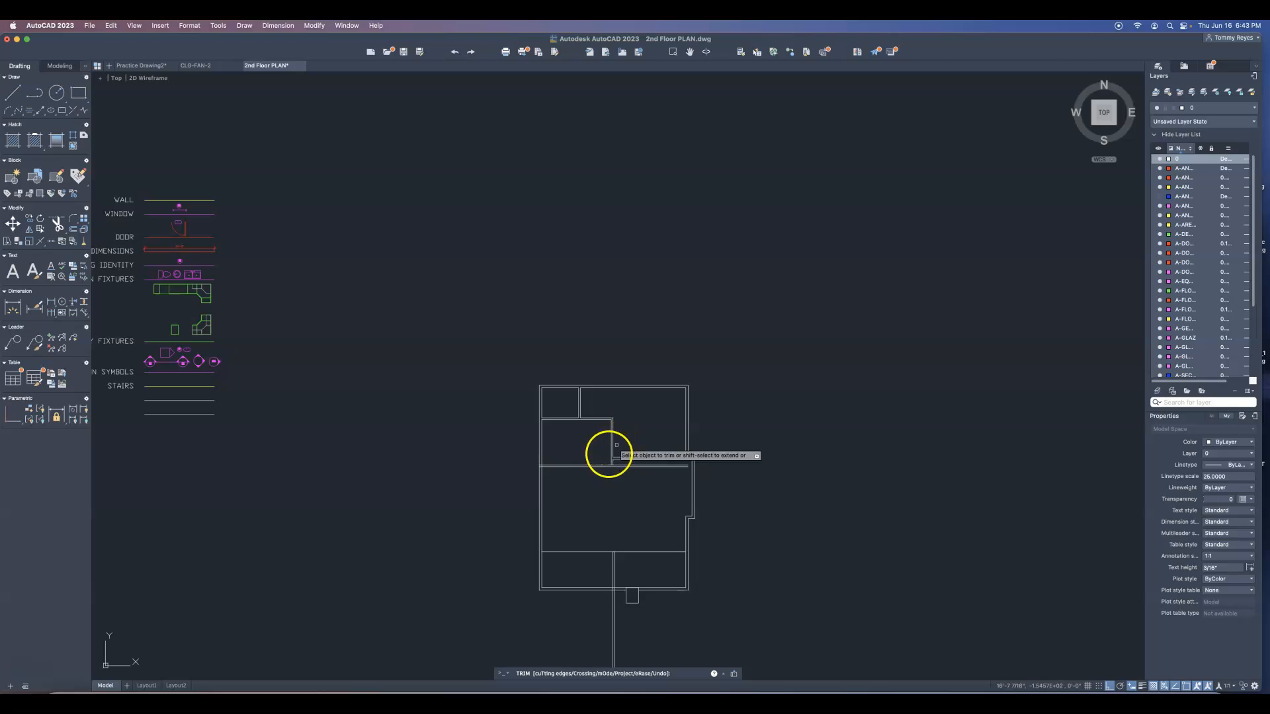
{"action": "scroll", "coordinate": [590, 455], "scroll_direction": "up", "scroll_amount": 6}
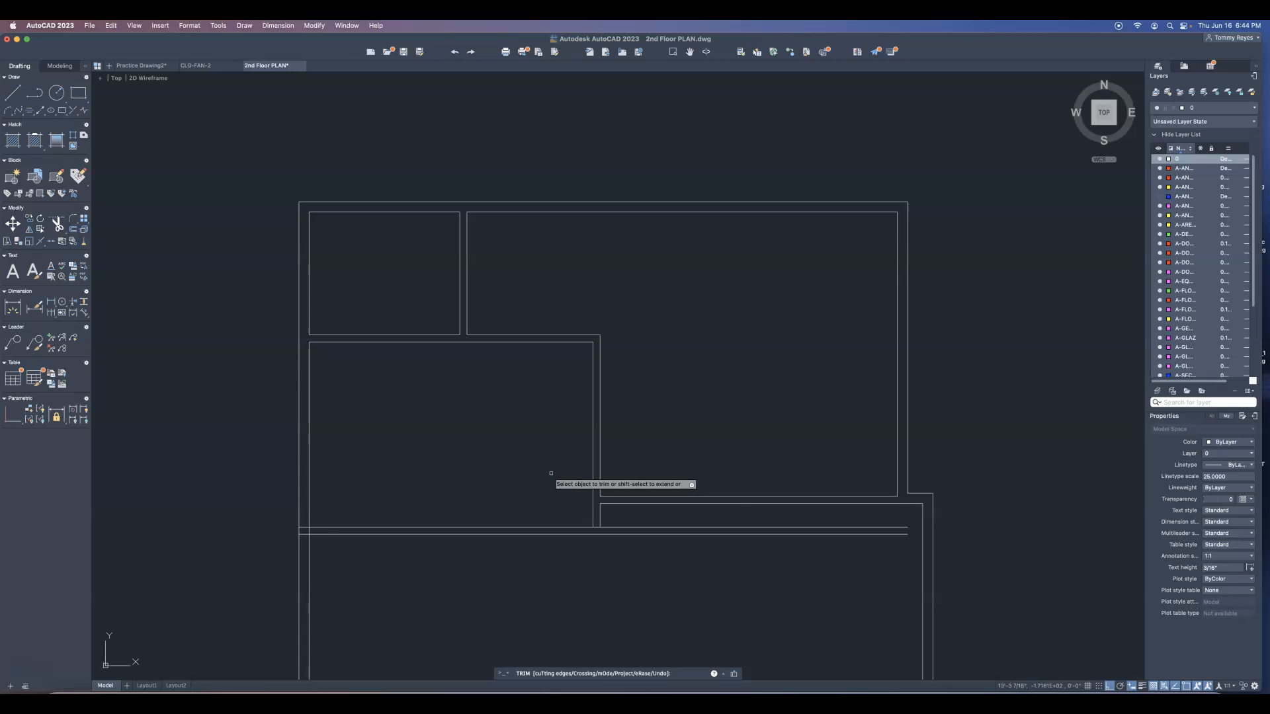
{"action": "left_click", "coordinate": [594, 504]}
{"action": "key", "text": "Escape"}
Offset the south line of the horizontal partition at the bump-out 7'-5 1/2" to the south.
{"action": "left_click", "coordinate": [637, 504]}
{"action": "key", "text": "Escape"}
{"action": "type", "text": "o"}
{"action": "key", "text": "Return"}
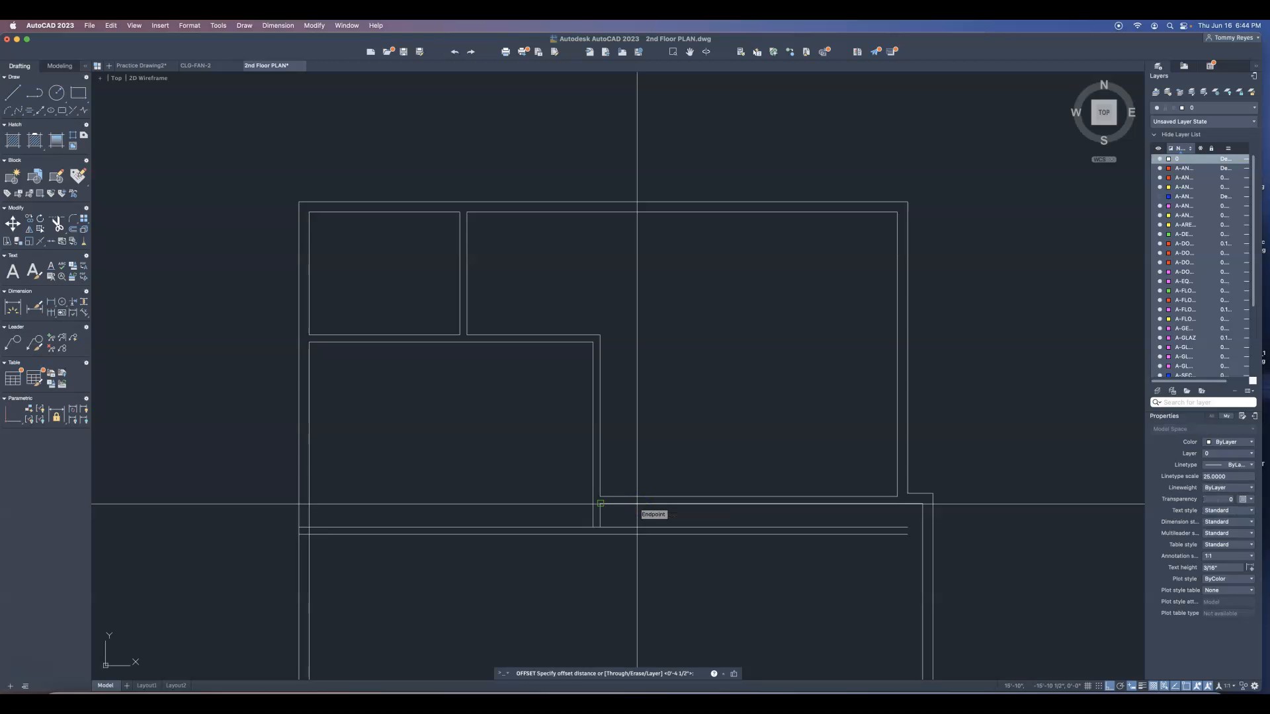
{"action": "type", "text": "7'5.5"}
{"action": "key", "text": "Return"}
{"action": "left_click", "coordinate": [632, 498]}
{"action": "left_click", "coordinate": [617, 626]}
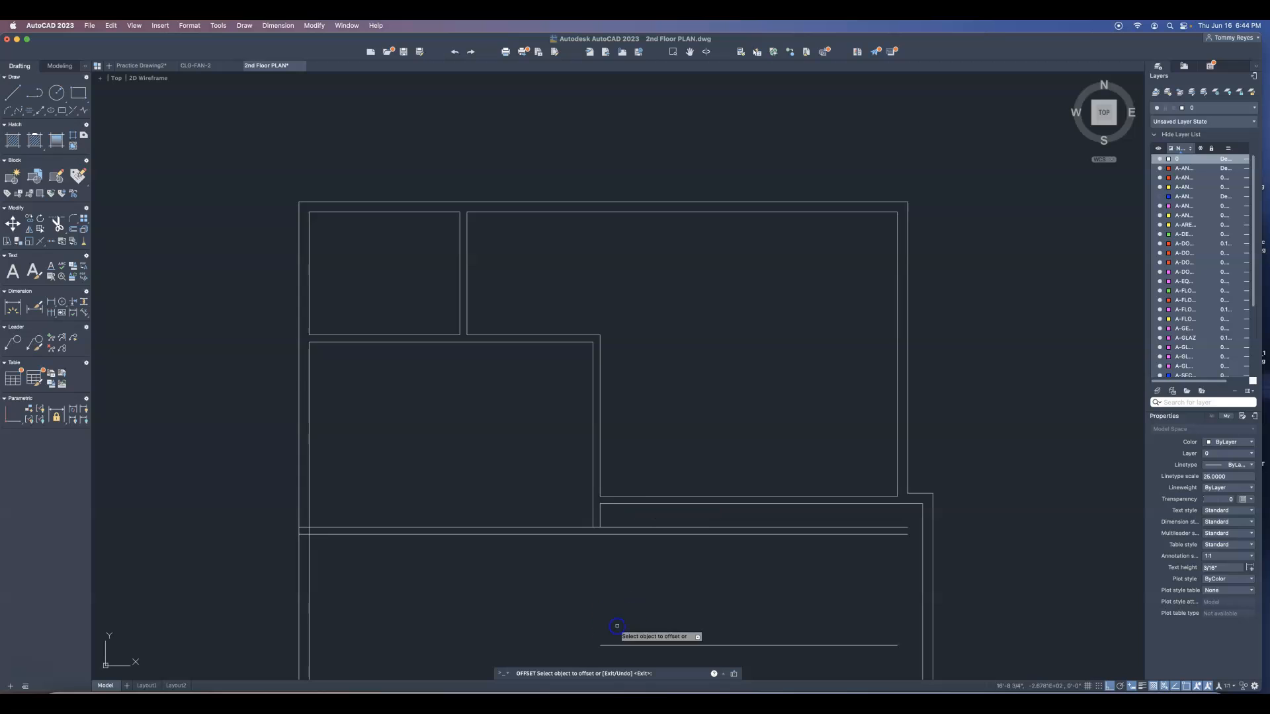
{"action": "key", "text": "Escape"}
Stretch the west end of the new horizontal line to the inner face of the west exterior wall.
{"action": "left_click", "coordinate": [641, 630]}
{"action": "left_click", "coordinate": [624, 646]}
{"action": "left_click", "coordinate": [600, 645]}
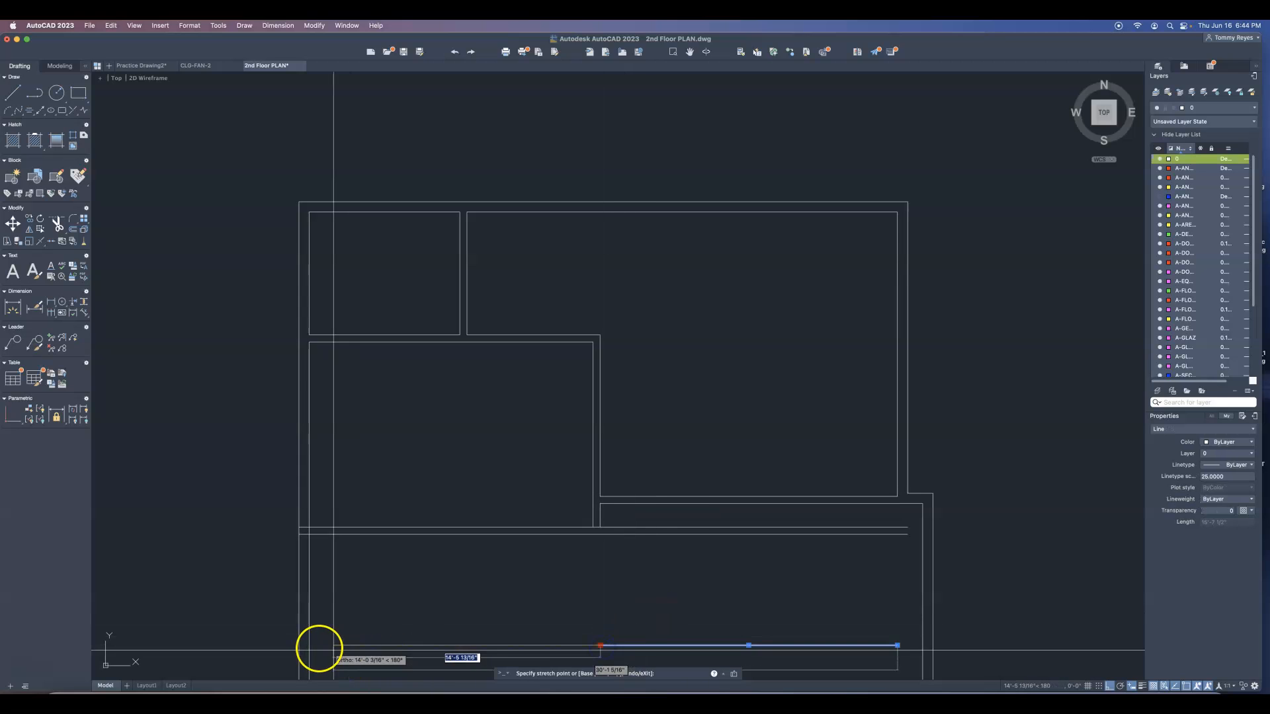
{"action": "left_click", "coordinate": [311, 645]}
Offset the stretched horizontal line 4.5" to the north to give the partition its thickness.
{"action": "type", "text": "o"}
{"action": "key", "text": "Return"}
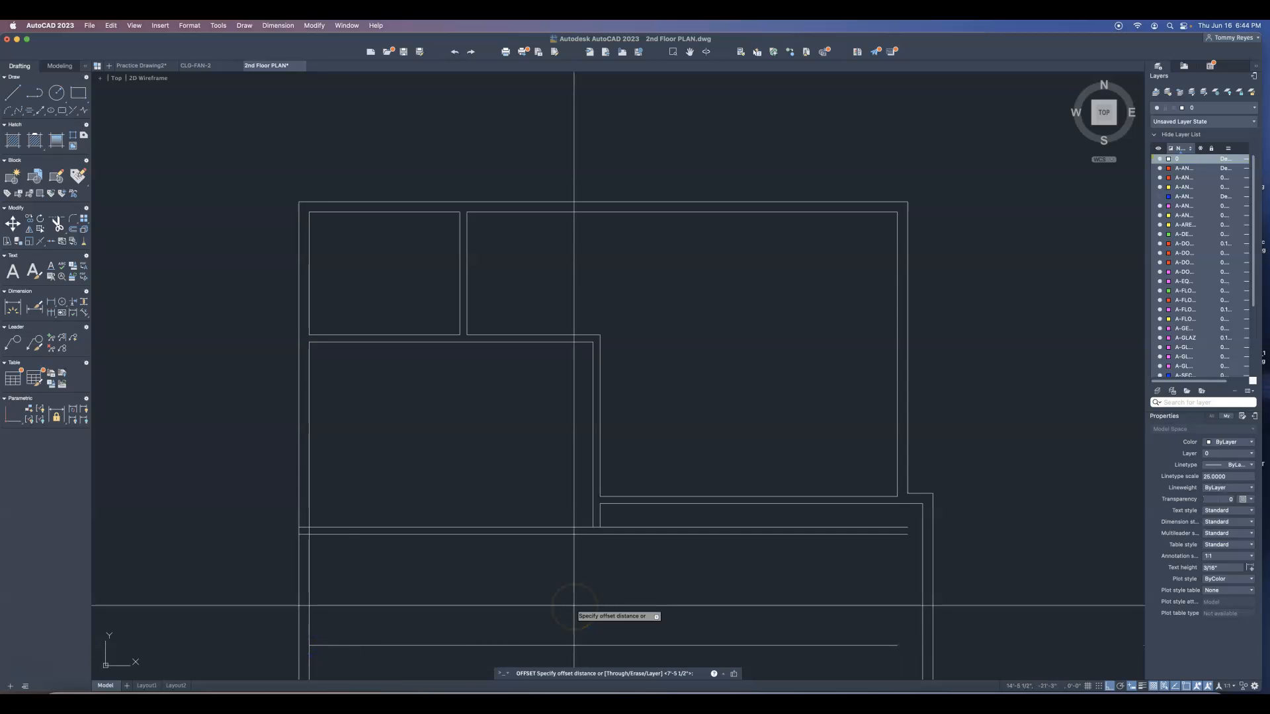
{"action": "key", "text": "Return"}
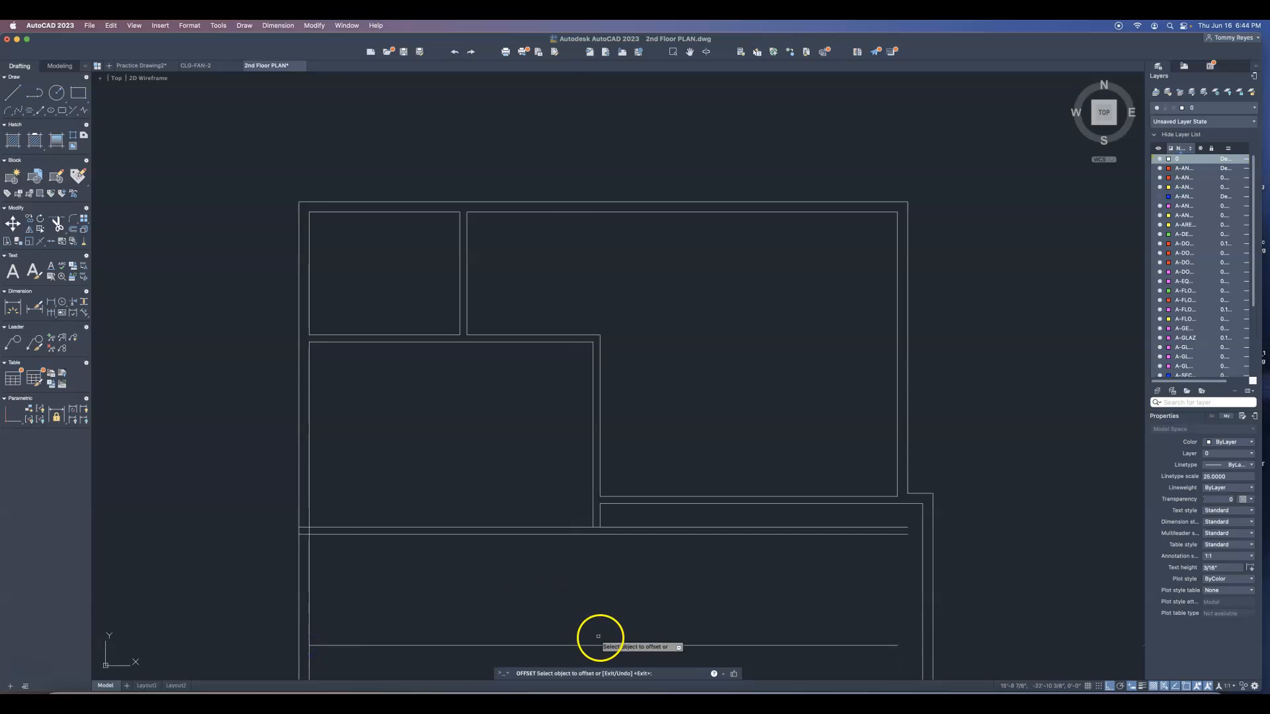
{"action": "left_click", "coordinate": [598, 645]}
{"action": "left_click", "coordinate": [620, 608]}
{"action": "key", "text": "Return"}
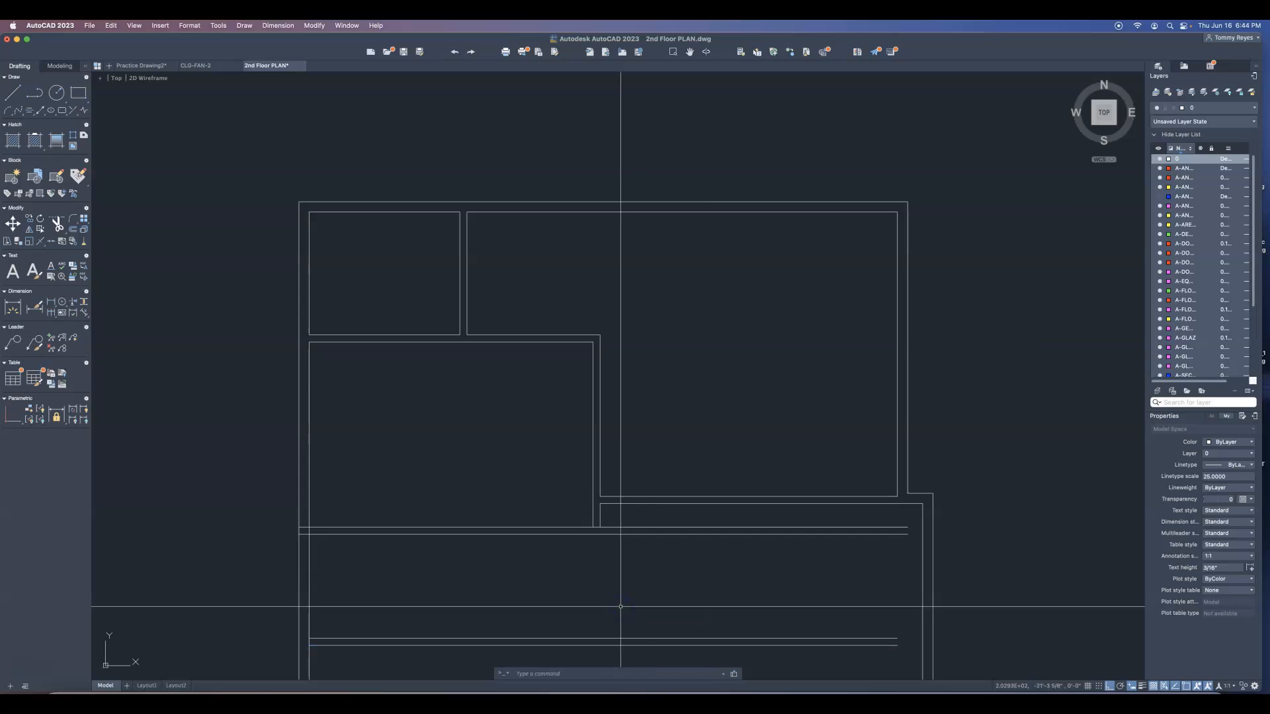
Extend both lines of the central vertical partition south to the new horizontal partition.
{"action": "type", "text": "ex"}
{"action": "key", "text": "Return"}
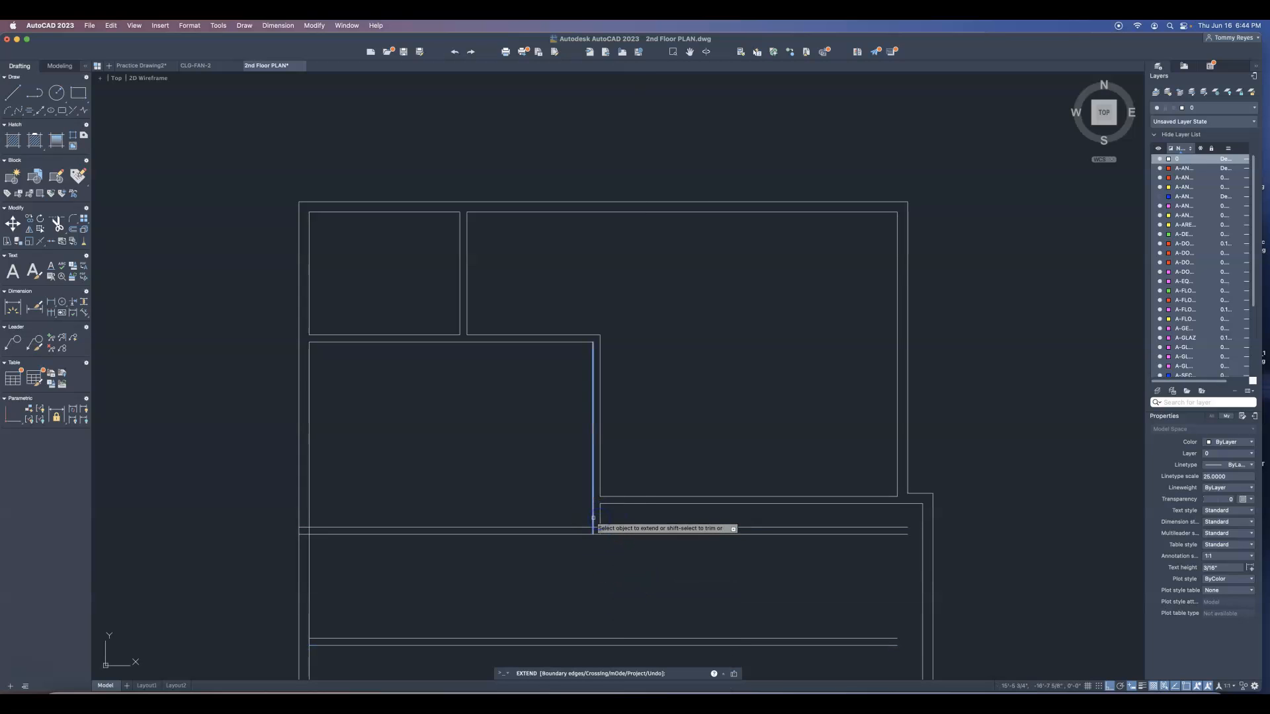
{"action": "left_click", "coordinate": [599, 519]}
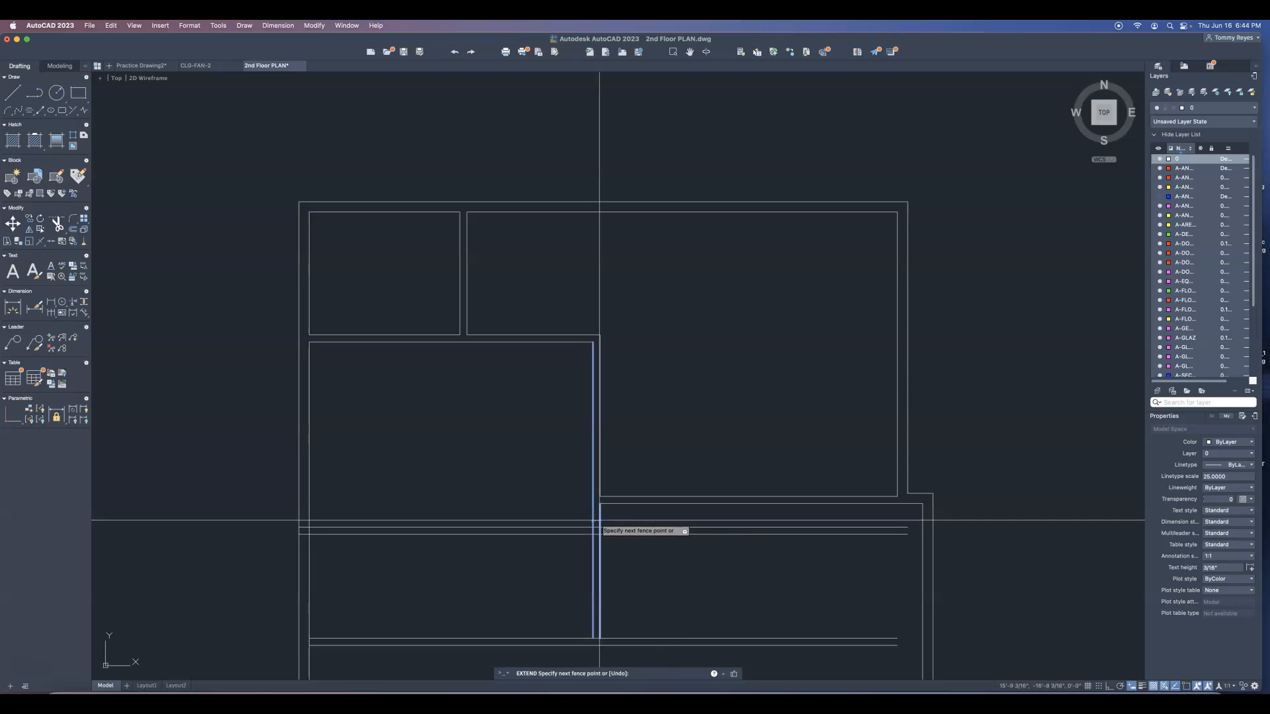
{"action": "left_click", "coordinate": [603, 520]}
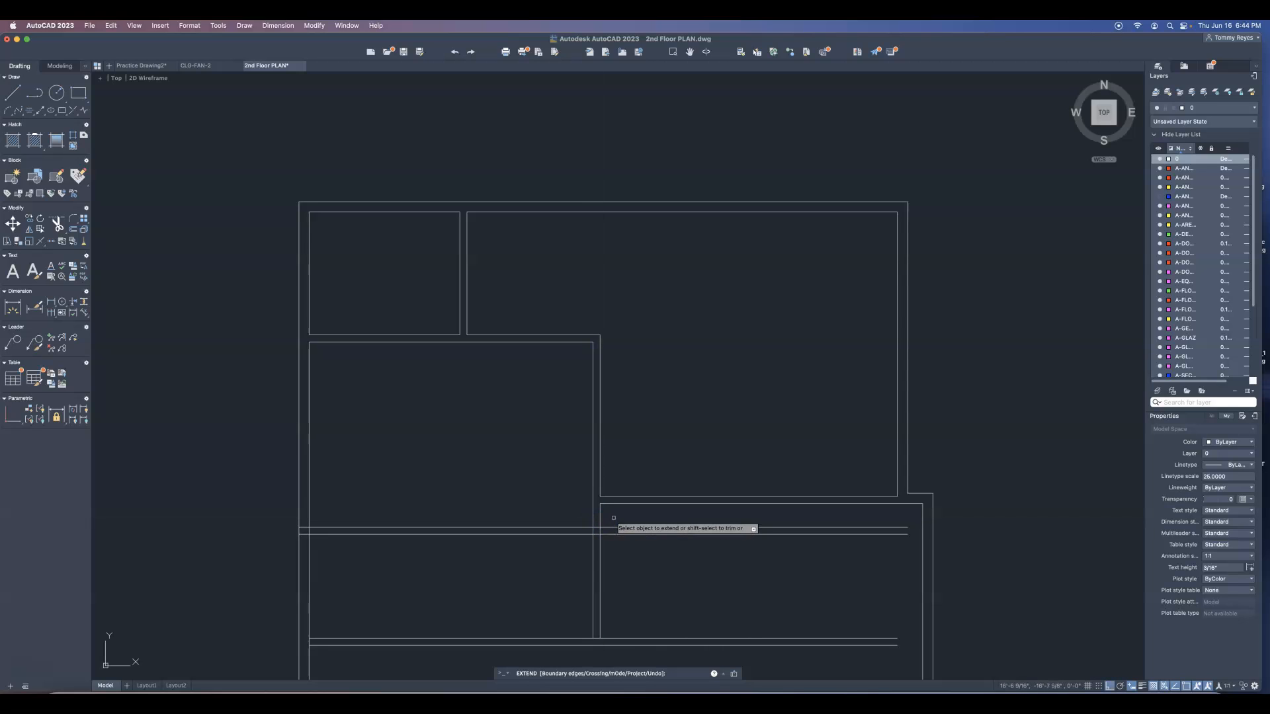
{"action": "left_click", "coordinate": [600, 624]}
{"action": "key", "text": "Escape"}
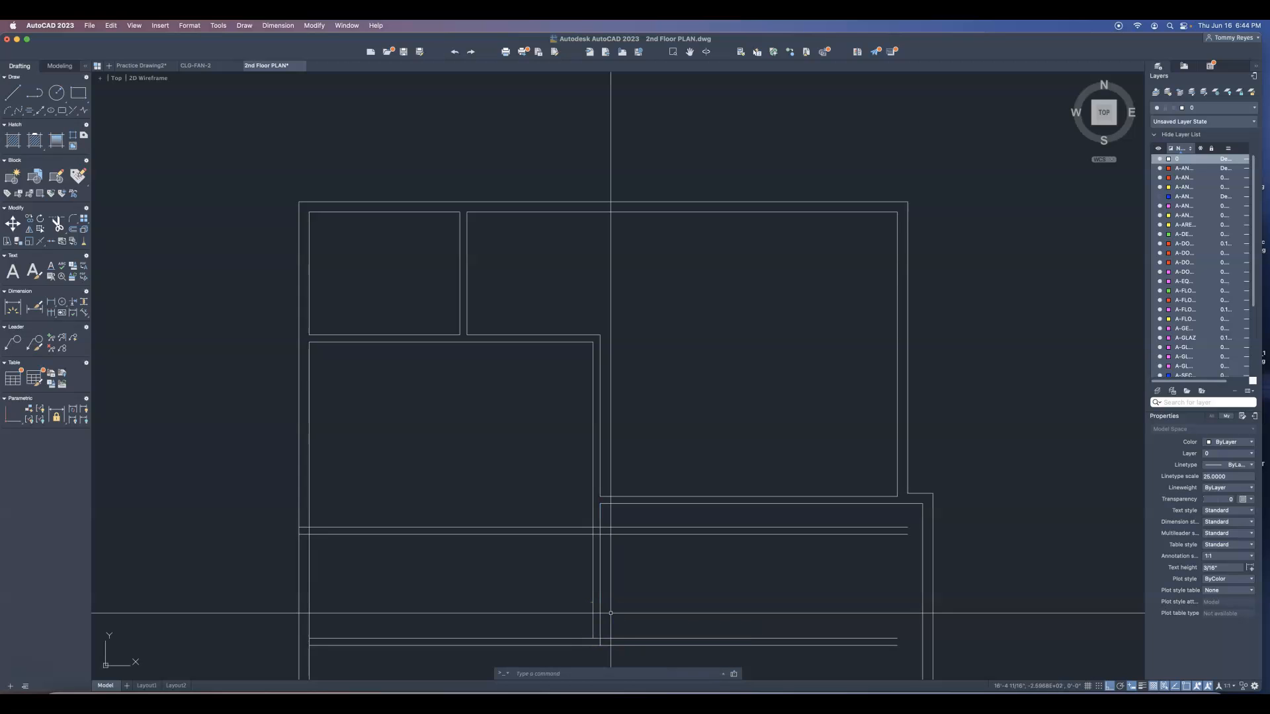
Fillet the new horizontal partition's two lines with the vertical partition's lines to close the southeast corner of the room.
{"action": "type", "text": "f"}
{"action": "key", "text": "Return"}
{"action": "left_click", "coordinate": [589, 645]}
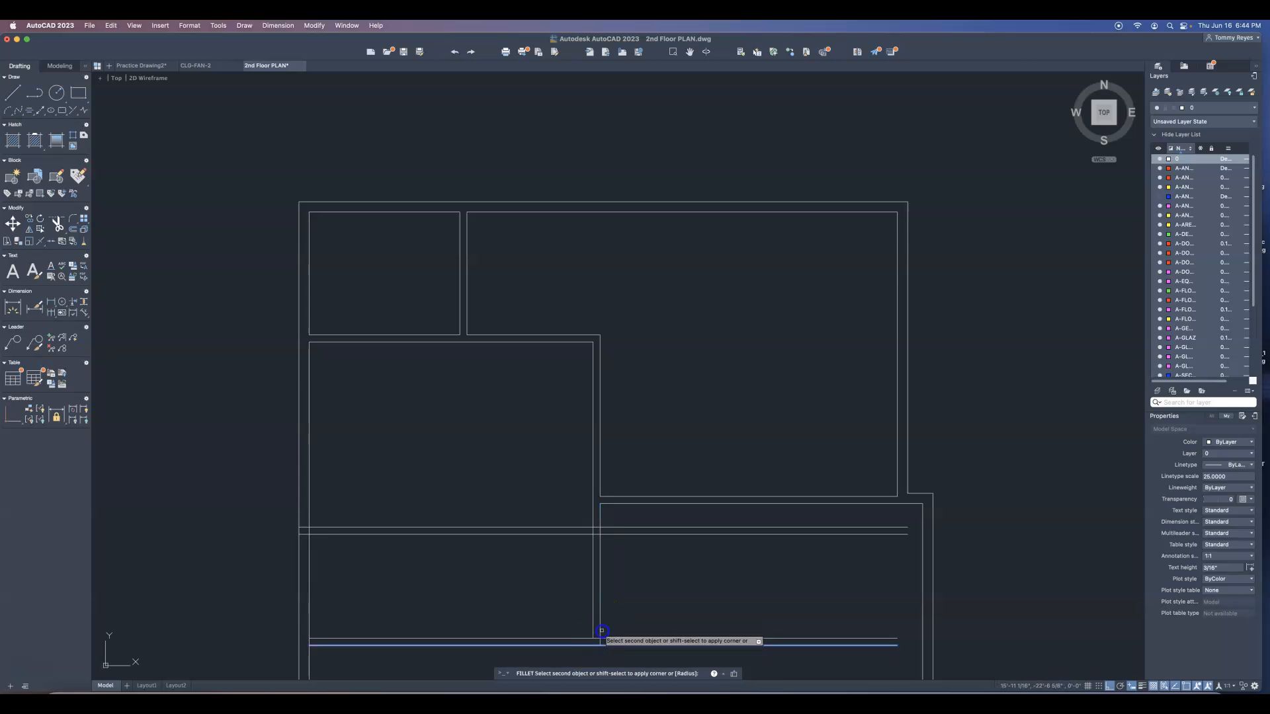
{"action": "left_click", "coordinate": [600, 632]}
{"action": "key", "text": "Return"}
{"action": "left_click", "coordinate": [586, 638]}
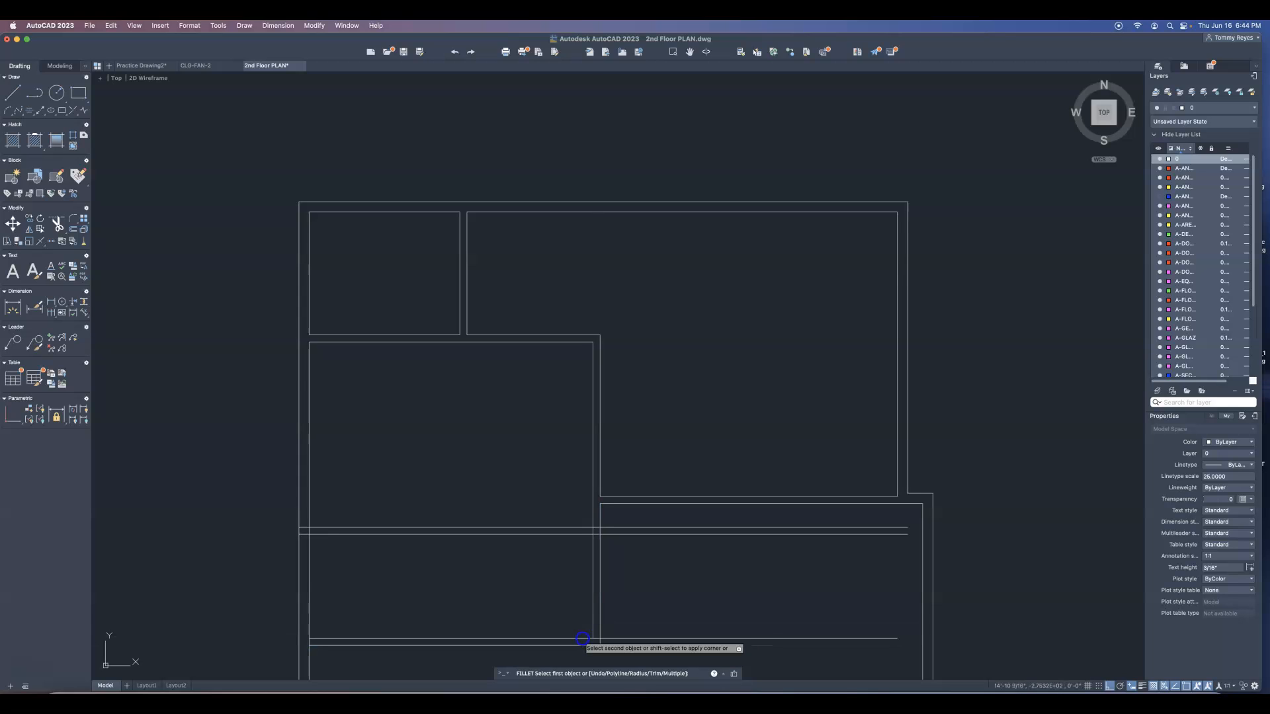
{"action": "left_click", "coordinate": [594, 627]}
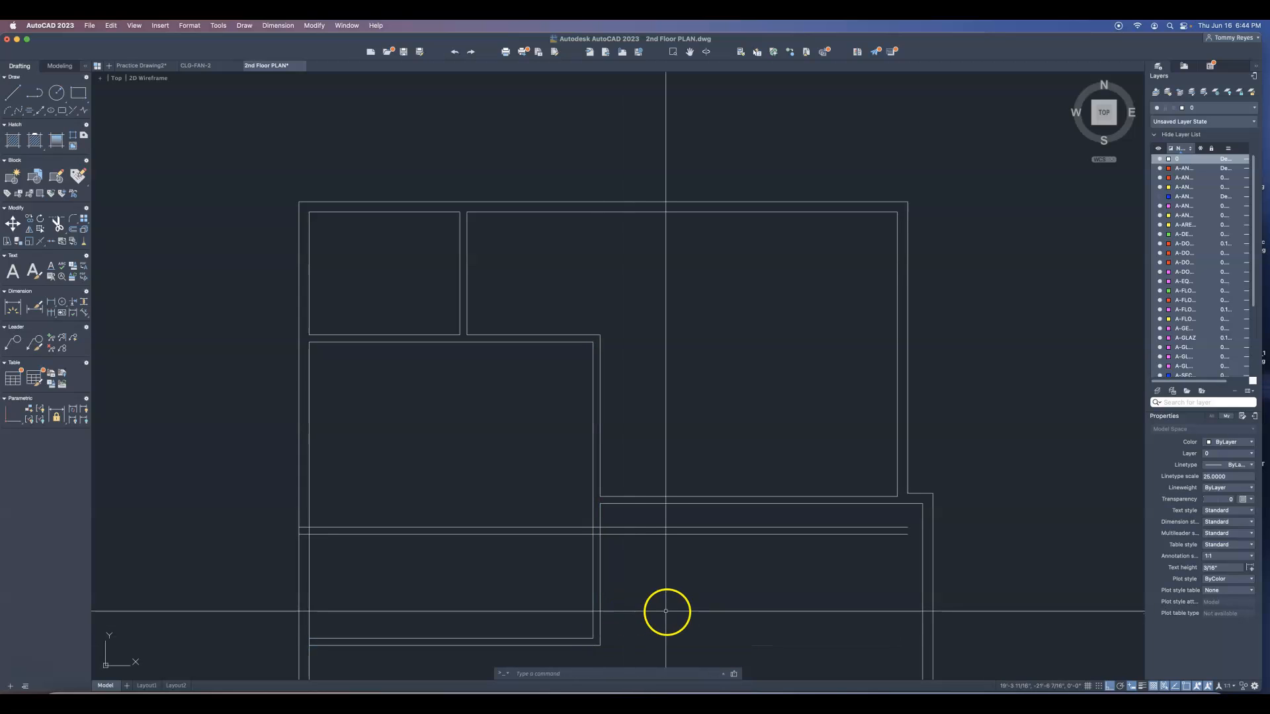
Trim the middle horizontal wall's lines east of the vertical partition and clean up its junctions with the partition and the west wall.
{"action": "type", "text": "tr"}
{"action": "key", "text": "Return"}
{"action": "left_click", "coordinate": [669, 528]}
{"action": "left_click", "coordinate": [669, 534]}
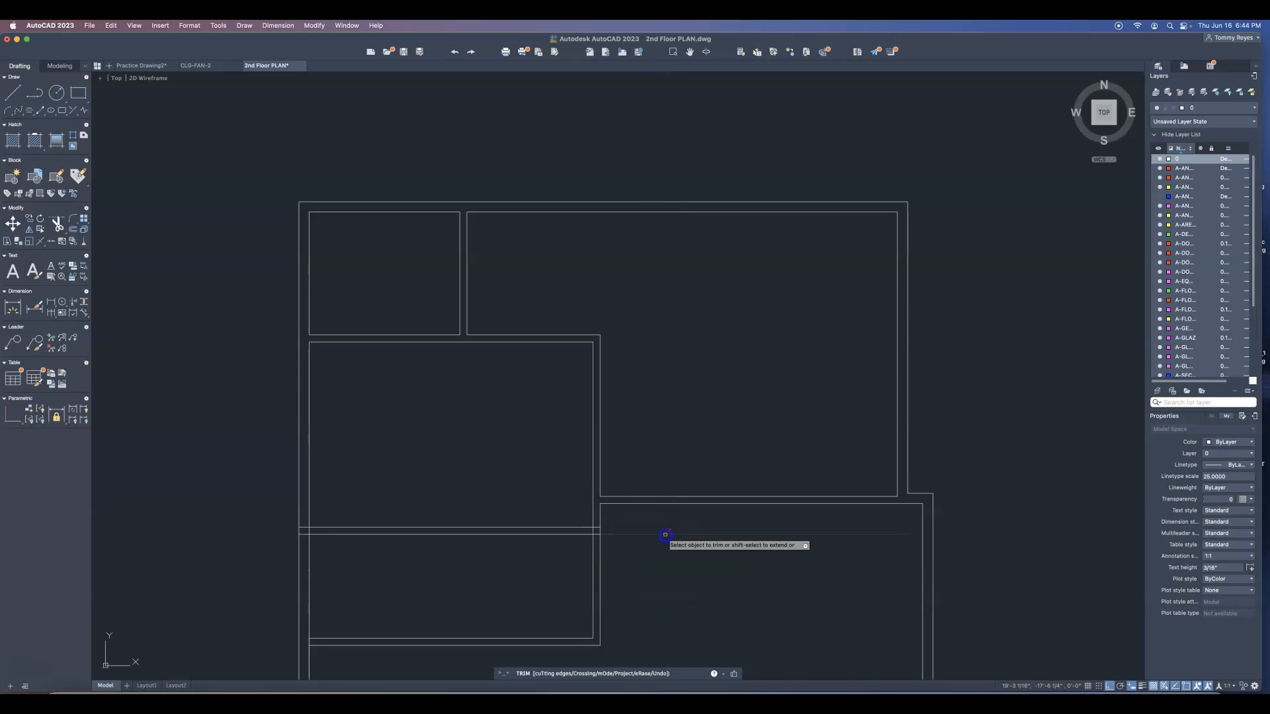
{"action": "left_click", "coordinate": [596, 533]}
{"action": "left_click", "coordinate": [593, 531]}
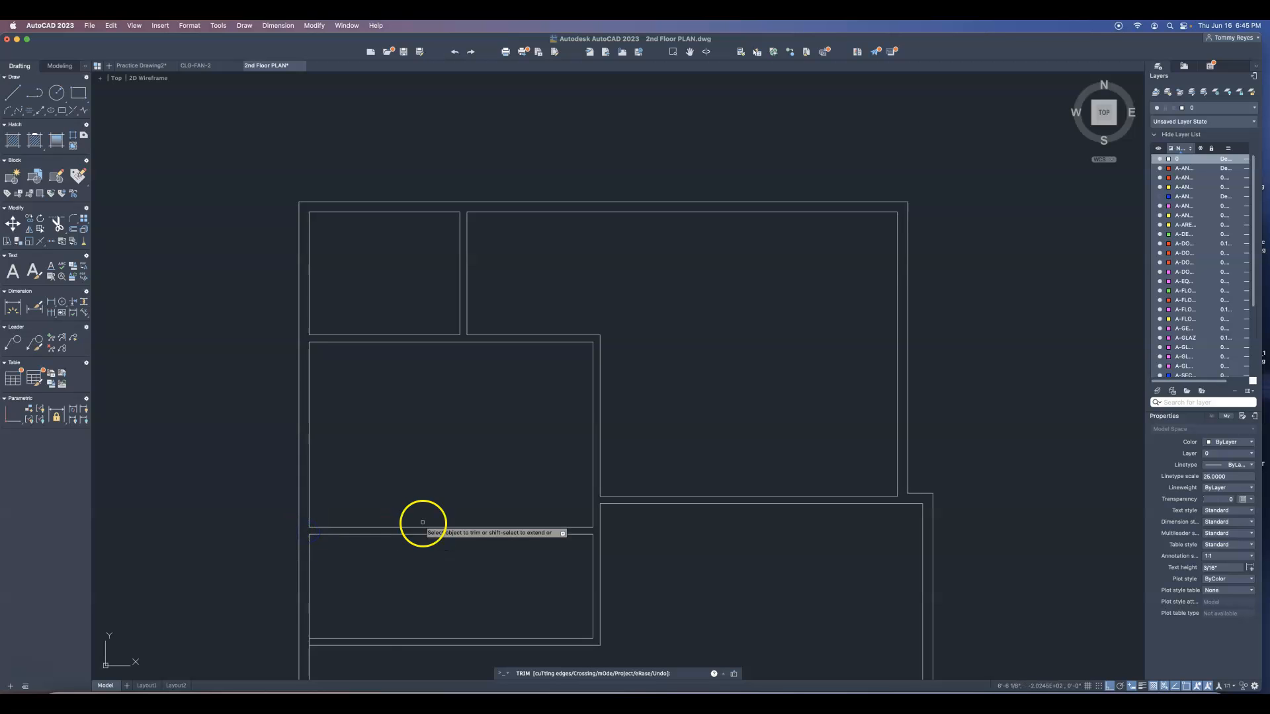
Trim the west wall's inner line between the two lines of the new lower horizontal partition.
{"action": "scroll", "coordinate": [622, 427], "scroll_direction": "down", "scroll_amount": 2}
{"action": "scroll", "coordinate": [615, 450], "scroll_direction": "down", "scroll_amount": 2}
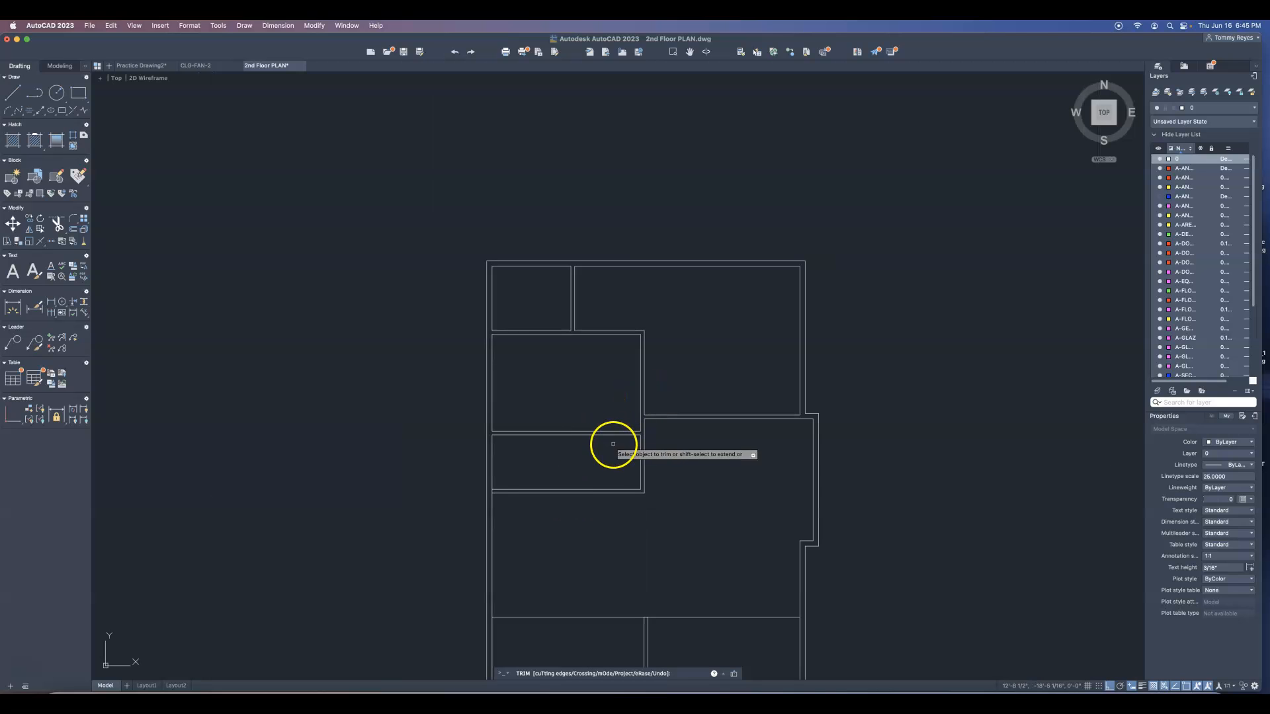
{"action": "scroll", "coordinate": [579, 465], "scroll_direction": "up", "scroll_amount": 3}
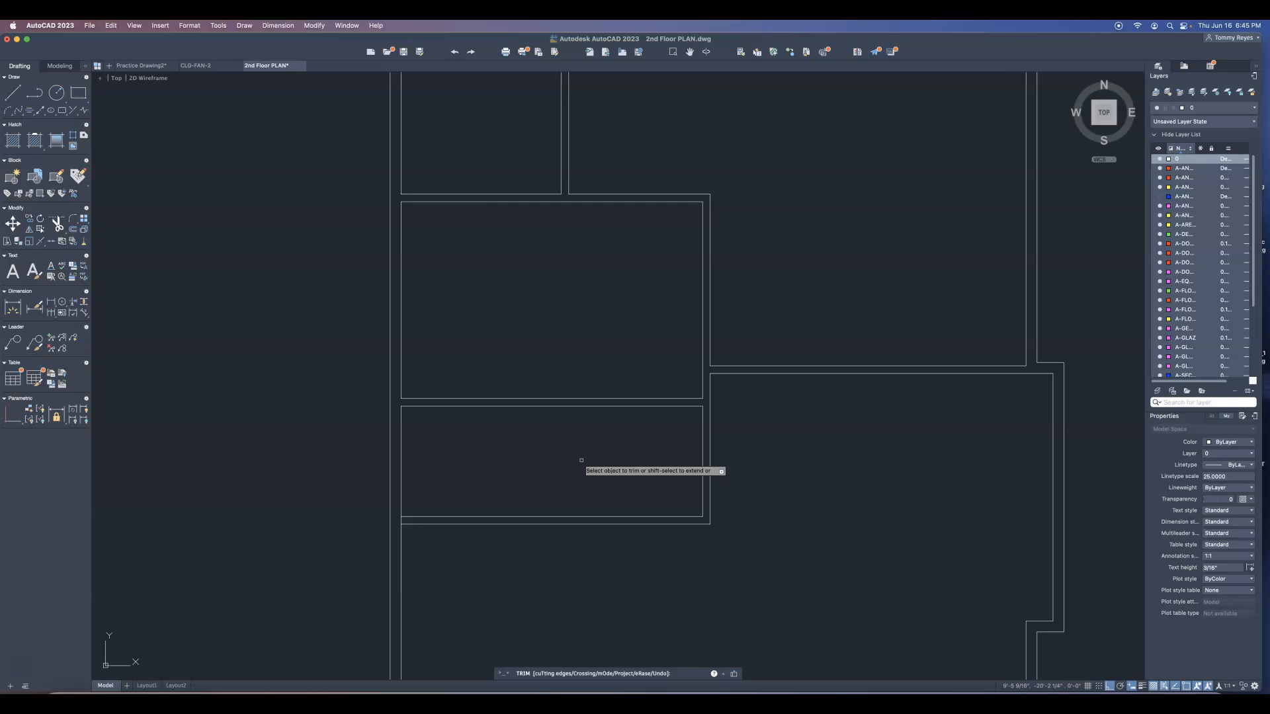
{"action": "scroll", "coordinate": [582, 461], "scroll_direction": "down", "scroll_amount": 10}
{"action": "scroll", "coordinate": [572, 535], "scroll_direction": "up", "scroll_amount": 10}
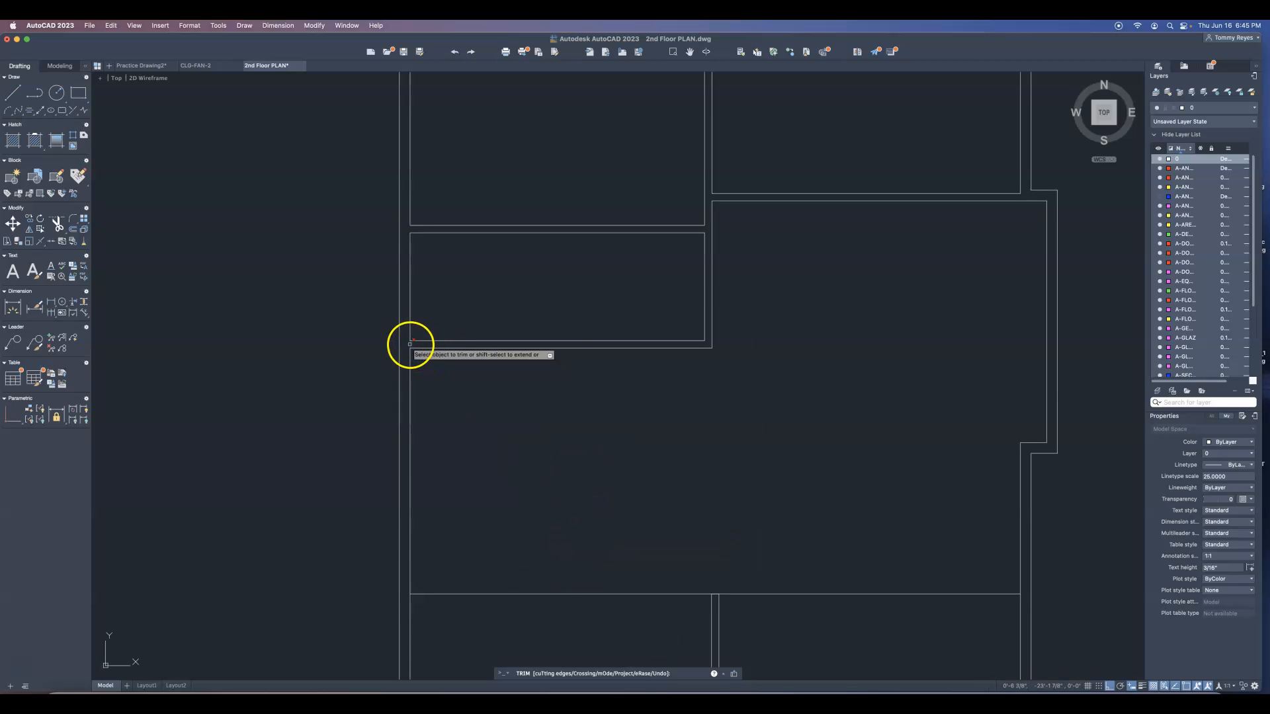
{"action": "key", "text": "Escape"}
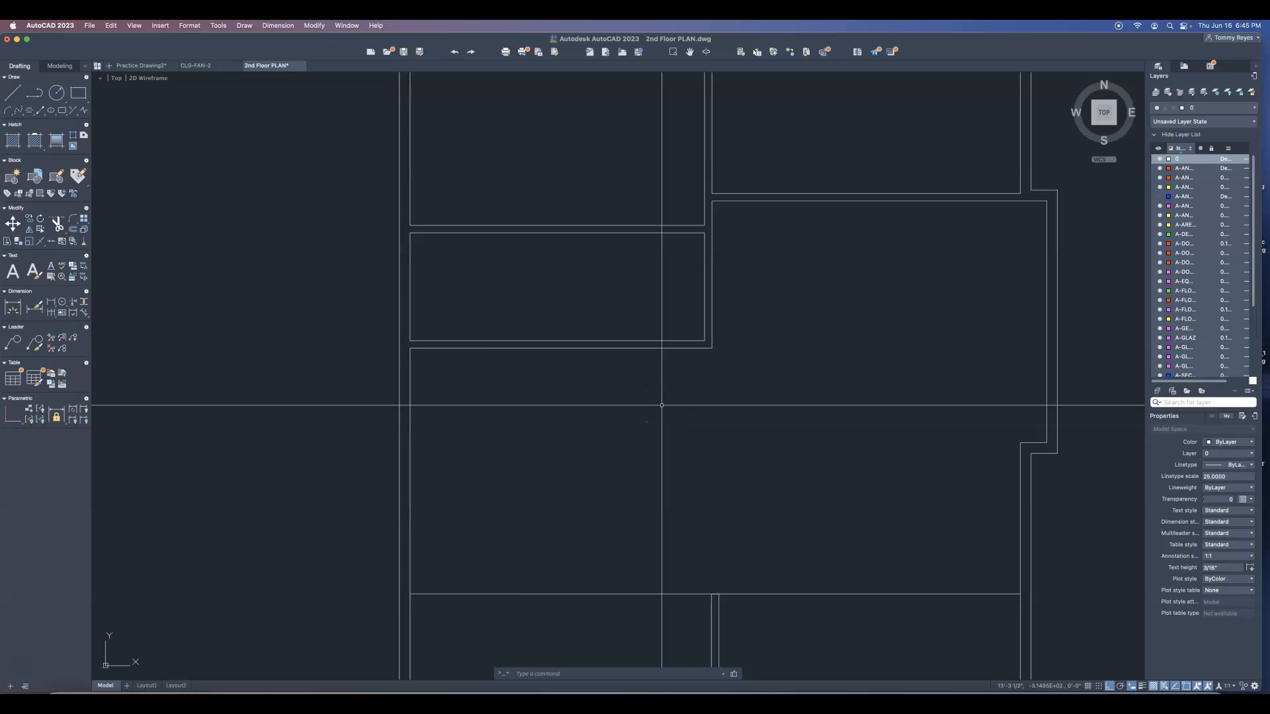
Offset the west exterior wall's outer line 12'-1 1/2" to the east.
{"action": "type", "text": "o"}
{"action": "key", "text": "Return"}
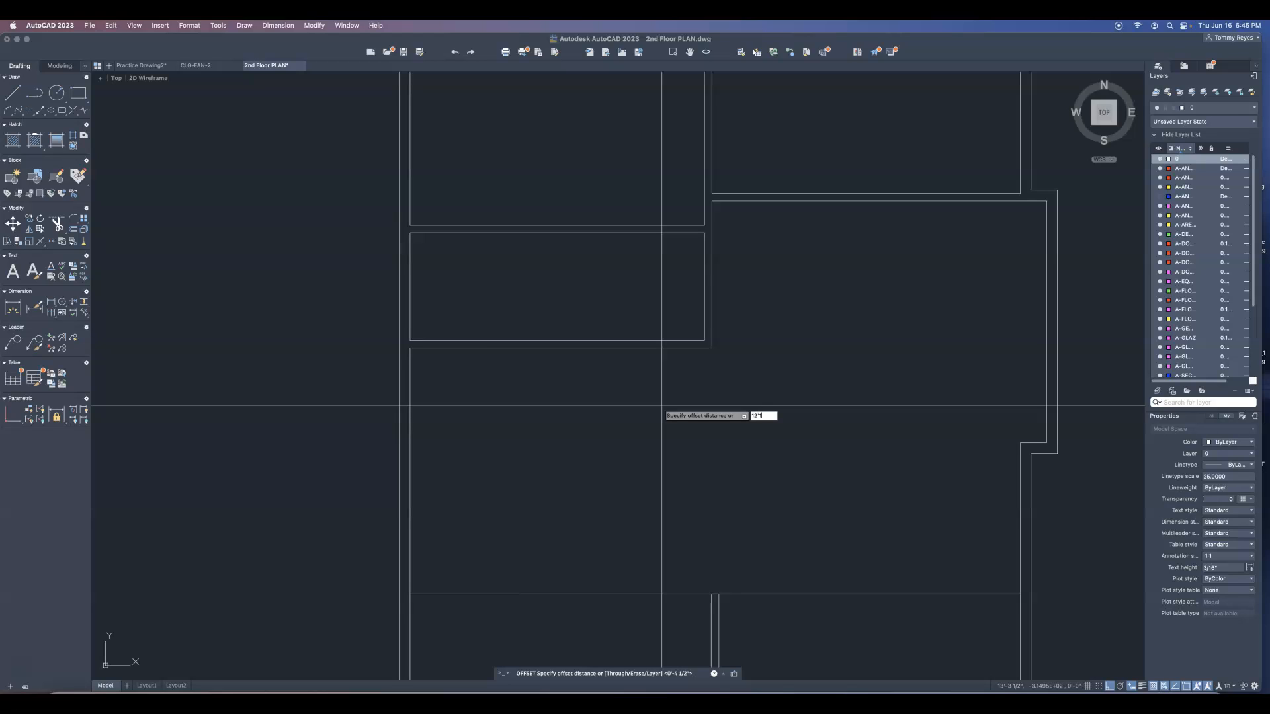
{"action": "key", "text": "Return"}
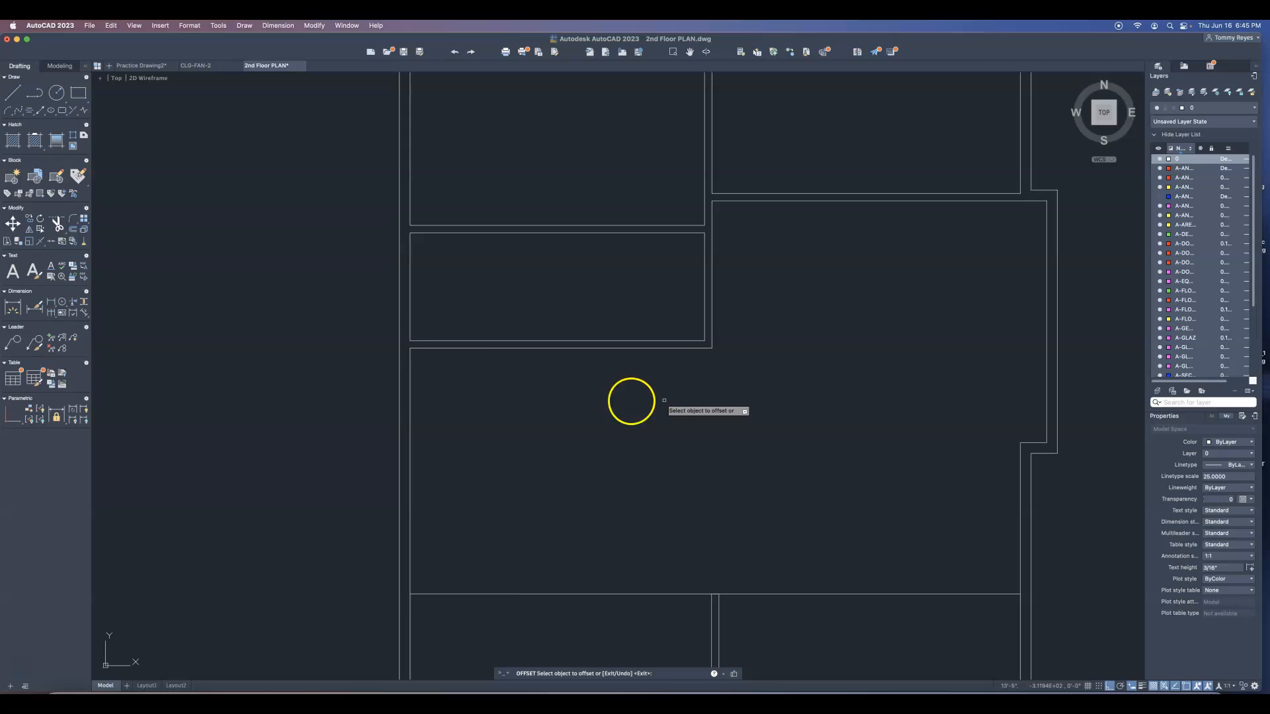
{"action": "left_click", "coordinate": [398, 394]}
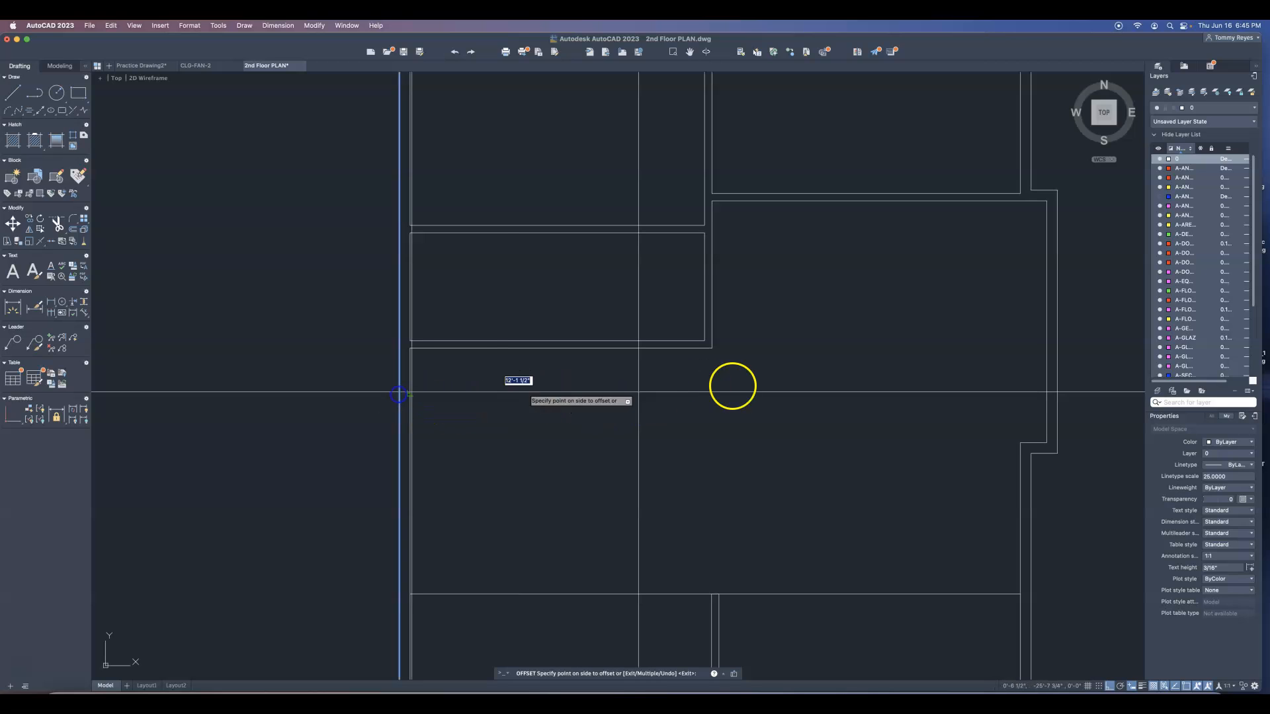
{"action": "left_click", "coordinate": [733, 388]}
{"action": "key", "text": "Escape"}
Offset the new vertical line 4.5" to the east to form the partition's thickness.
{"action": "type", "text": "o"}
{"action": "key", "text": "Return"}
{"action": "type", "text": "4'"}
{"action": "key", "text": "Return"}
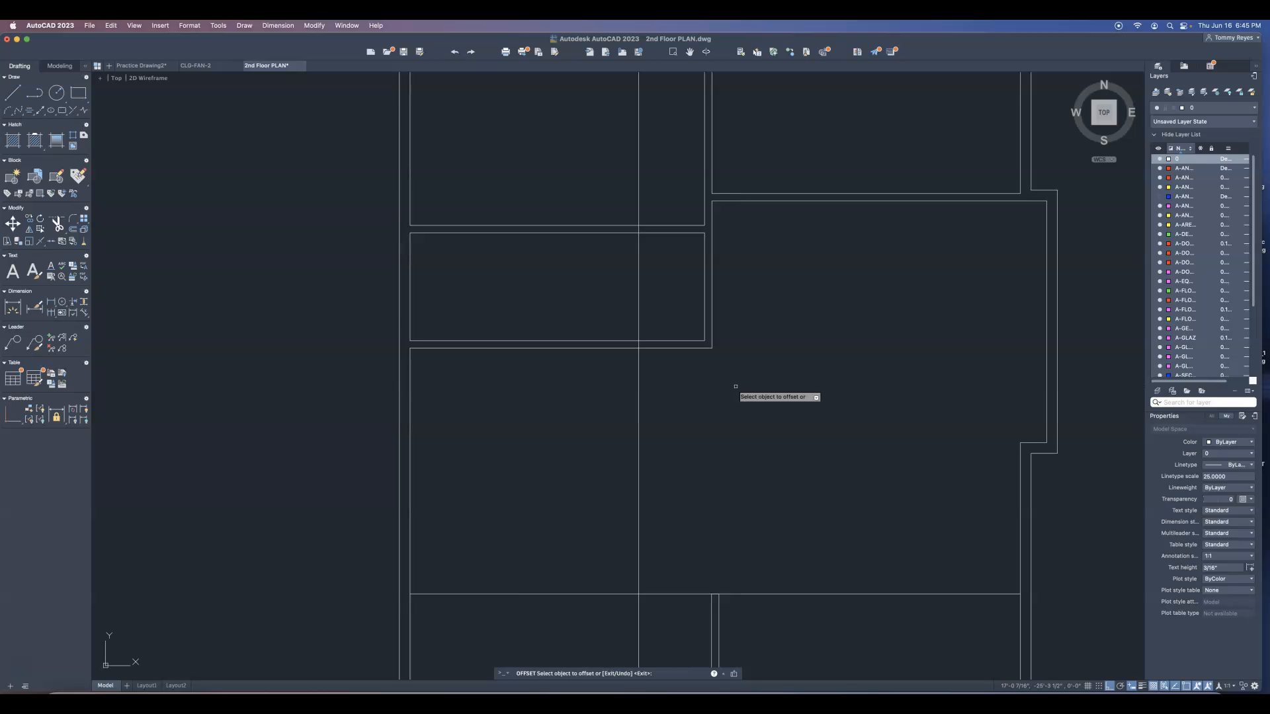
{"action": "left_click", "coordinate": [639, 380]}
{"action": "left_click", "coordinate": [701, 382]}
{"action": "key", "text": "Escape"}
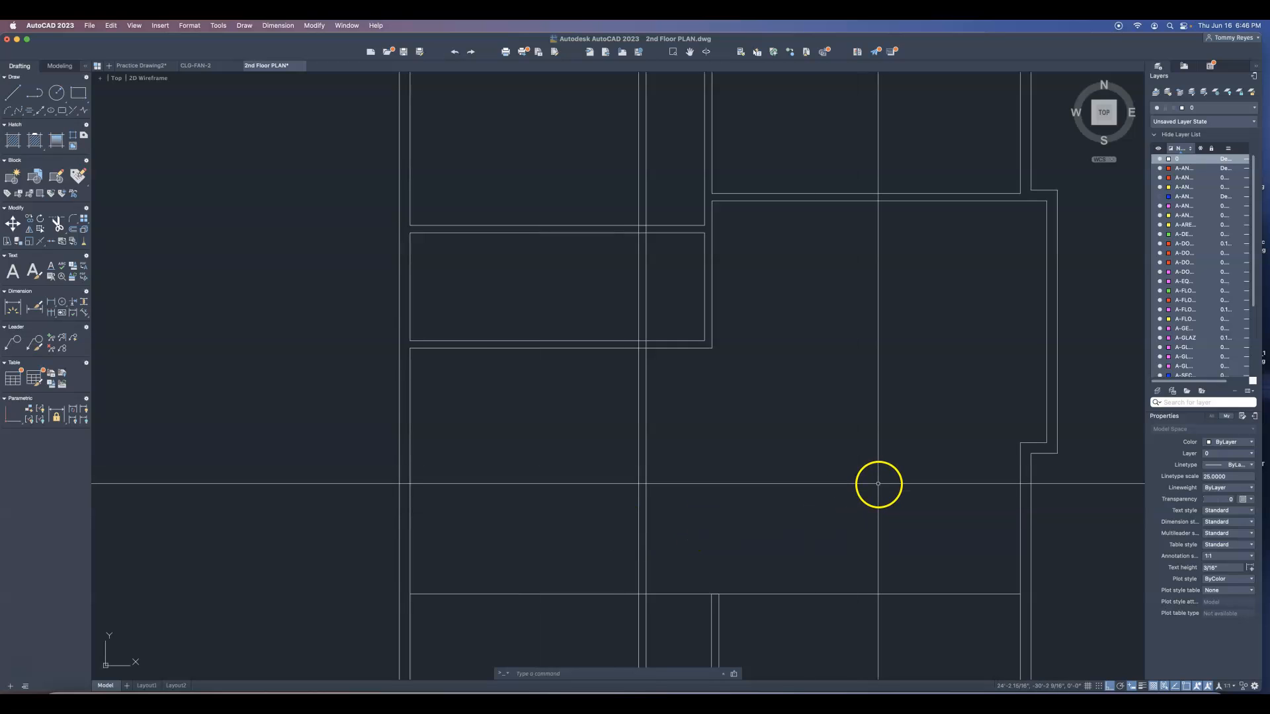
{"action": "type", "text": "l"}
{"action": "key", "text": "Return"}
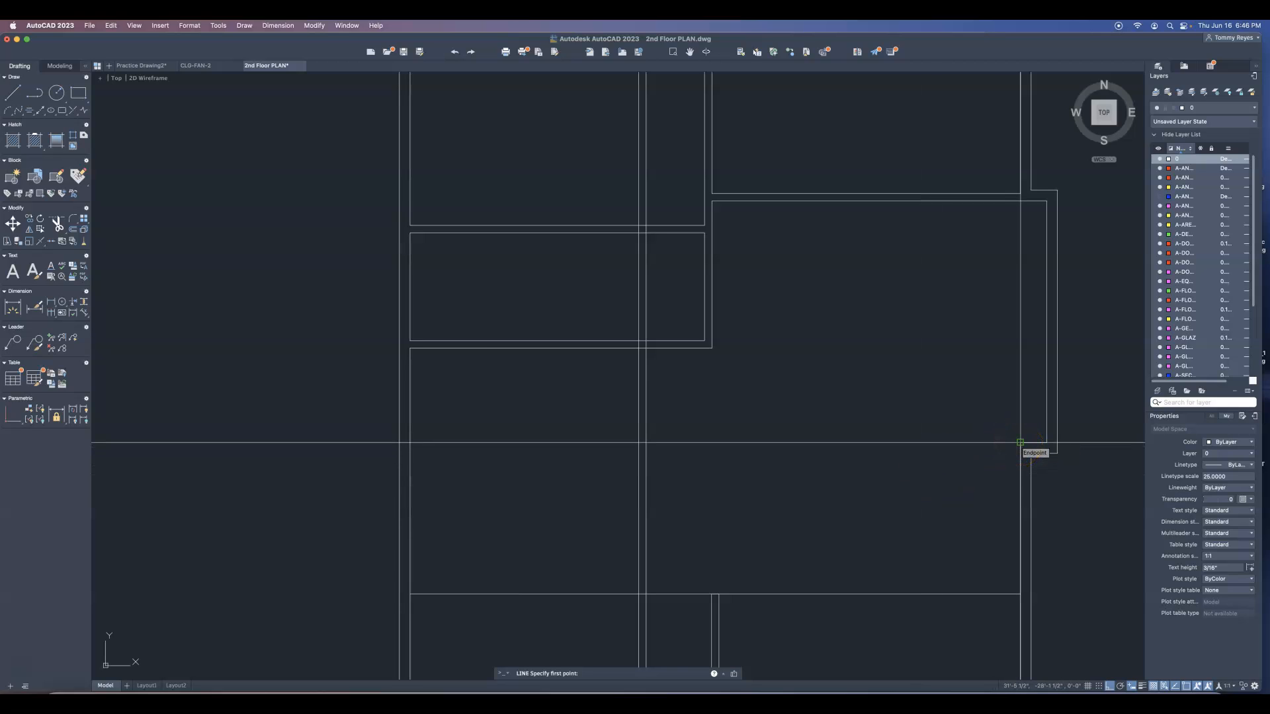
{"action": "key", "text": "Escape"}
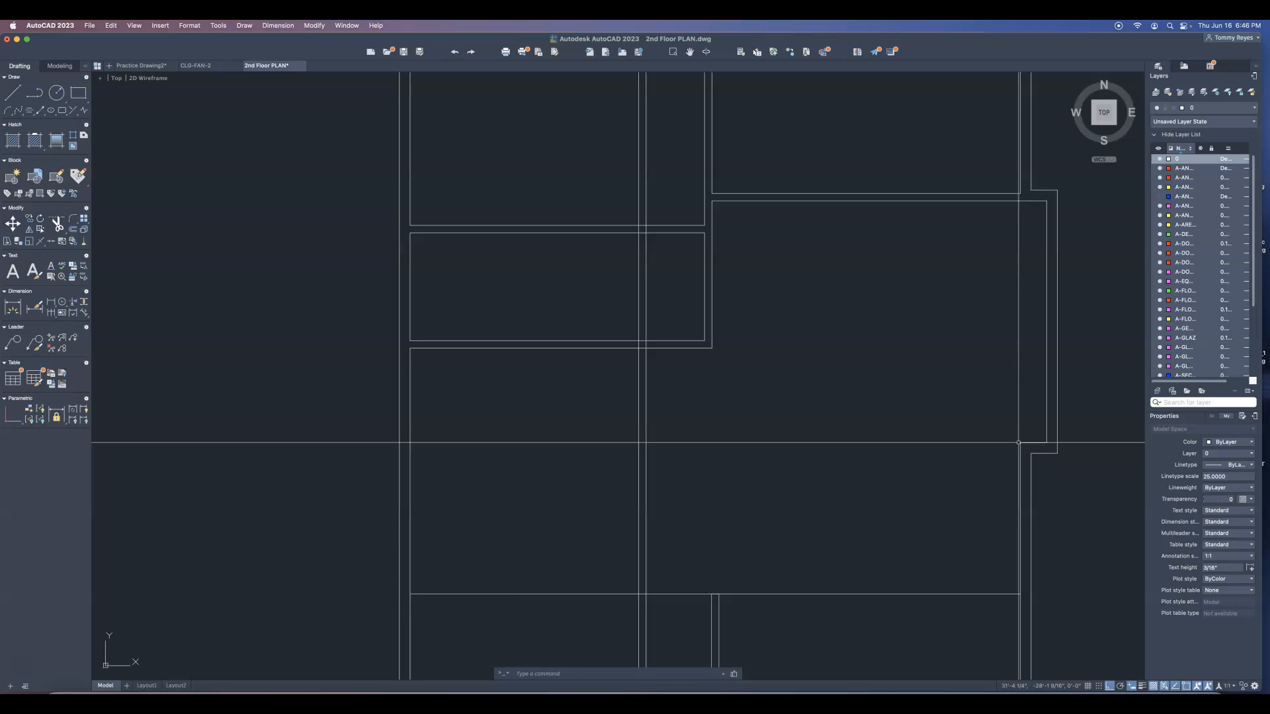
Offset the east wall's inner line below the bump-out about 12' to the west.
{"action": "left_click", "coordinate": [1021, 466]}
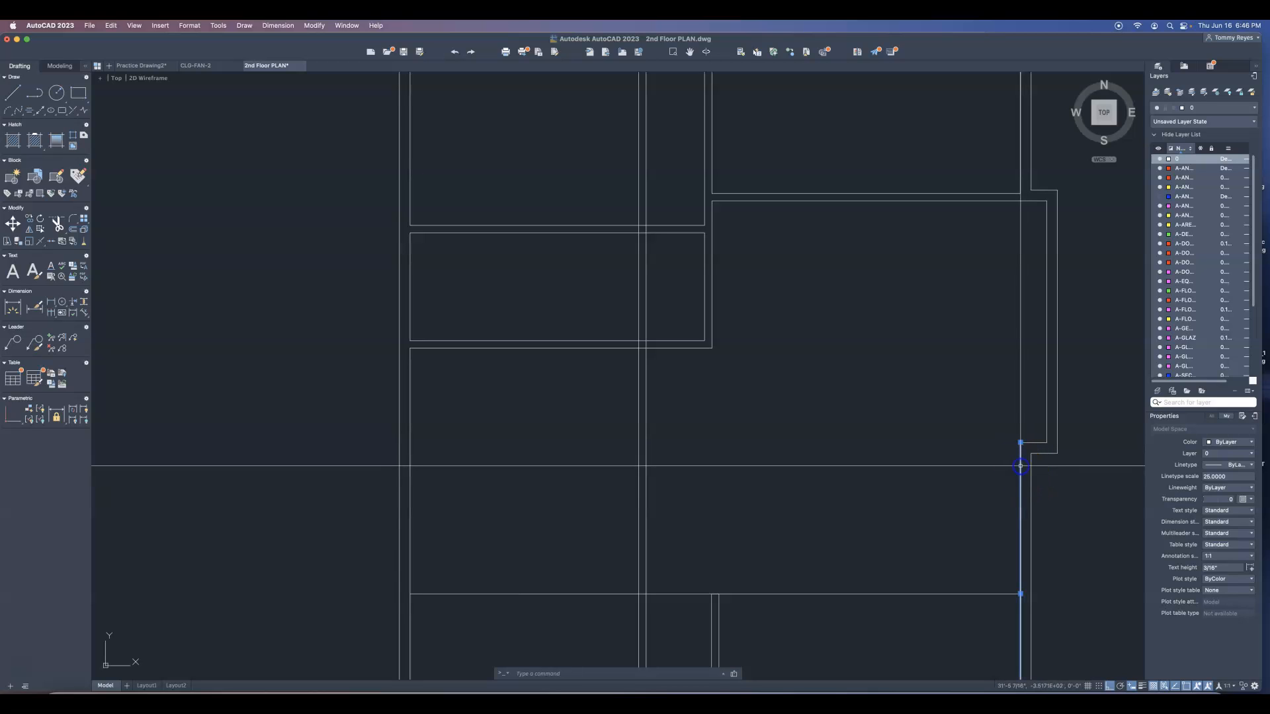
{"action": "key", "text": "Escape"}
{"action": "type", "text": "o"}
{"action": "key", "text": "Return"}
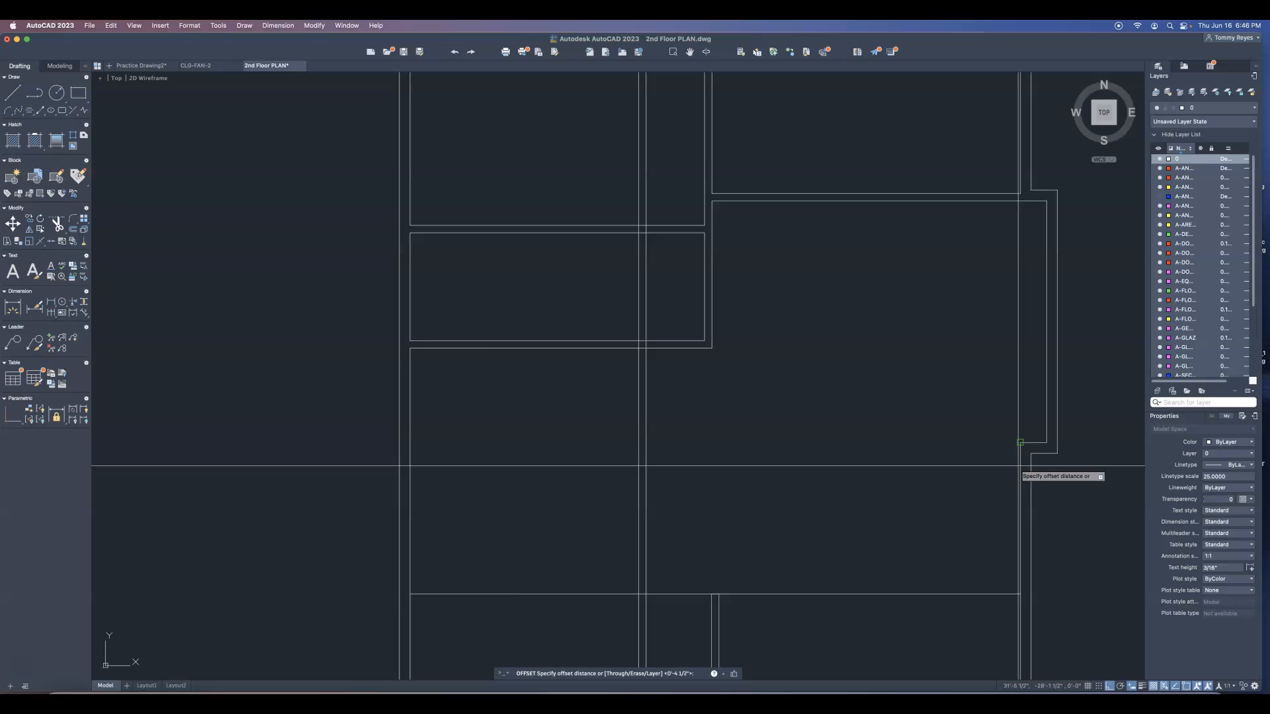
{"action": "type", "text": "12"}
{"action": "key", "text": "Return"}
{"action": "left_click", "coordinate": [940, 487]}
{"action": "key", "text": "Return"}
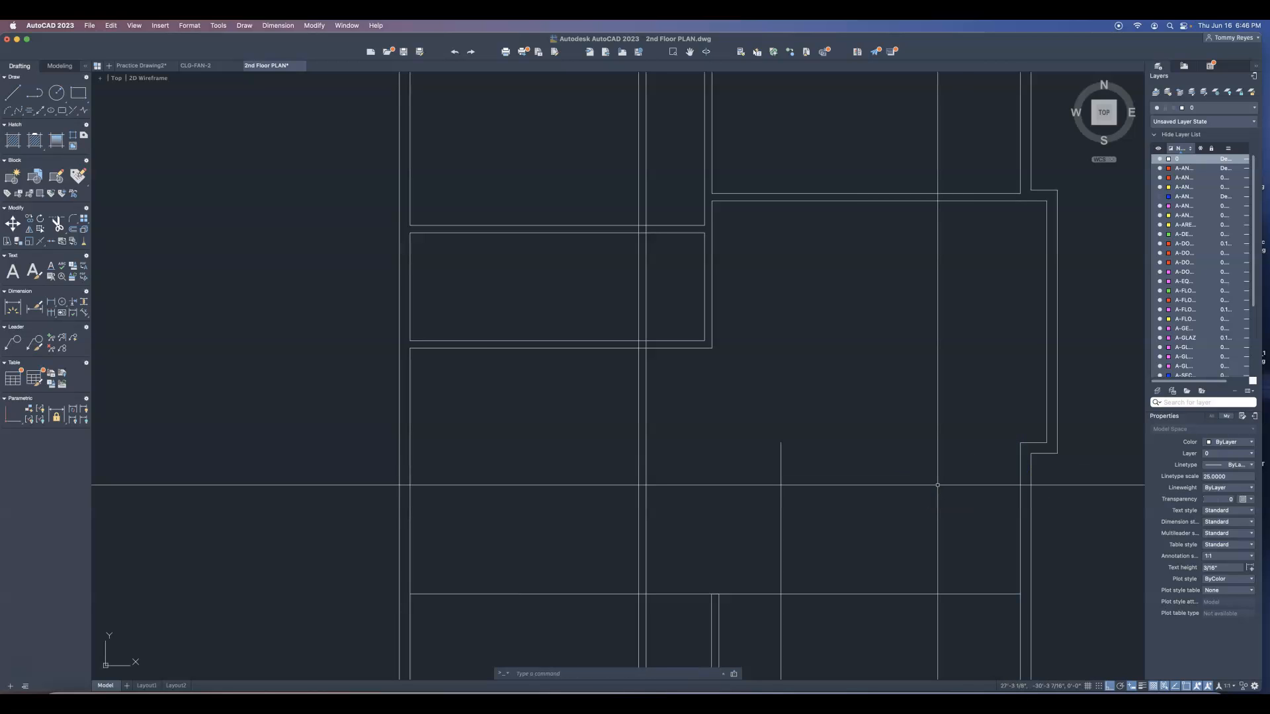
{"action": "type", "text": "l"}
{"action": "key", "text": "Return"}
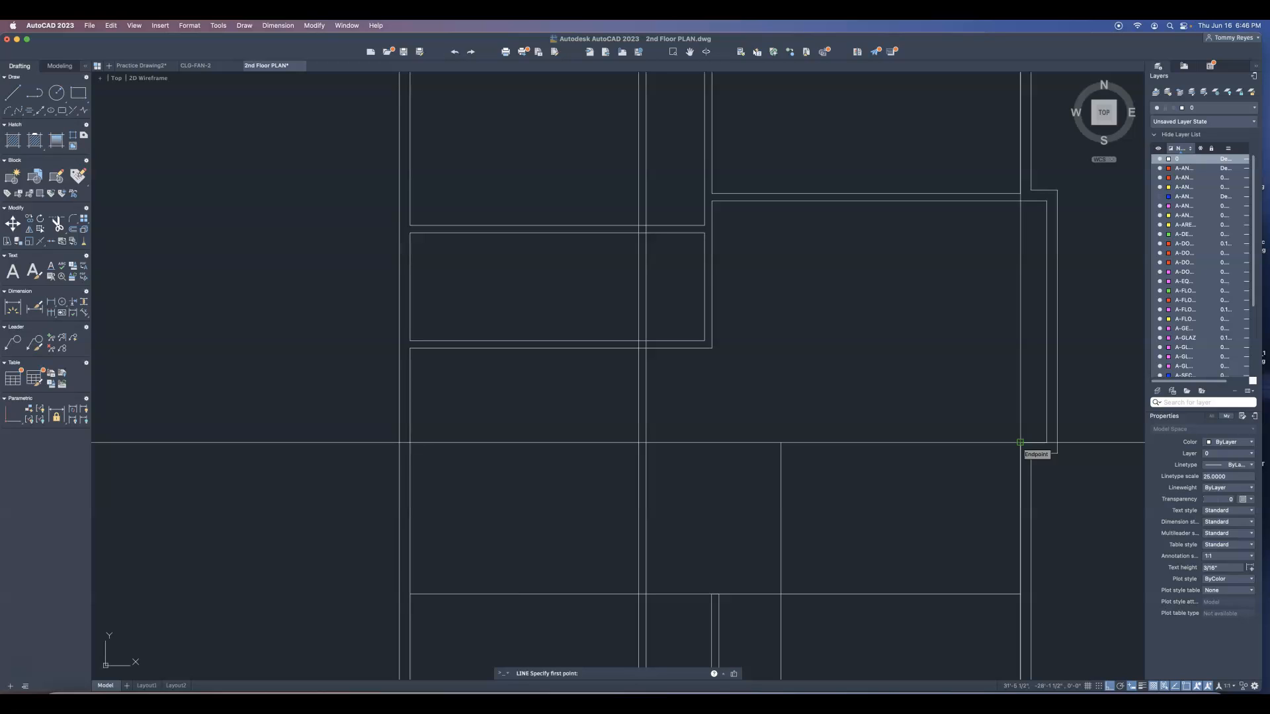
{"action": "key", "text": "Escape"}
Offset the new vertical line 4.5" to the west to form the partition's thickness.
{"action": "type", "text": "o"}
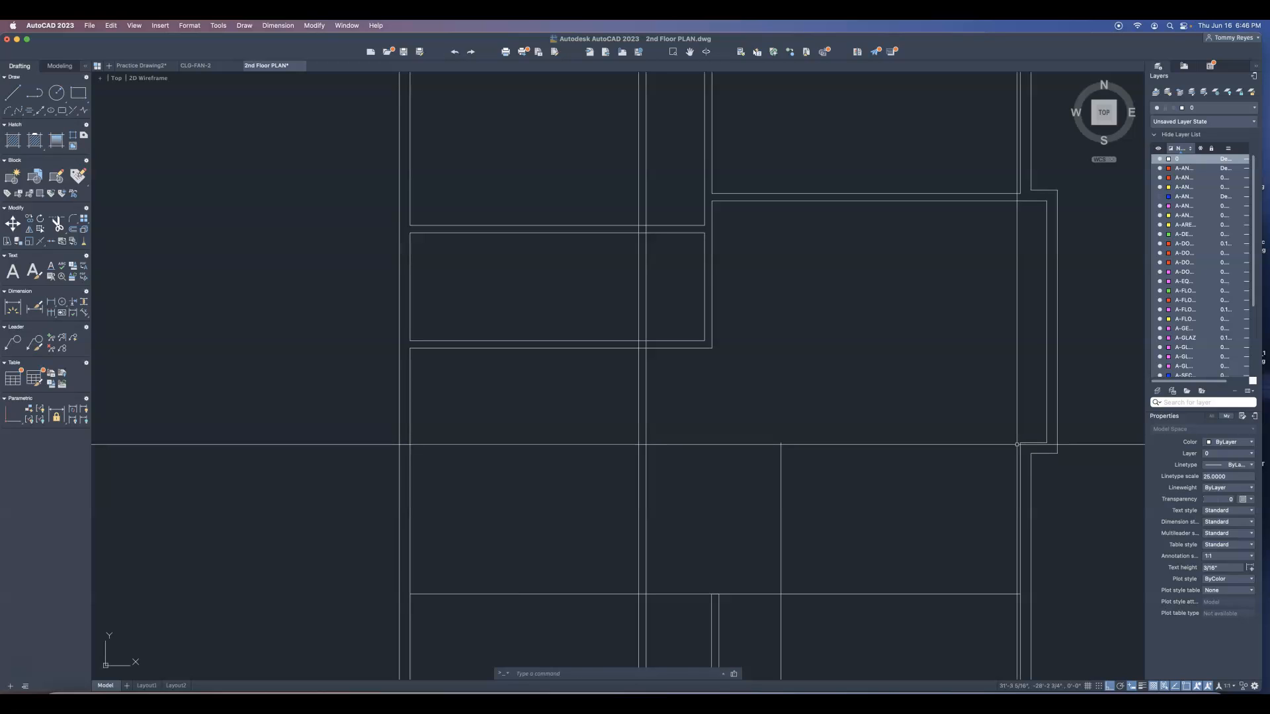
{"action": "key", "text": "Return"}
{"action": "type", "text": "4.5"}
{"action": "key", "text": "Return"}
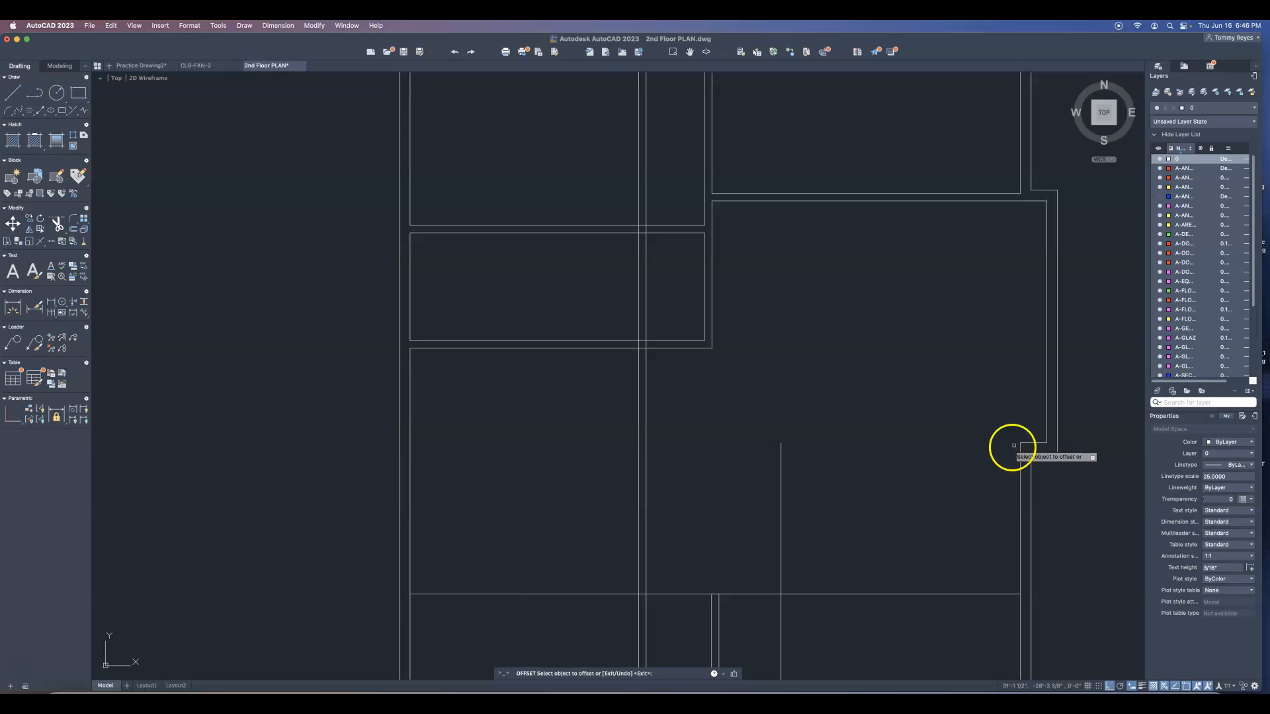
{"action": "left_click", "coordinate": [781, 466]}
{"action": "left_click", "coordinate": [746, 482]}
{"action": "key", "text": "Escape"}
Draw a horizontal line from the bump-out's lower inner corner west to the new partition's outer line.
{"action": "type", "text": "l"}
{"action": "key", "text": "Return"}
{"action": "key", "text": "Escape"}
{"action": "left_click", "coordinate": [1032, 443]}
{"action": "left_click", "coordinate": [1021, 442]}
{"action": "left_click", "coordinate": [774, 443]}
{"action": "key", "text": "Escape"}
Offset the new horizontal line 4.5" to the south to form the wall's thickness.
{"action": "type", "text": "o"}
{"action": "key", "text": "Return"}
{"action": "type", "text": "4"}
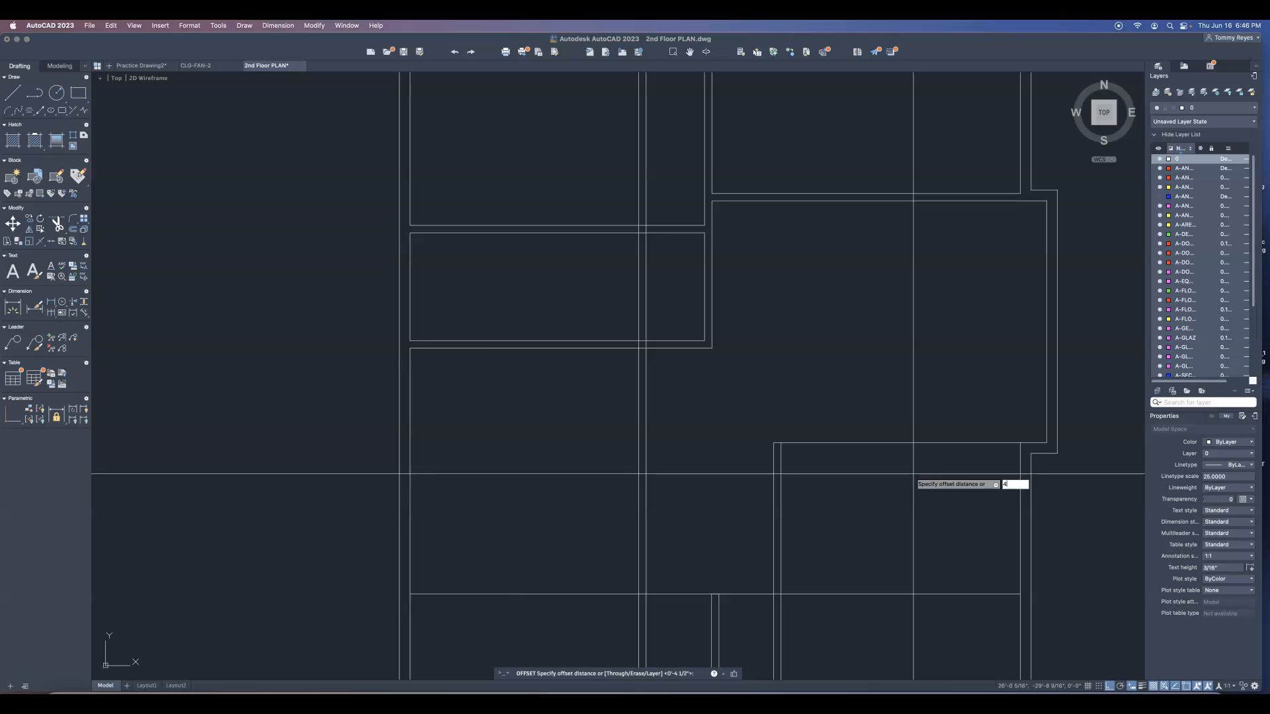
{"action": "type", "text": ".5"}
{"action": "key", "text": "Return"}
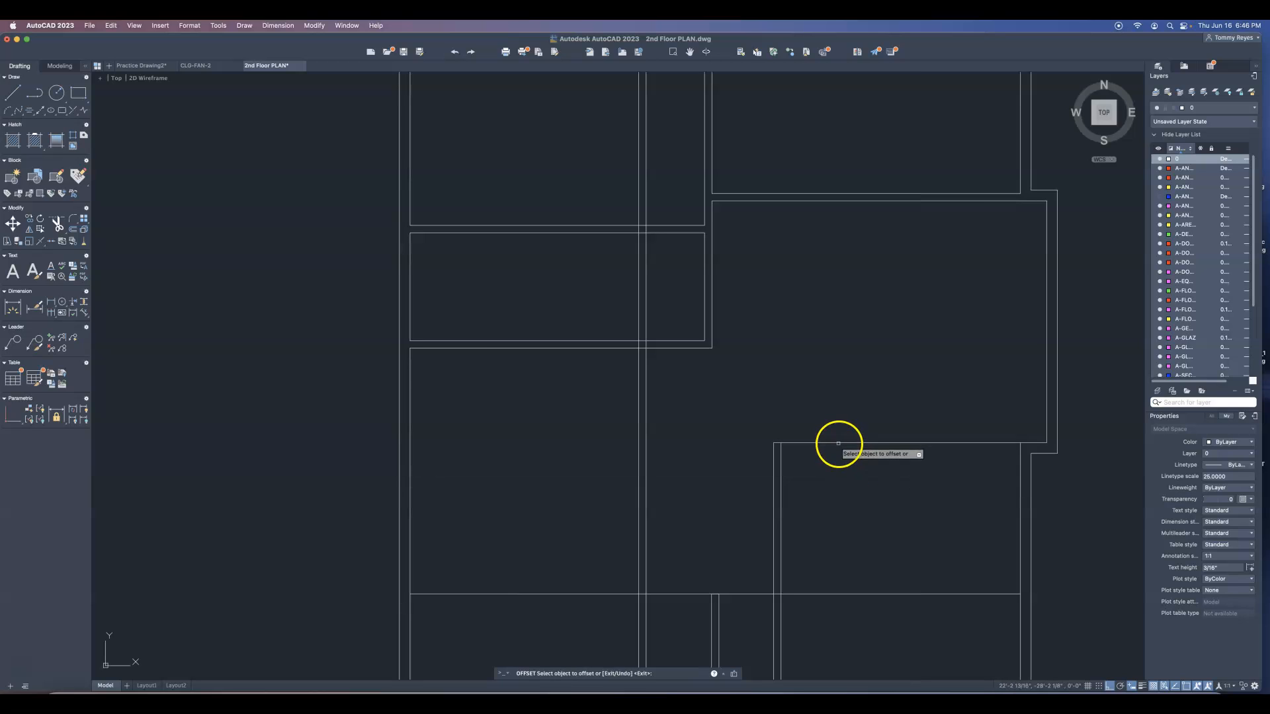
{"action": "key", "text": "Escape"}
Trim the east wall's inner line between the two lines of the new horizontal wall.
{"action": "type", "text": "tr"}
{"action": "key", "text": "Return"}
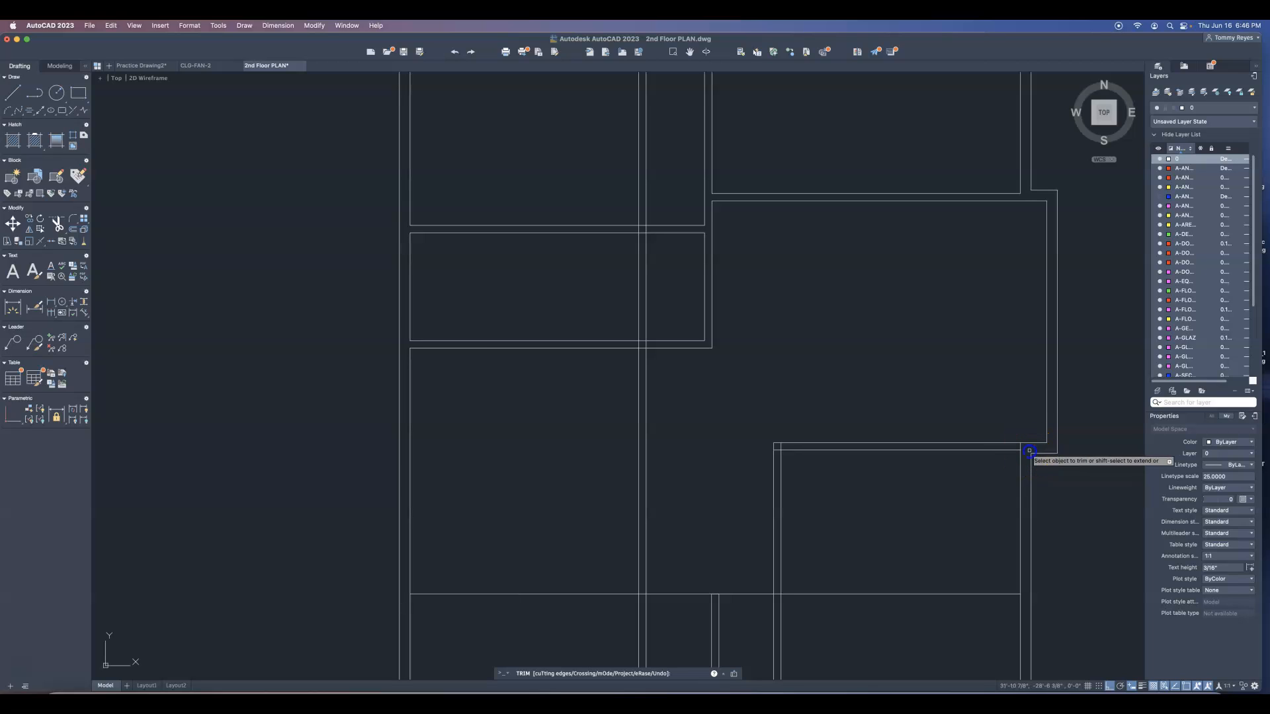
{"action": "left_click", "coordinate": [1021, 447]}
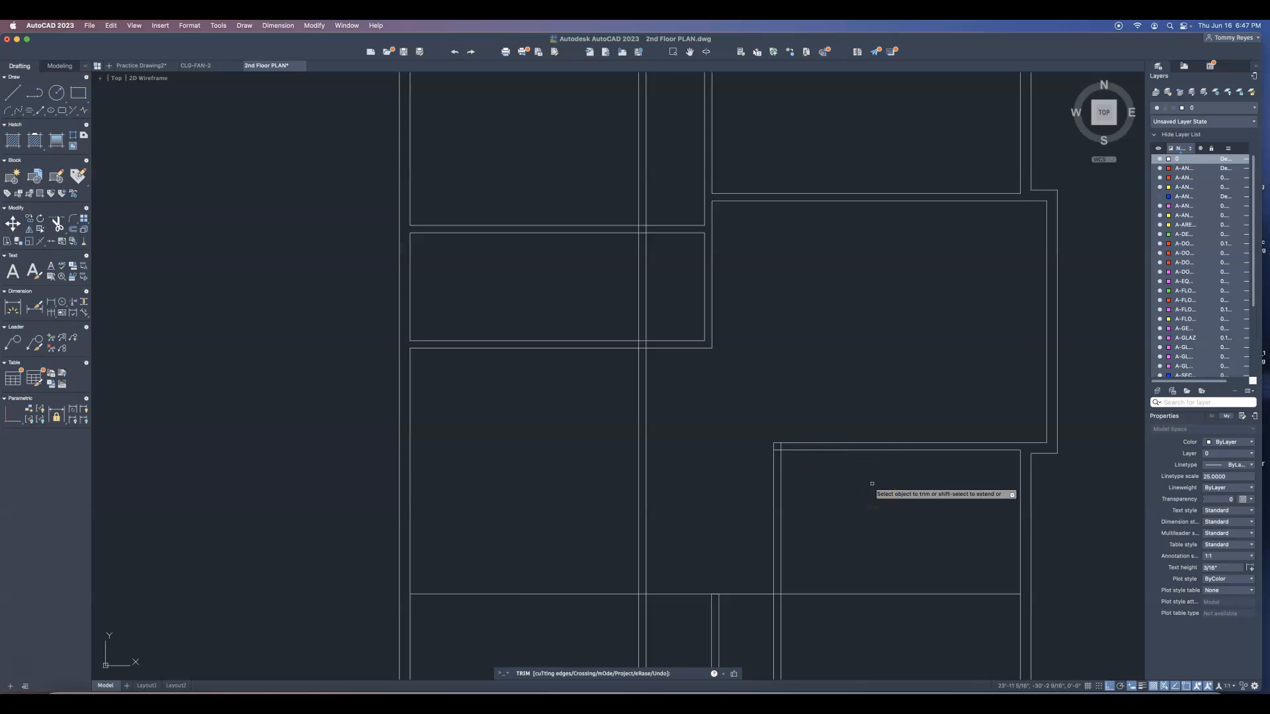
{"action": "right_click", "coordinate": [893, 489]}
Offset the new horizontal wall's upper line 2'9" to the south.
{"action": "type", "text": "o"}
{"action": "right_click", "coordinate": [914, 492]}
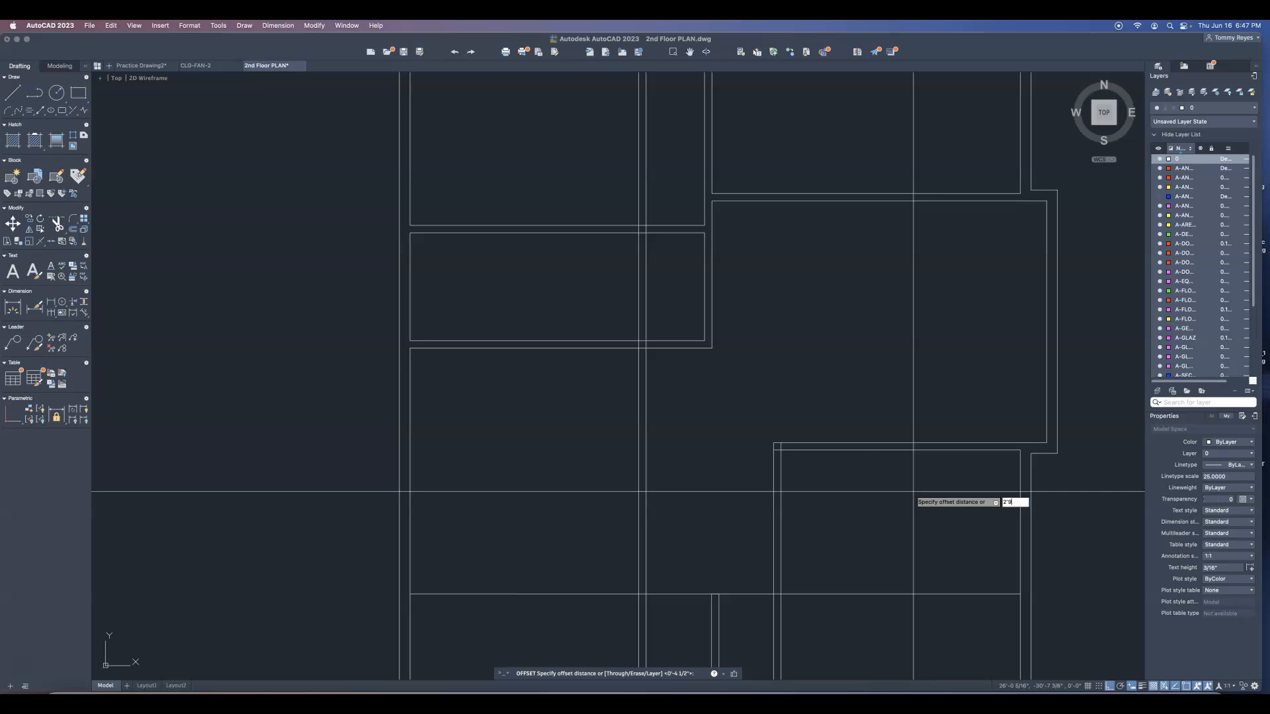
{"action": "type", "text": "2'9"}
{"action": "right_click", "coordinate": [879, 445]}
{"action": "left_click", "coordinate": [879, 444]}
{"action": "left_click", "coordinate": [873, 511]}
{"action": "right_click", "coordinate": [874, 511]}
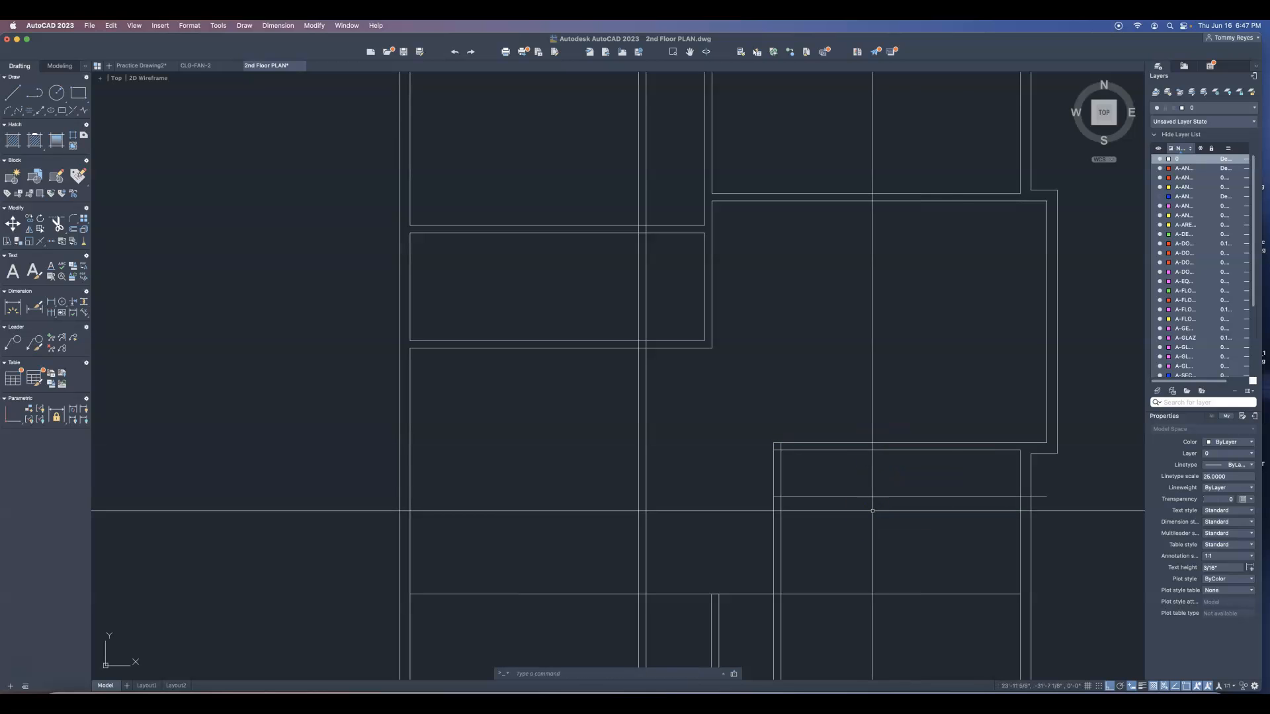
Offset the resulting horizontal line 4.5" to the south to form the second partition's thickness.
{"action": "type", "text": "O"}
{"action": "key", "text": "Return"}
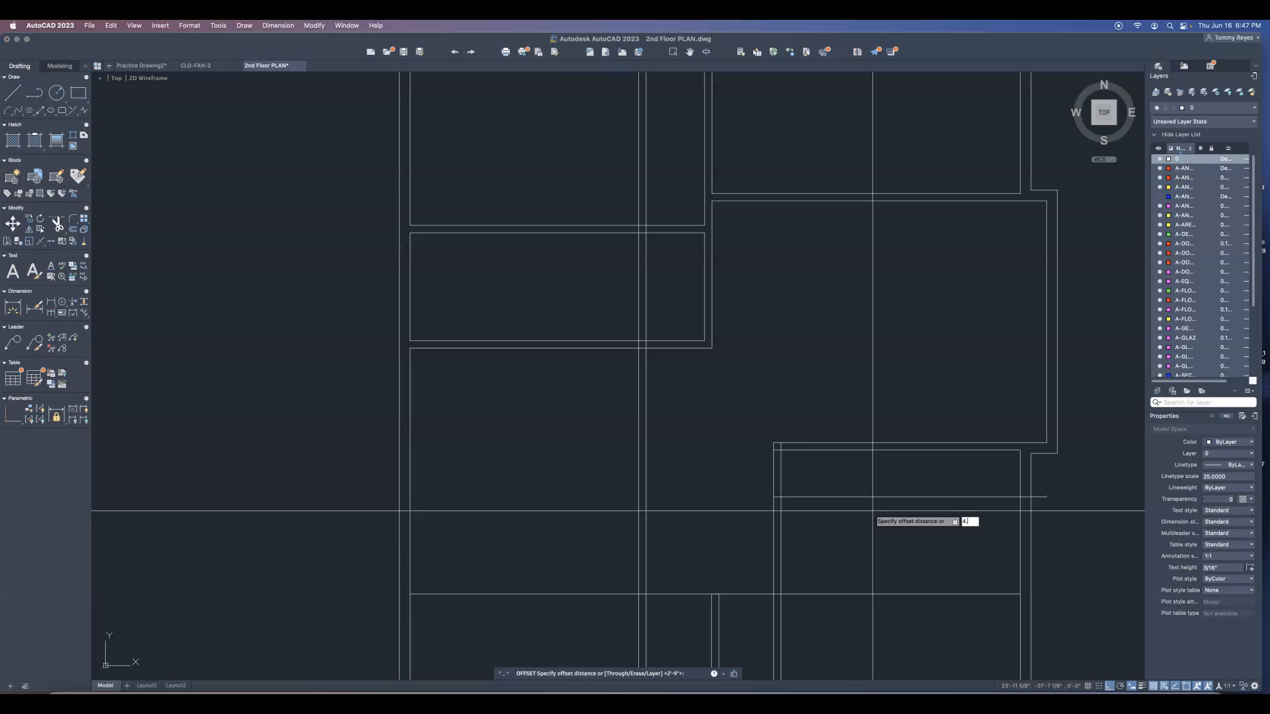
{"action": "key", "text": "Return"}
{"action": "left_click", "coordinate": [868, 497]}
{"action": "left_click", "coordinate": [867, 522]}
{"action": "right_click", "coordinate": [866, 522]}
Extend the lower partition's two lines to the west wall and trim their overhanging ends at the exterior walls' inner lines.
{"action": "type", "text": "EX"}
{"action": "key", "text": "Return"}
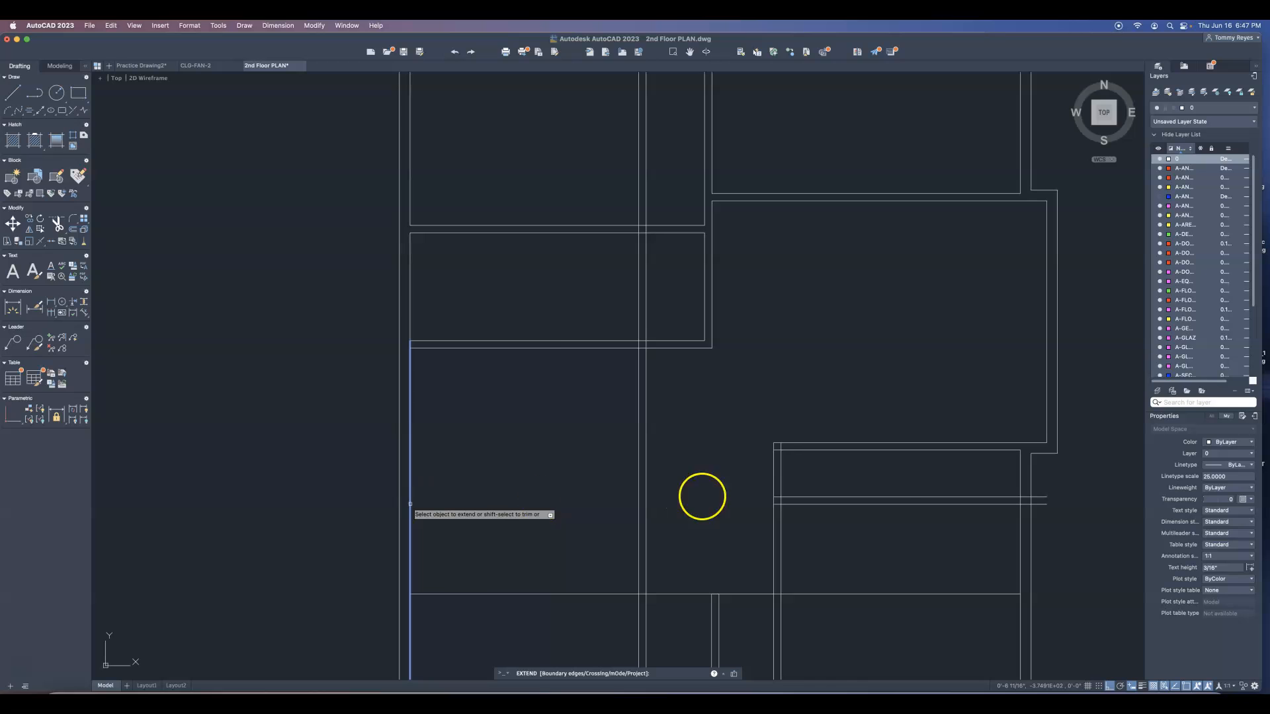
{"action": "left_click", "coordinate": [778, 498]}
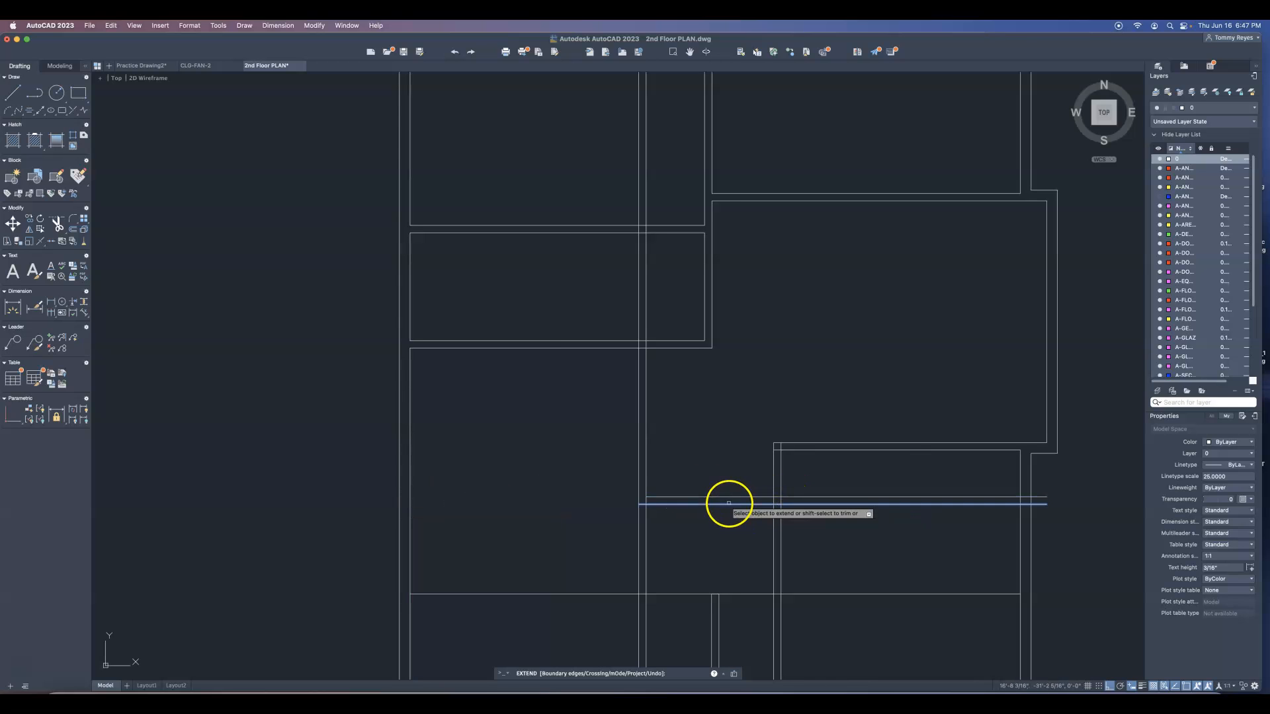
{"action": "left_click", "coordinate": [728, 504]}
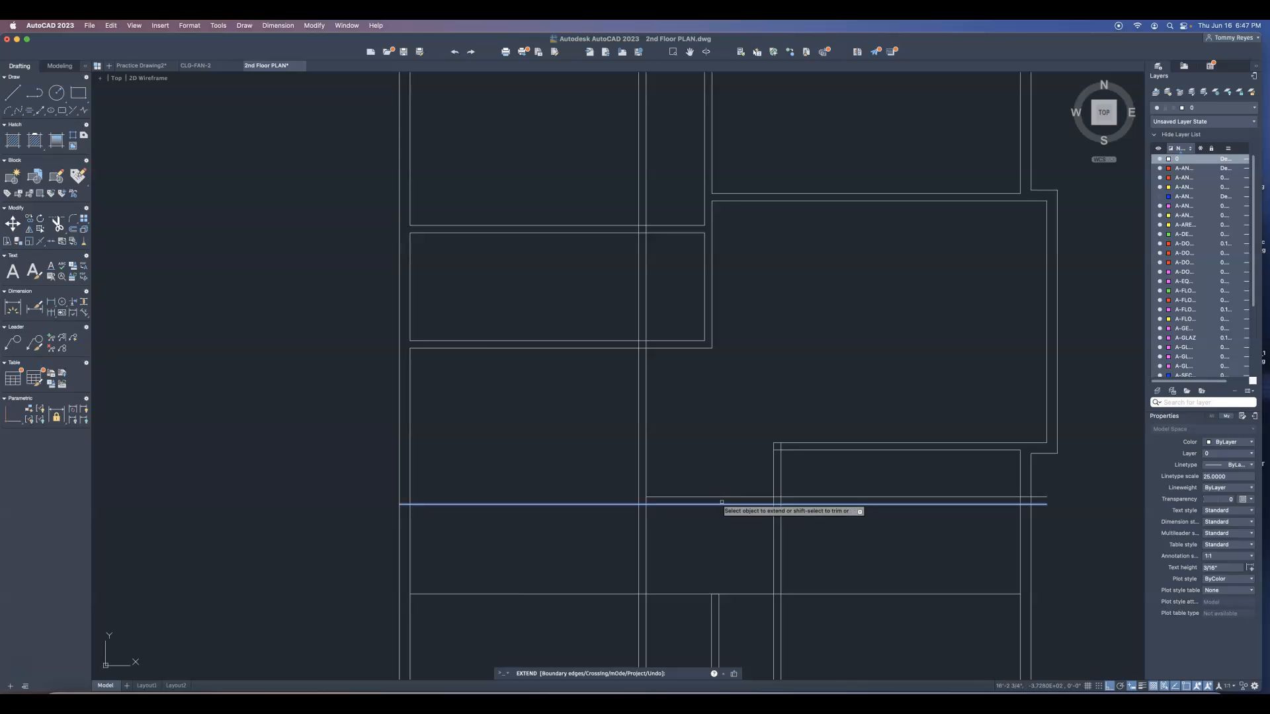
{"action": "left_click", "coordinate": [713, 497]}
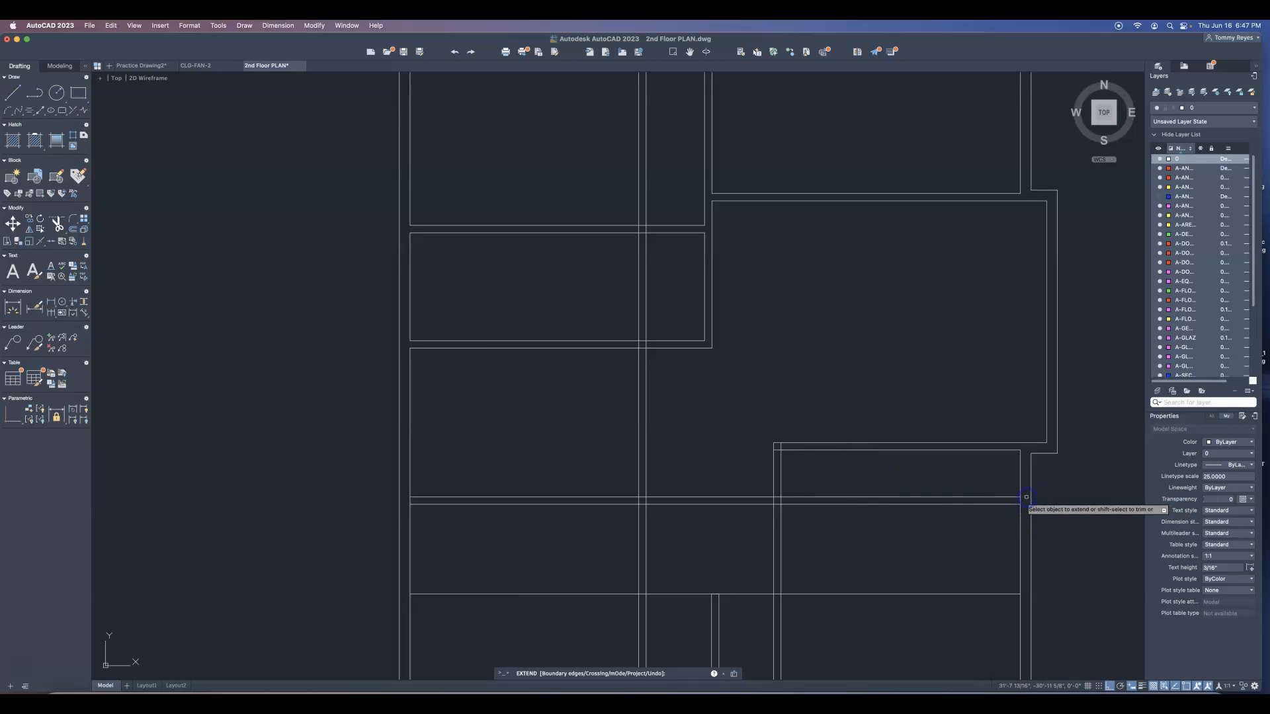
Trim the vertical partition's upper corner and clean up its crossing with the lower horizontal partition.
{"action": "left_click", "coordinate": [780, 448]}
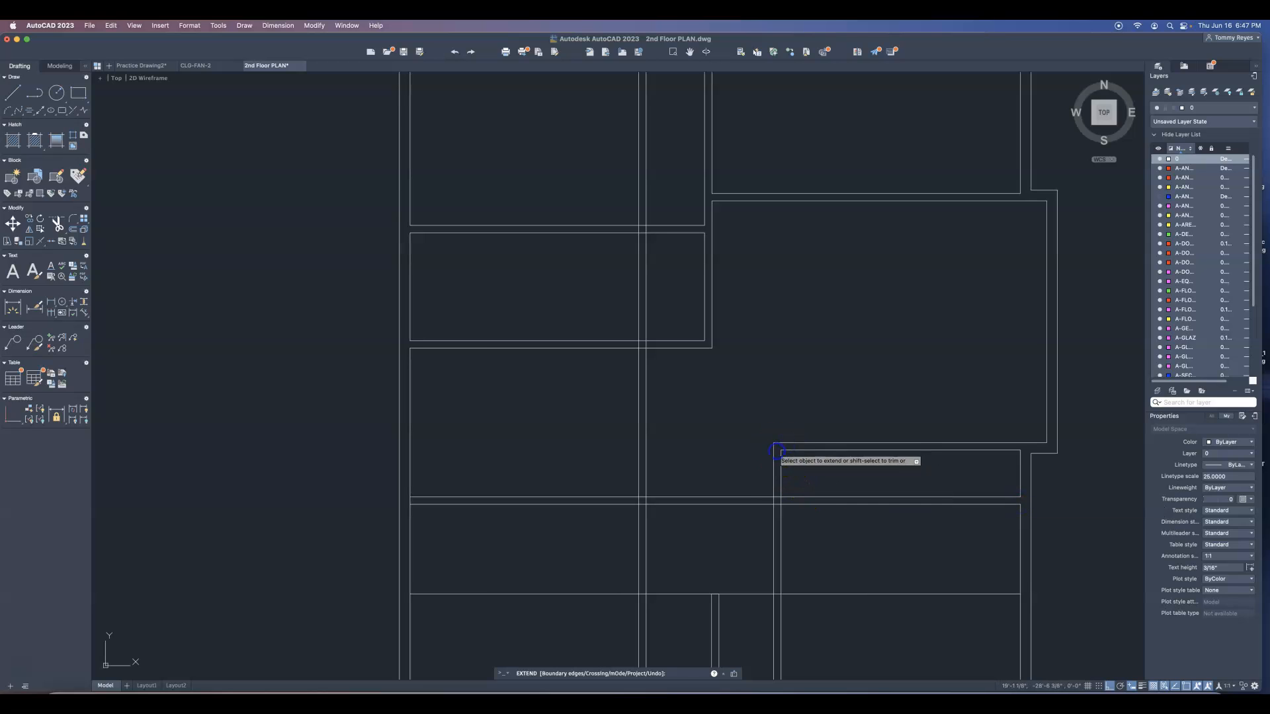
{"action": "left_click", "coordinate": [782, 499]}
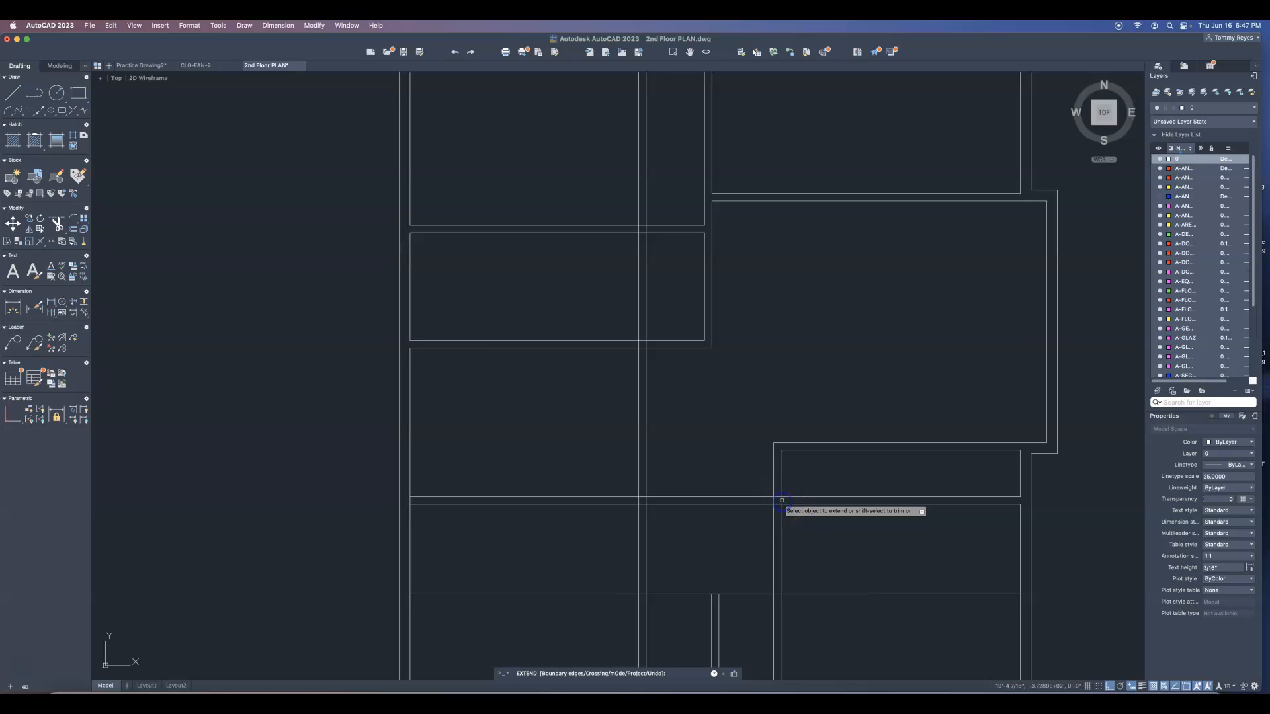
{"action": "left_click", "coordinate": [632, 497]}
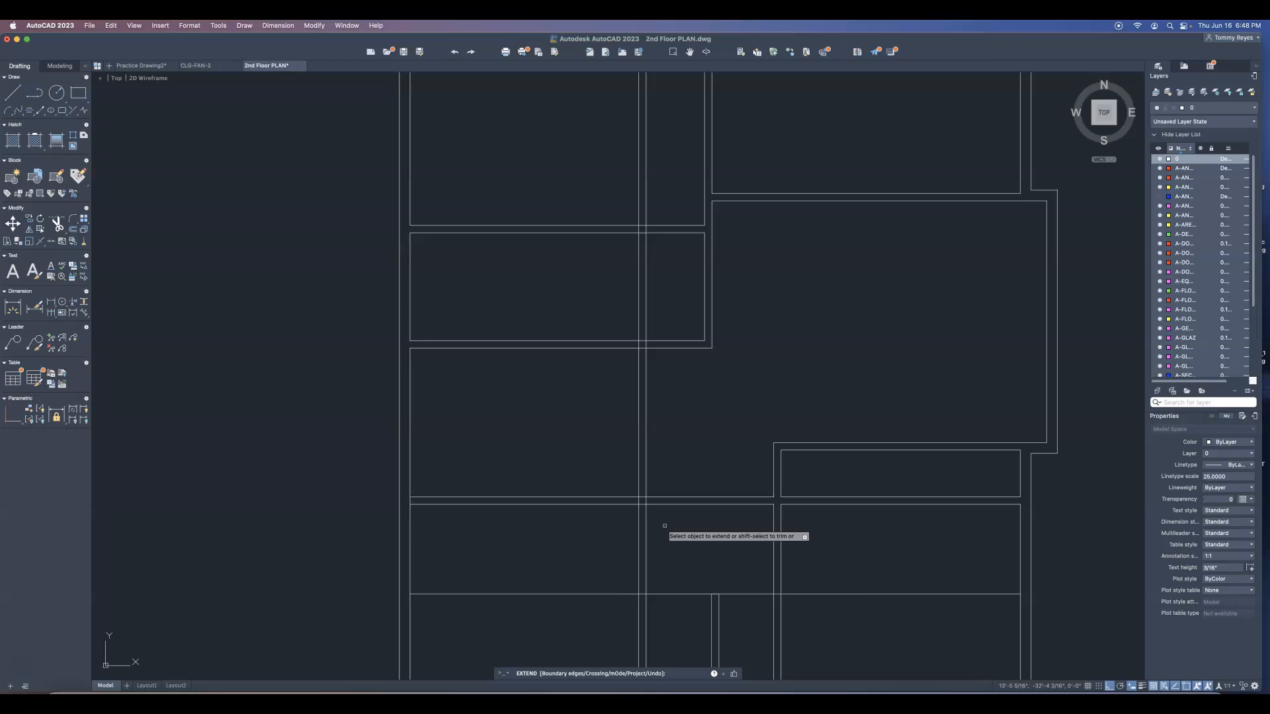
{"action": "key", "text": "Escape"}
Draw two parallel horizontal lines from the vertical partition's outer and inner upper corners to the west wall's inner line.
{"action": "type", "text": "l"}
{"action": "key", "text": "Return"}
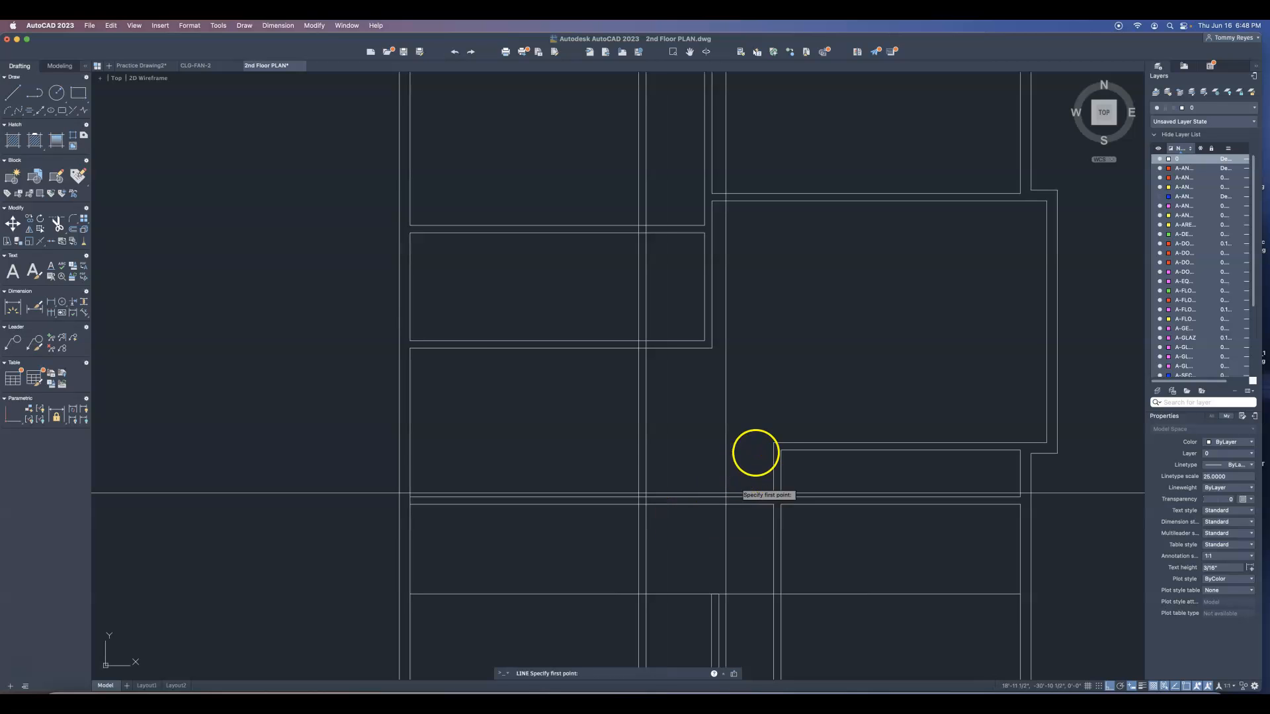
{"action": "left_click", "coordinate": [773, 444]}
{"action": "left_click", "coordinate": [408, 448]}
{"action": "key", "text": "Escape"}
{"action": "type", "text": "l"}
{"action": "key", "text": "Return"}
{"action": "left_click", "coordinate": [782, 450]}
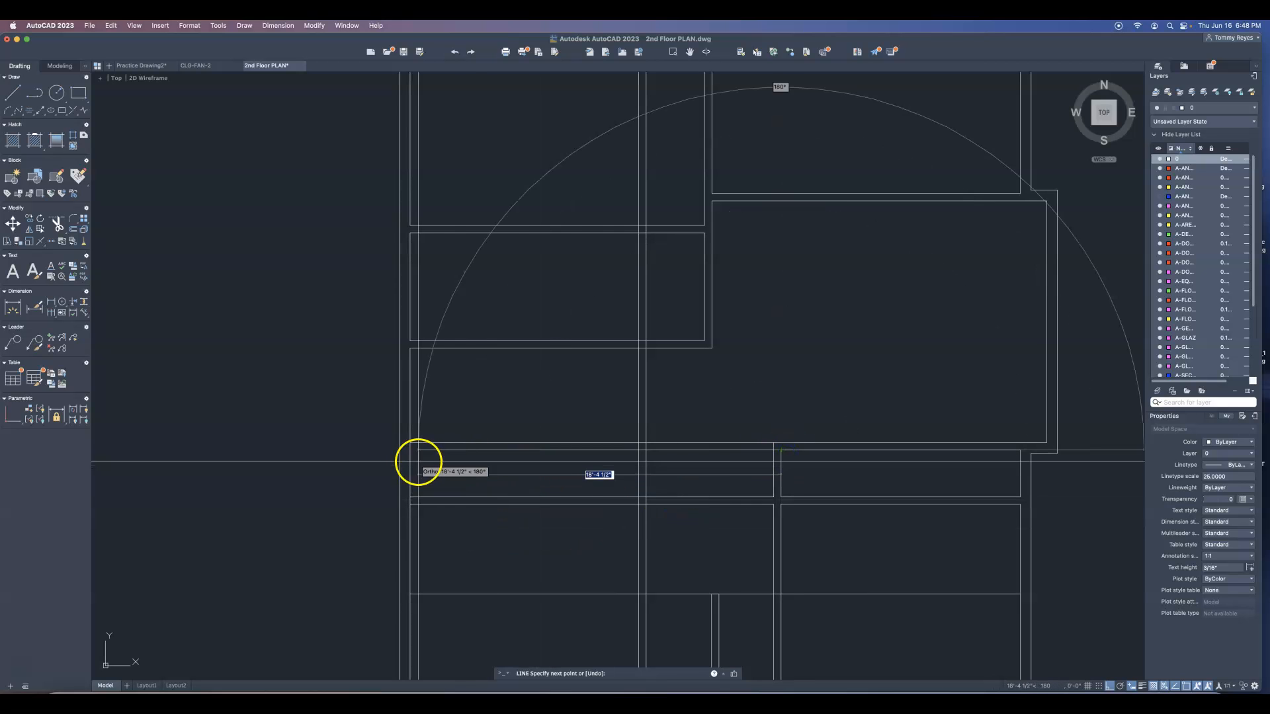
{"action": "left_click", "coordinate": [409, 452]}
{"action": "key", "text": "Escape"}
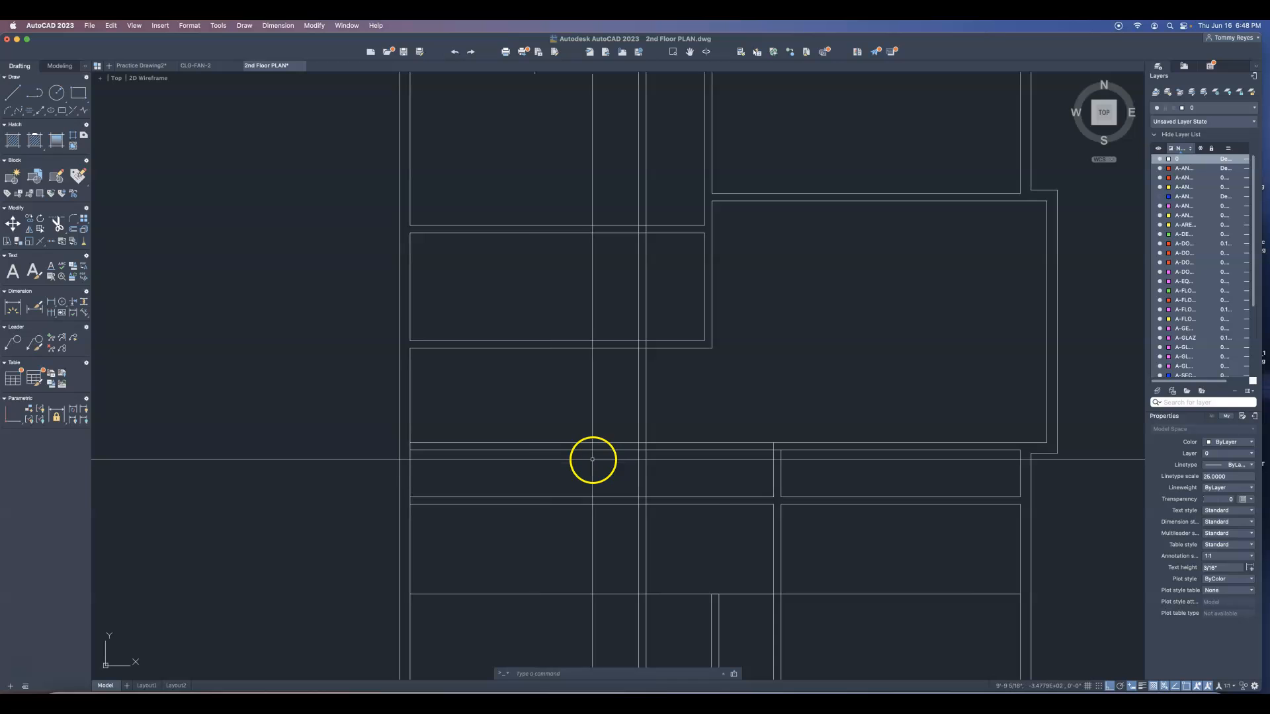
Trim both new horizontal lines between the long middle vertical wall and the partition to leave an opening.
{"action": "type", "text": "tr"}
{"action": "key", "text": "Return"}
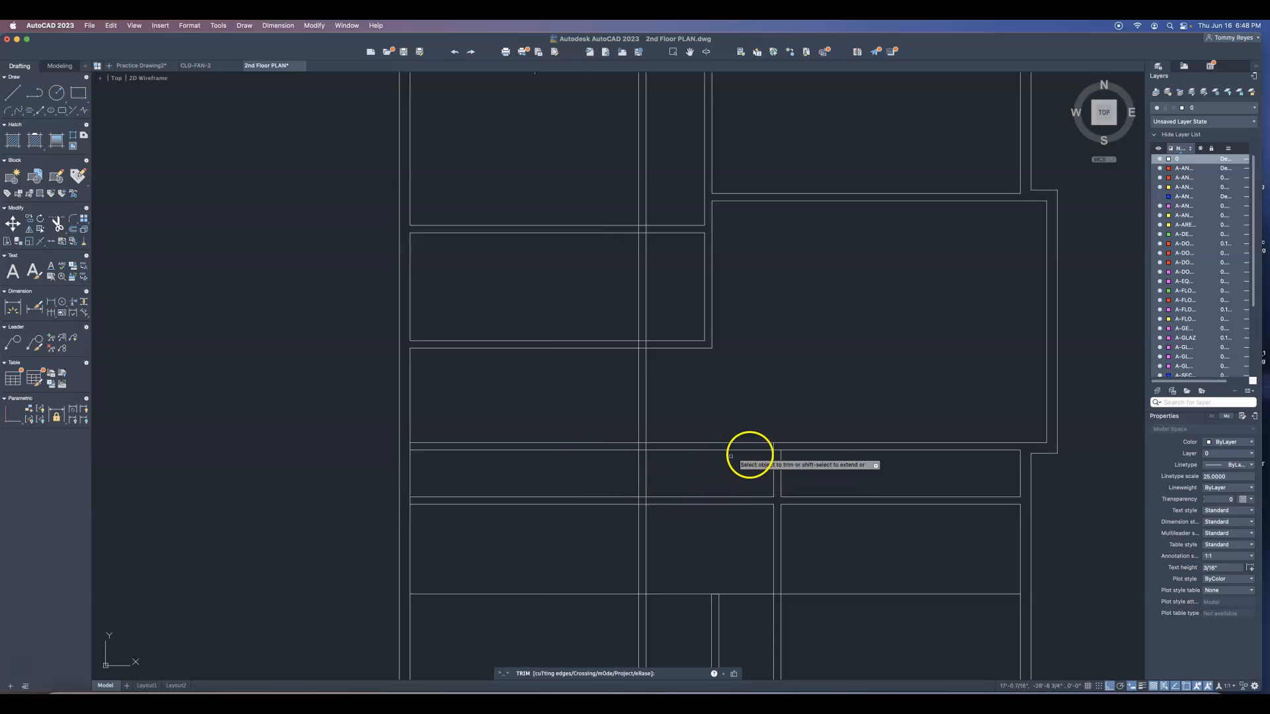
{"action": "left_click", "coordinate": [755, 450]}
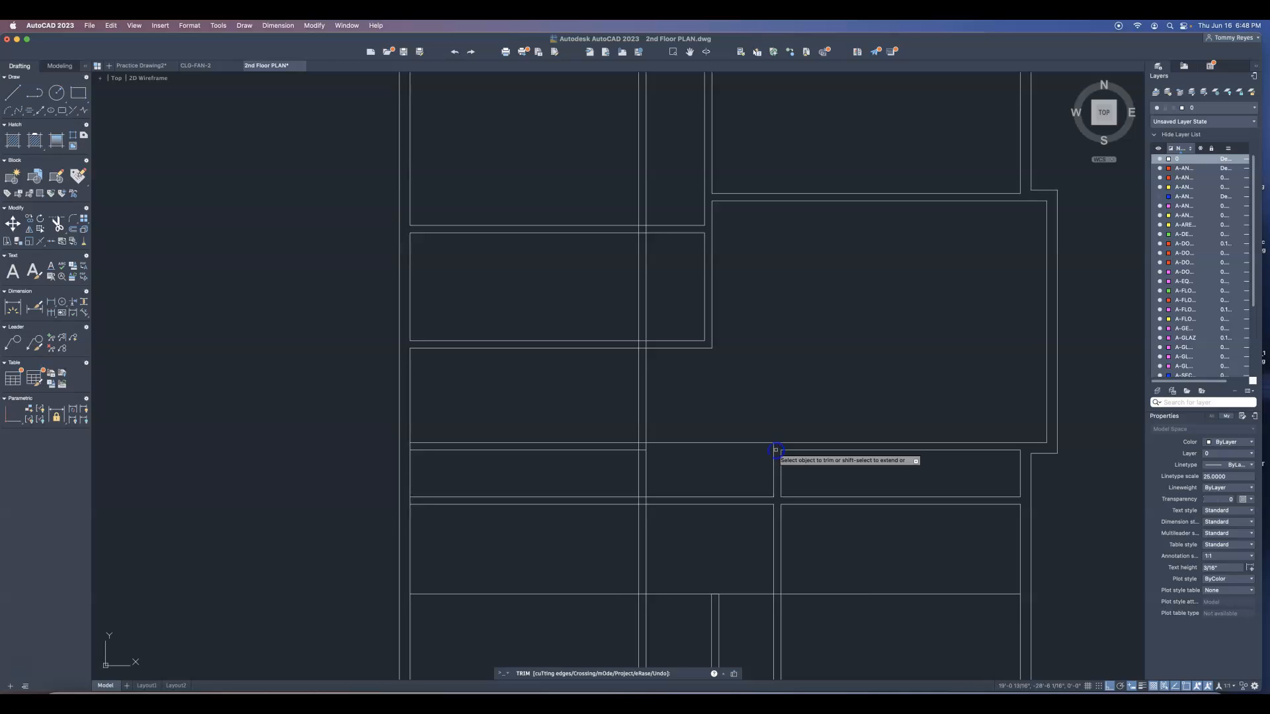
{"action": "left_click", "coordinate": [652, 444]}
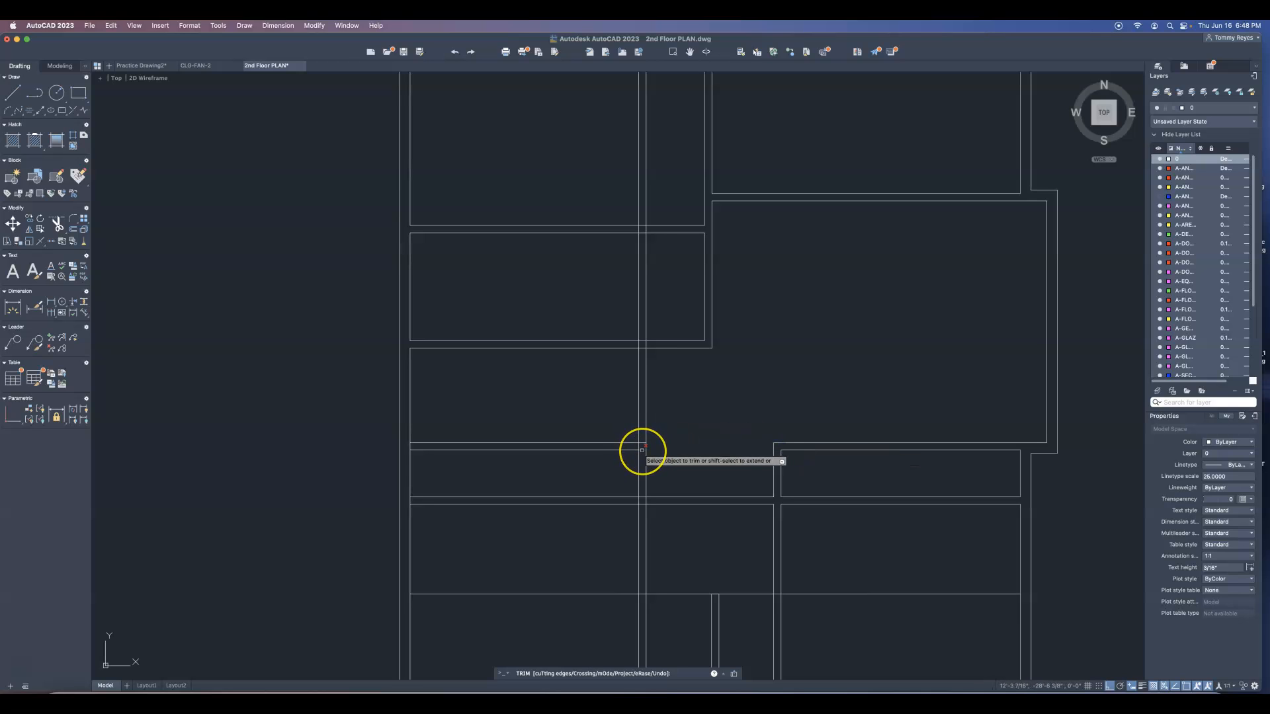
{"action": "right_click", "coordinate": [678, 438]}
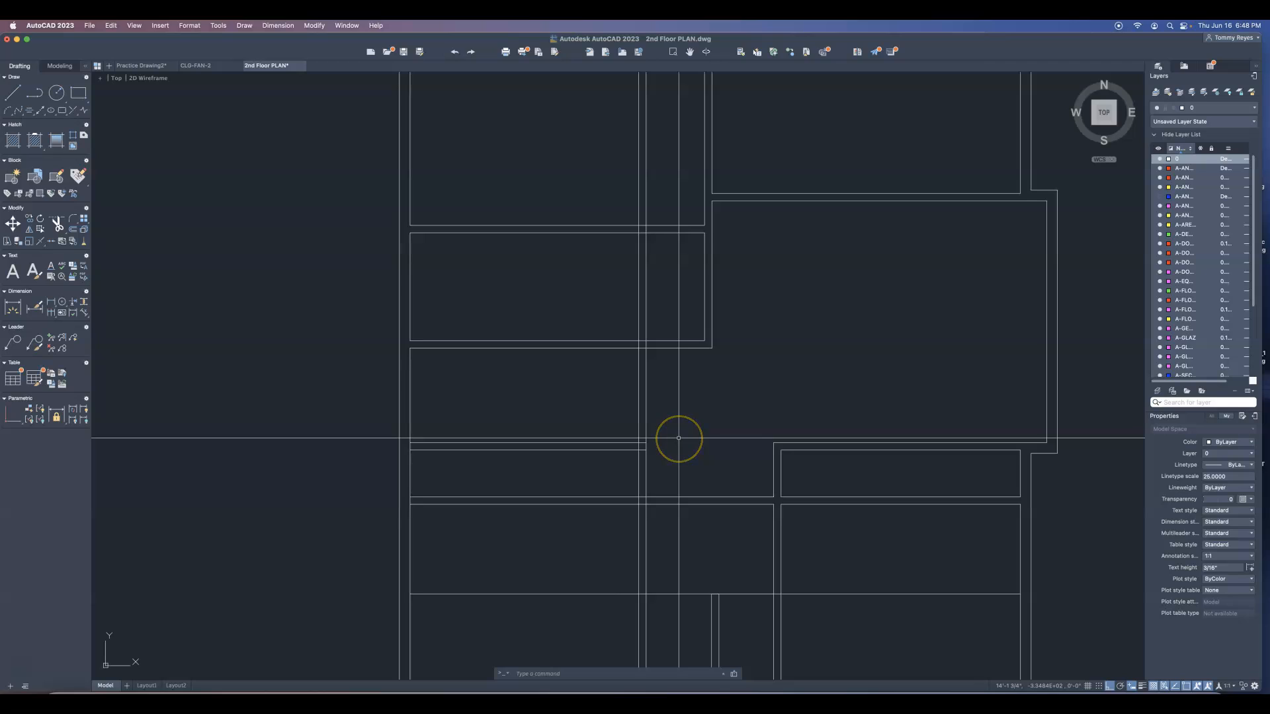
{"action": "right_click", "coordinate": [672, 443]}
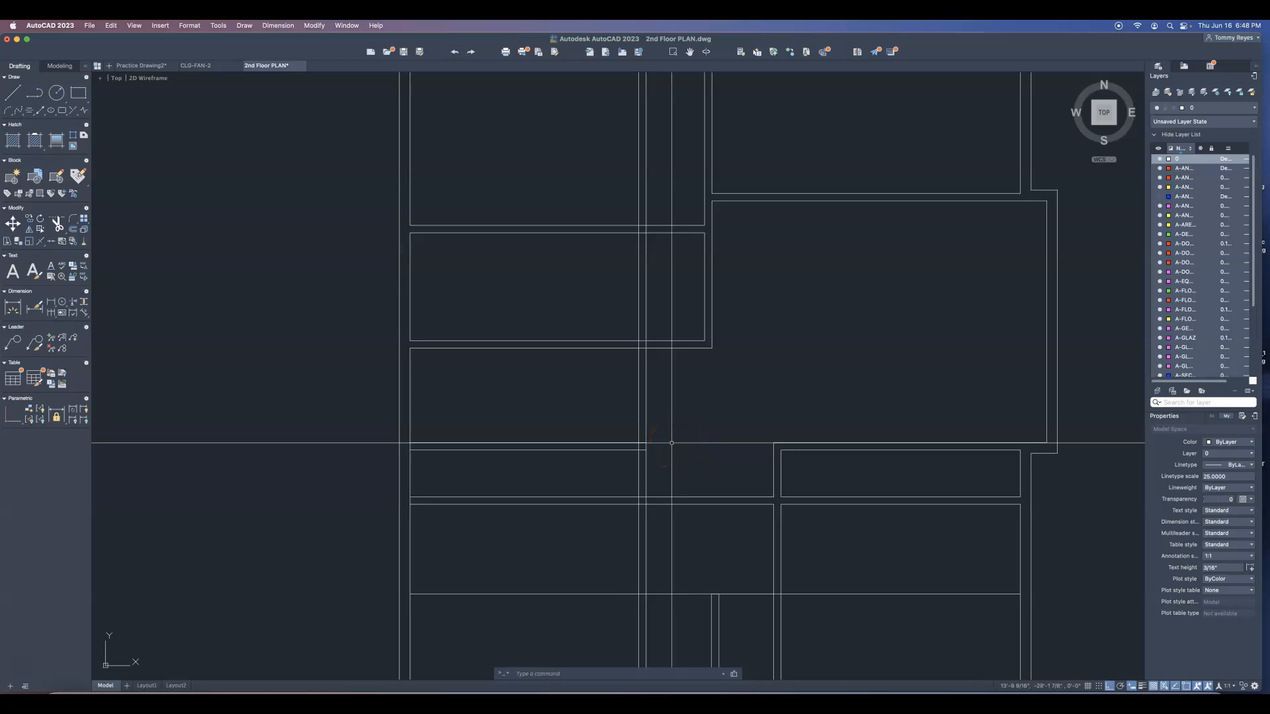
{"action": "scroll", "coordinate": [672, 443], "scroll_direction": "down", "scroll_amount": 10}
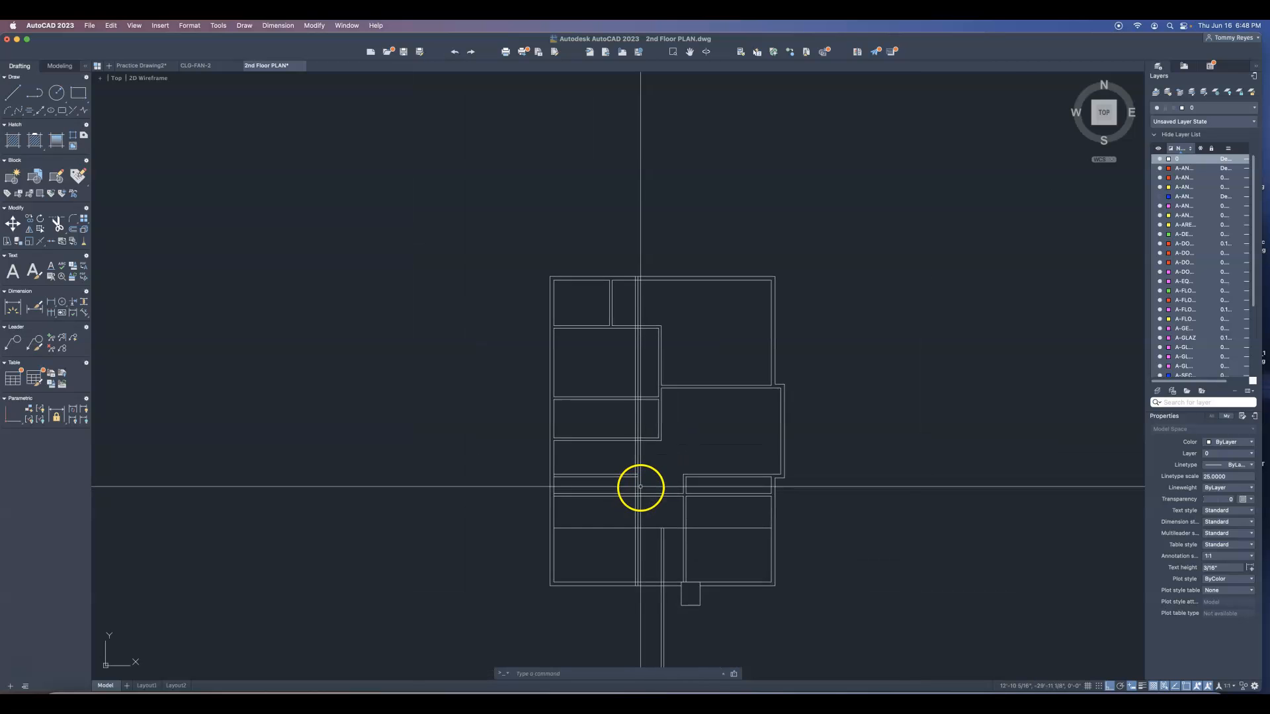
{"action": "scroll", "coordinate": [641, 487], "scroll_direction": "up", "scroll_amount": 3}
{"action": "type", "text": "tr"}
{"action": "key", "text": "Return"}
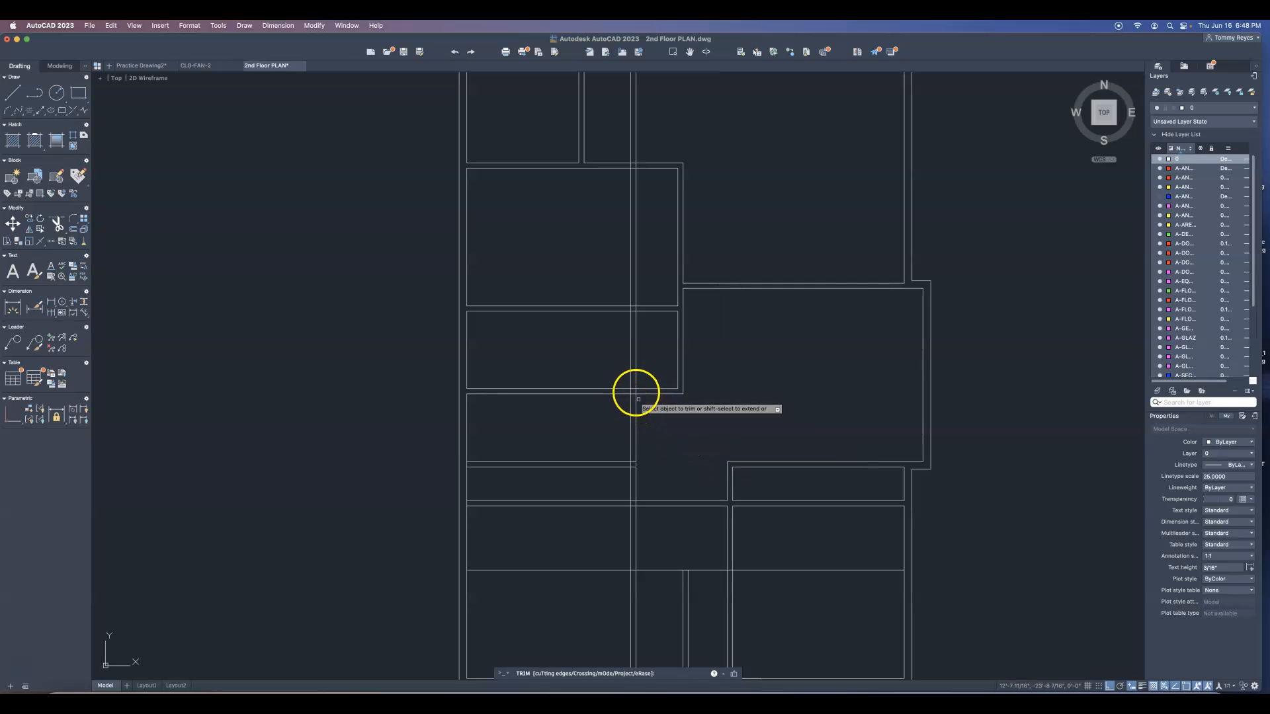
{"action": "scroll", "coordinate": [635, 400], "scroll_direction": "down", "scroll_amount": 4}
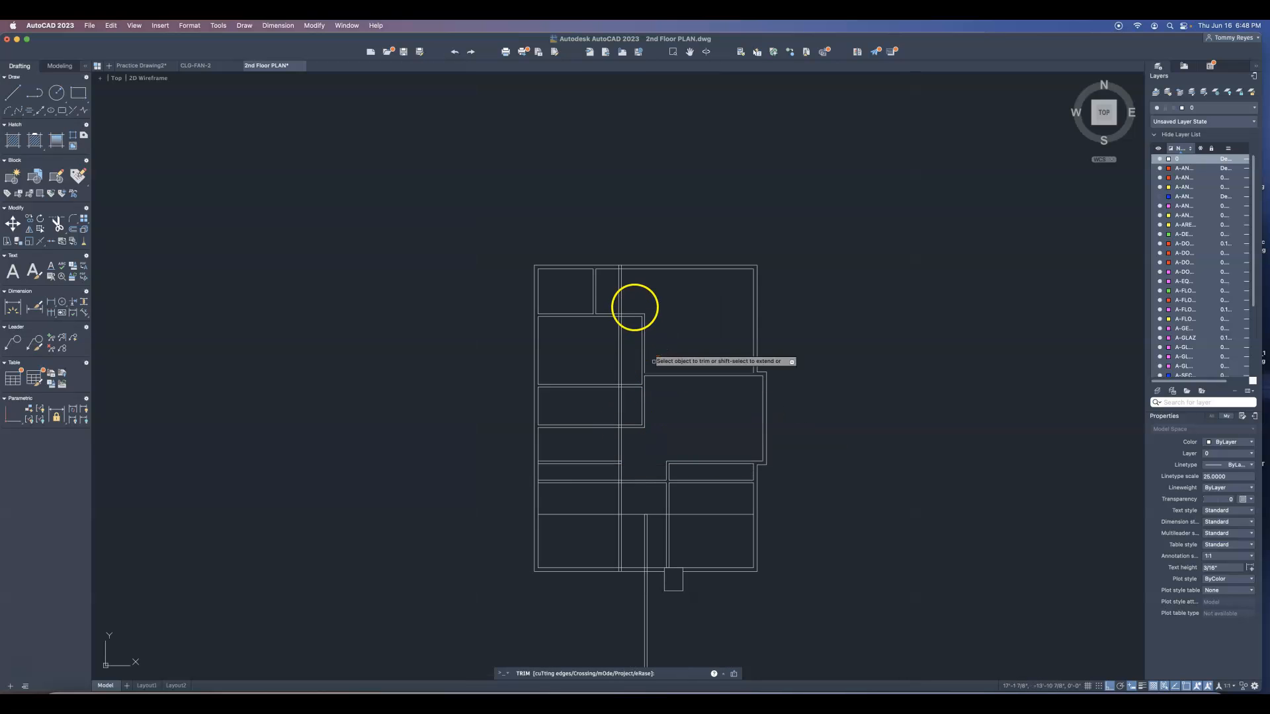
{"action": "key", "text": "Escape"}
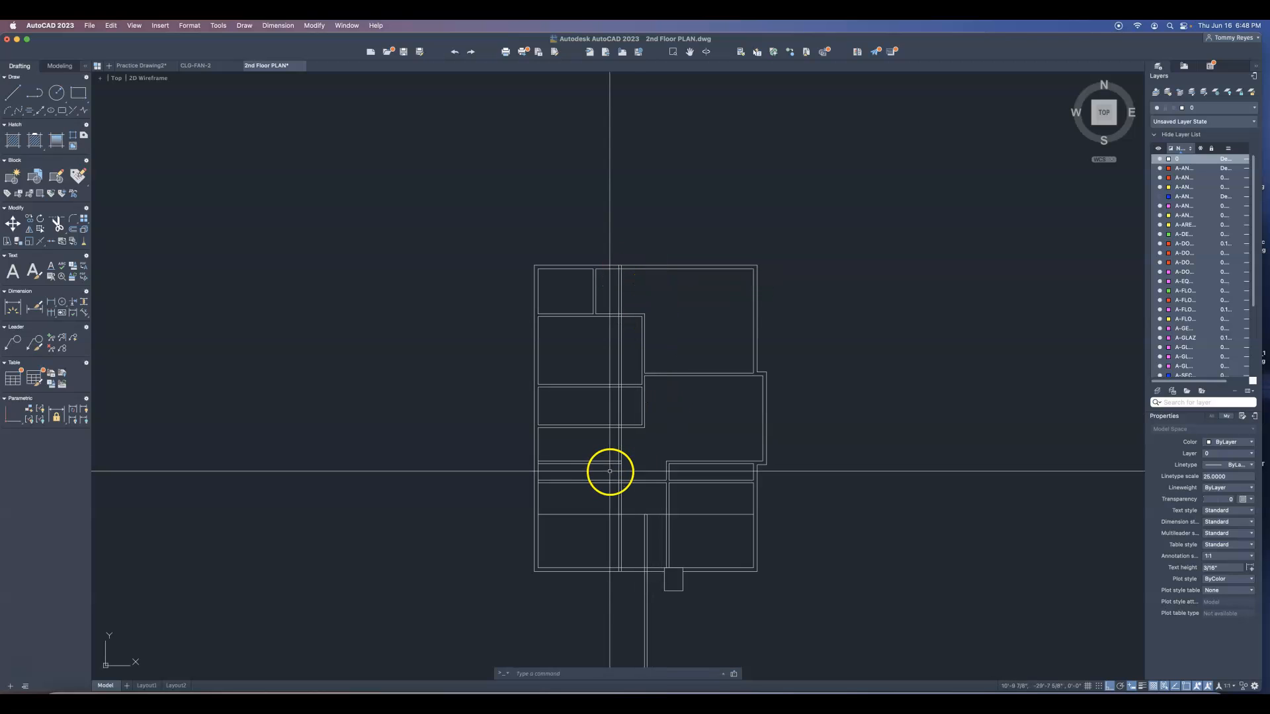
Fillet the middle vertical wall's two lines with the two western horizontal lines to form a square wall corner.
{"action": "type", "text": "f"}
{"action": "key", "text": "Return"}
{"action": "scroll", "coordinate": [622, 467], "scroll_direction": "up", "scroll_amount": 3}
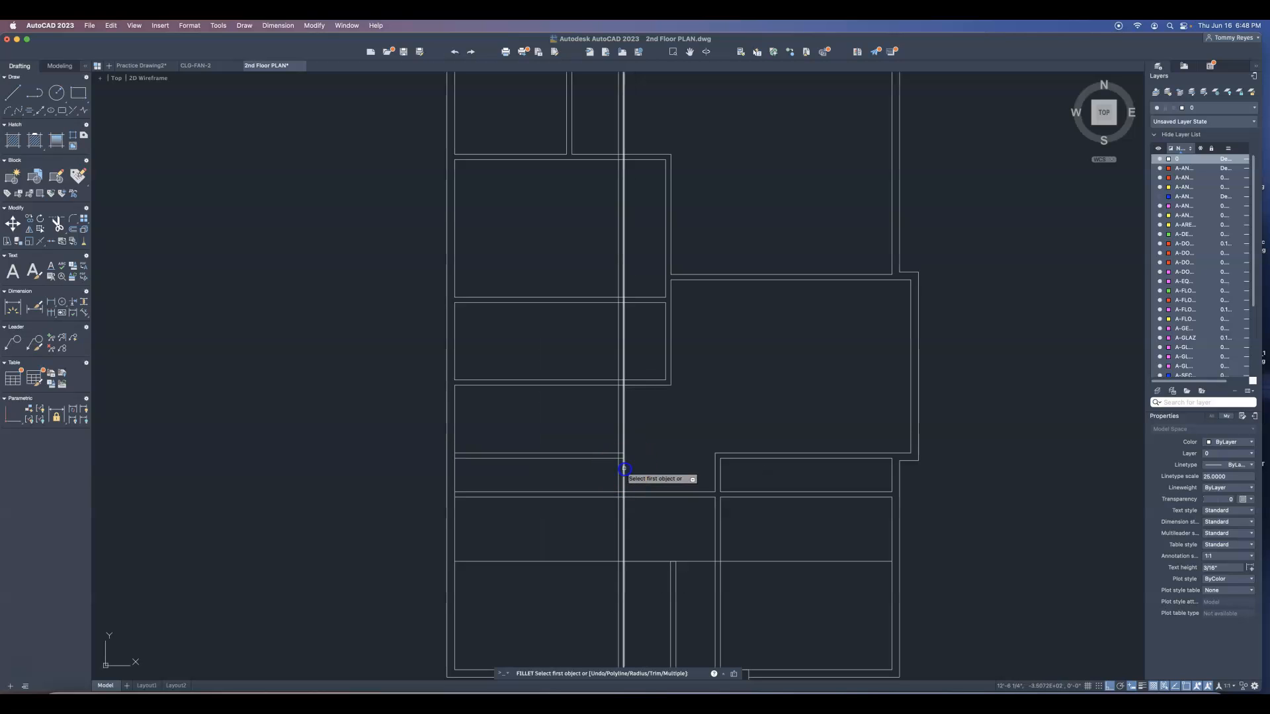
{"action": "left_click", "coordinate": [622, 456]}
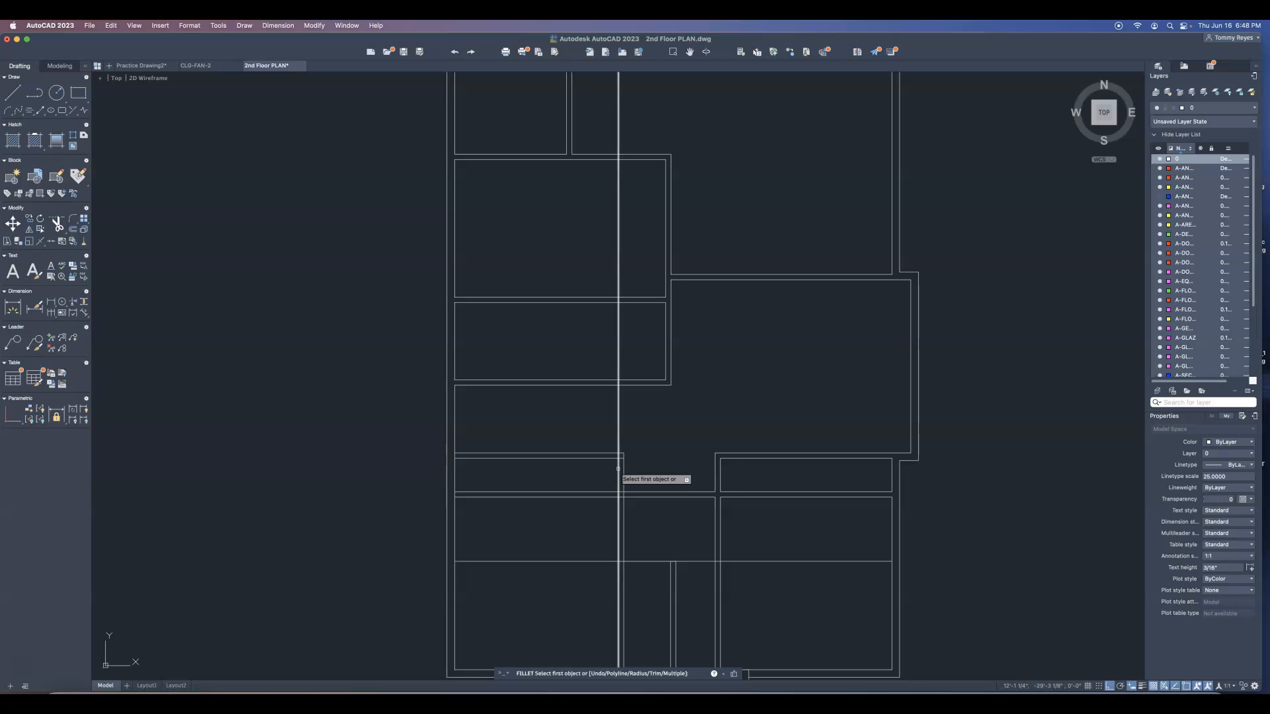
{"action": "left_click", "coordinate": [612, 459]}
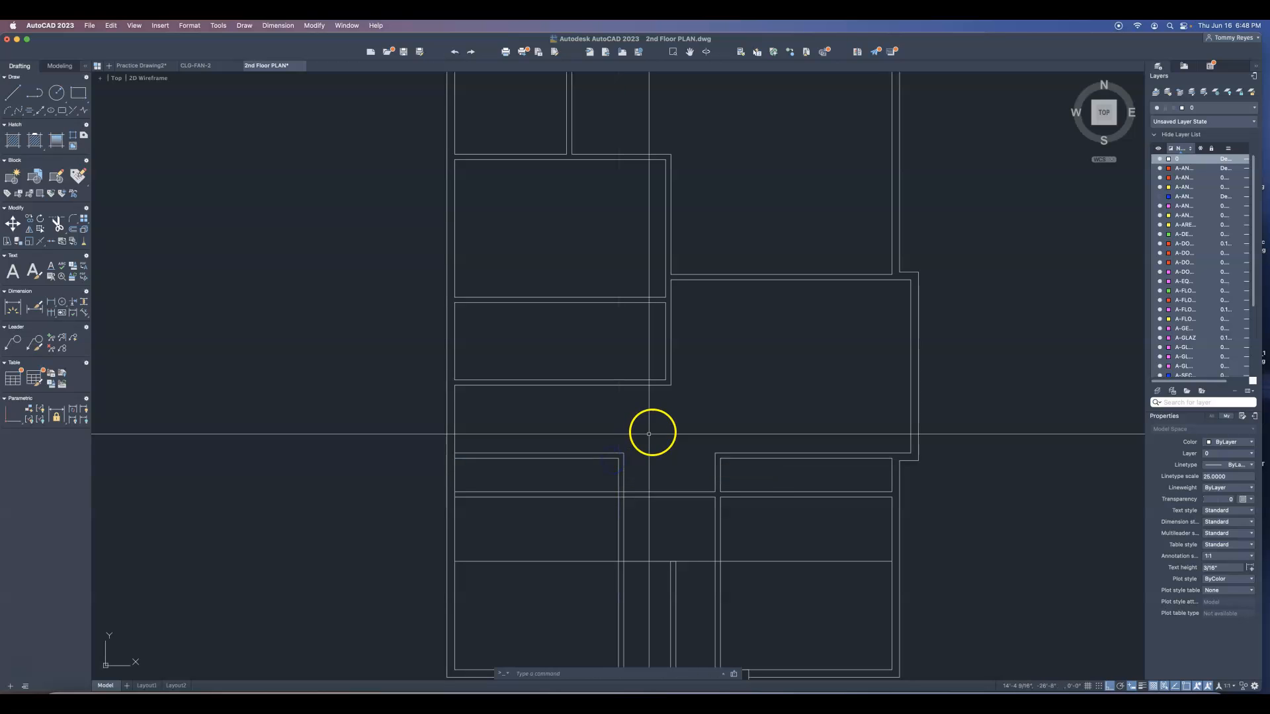
Trim the western vertical partition's two lines where they run past the south wall's inner line.
{"action": "scroll", "coordinate": [641, 439], "scroll_direction": "down", "scroll_amount": 2}
{"action": "type", "text": "tr"}
{"action": "key", "text": "Return"}
{"action": "scroll", "coordinate": [632, 636], "scroll_direction": "up", "scroll_amount": 5}
{"action": "left_click", "coordinate": [622, 536]}
{"action": "left_click", "coordinate": [583, 541]}
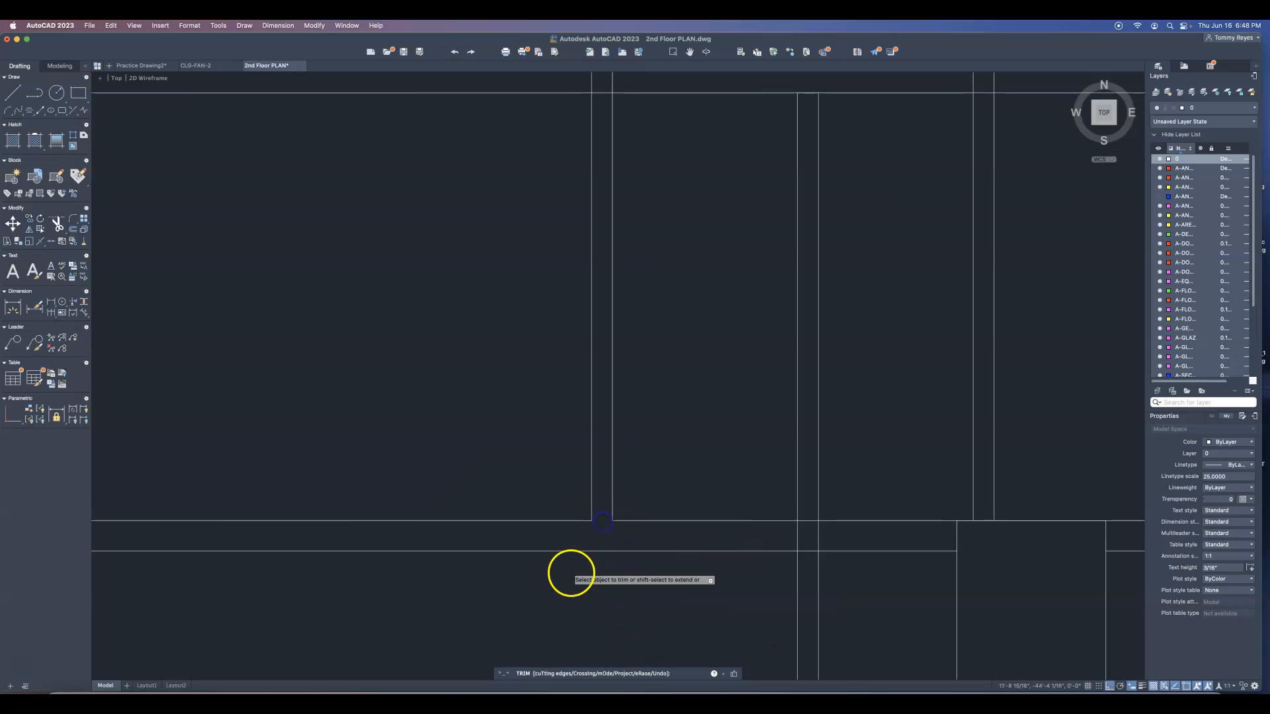
{"action": "scroll", "coordinate": [596, 578], "scroll_direction": "down", "scroll_amount": 5}
{"action": "key", "text": "Escape"}
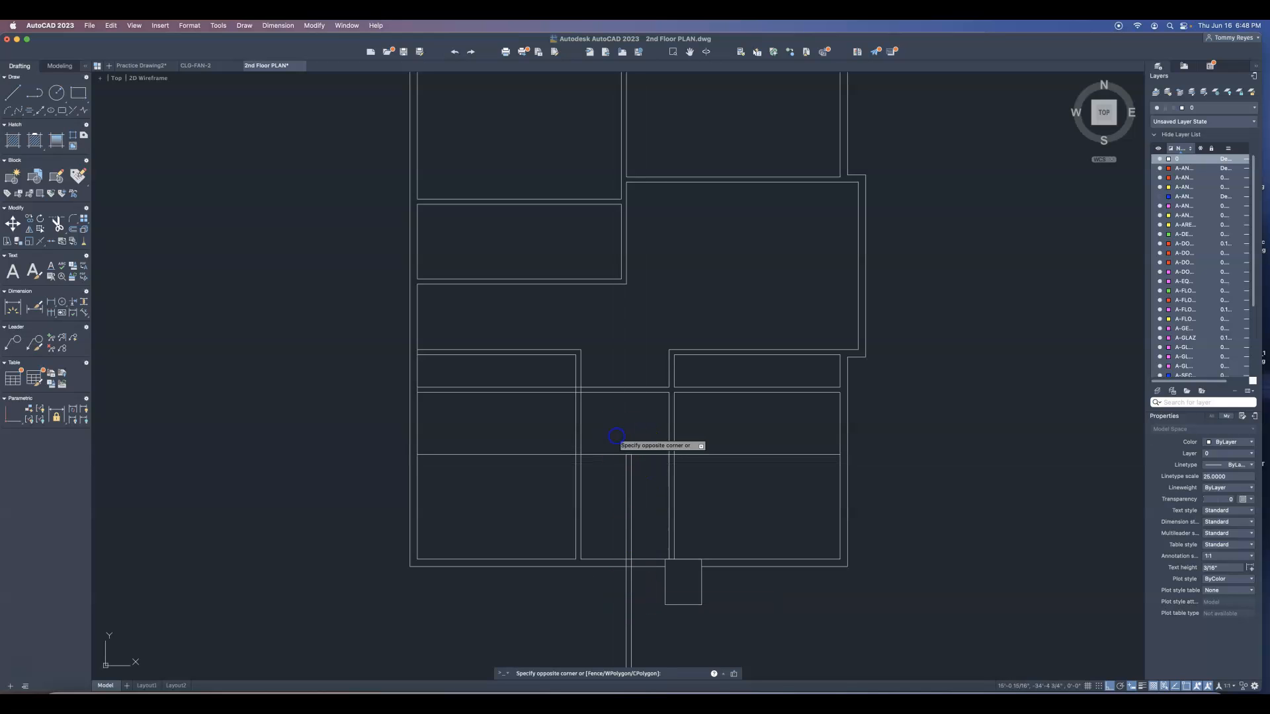
Move the double-line partition extending below the plan straight up from its top end to the upper line of the lower horizontal partition.
{"action": "scroll", "coordinate": [619, 442], "scroll_direction": "down", "scroll_amount": 5}
{"action": "left_click", "coordinate": [617, 436]}
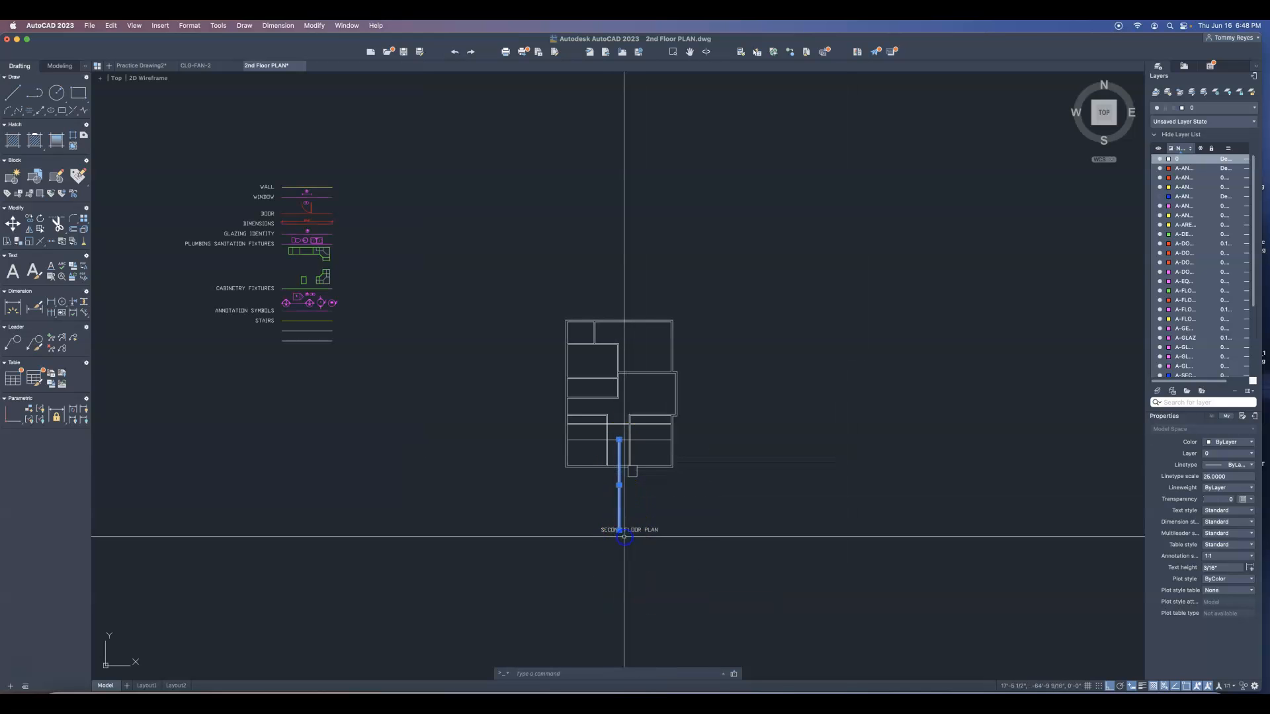
{"action": "type", "text": "m"}
{"action": "key", "text": "Return"}
{"action": "scroll", "coordinate": [621, 430], "scroll_direction": "up", "scroll_amount": 3}
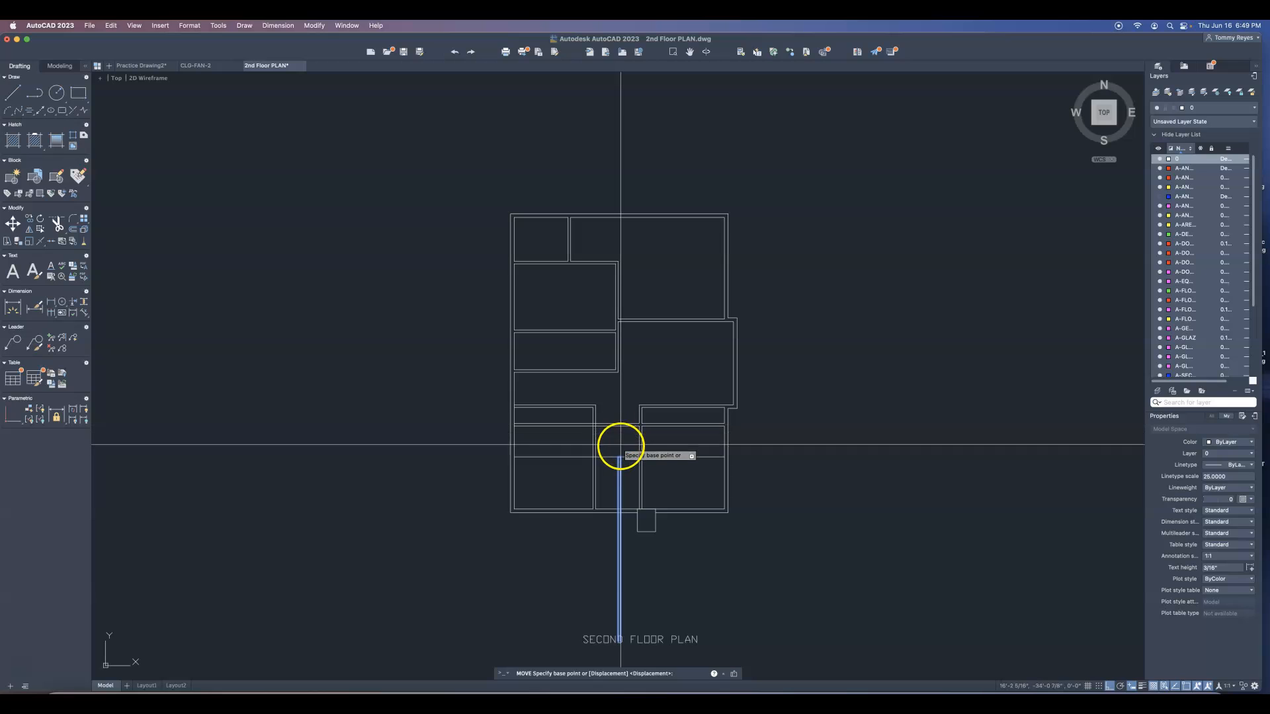
{"action": "scroll", "coordinate": [619, 458], "scroll_direction": "up", "scroll_amount": 5}
{"action": "left_click", "coordinate": [619, 457]}
{"action": "left_click", "coordinate": [618, 349]}
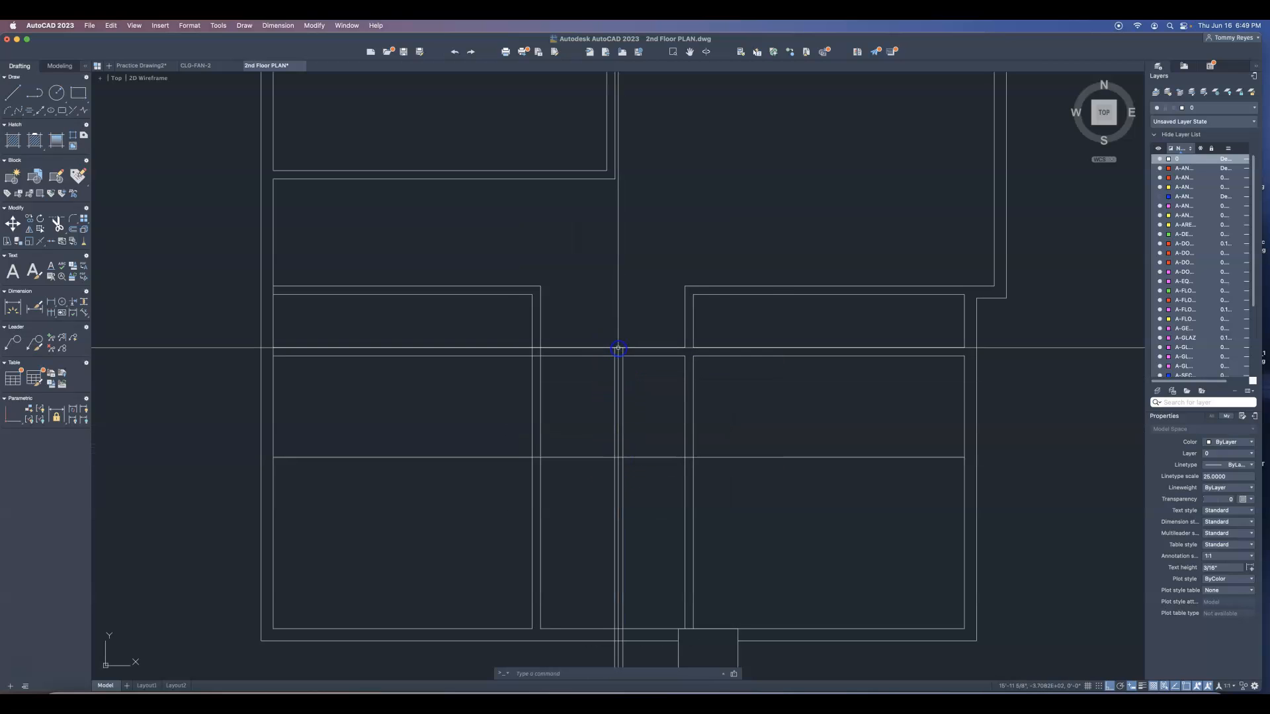
Delete the short cap line on the moved partition and trim its junction with the lower horizontal partition into an open T.
{"action": "left_click", "coordinate": [619, 347]}
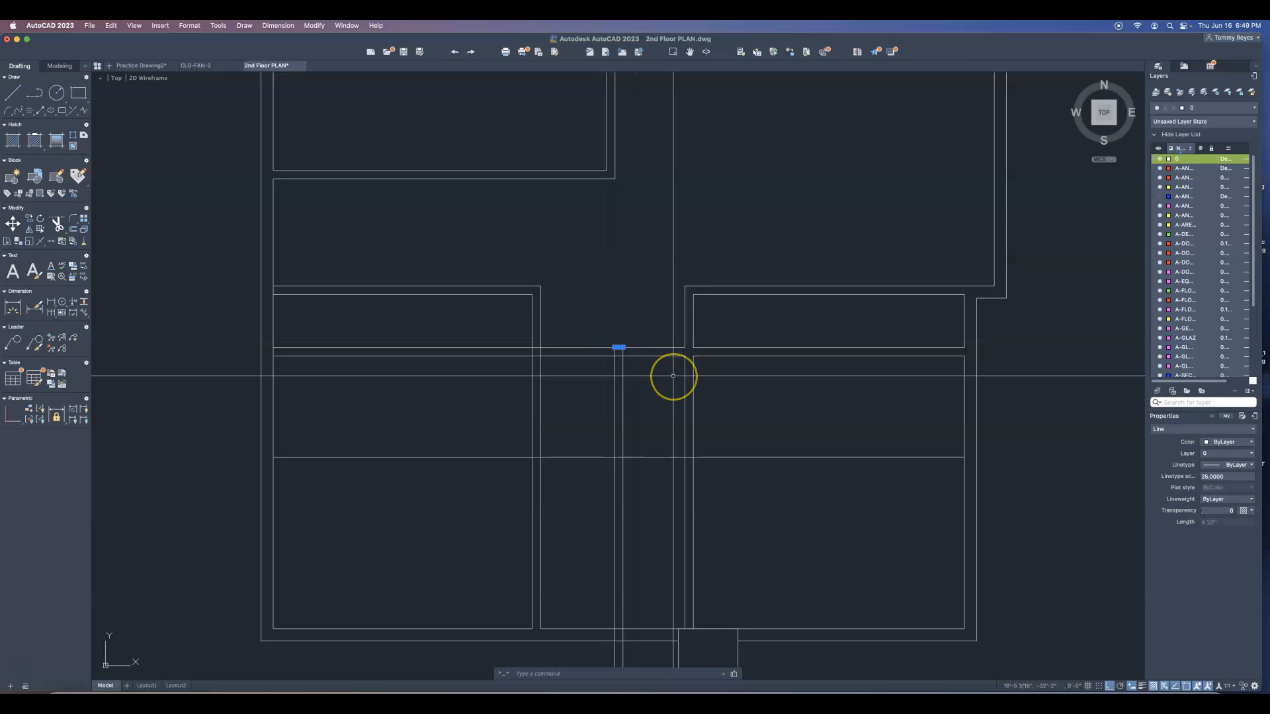
{"action": "key", "text": "Delete"}
{"action": "type", "text": "tr"}
{"action": "key", "text": "Return"}
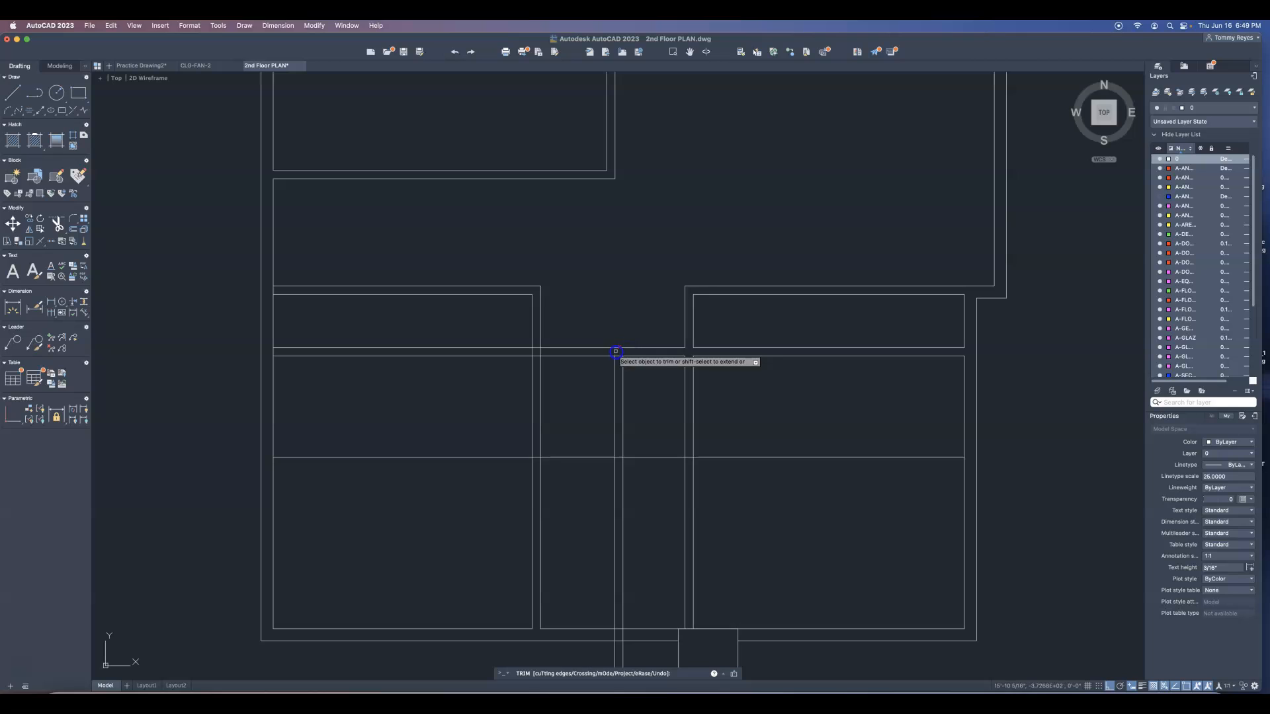
{"action": "left_click", "coordinate": [709, 336]}
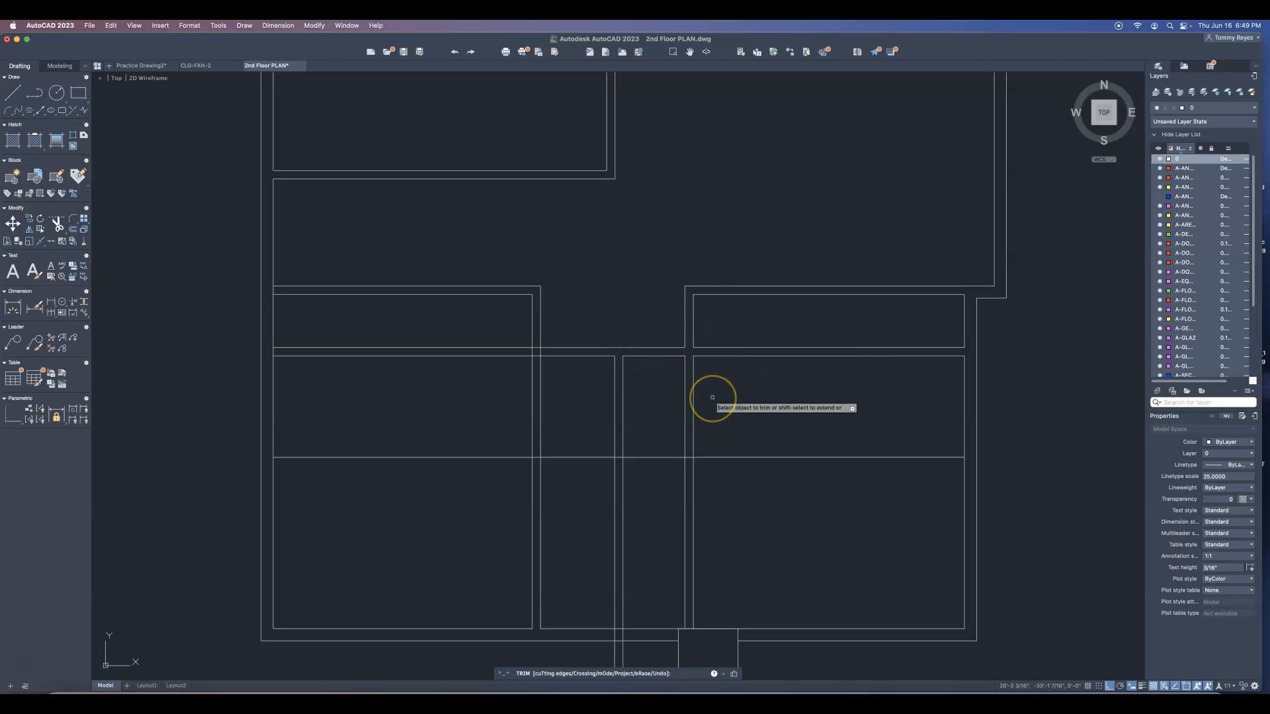
Trim away both lines of the eastern vertical partition below the lower horizontal partition.
{"action": "left_click", "coordinate": [699, 371]}
{"action": "left_click", "coordinate": [672, 387]}
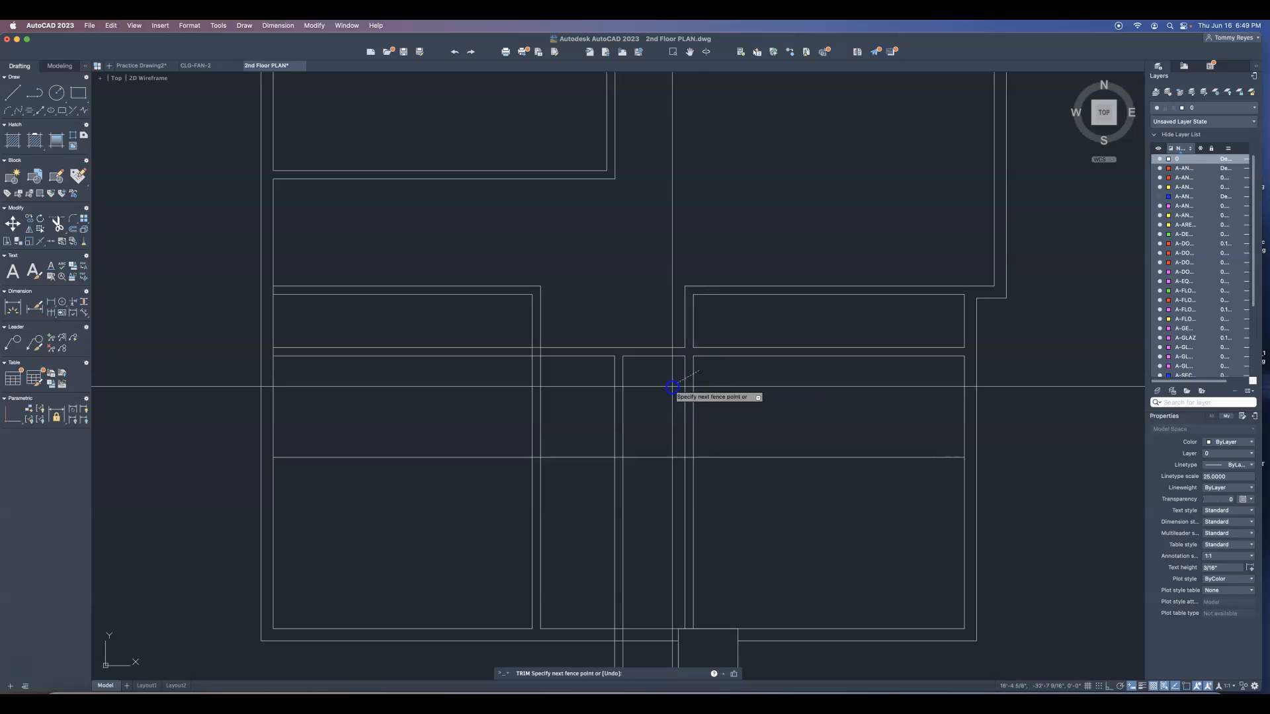
{"action": "left_click", "coordinate": [700, 483]}
{"action": "left_click", "coordinate": [675, 502]}
{"action": "key", "text": "Escape"}
Join the lower horizontal partition's bottom line across the gap left by the eastern vertical partition.
{"action": "type", "text": "j"}
{"action": "key", "text": "Return"}
{"action": "left_click", "coordinate": [707, 357]}
{"action": "left_click", "coordinate": [680, 357]}
{"action": "left_click", "coordinate": [674, 353]}
{"action": "key", "text": "Return"}
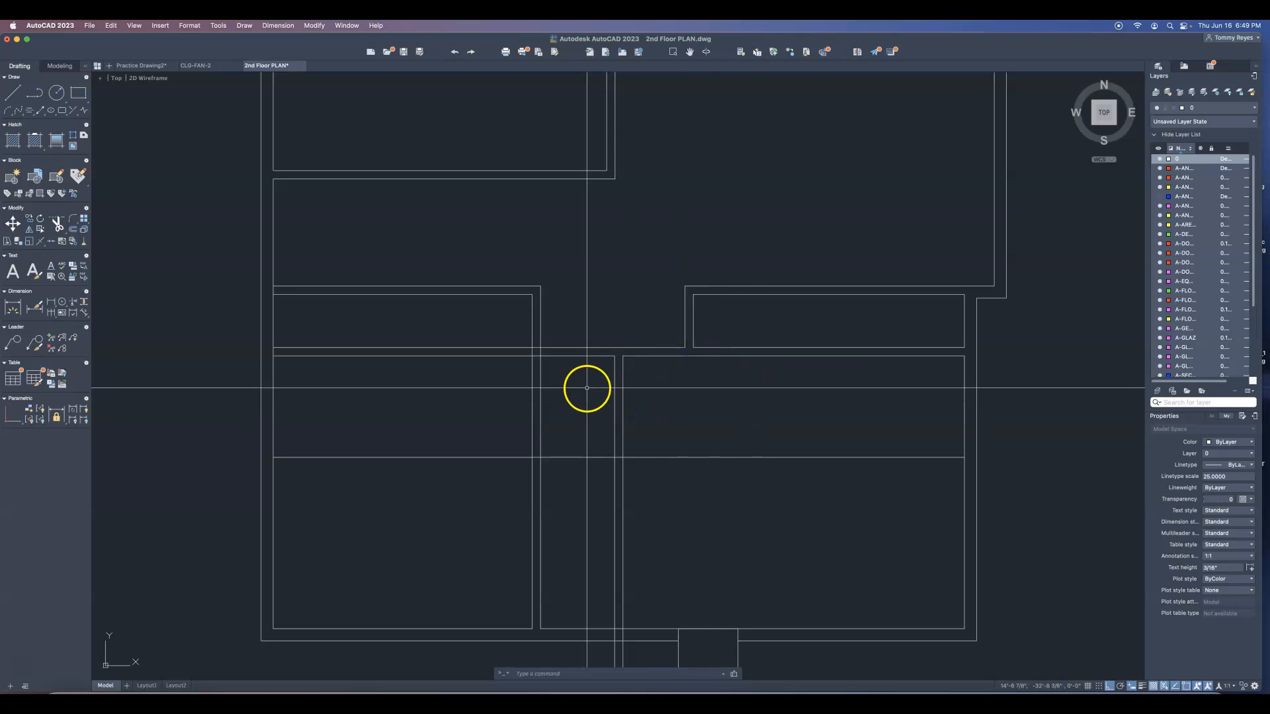
Trim away the western vertical partition below the lower horizontal partition and clean up their crossing.
{"action": "type", "text": "tr"}
{"action": "key", "text": "Return"}
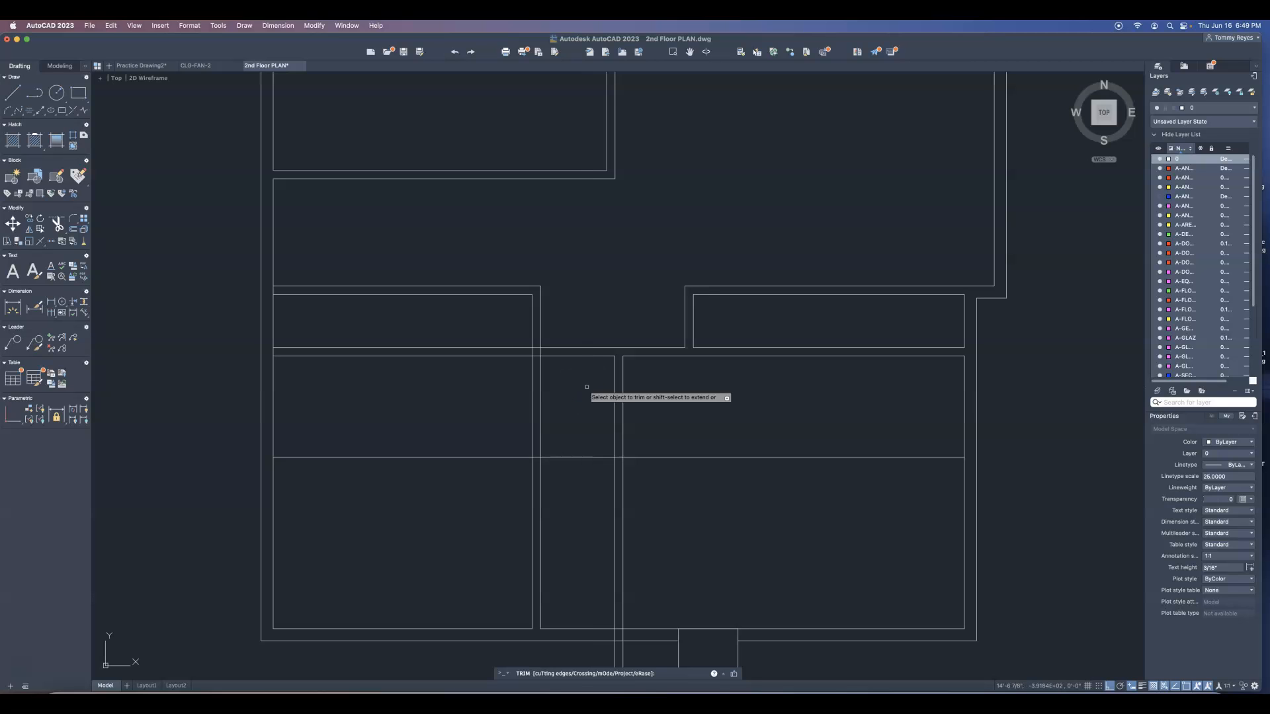
{"action": "left_click", "coordinate": [557, 569]}
{"action": "left_click", "coordinate": [526, 583]}
{"action": "left_click", "coordinate": [551, 434]}
{"action": "left_click", "coordinate": [530, 437]}
{"action": "scroll", "coordinate": [535, 350], "scroll_direction": "up", "scroll_amount": 10}
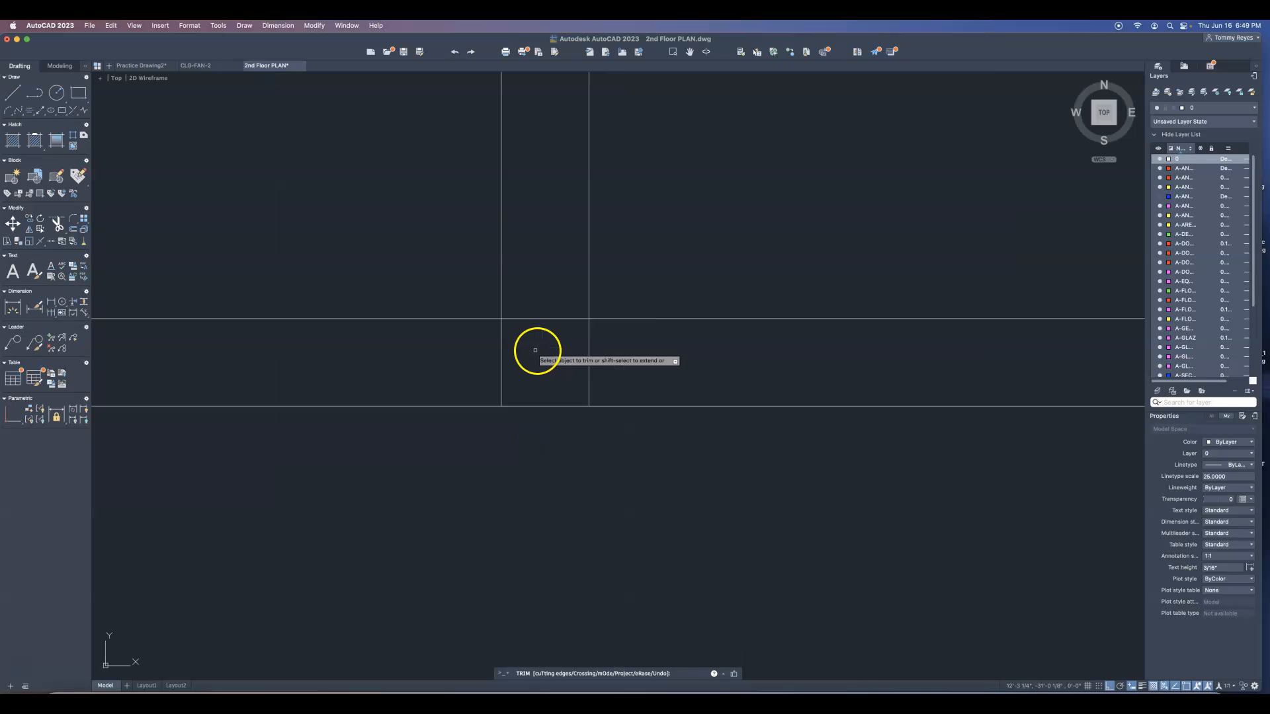
{"action": "scroll", "coordinate": [552, 334], "scroll_direction": "down", "scroll_amount": 8}
{"action": "scroll", "coordinate": [523, 350], "scroll_direction": "down", "scroll_amount": 3}
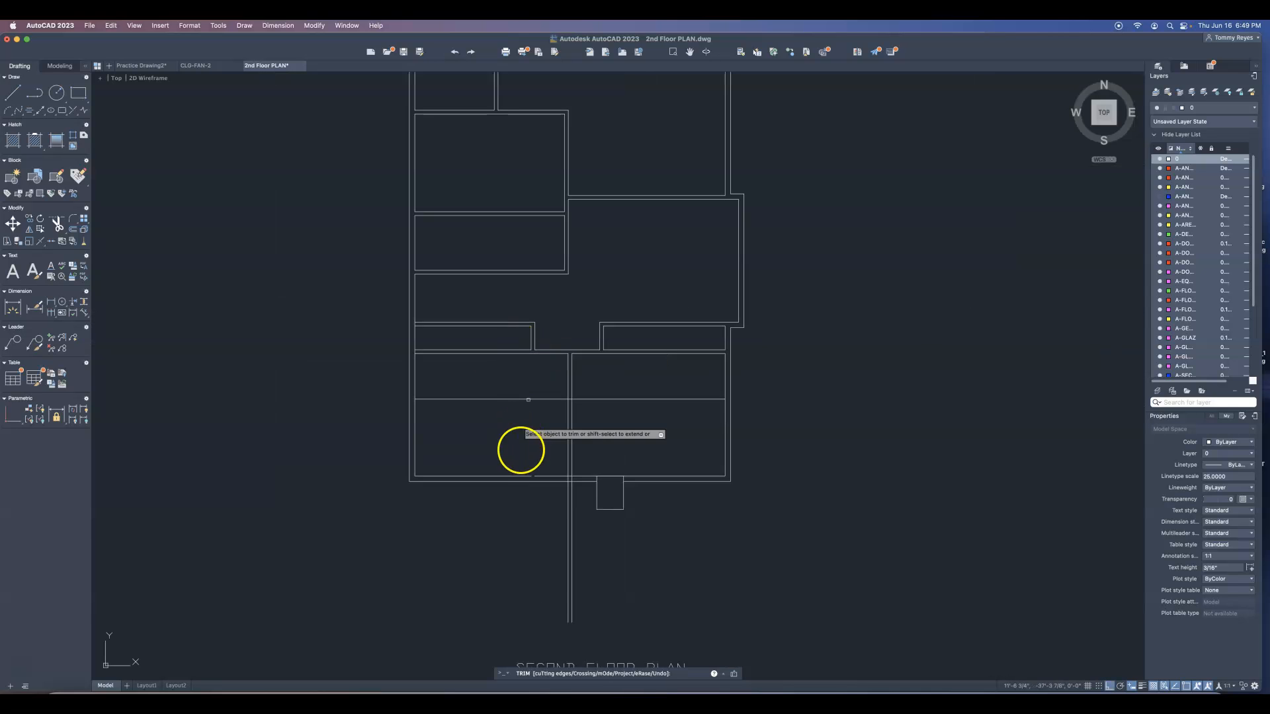
{"action": "scroll", "coordinate": [526, 461], "scroll_direction": "up", "scroll_amount": 6}
{"action": "key", "text": "Escape"}
Join the two pieces of the south wall's inner line across the gap left by the western partition.
{"action": "type", "text": "j"}
{"action": "key", "text": "Return"}
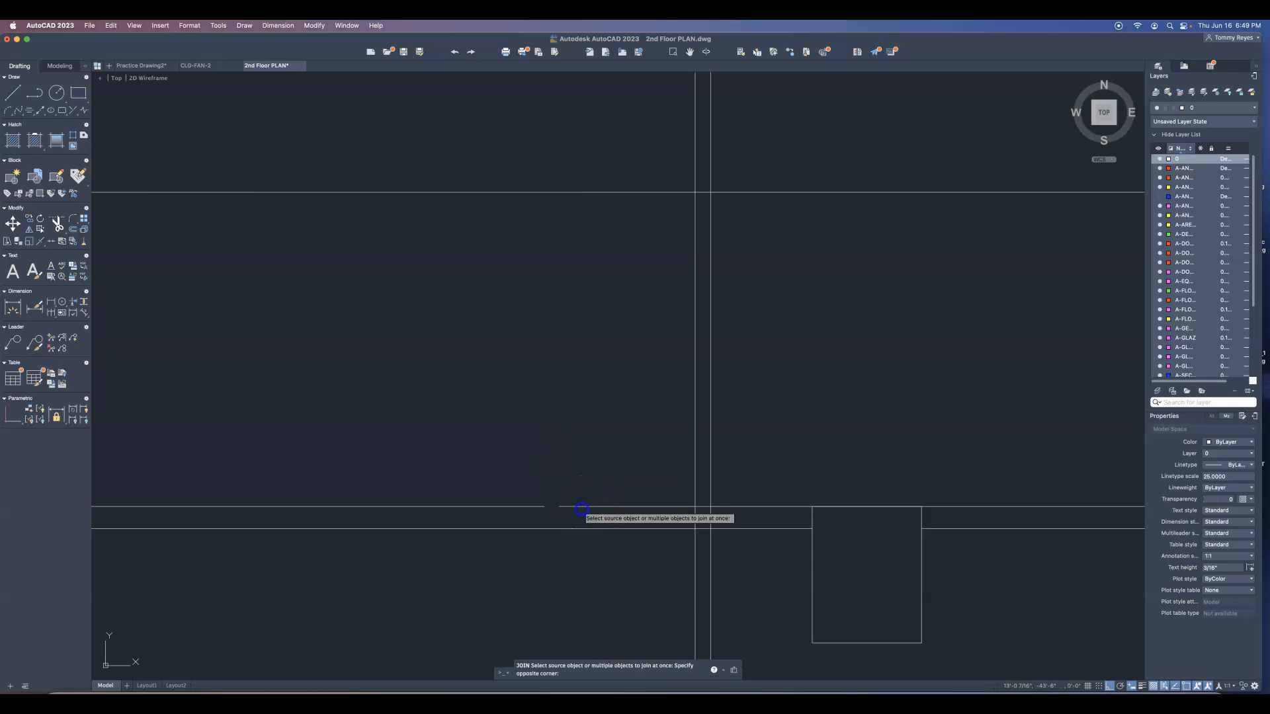
{"action": "left_click", "coordinate": [527, 506]}
{"action": "key", "text": "Return"}
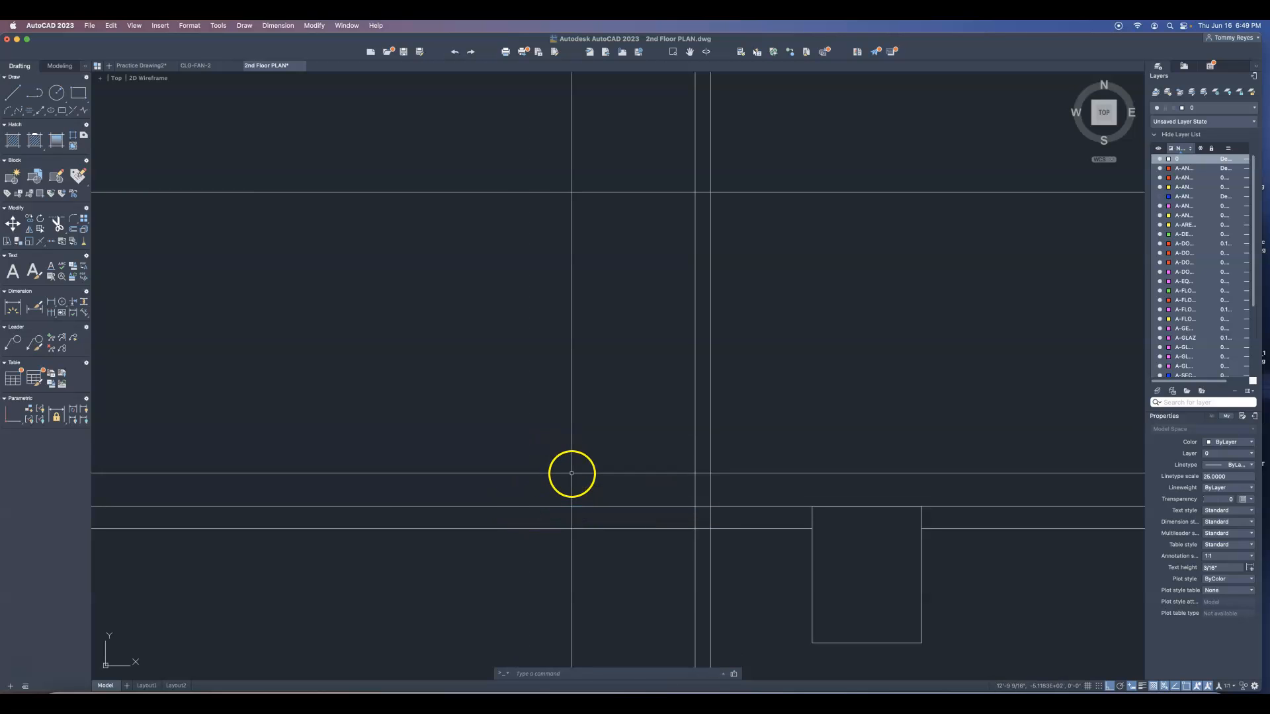
Draw two parallel vertical lines from the western closet's inner and outer upper corners up to the horizontal wall above.
{"action": "scroll", "coordinate": [510, 463], "scroll_direction": "down", "scroll_amount": 5}
{"action": "scroll", "coordinate": [508, 434], "scroll_direction": "up", "scroll_amount": 2}
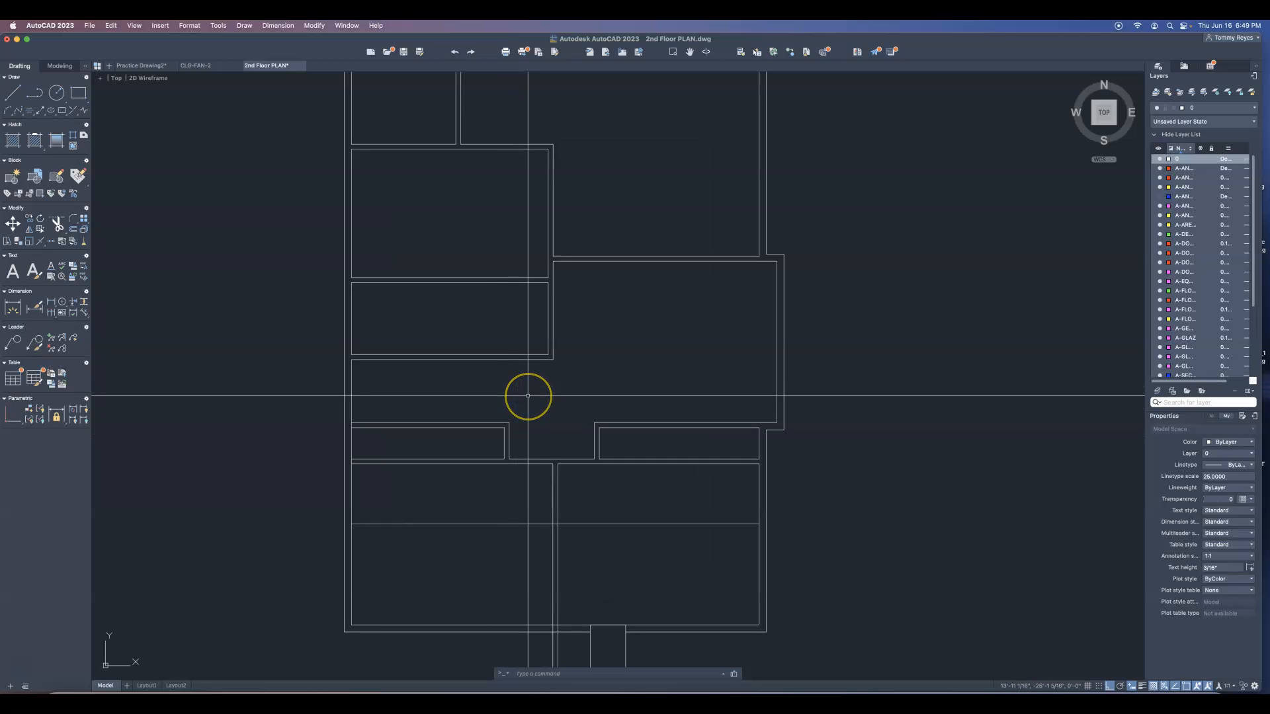
{"action": "scroll", "coordinate": [528, 396], "scroll_direction": "down", "scroll_amount": 3}
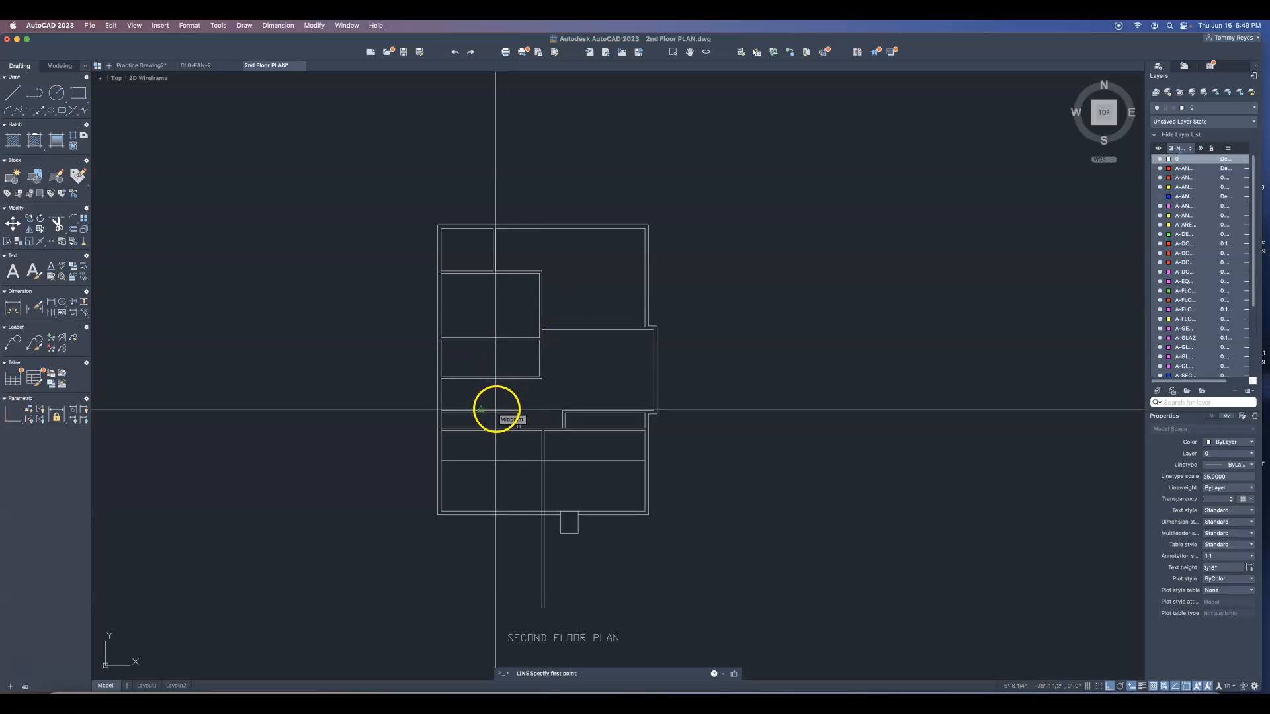
{"action": "scroll", "coordinate": [555, 390], "scroll_direction": "up", "scroll_amount": 6}
{"action": "left_click", "coordinate": [553, 389]}
{"action": "left_click", "coordinate": [553, 109]}
{"action": "key", "text": "Return"}
{"action": "key", "text": "Return"}
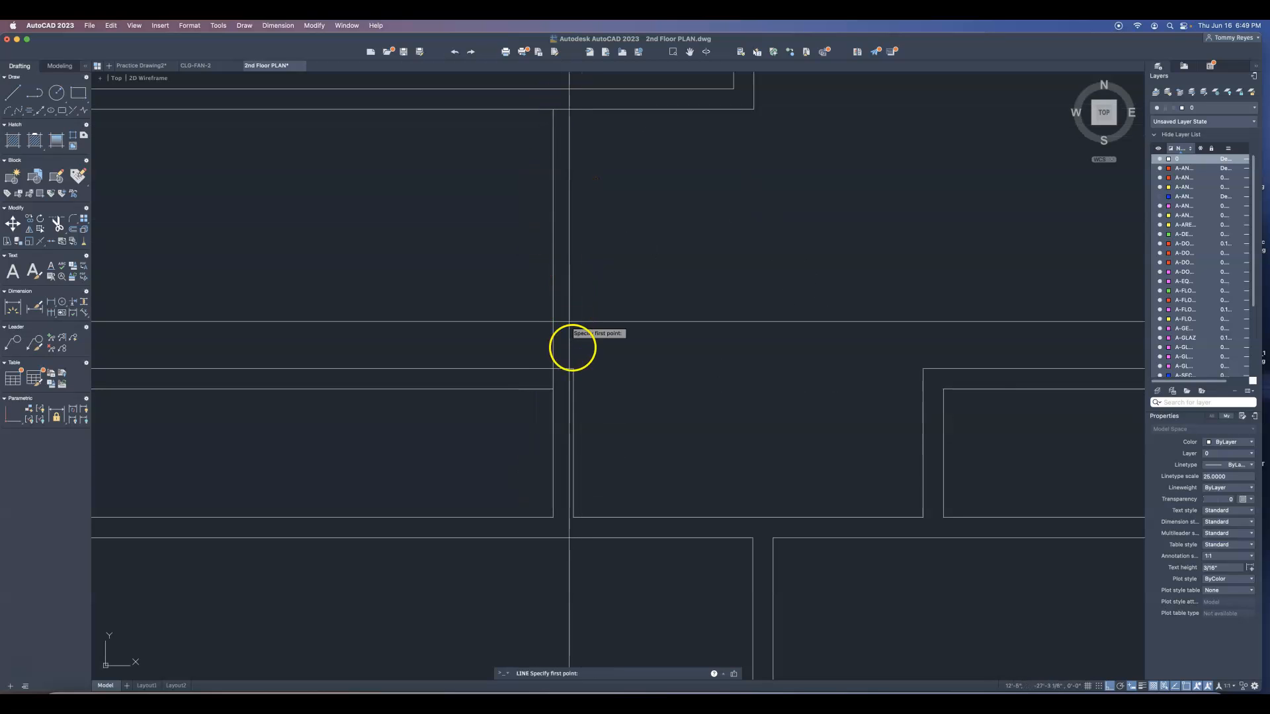
{"action": "left_click", "coordinate": [574, 368]}
{"action": "left_click", "coordinate": [575, 108]}
{"action": "key", "text": "Return"}
Trim the wall line above and the closet's top line between the two new vertical lines.
{"action": "type", "text": "tr"}
{"action": "key", "text": "Return"}
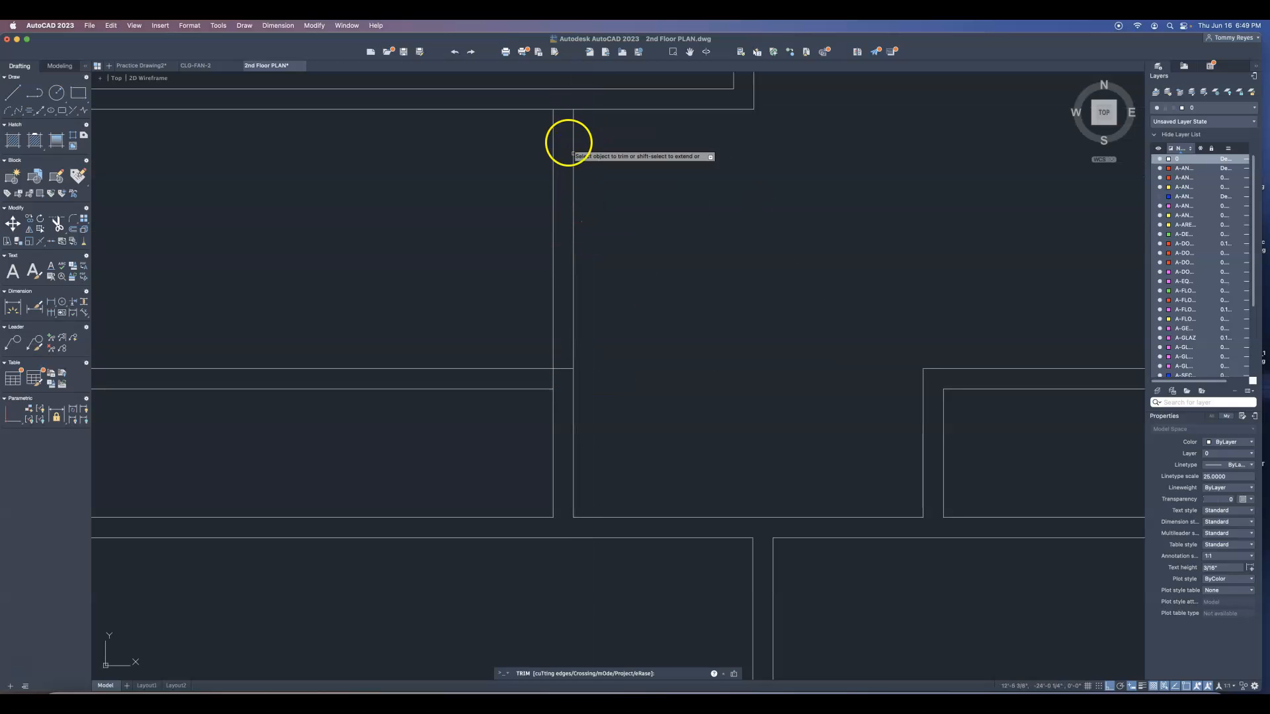
{"action": "left_click", "coordinate": [563, 109]}
{"action": "left_click", "coordinate": [564, 368]}
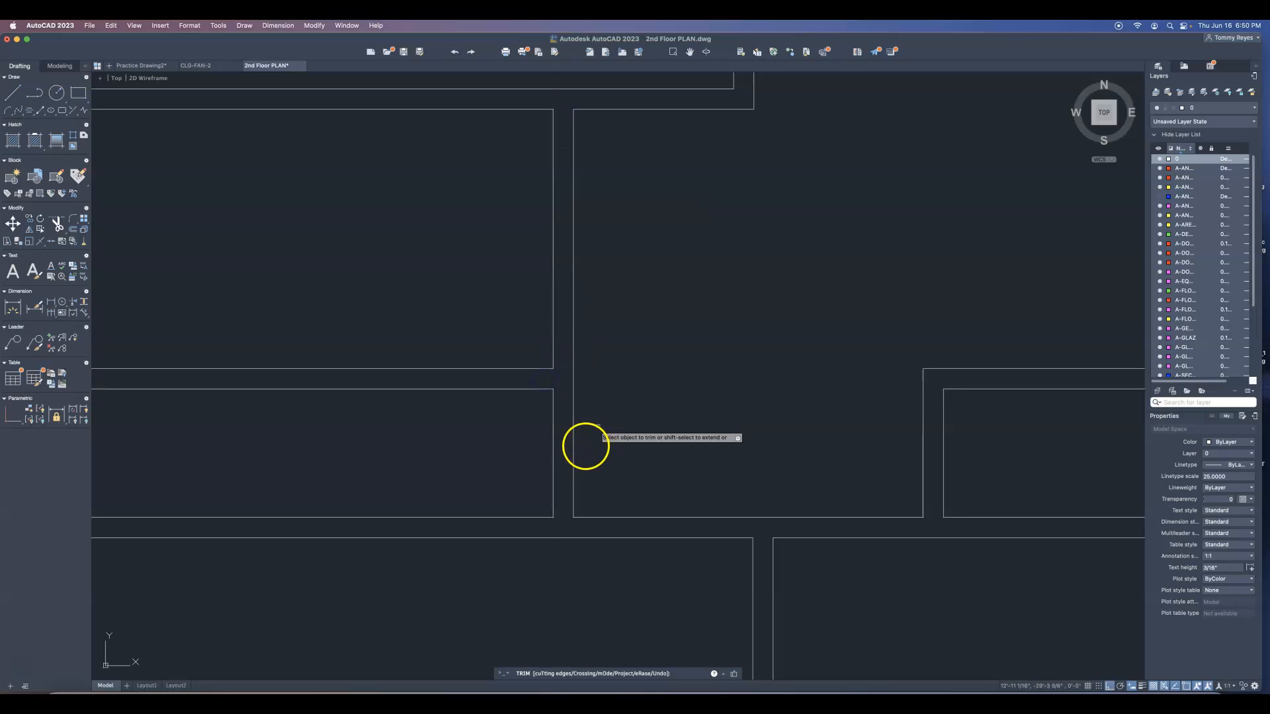
{"action": "scroll", "coordinate": [477, 434], "scroll_direction": "down", "scroll_amount": 5}
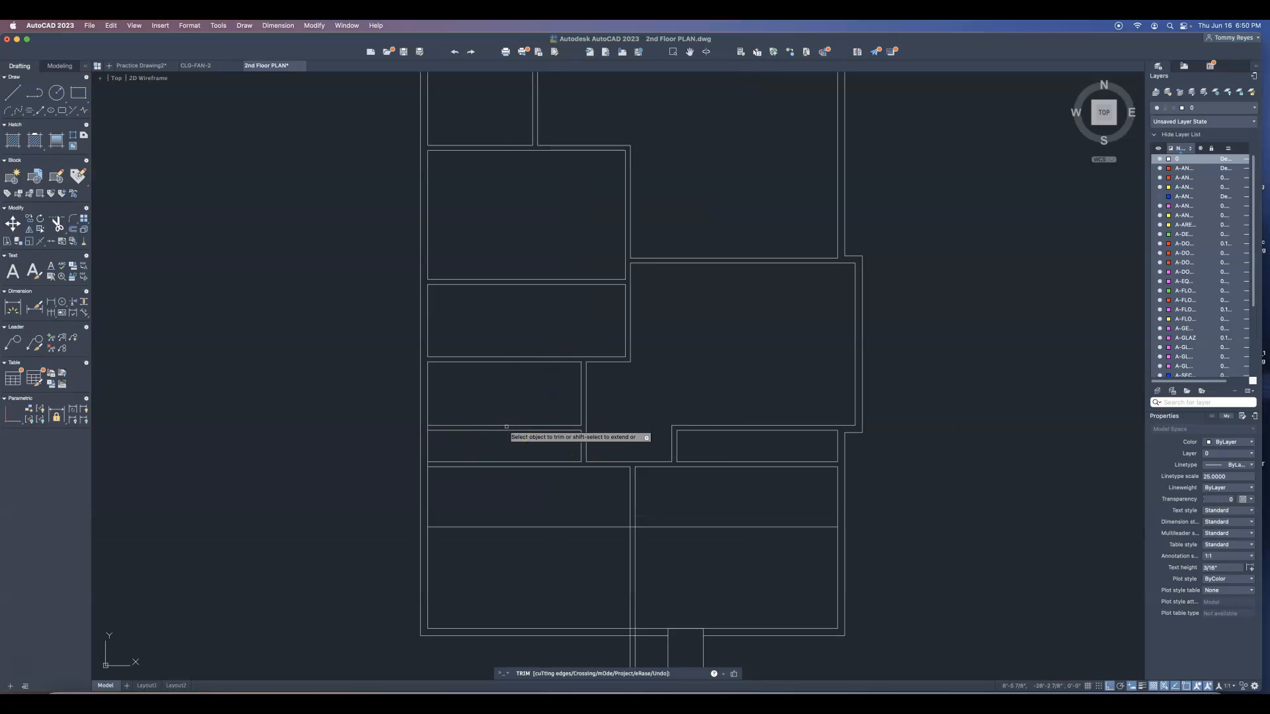
{"action": "key", "text": "Escape"}
Try to extend the northern vertical partition's east line down through the western rooms to the closet's top wall.
{"action": "type", "text": "ex"}
{"action": "key", "text": "Return"}
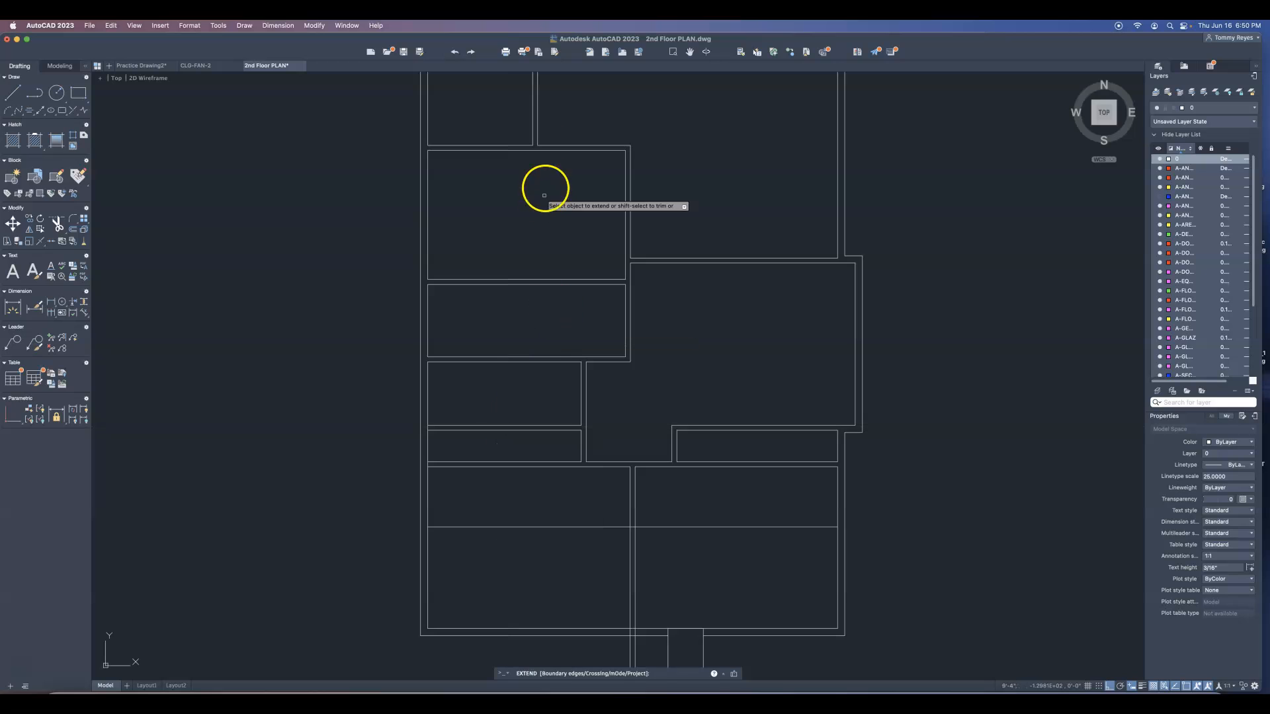
{"action": "left_click", "coordinate": [538, 139]}
{"action": "left_click", "coordinate": [537, 138]}
{"action": "left_click", "coordinate": [538, 201]}
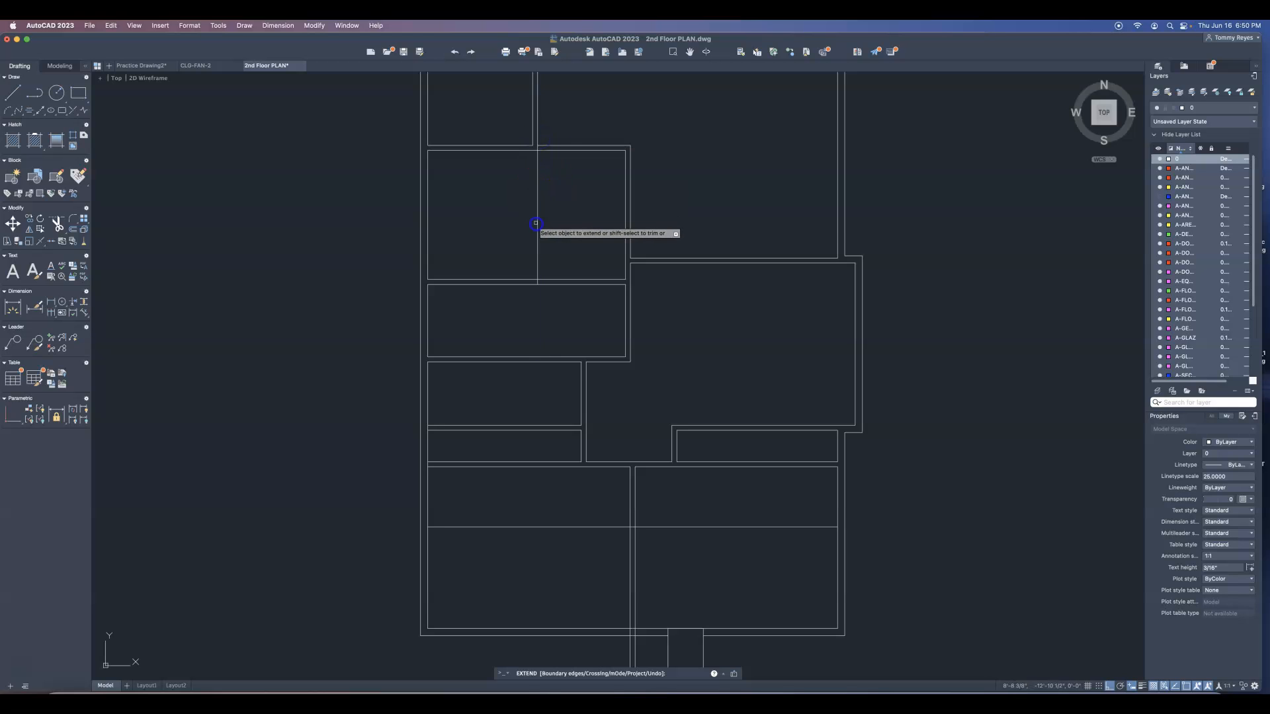
{"action": "left_click", "coordinate": [523, 241]}
{"action": "left_click", "coordinate": [536, 242]}
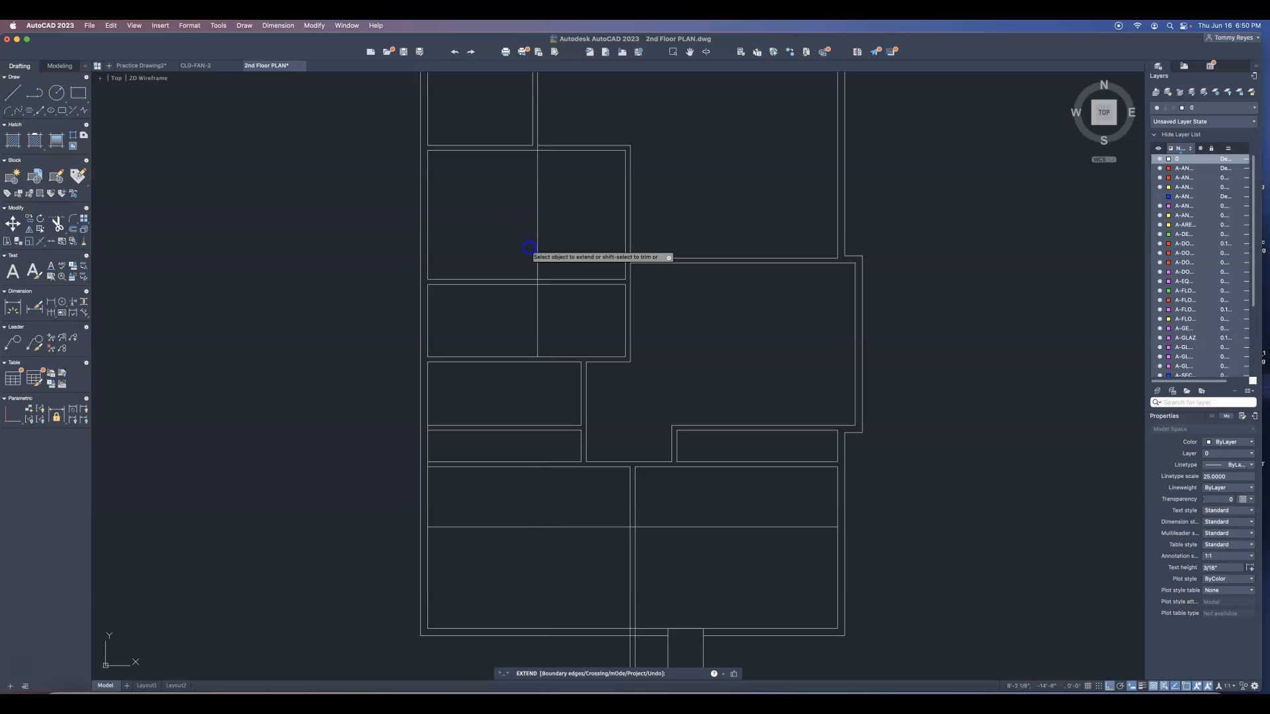
{"action": "left_click", "coordinate": [537, 264]}
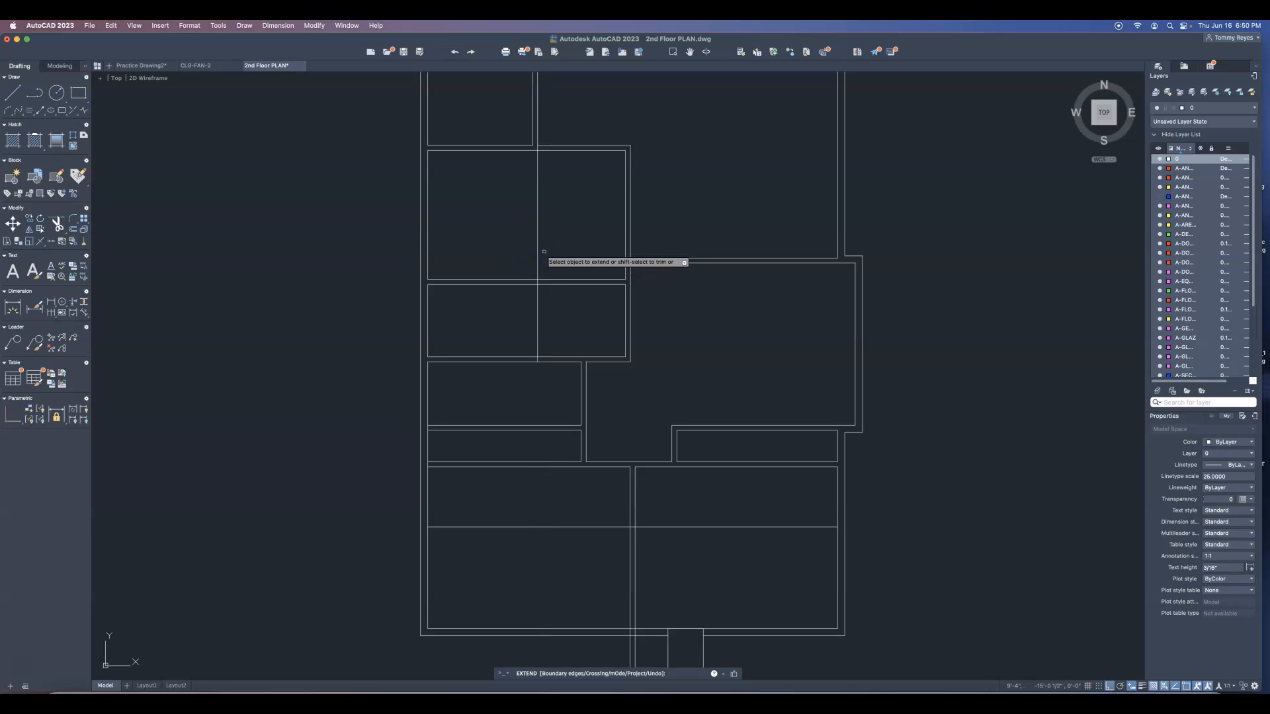
{"action": "left_click", "coordinate": [527, 257]}
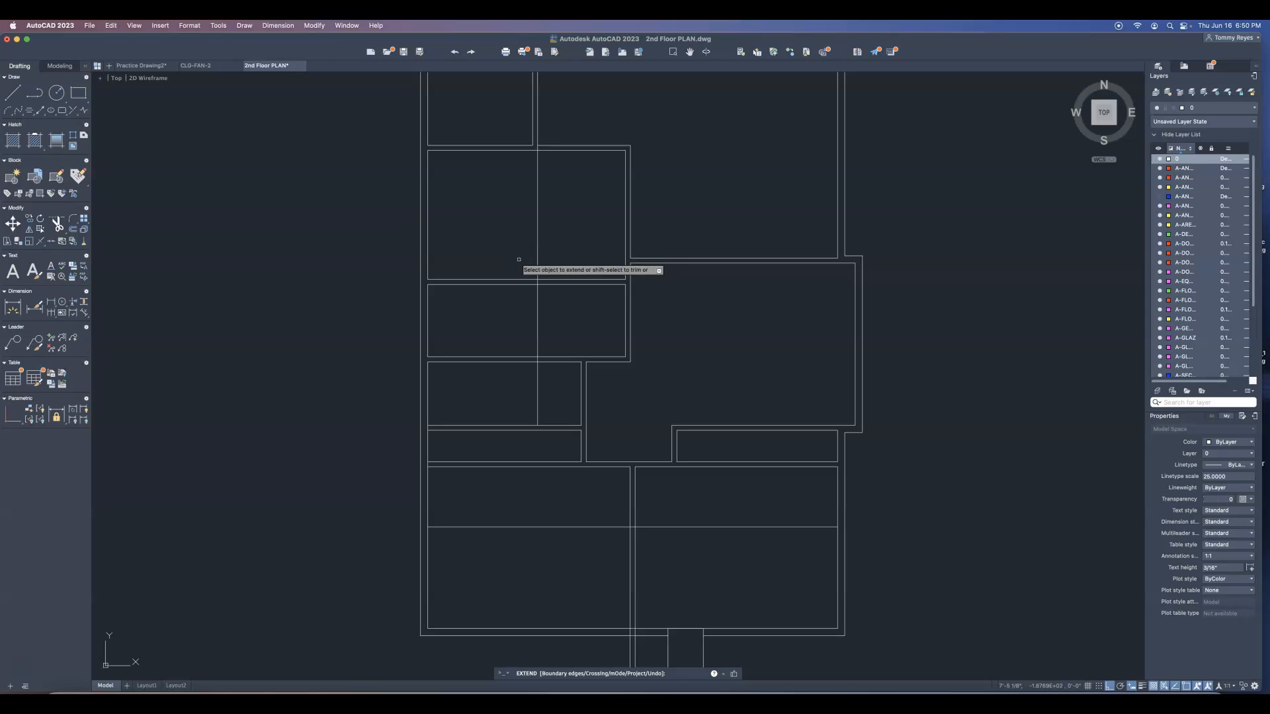
{"action": "key", "text": "Escape"}
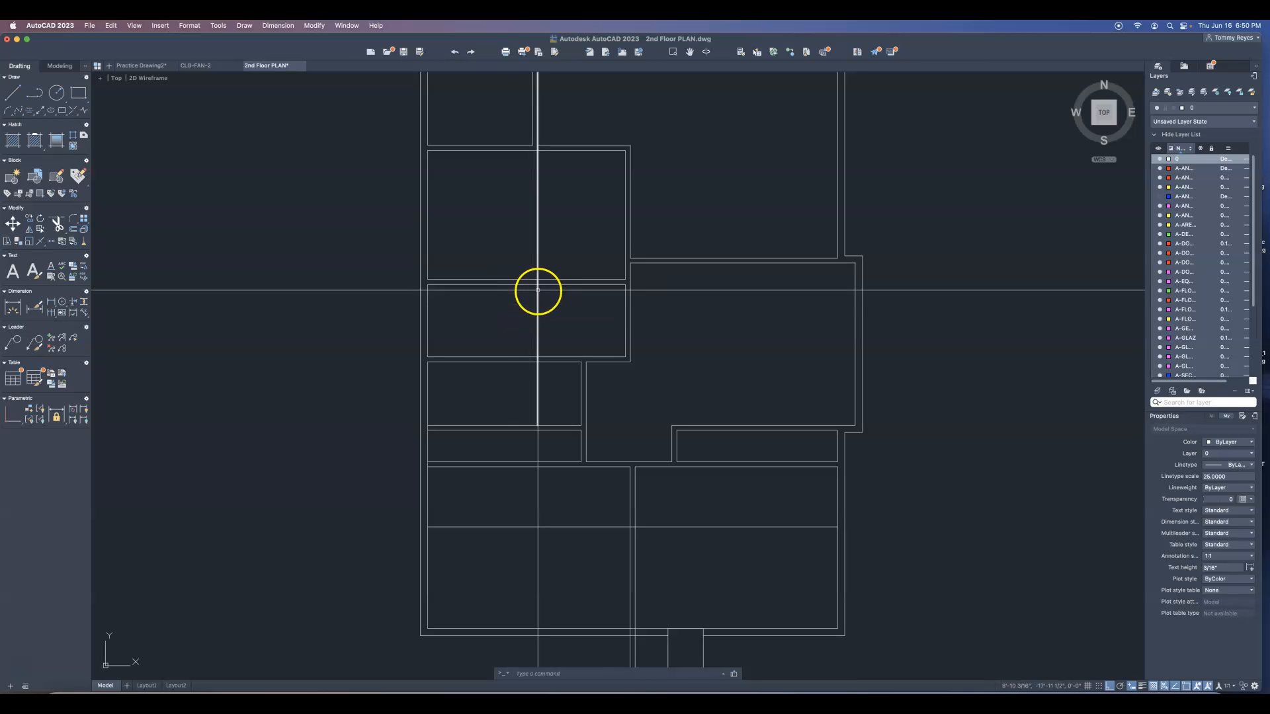
Trim out the horizontal segments crossing the new vertical wall at its upper end and at the closet corner.
{"action": "scroll", "coordinate": [569, 281], "scroll_direction": "up", "scroll_amount": 3}
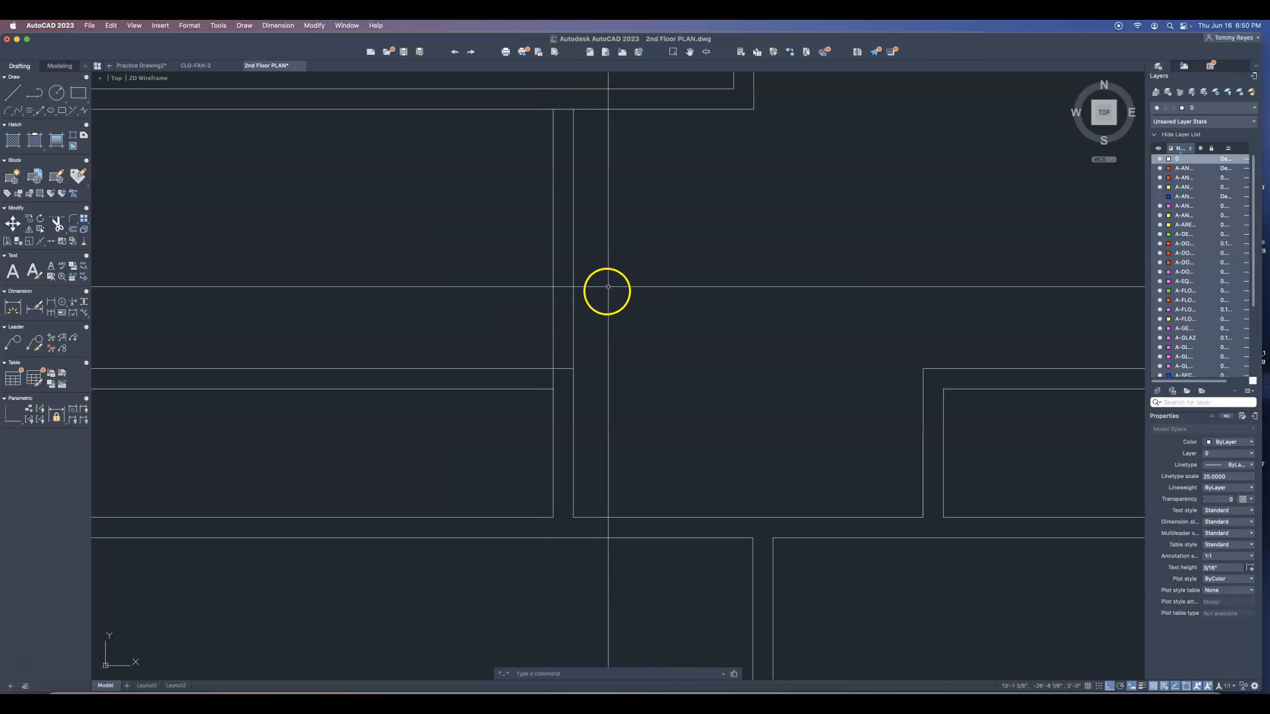
{"action": "scroll", "coordinate": [593, 400], "scroll_direction": "down", "scroll_amount": 2}
{"action": "scroll", "coordinate": [630, 409], "scroll_direction": "down", "scroll_amount": 2}
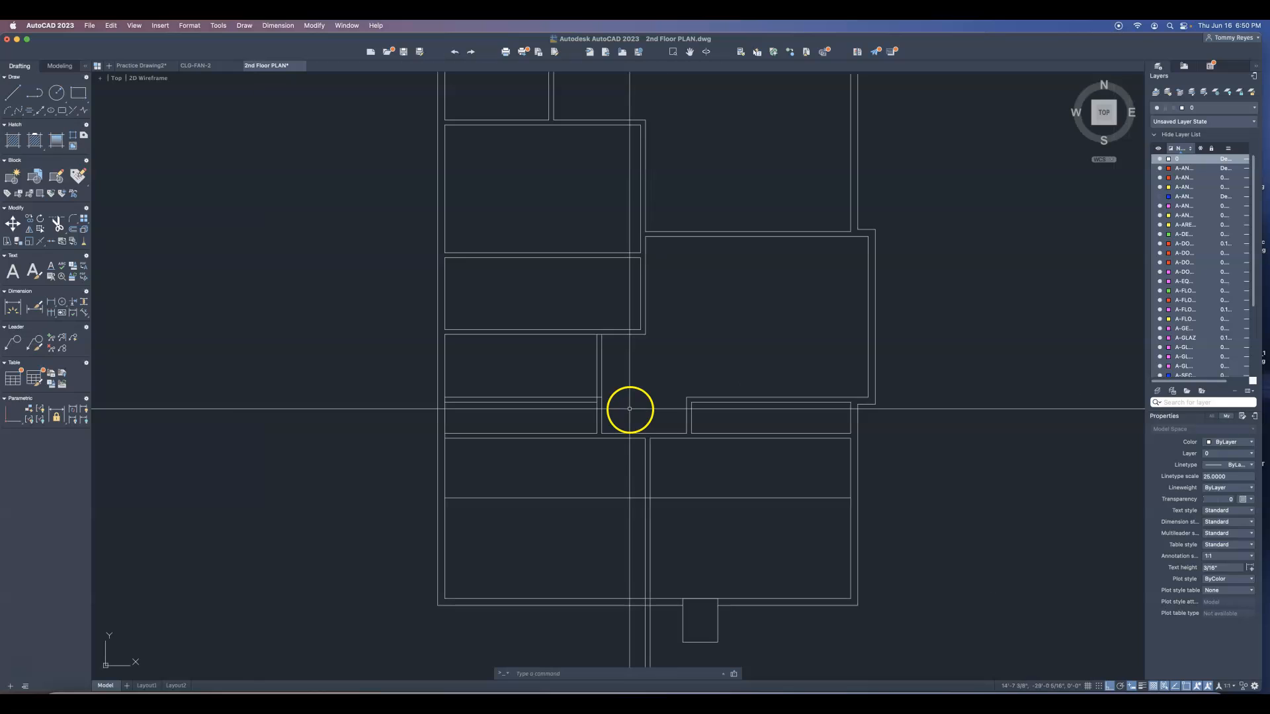
{"action": "type", "text": "tr"}
{"action": "key", "text": "Return"}
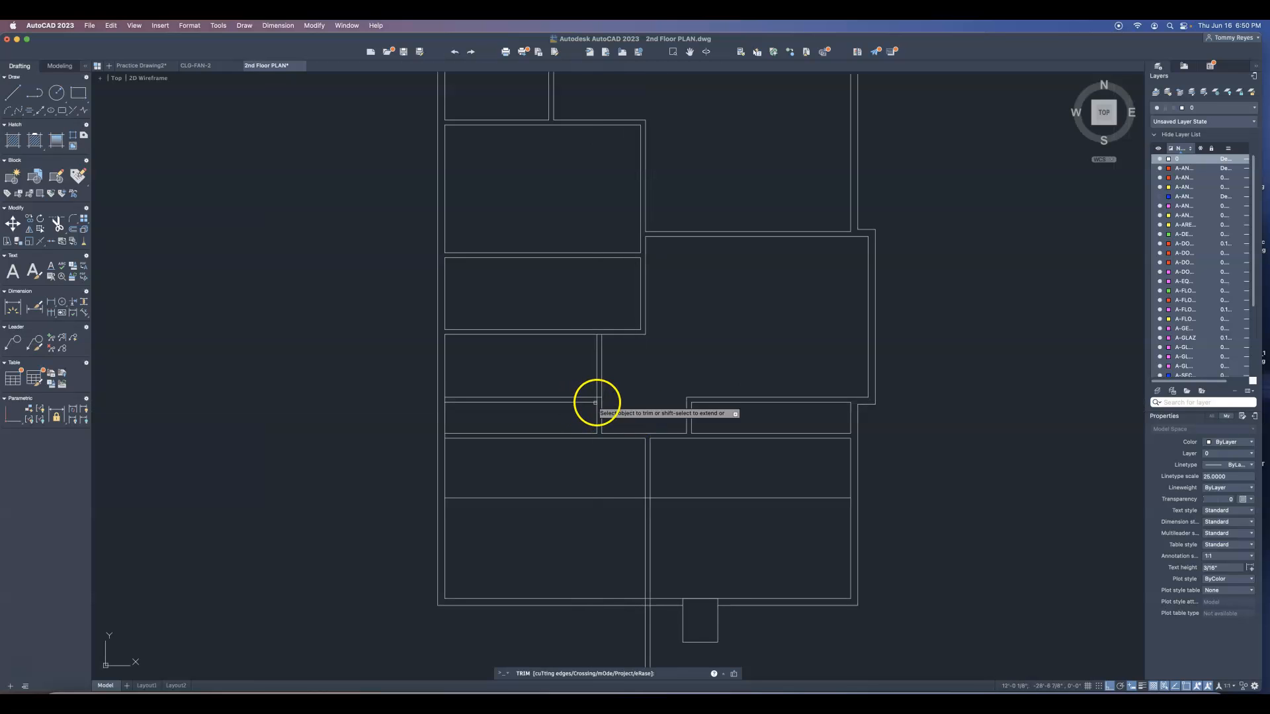
{"action": "scroll", "coordinate": [598, 396], "scroll_direction": "up", "scroll_amount": 1}
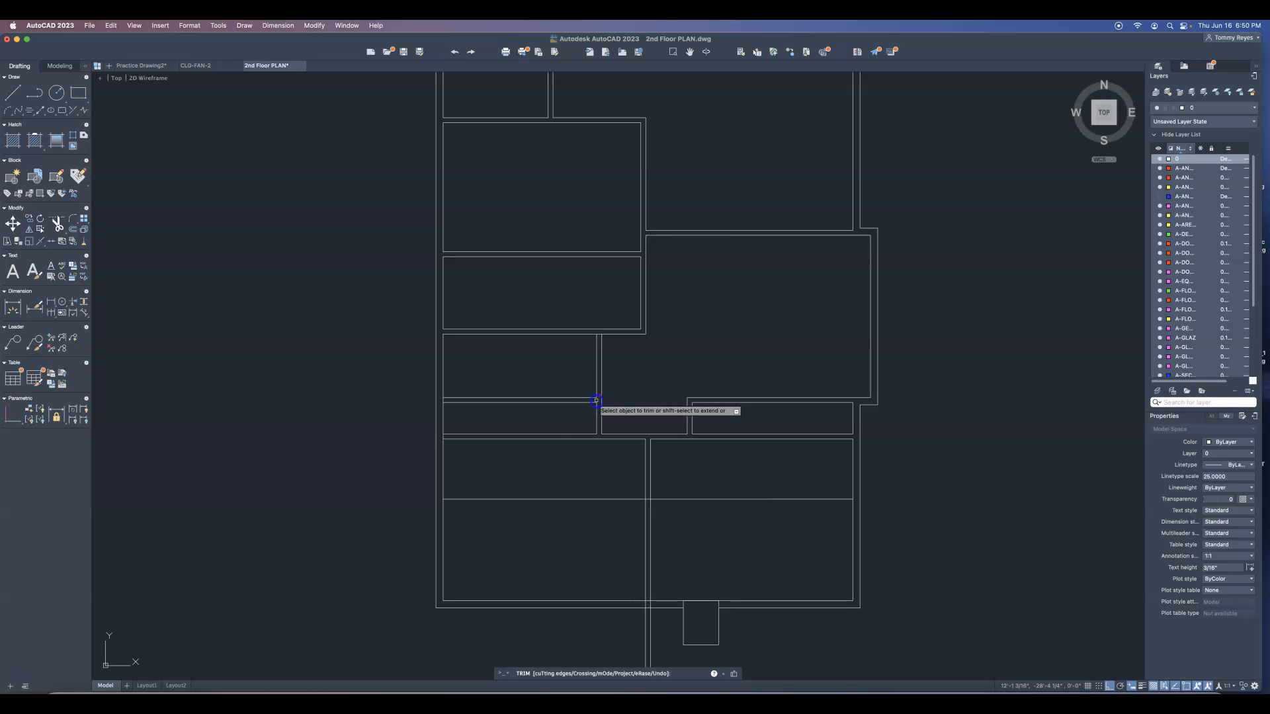
{"action": "scroll", "coordinate": [529, 415], "scroll_direction": "down", "scroll_amount": 6}
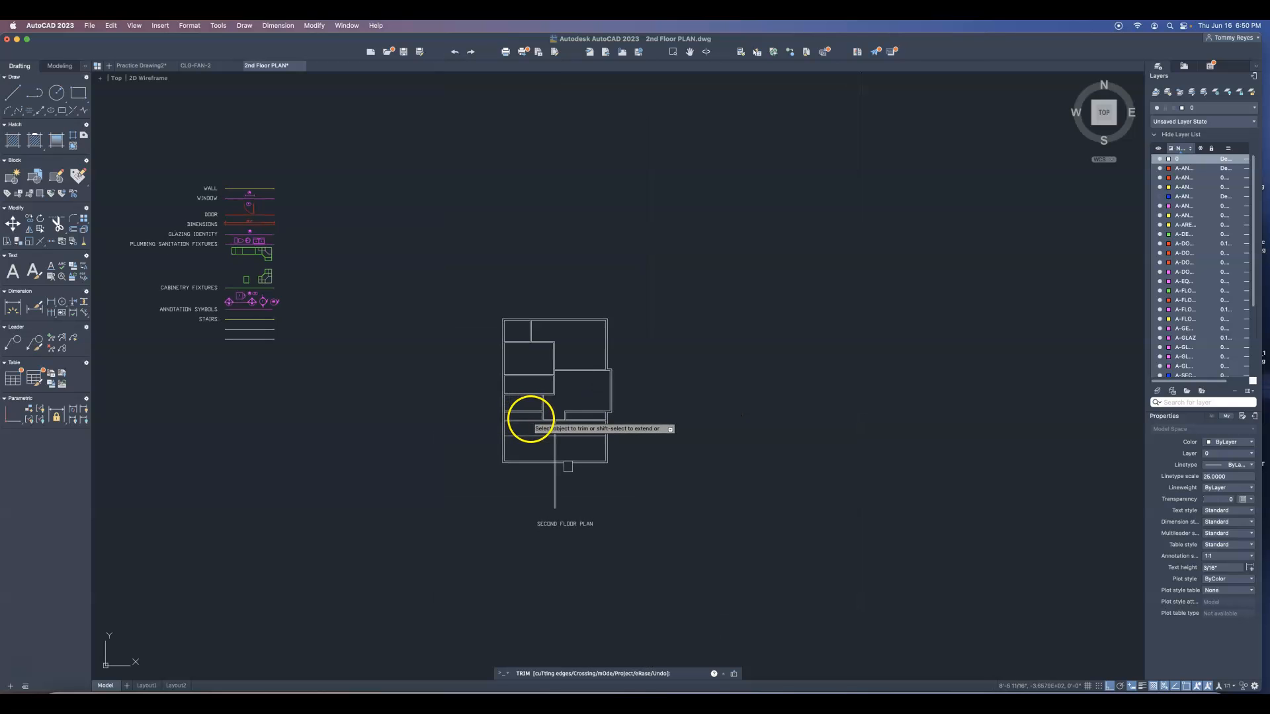
{"action": "key", "text": "Escape"}
Offset the exterior west wall's outer line 5'-11 1/2" east into the western rooms.
{"action": "scroll", "coordinate": [537, 420], "scroll_direction": "up", "scroll_amount": 3}
{"action": "scroll", "coordinate": [533, 416], "scroll_direction": "up", "scroll_amount": 3}
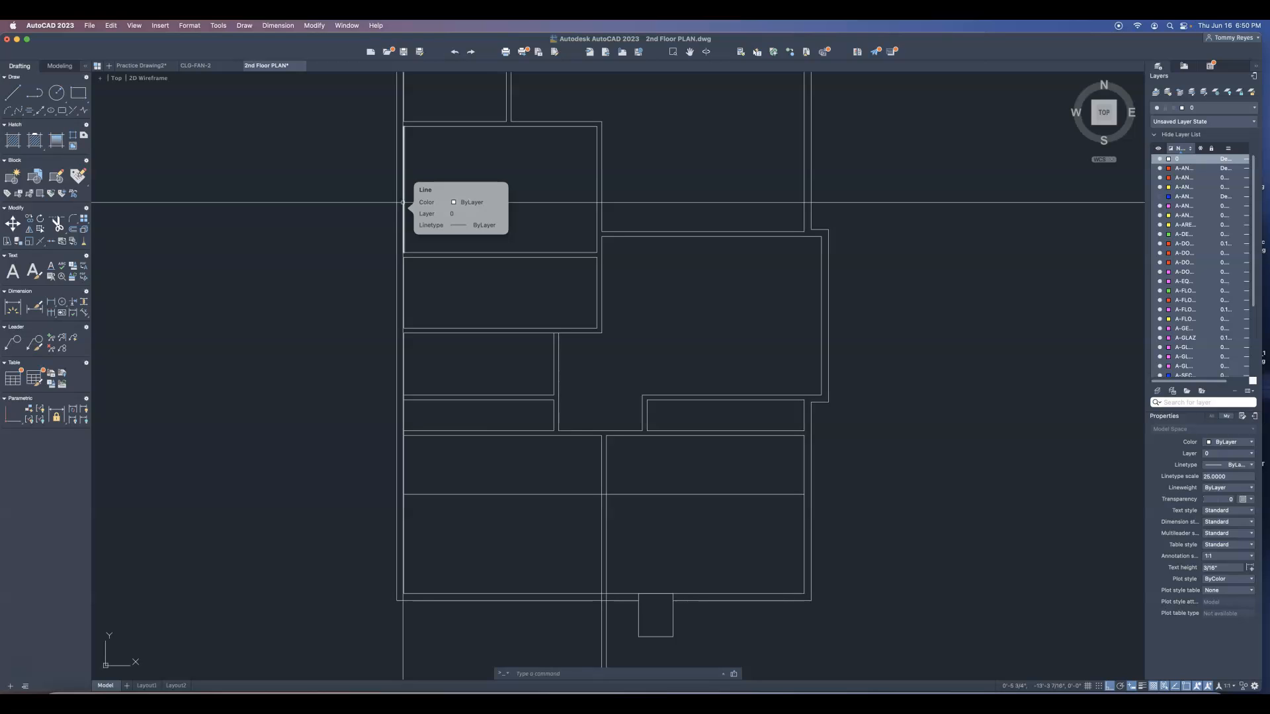
{"action": "left_click", "coordinate": [374, 202]}
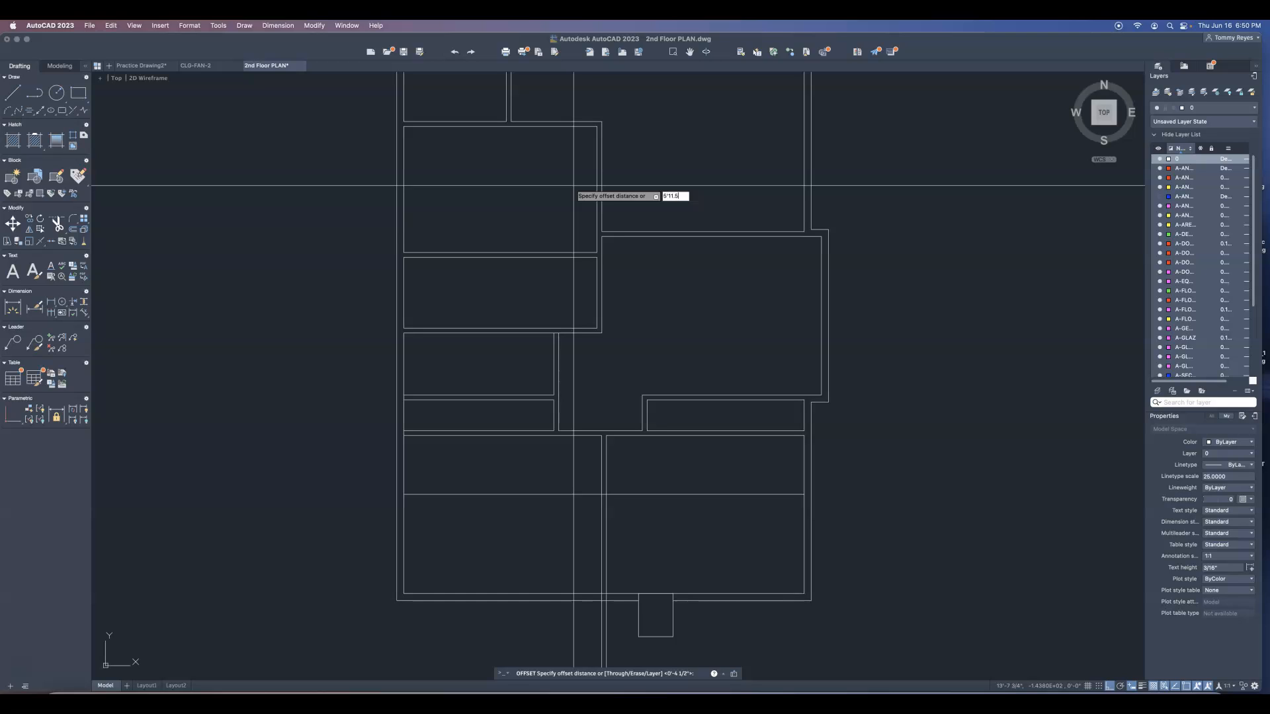
{"action": "key", "text": "Return"}
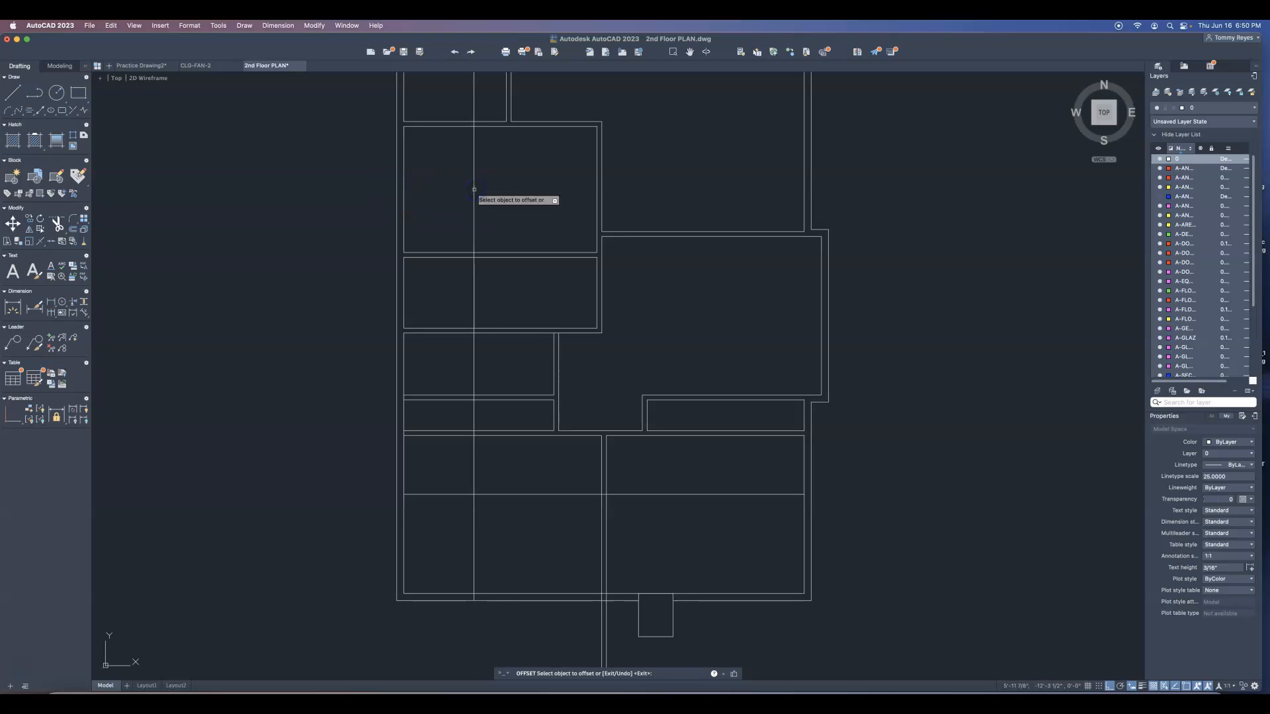
{"action": "right_click", "coordinate": [502, 194]}
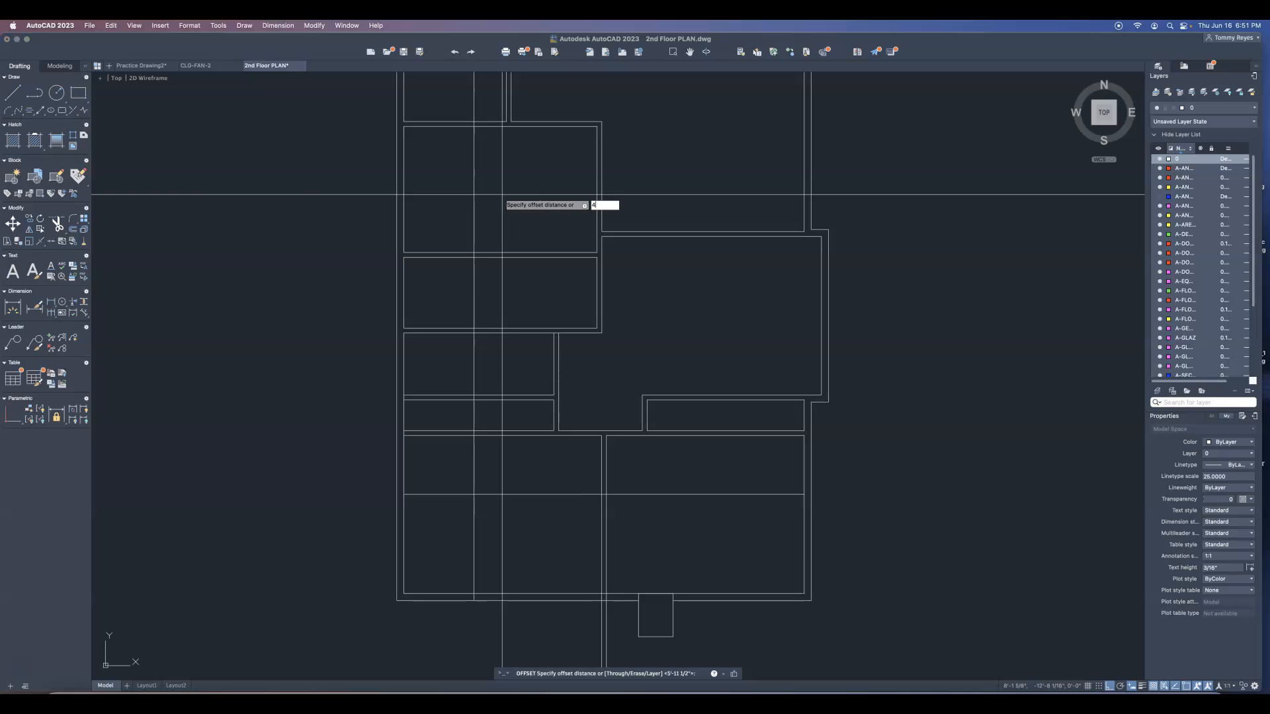
Offset the new vertical line a wall thickness to the east to form the partition's second face.
{"action": "right_click", "coordinate": [503, 194]}
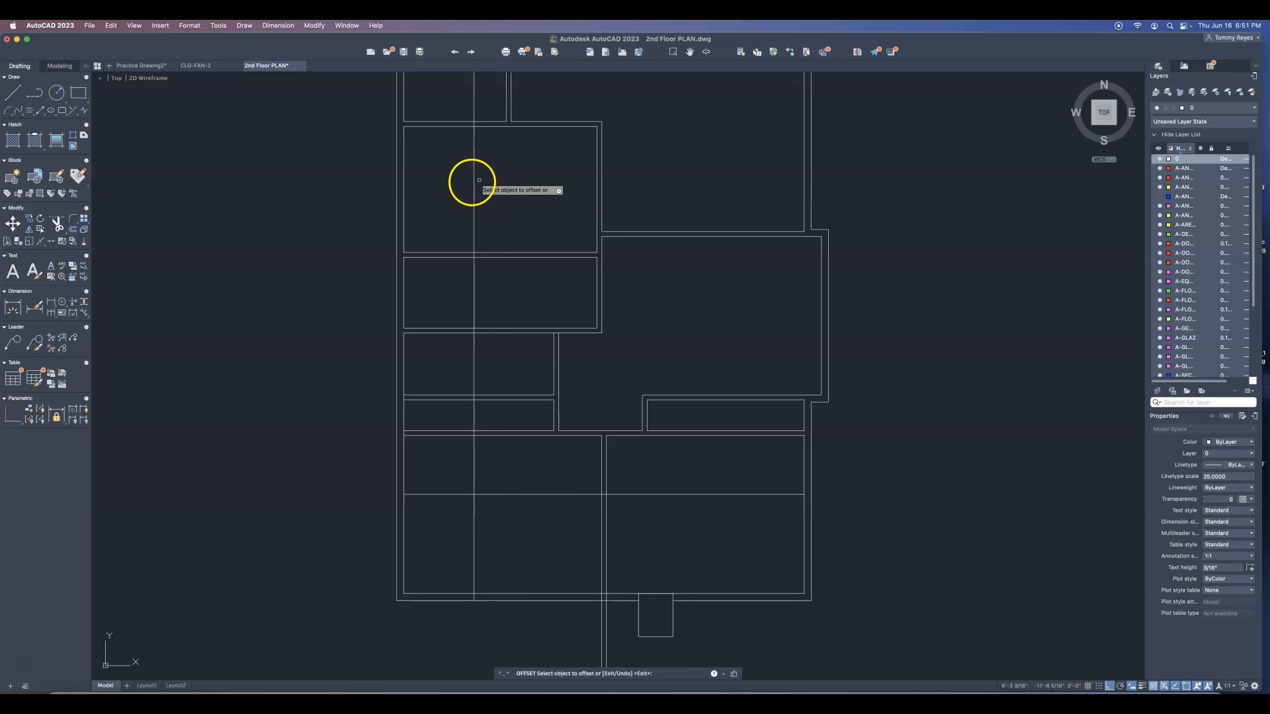
{"action": "left_click", "coordinate": [475, 179]}
{"action": "left_click", "coordinate": [508, 180]}
{"action": "key", "text": "Escape"}
Trim the new partition's two lines back to the horizontal wall below the northwestern room, clearing the wall line between them.
{"action": "type", "text": "tr"}
{"action": "key", "text": "Return"}
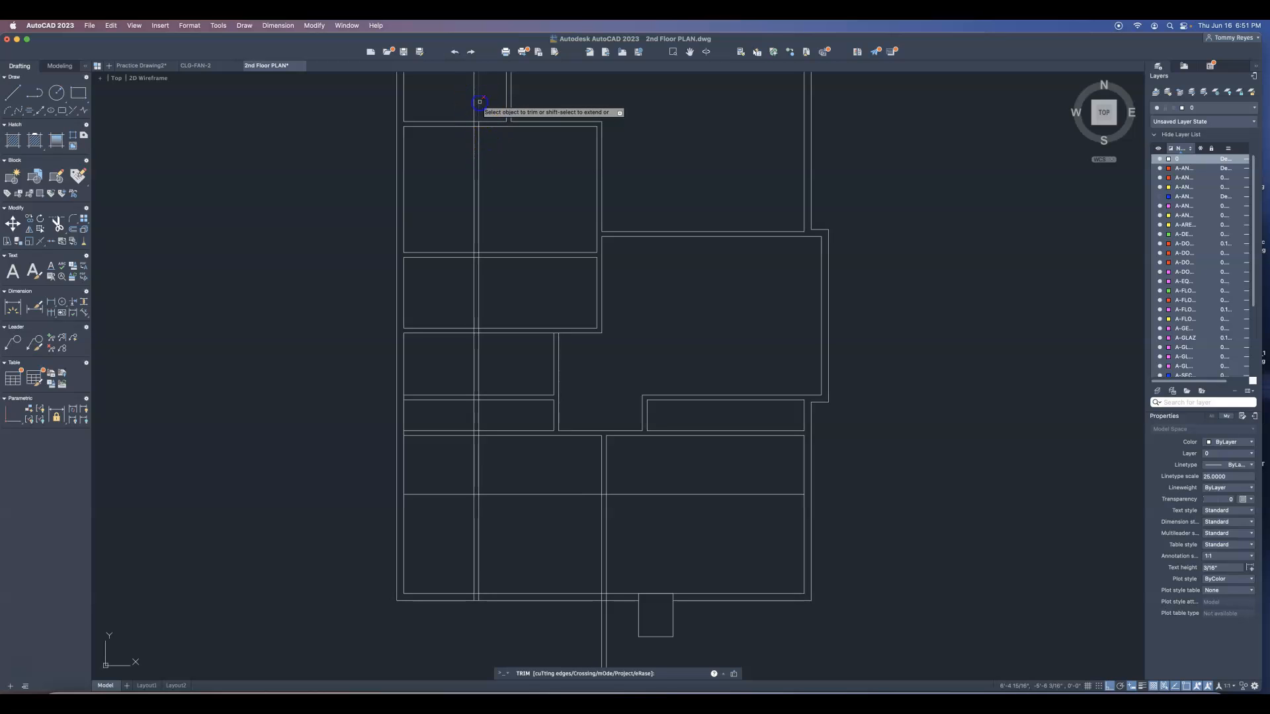
{"action": "scroll", "coordinate": [476, 113], "scroll_direction": "up", "scroll_amount": 3}
{"action": "left_click", "coordinate": [479, 121]}
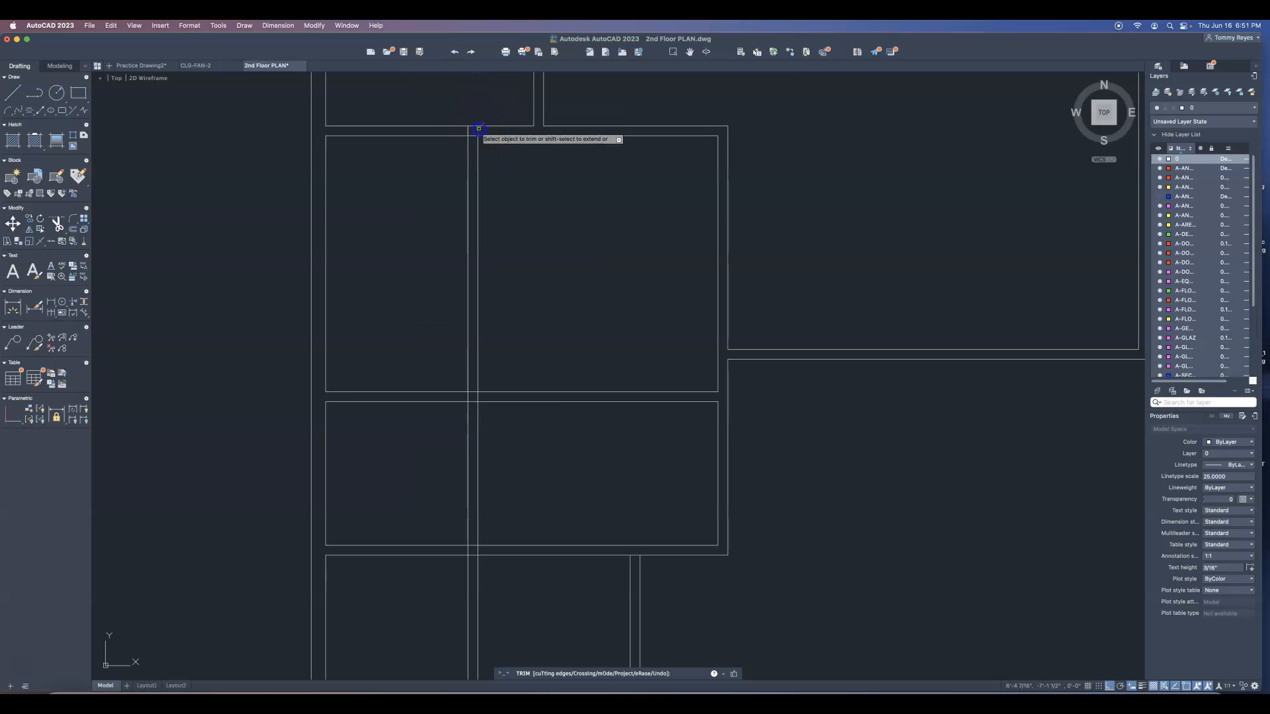
{"action": "left_click", "coordinate": [473, 131]}
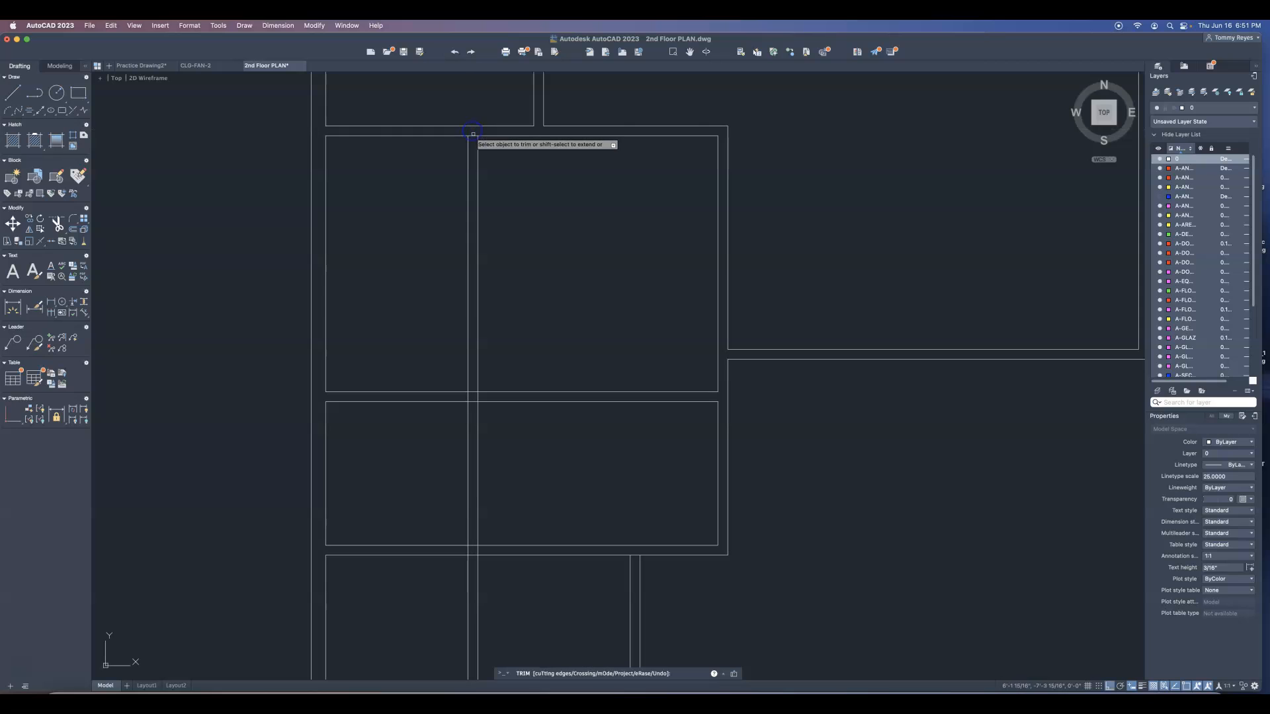
{"action": "scroll", "coordinate": [462, 301], "scroll_direction": "down", "scroll_amount": 5}
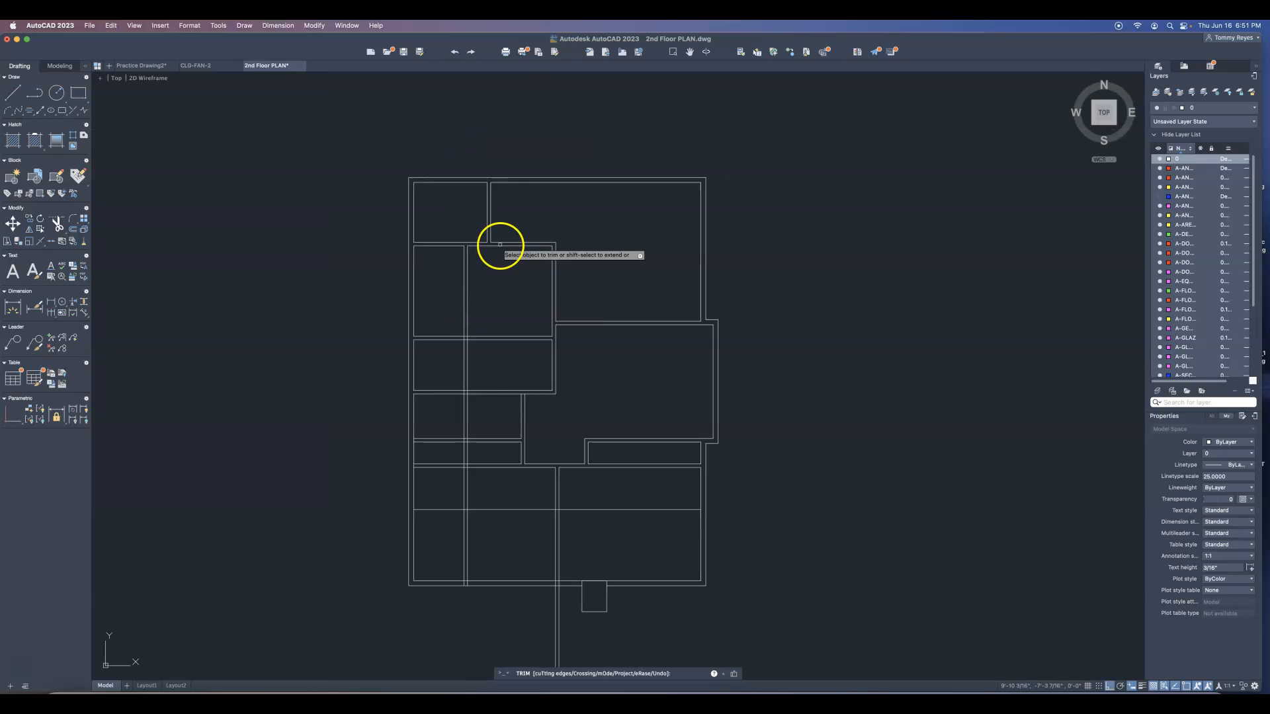
Trim away the new partition's lines south of the western closet's top wall, including the pieces inside the closet and its lower wall.
{"action": "scroll", "coordinate": [463, 450], "scroll_direction": "up", "scroll_amount": 5}
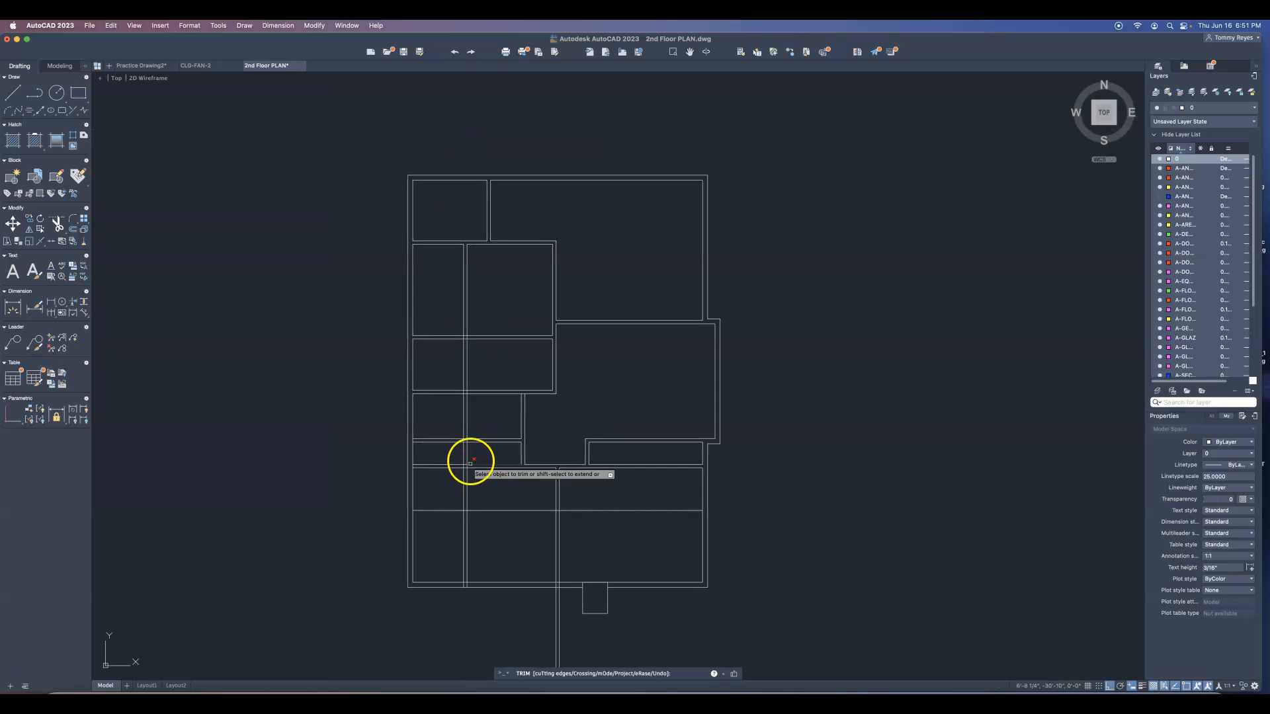
{"action": "left_click", "coordinate": [472, 406]}
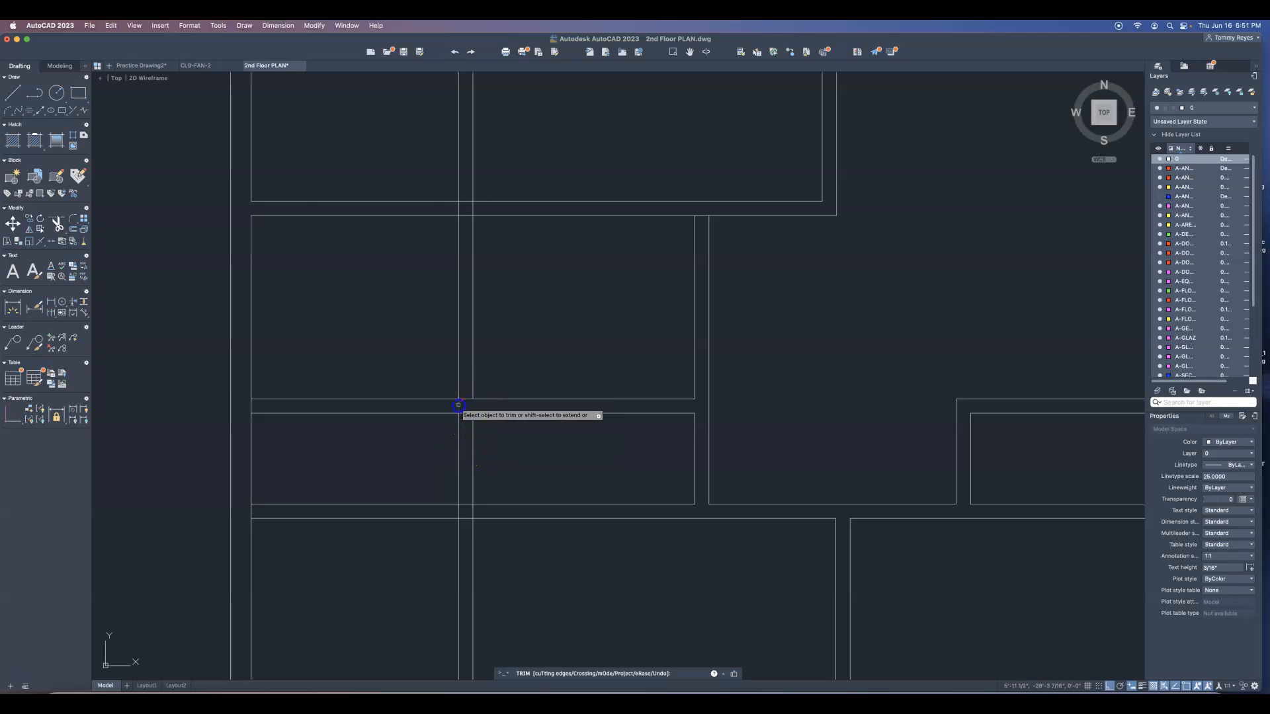
{"action": "left_click", "coordinate": [459, 405]}
{"action": "left_click", "coordinate": [458, 457]}
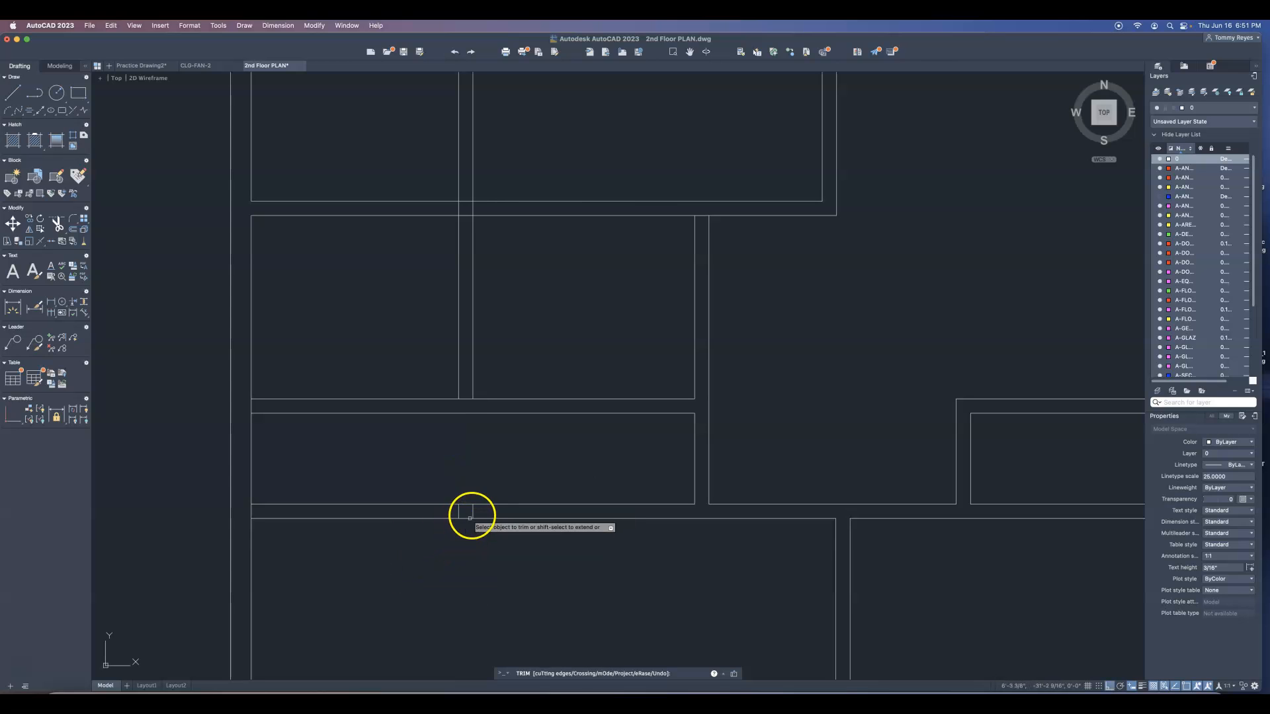
{"action": "scroll", "coordinate": [458, 511], "scroll_direction": "down", "scroll_amount": 5}
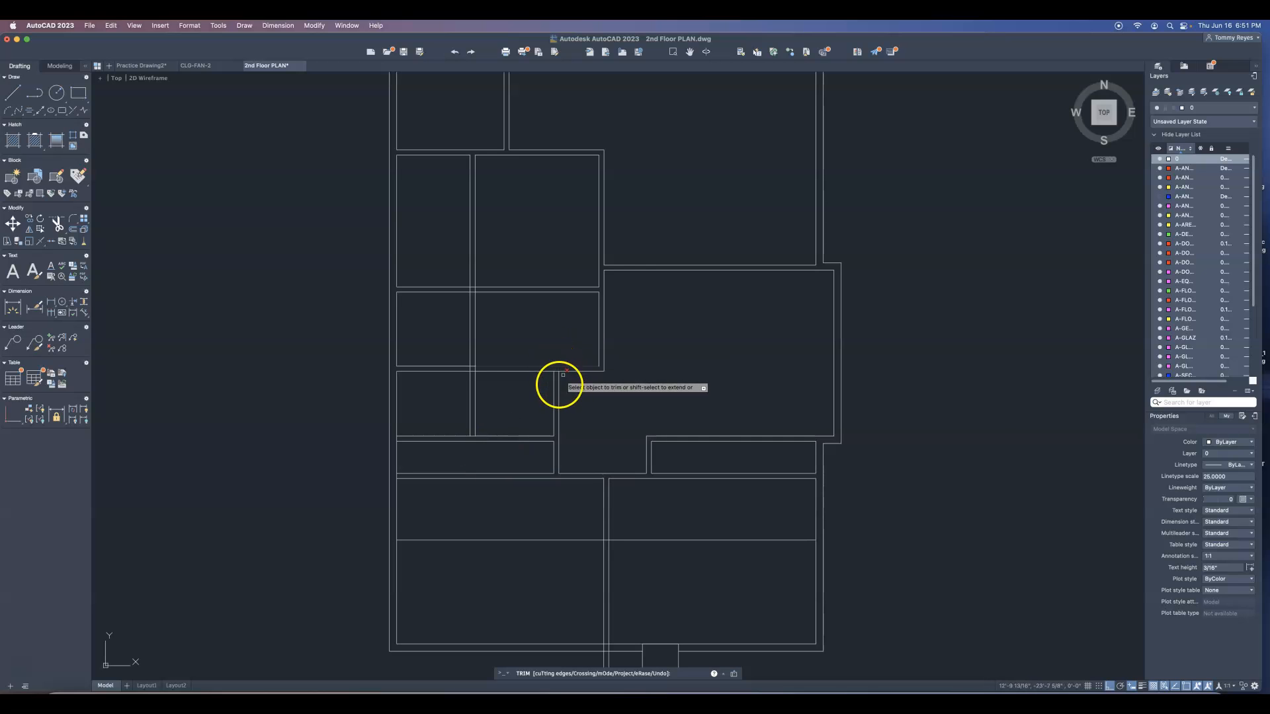
Trim the horizontal wall segments crossing the short partition's upper end and the new vertical partition.
{"action": "scroll", "coordinate": [530, 405], "scroll_direction": "up", "scroll_amount": 5}
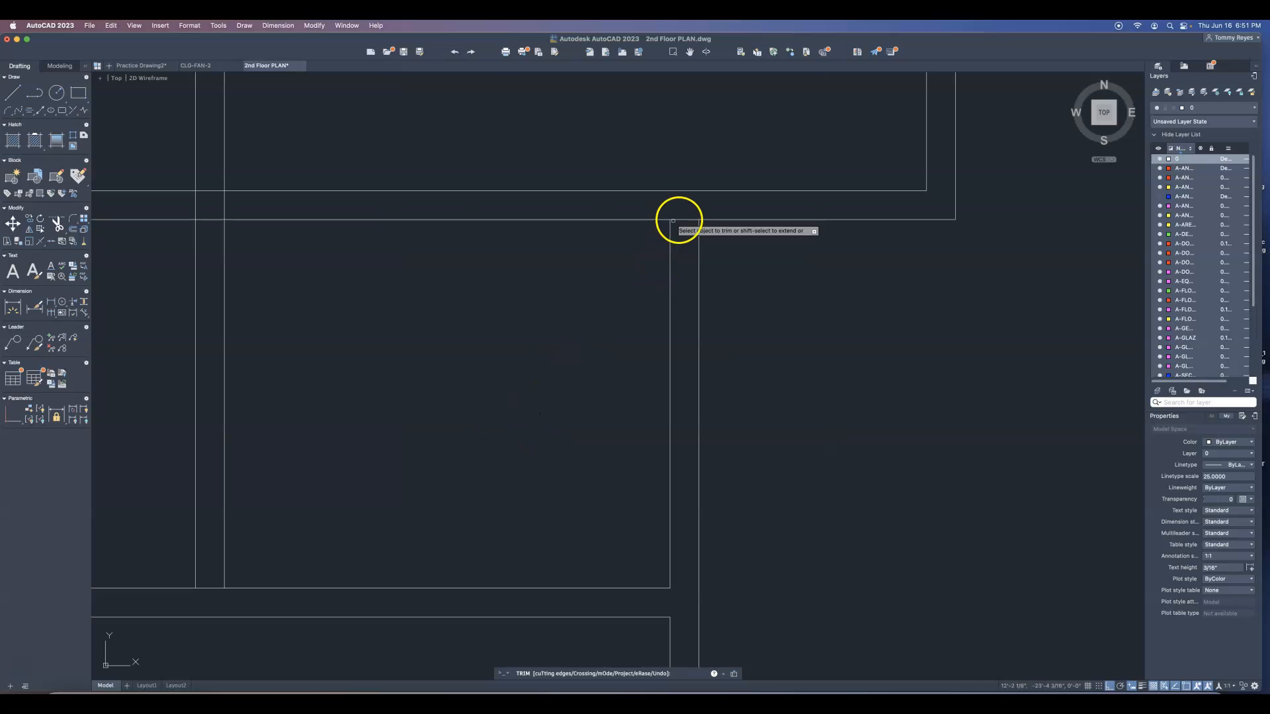
{"action": "scroll", "coordinate": [643, 424], "scroll_direction": "down", "scroll_amount": 3}
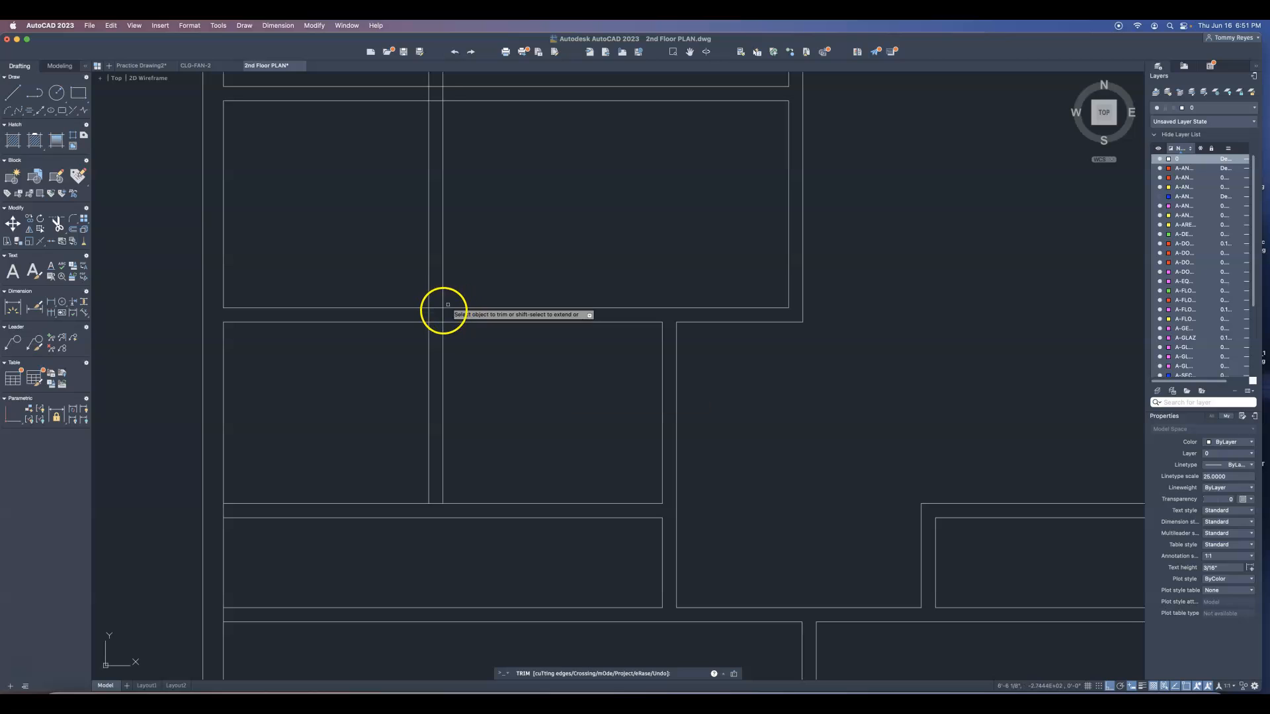
{"action": "left_click", "coordinate": [438, 317]}
{"action": "left_click", "coordinate": [435, 324]}
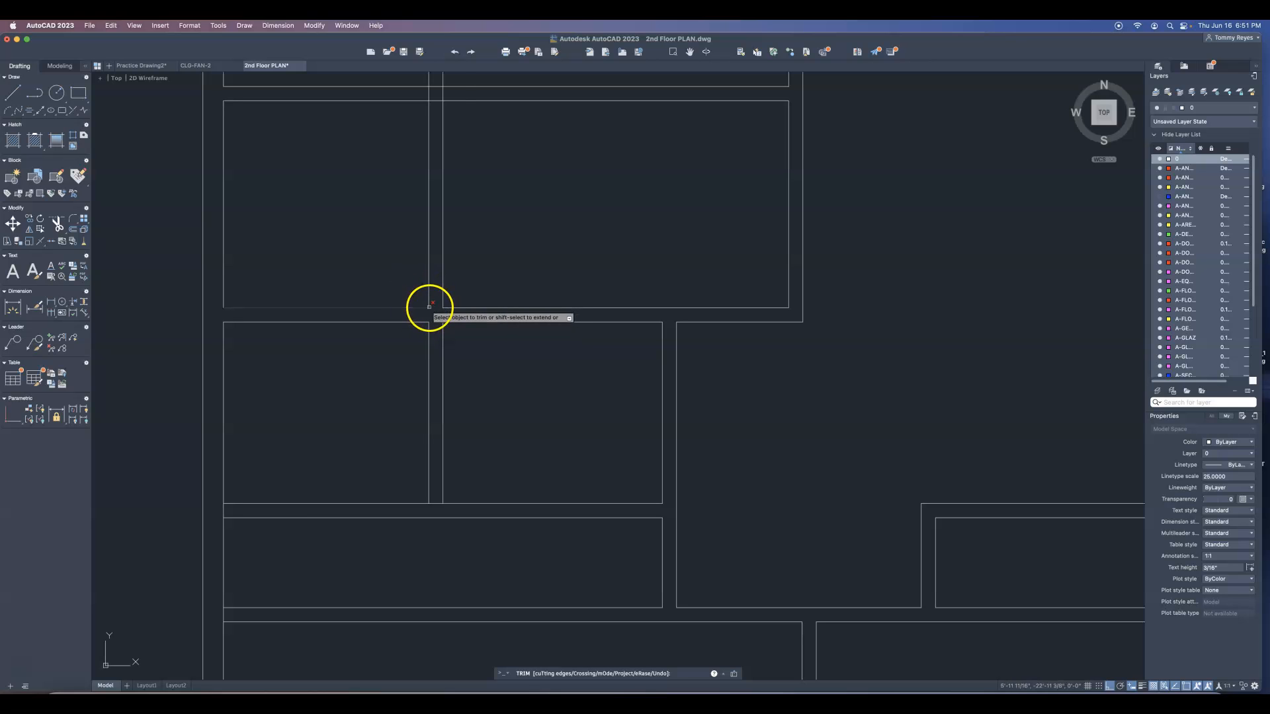
Trim away the lower horizontal wall west of the new partition and clear the crossing segments at the horizontal wall above.
{"action": "left_click", "coordinate": [371, 306]}
{"action": "left_click", "coordinate": [352, 340]}
{"action": "scroll", "coordinate": [358, 447], "scroll_direction": "down", "scroll_amount": 3}
{"action": "scroll", "coordinate": [406, 187], "scroll_direction": "up", "scroll_amount": 6}
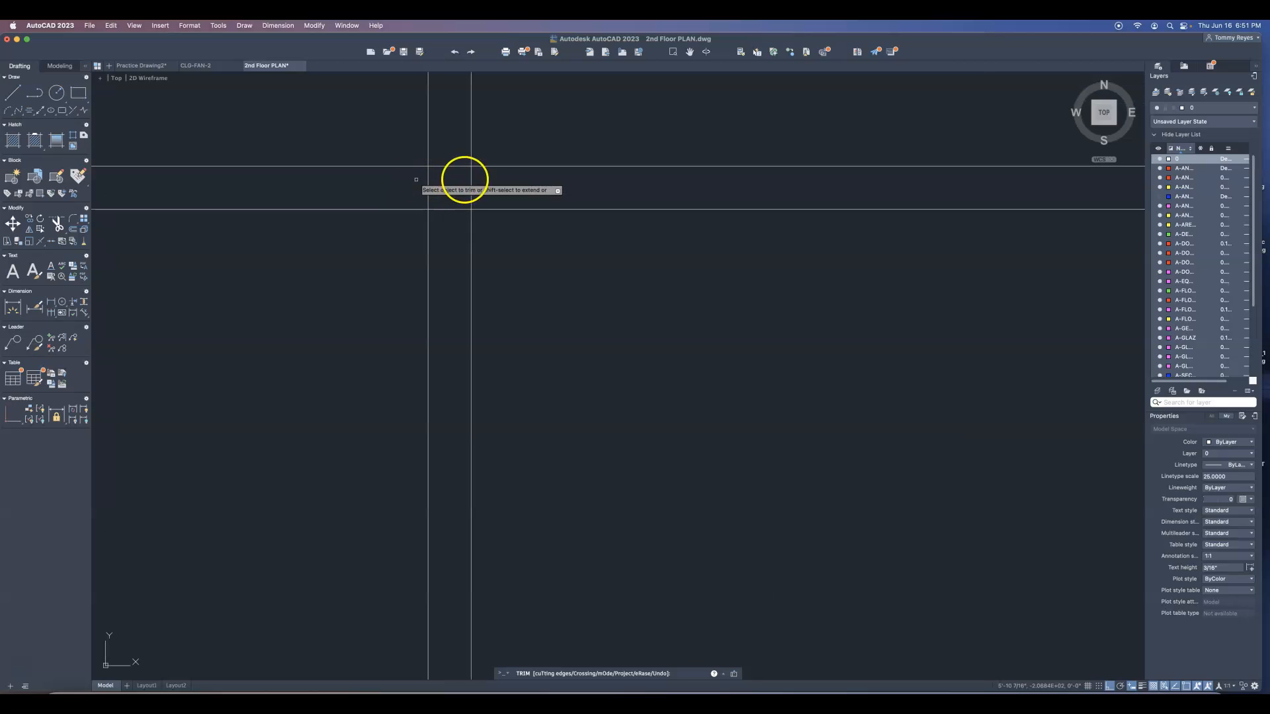
{"action": "scroll", "coordinate": [439, 227], "scroll_direction": "down", "scroll_amount": 8}
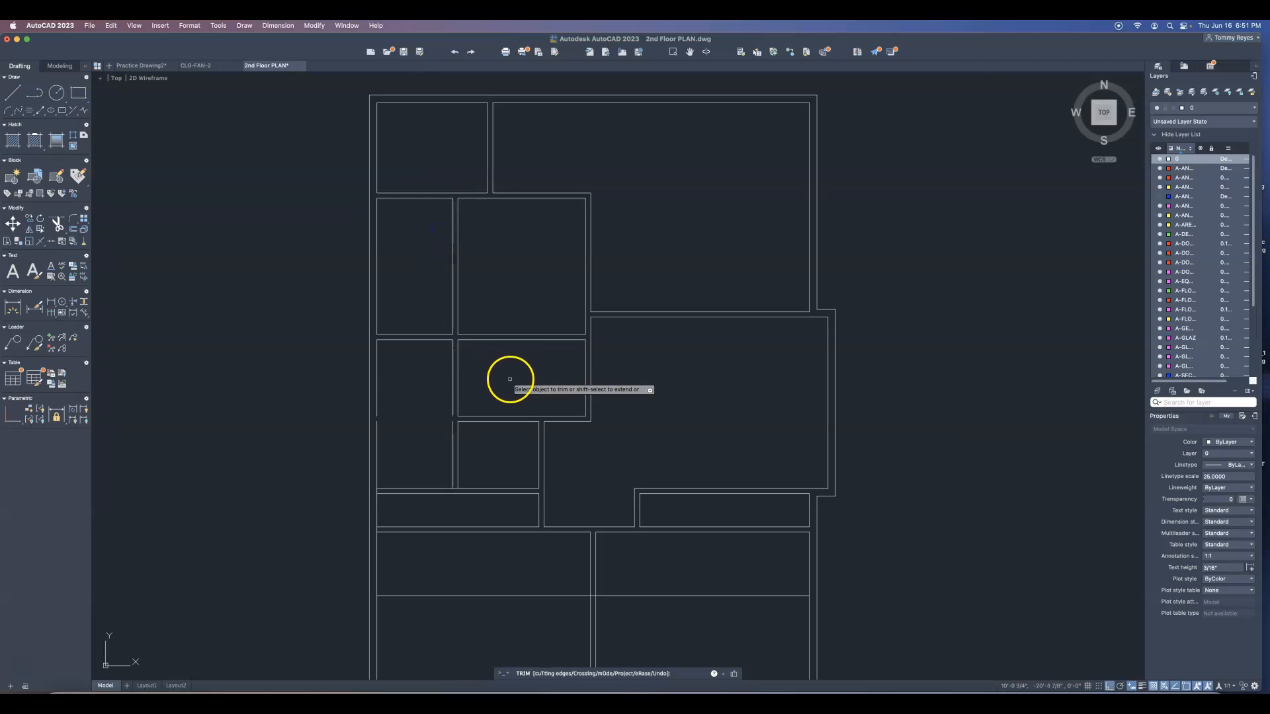
Join the split pieces of the new partition's west line where the horizontal wall was removed.
{"action": "key", "text": "Escape"}
{"action": "type", "text": "j"}
{"action": "key", "text": "Return"}
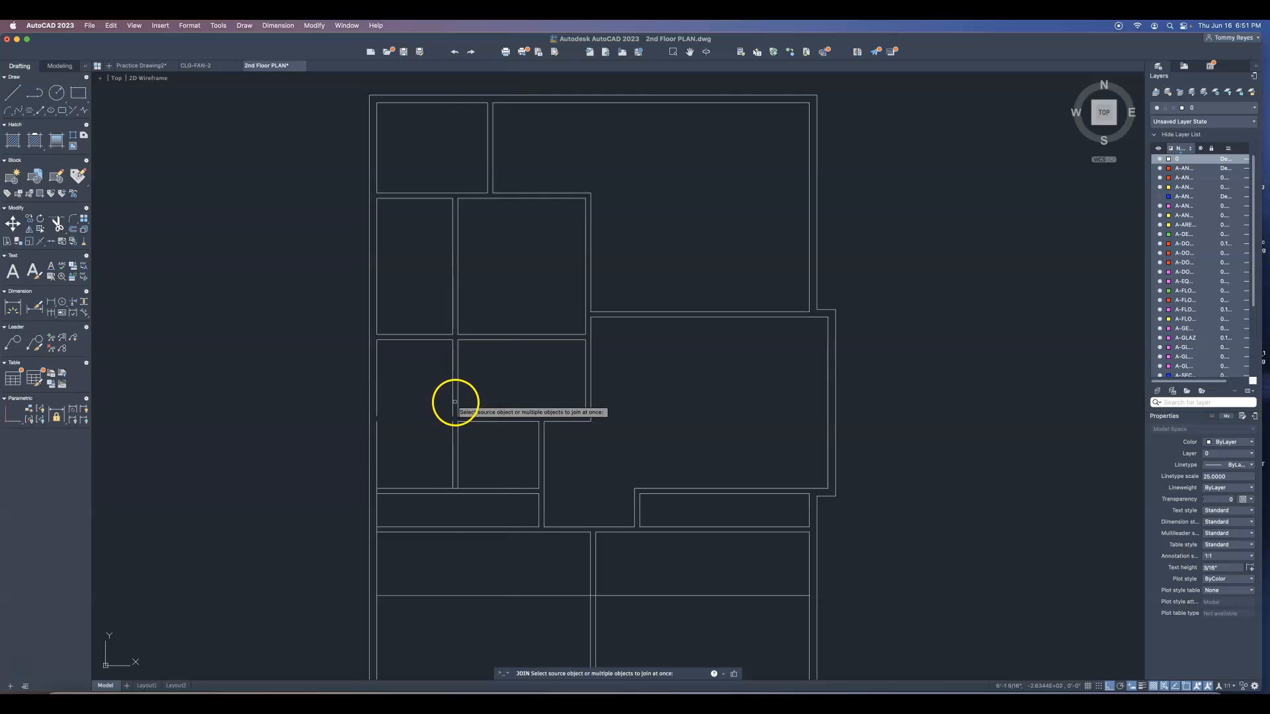
{"action": "left_click", "coordinate": [455, 402]}
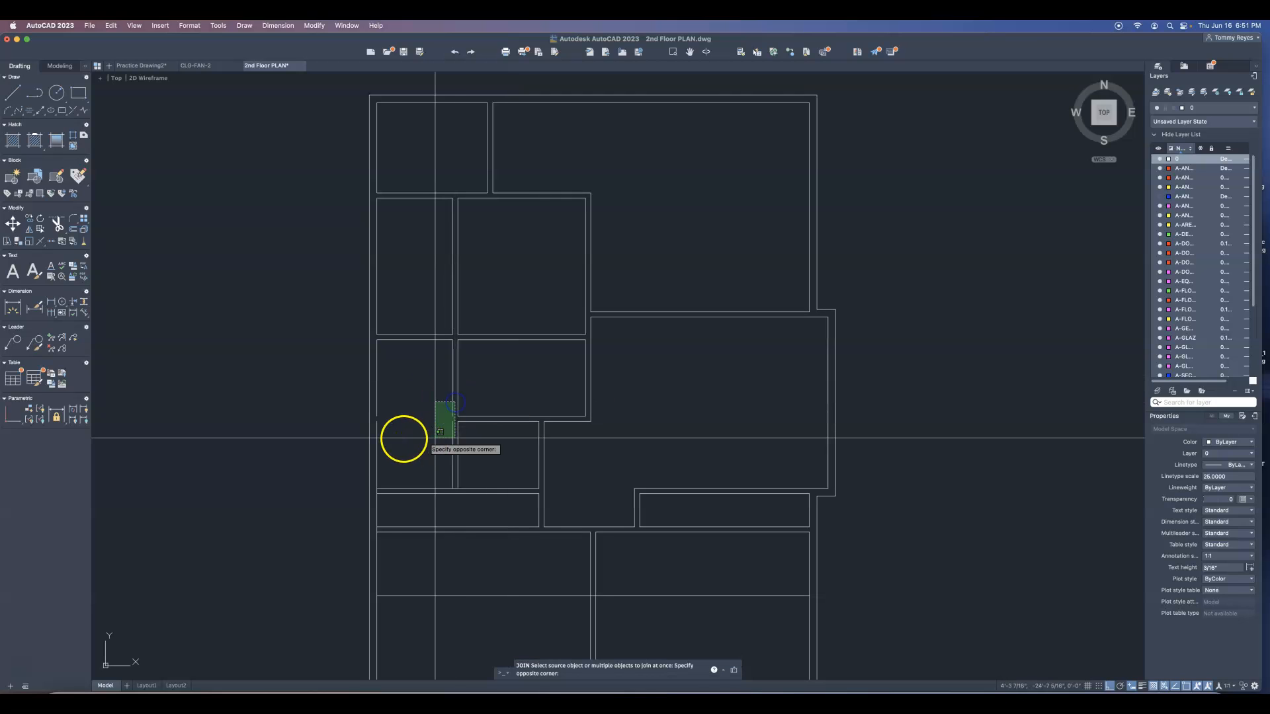
{"action": "left_click", "coordinate": [377, 438]}
{"action": "key", "text": "Return"}
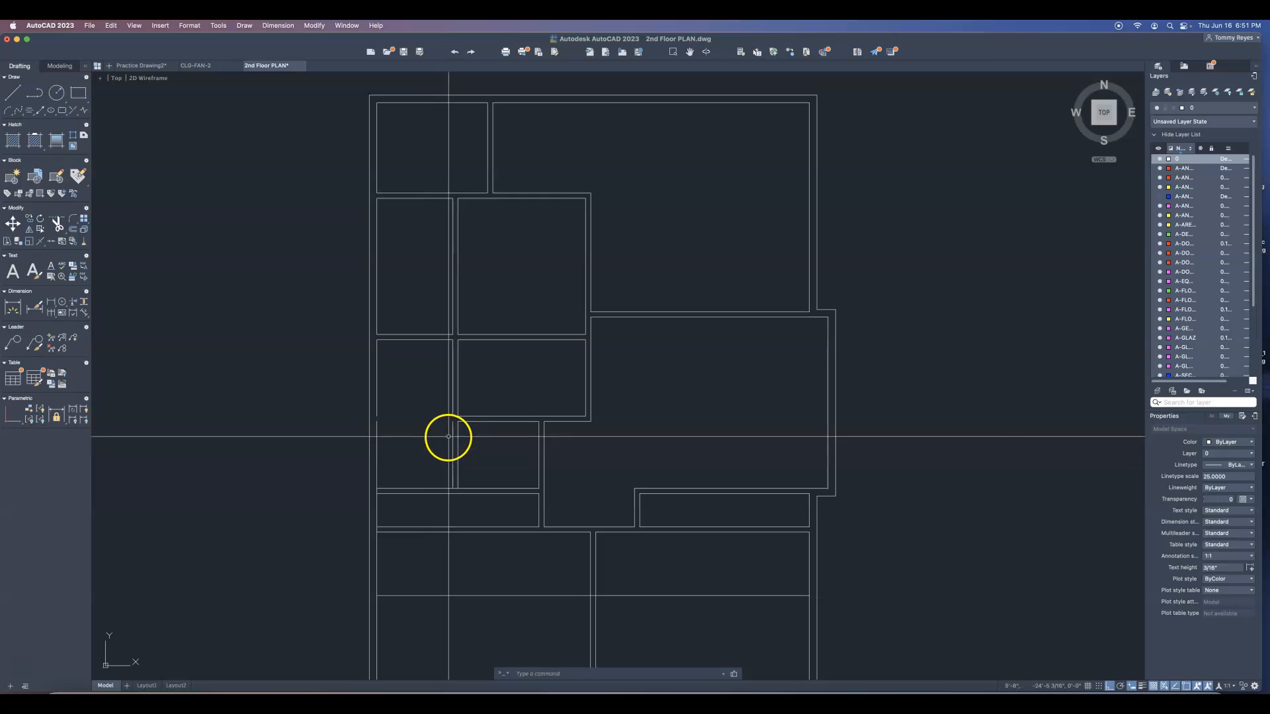
{"action": "key", "text": "Return"}
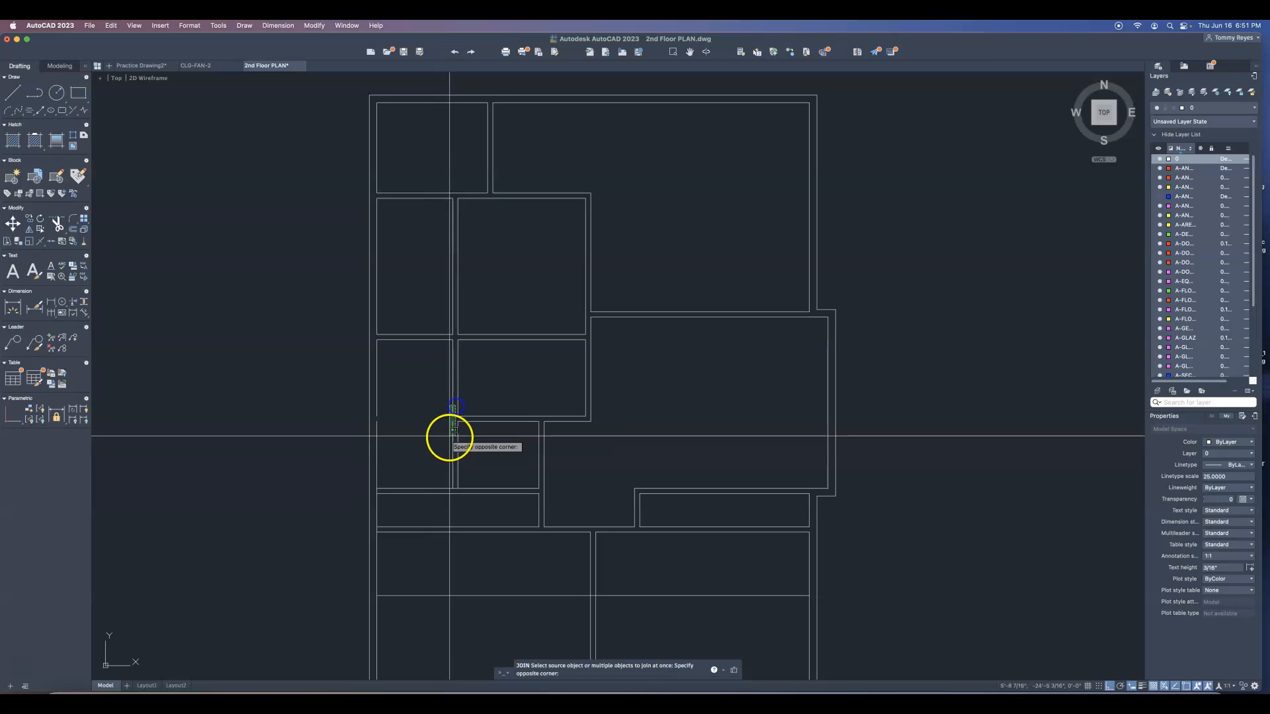
Join the split pieces of the exterior west wall's inner line beside the enlarged western room.
{"action": "left_click", "coordinate": [388, 403]}
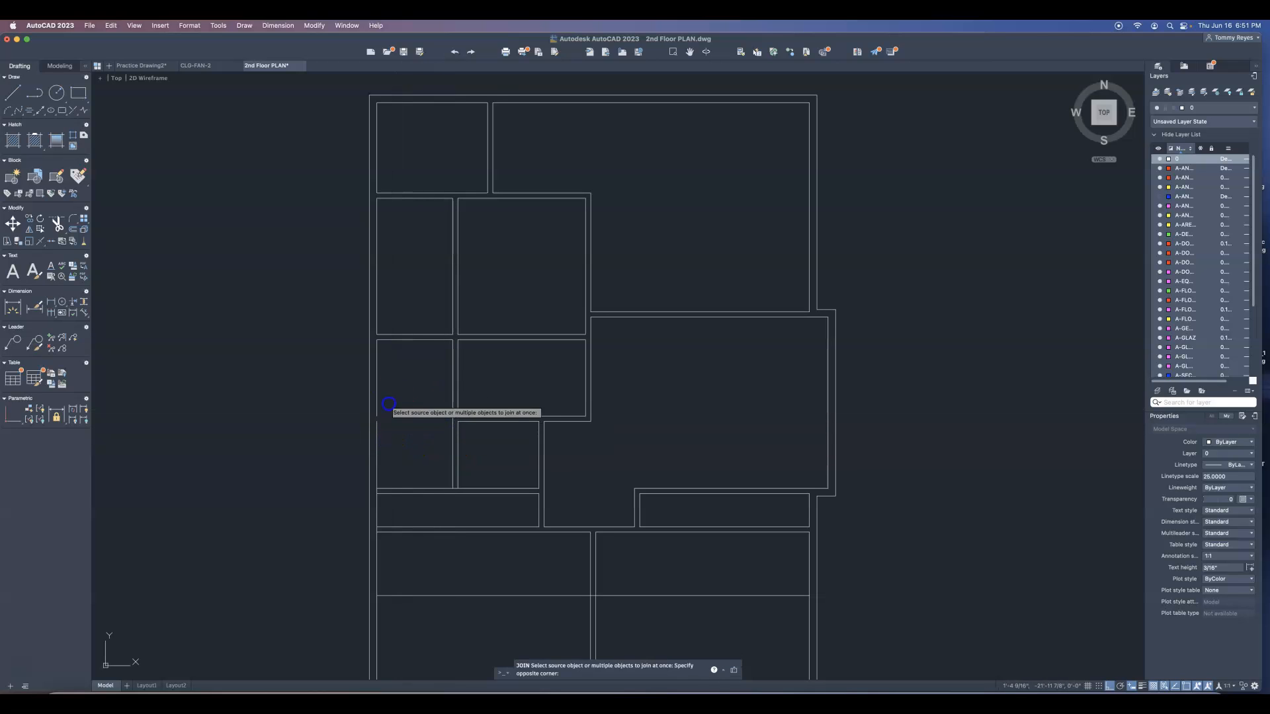
{"action": "left_click", "coordinate": [376, 436]}
{"action": "key", "text": "Return"}
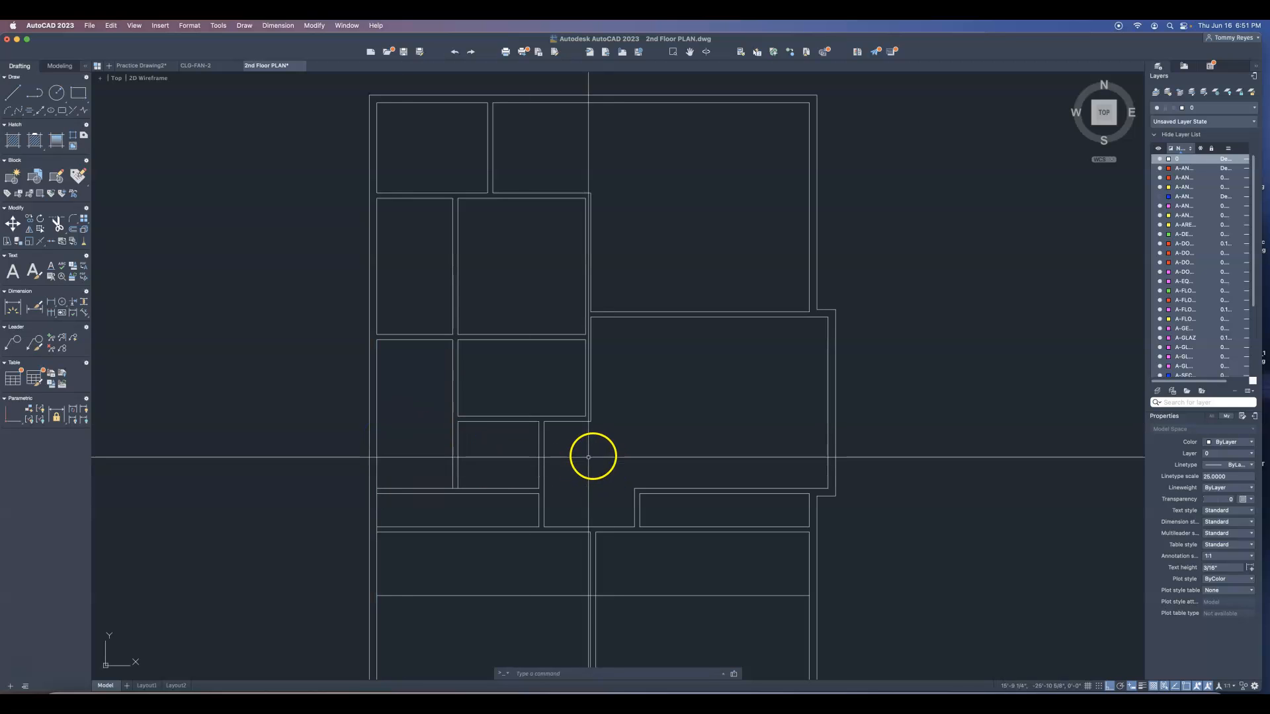
Trim the closet's top wall line between the two partition lines at the new partition's southern end.
{"action": "type", "text": "tr"}
{"action": "key", "text": "Return"}
{"action": "scroll", "coordinate": [444, 487], "scroll_direction": "up", "scroll_amount": 3}
{"action": "left_click", "coordinate": [448, 487]}
{"action": "scroll", "coordinate": [448, 489], "scroll_direction": "down", "scroll_amount": 5}
{"action": "key", "text": "Escape"}
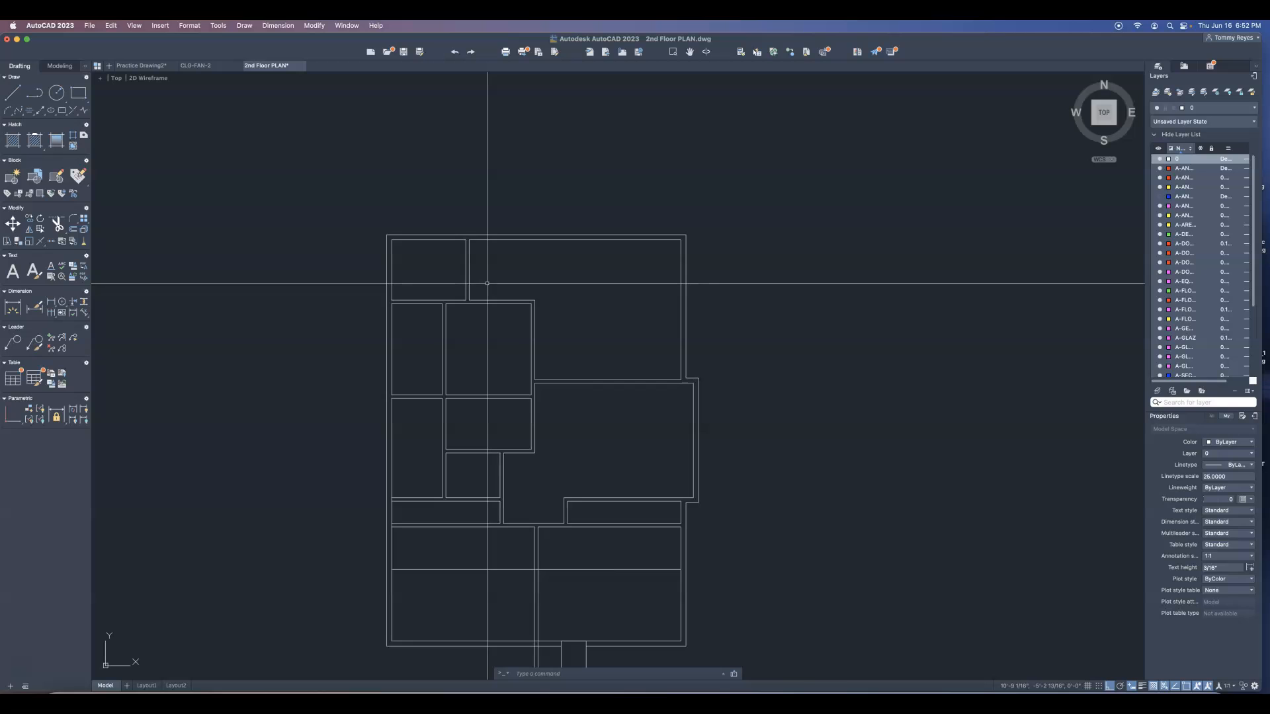
Delete the single horizontal line running across the two southern rooms.
{"action": "scroll", "coordinate": [487, 283], "scroll_direction": "down", "scroll_amount": 1}
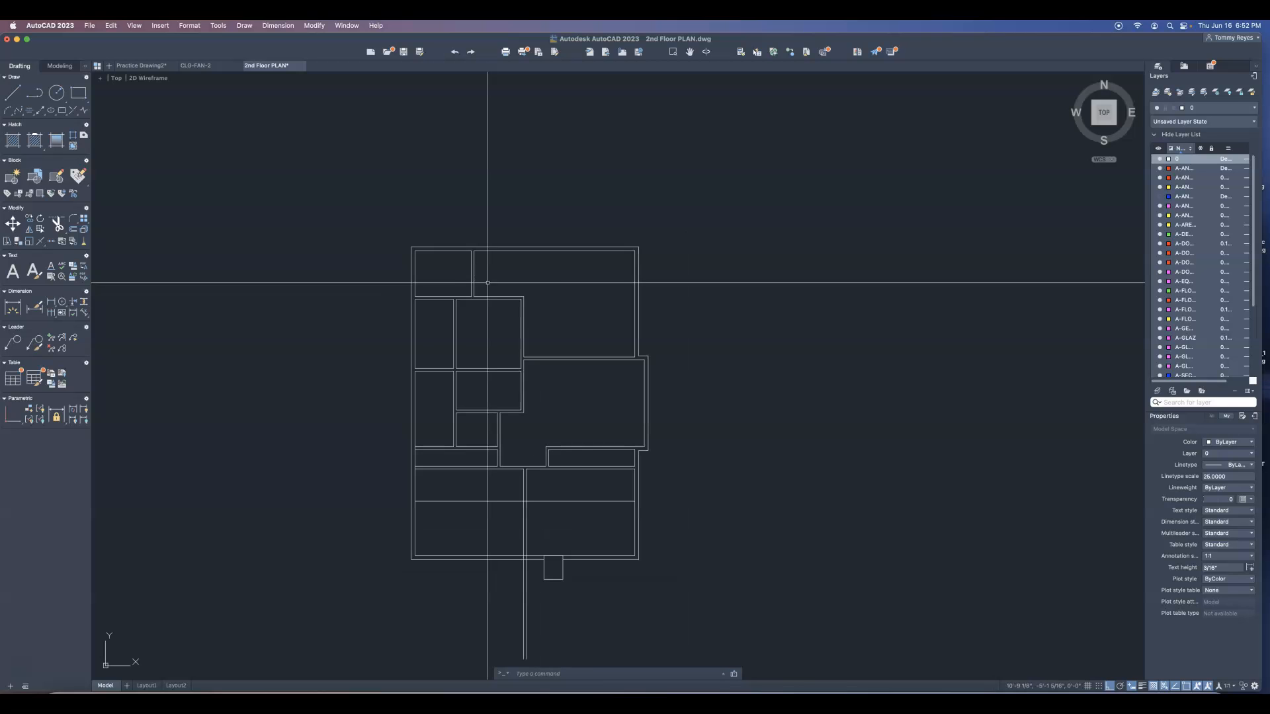
{"action": "left_click", "coordinate": [574, 502]}
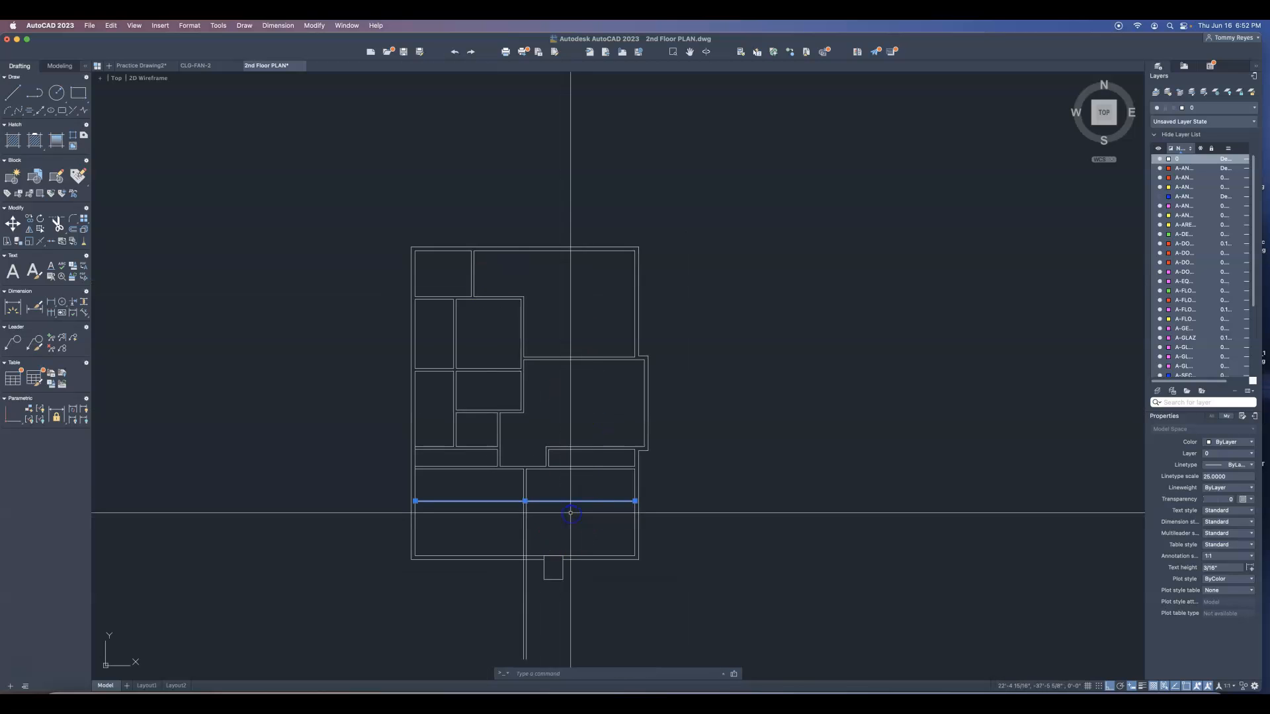
{"action": "key", "text": "Delete"}
Trim the southern vertical partition's lines to the exterior south wall's inner face and remove the wall line between them.
{"action": "type", "text": "tr"}
{"action": "key", "text": "Return"}
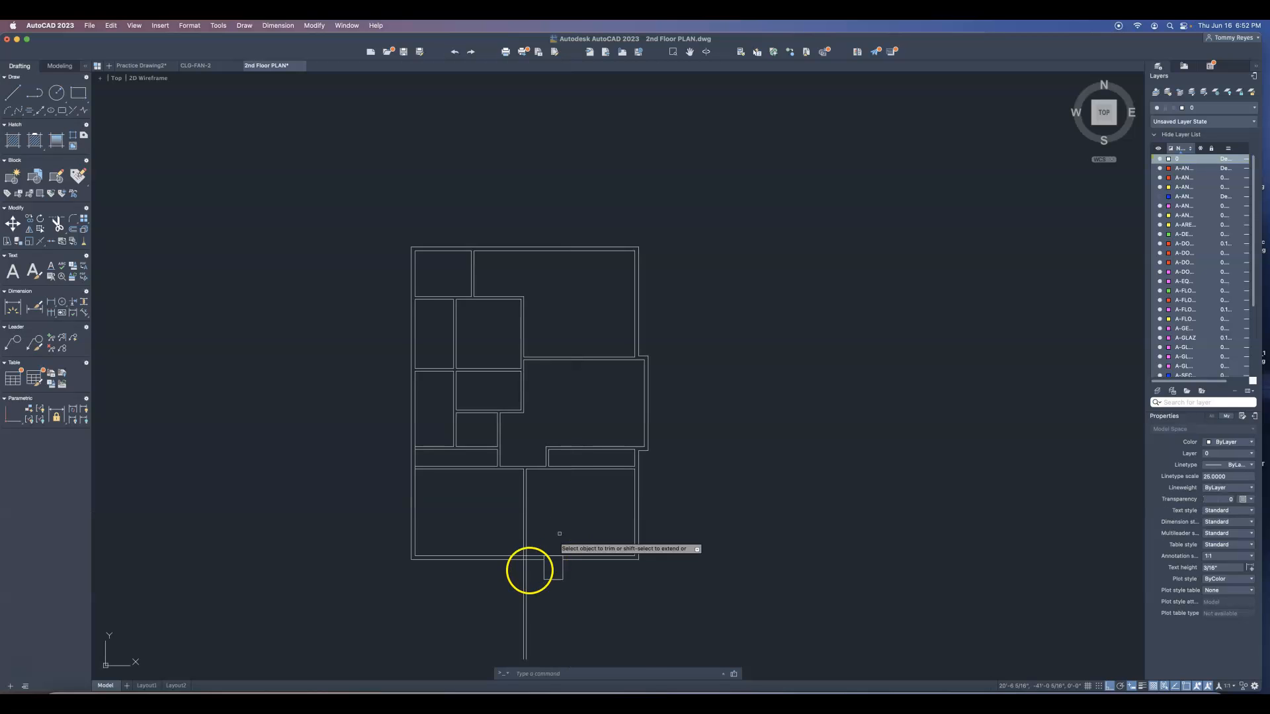
{"action": "left_click", "coordinate": [534, 586]}
{"action": "left_click", "coordinate": [527, 553]}
{"action": "scroll", "coordinate": [526, 556], "scroll_direction": "up", "scroll_amount": 4}
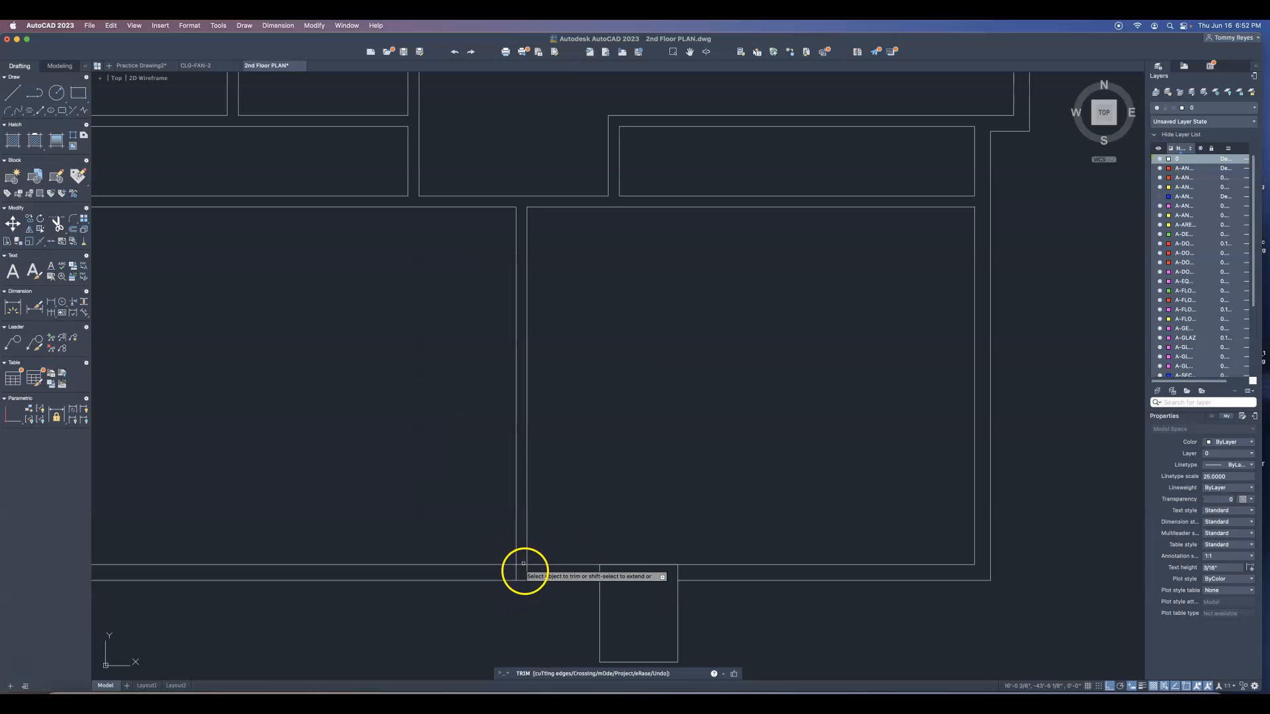
{"action": "left_click", "coordinate": [530, 572]}
{"action": "left_click", "coordinate": [511, 572]}
{"action": "left_click", "coordinate": [522, 564]}
{"action": "key", "text": "Escape"}
{"action": "scroll", "coordinate": [516, 511], "scroll_direction": "down", "scroll_amount": 5}
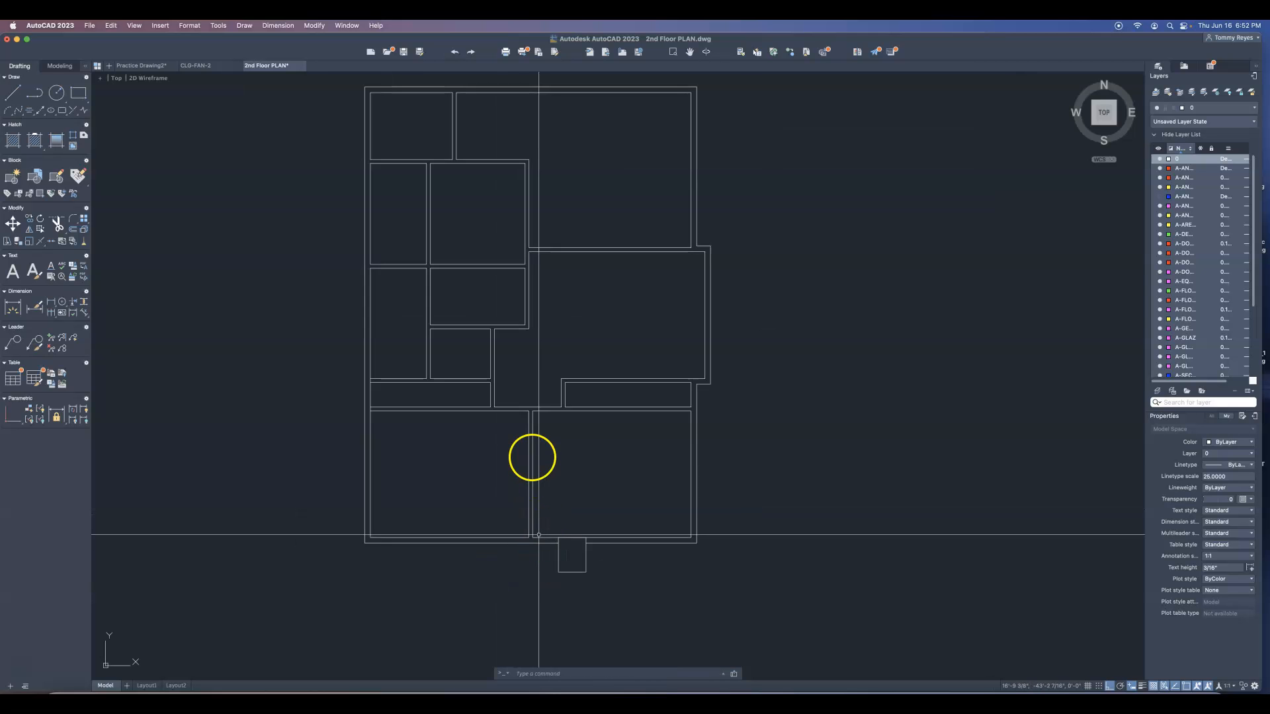
Move the SECOND FLOOR PLAN title slightly west so it sits centred beneath the plan.
{"action": "left_click", "coordinate": [612, 581]}
{"action": "left_click", "coordinate": [504, 604]}
{"action": "type", "text": "m"}
{"action": "key", "text": "Return"}
{"action": "left_click", "coordinate": [678, 577]}
{"action": "left_click", "coordinate": [666, 576]}
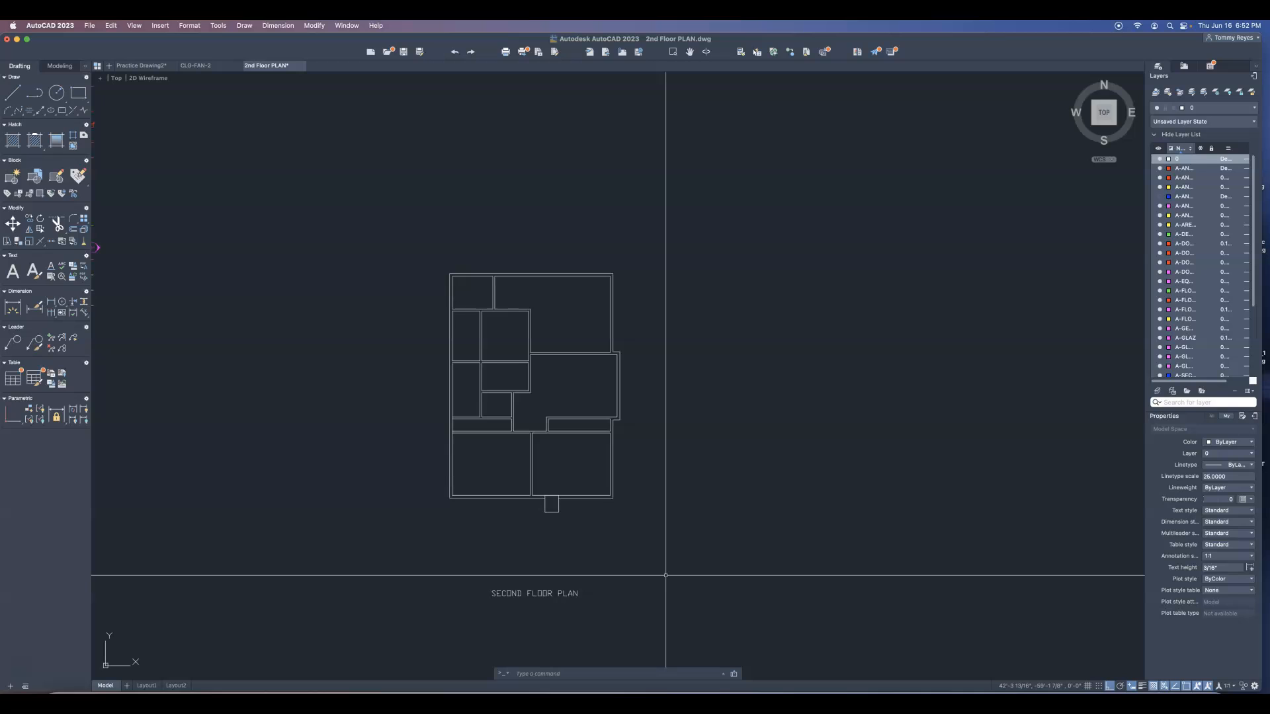
{"action": "key", "text": "Return"}
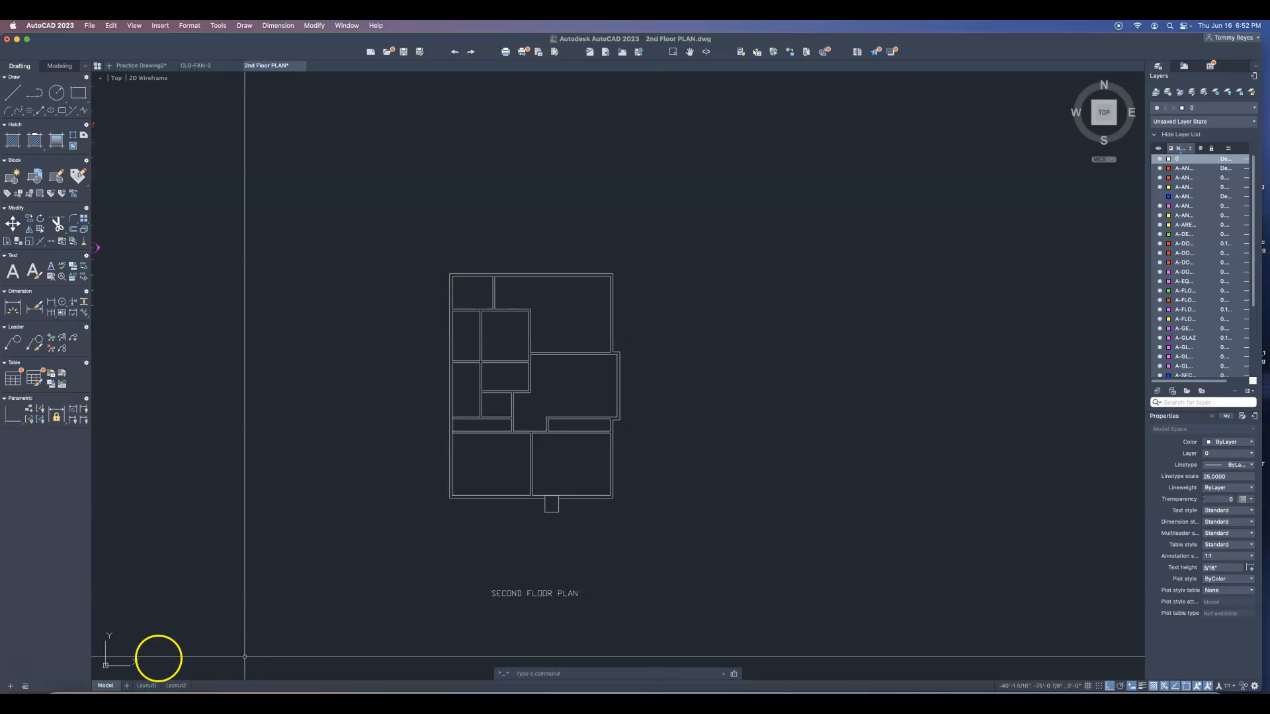
{"action": "key", "text": "Escape"}
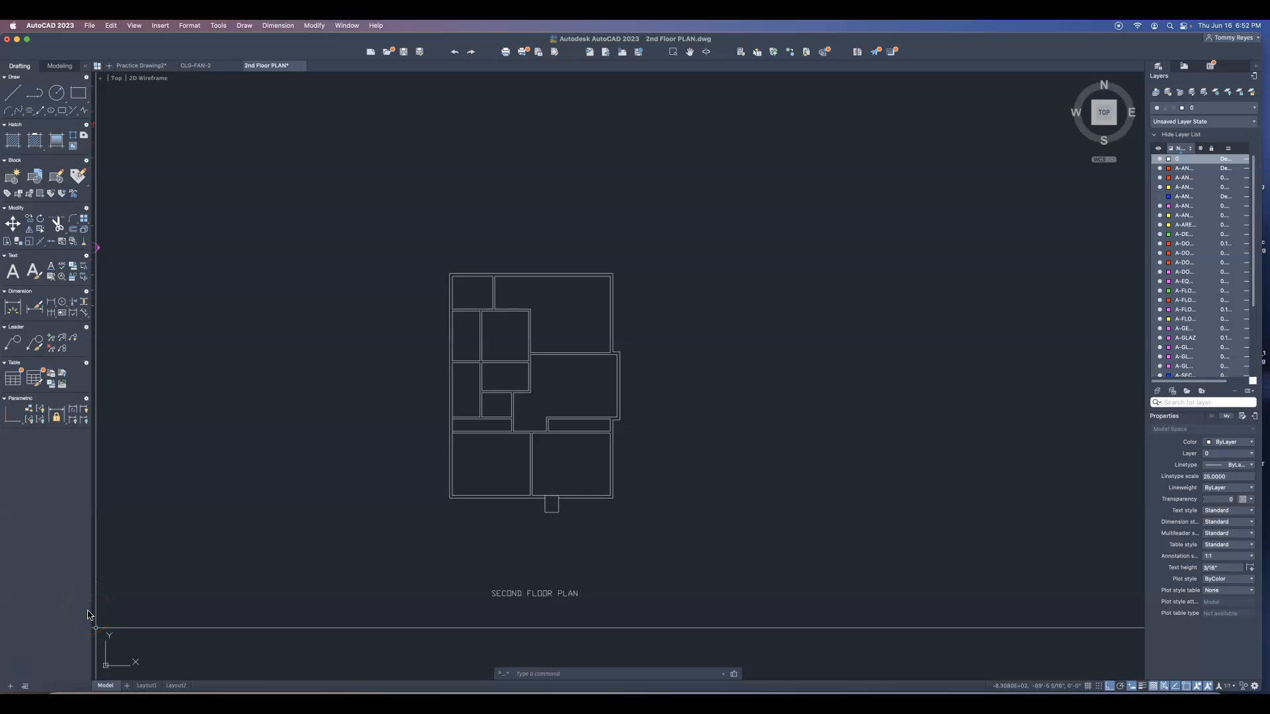